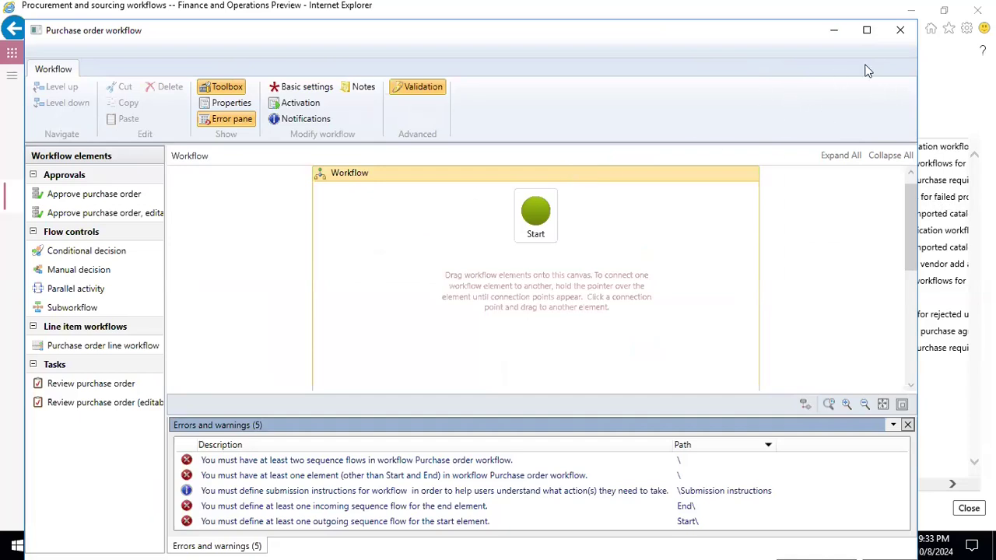
Create a workflow of the Purchase order workflow type and maximize its editor window
drag(71, 195, 605, 218)
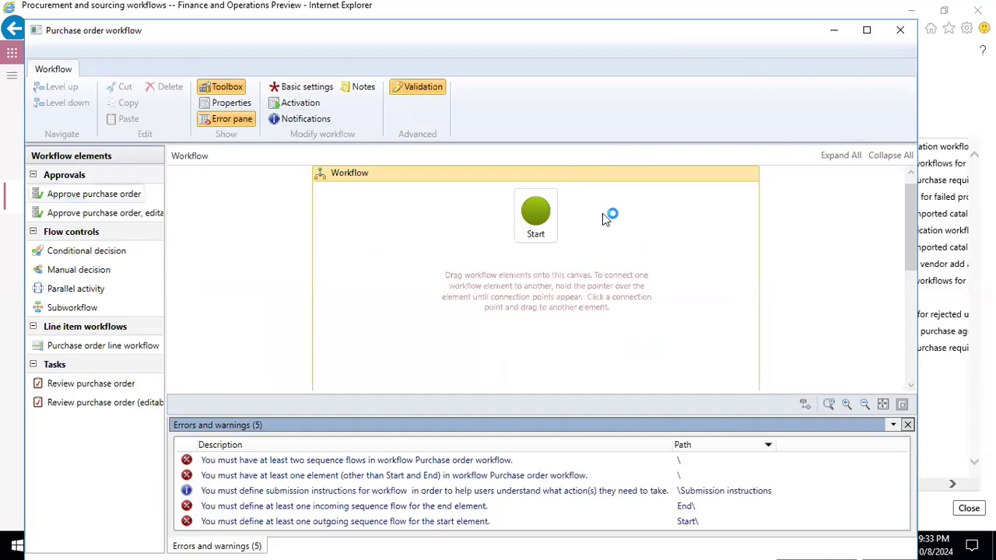
click(938, 81)
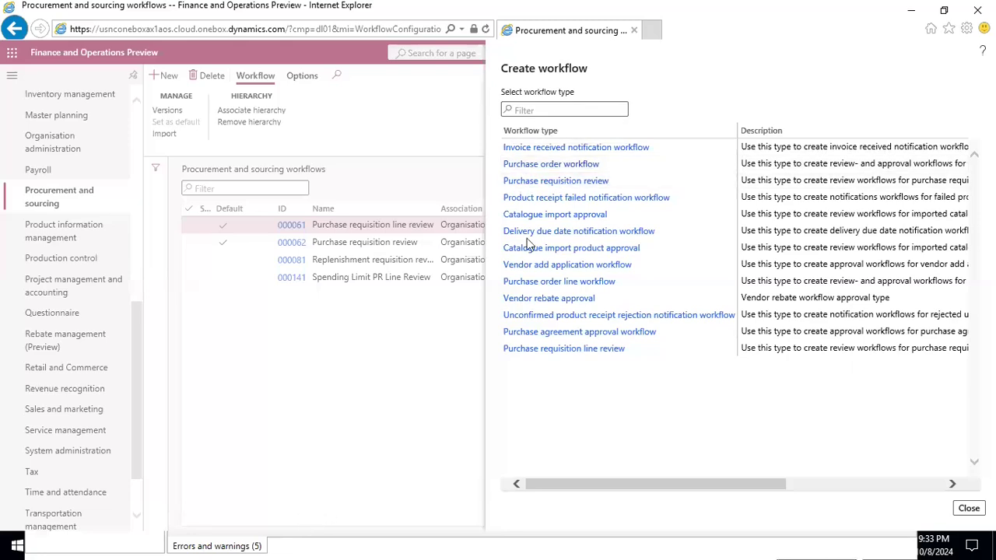
click(529, 167)
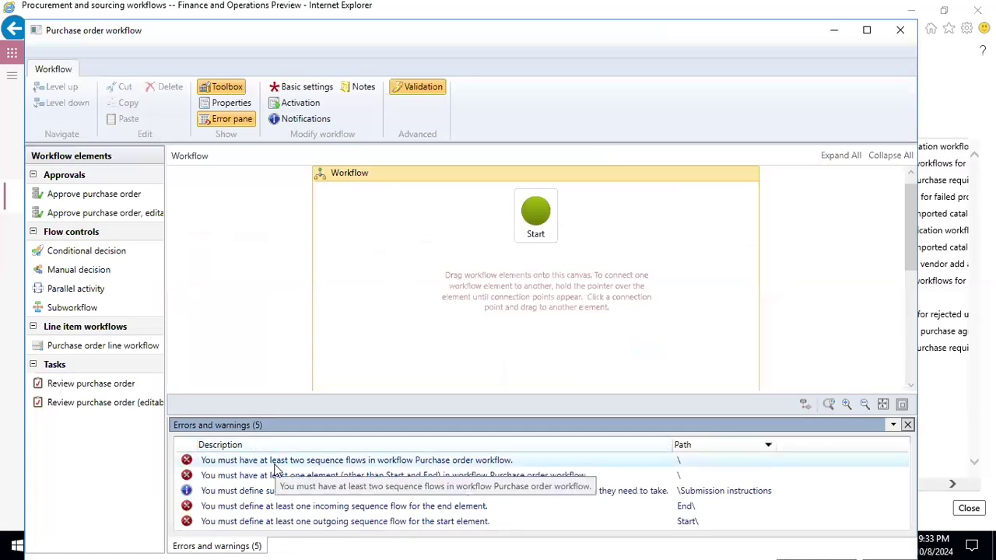
click(866, 29)
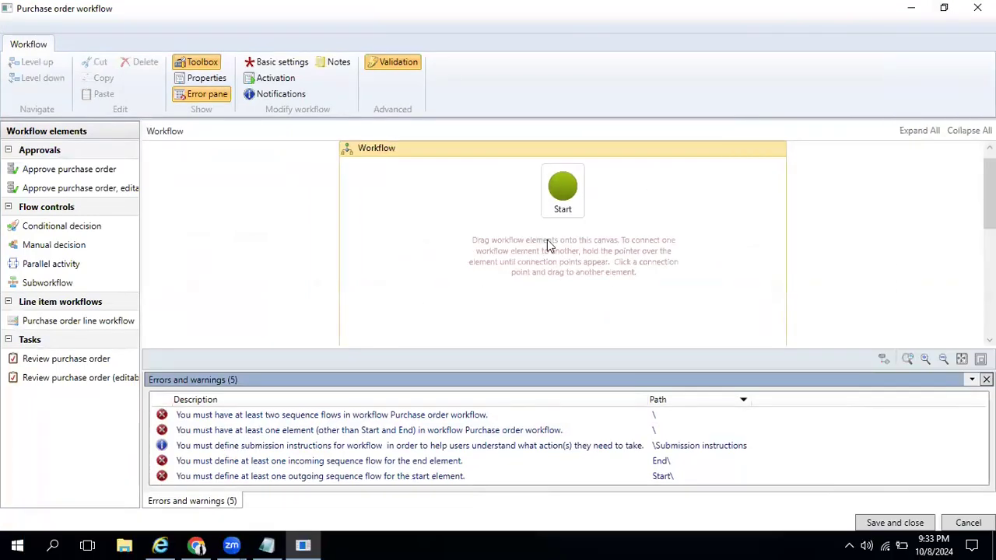
Add an Approve purchase order element to the canvas below Start and connect Start to it
scroll(546, 239, down, 5)
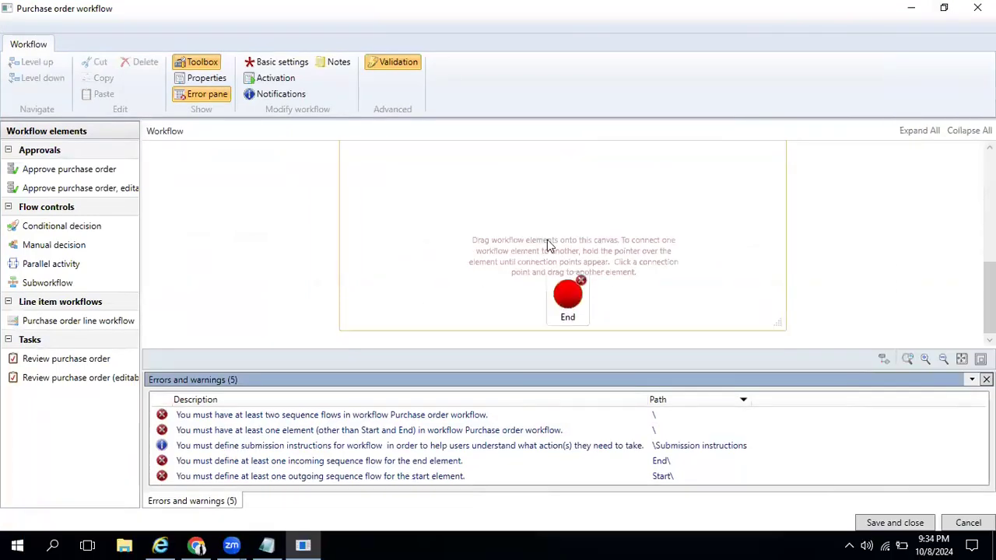
scroll(547, 240, up, 5)
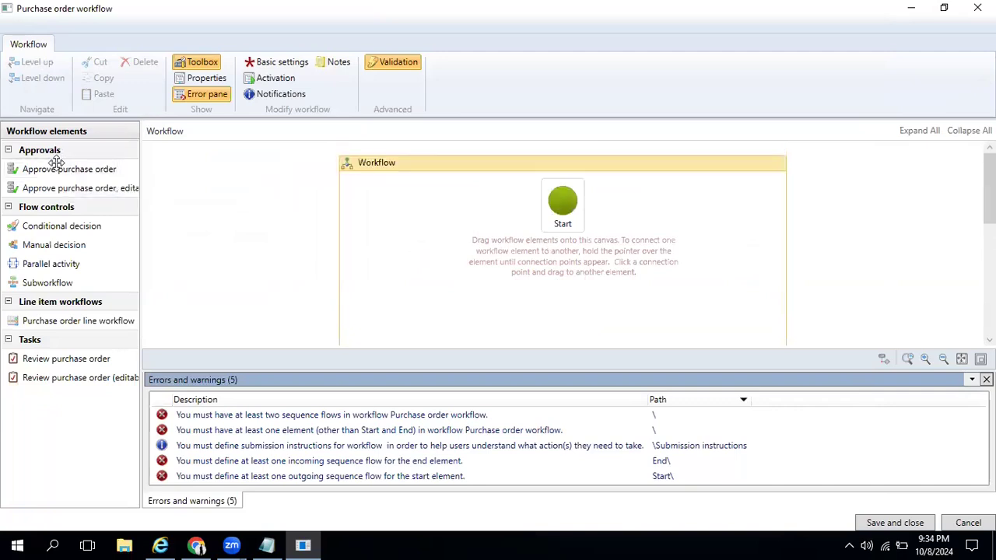
drag(50, 171, 523, 269)
mouse_move(560, 284)
mouse_down()
mouse_move(651, 269)
mouse_move(573, 285)
mouse_move(562, 276)
mouse_move(573, 262)
mouse_move(560, 261)
mouse_move(567, 291)
mouse_up()
mouse_move(563, 238)
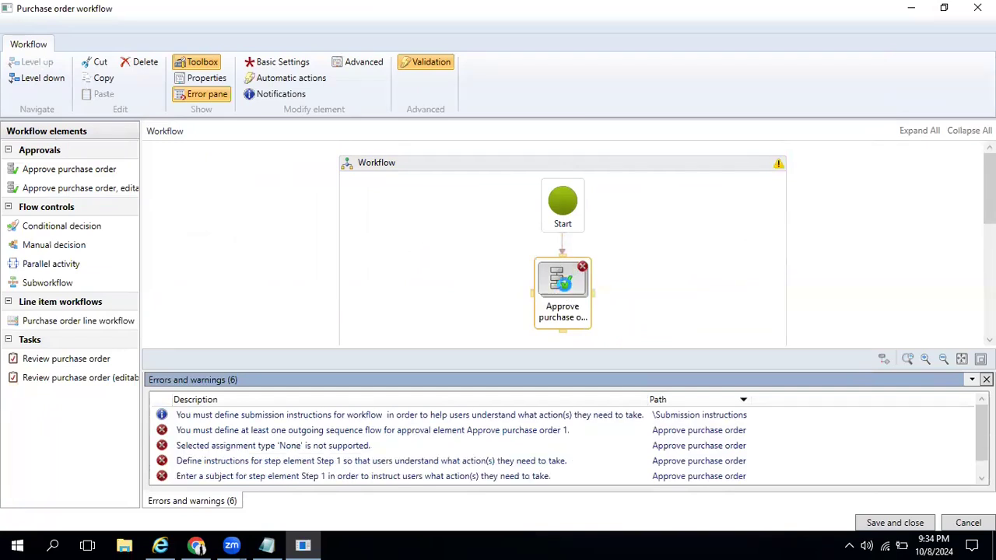
In the properties of Step 1 of the approval element, set both the work item subject and instructions to "PO Approval"
double_click(564, 285)
click(567, 238)
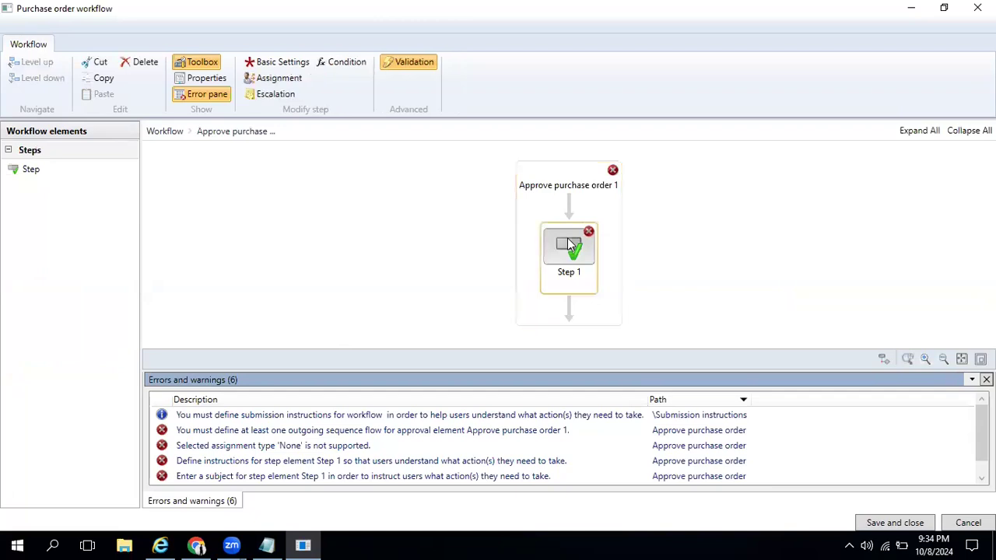
right_click(567, 238)
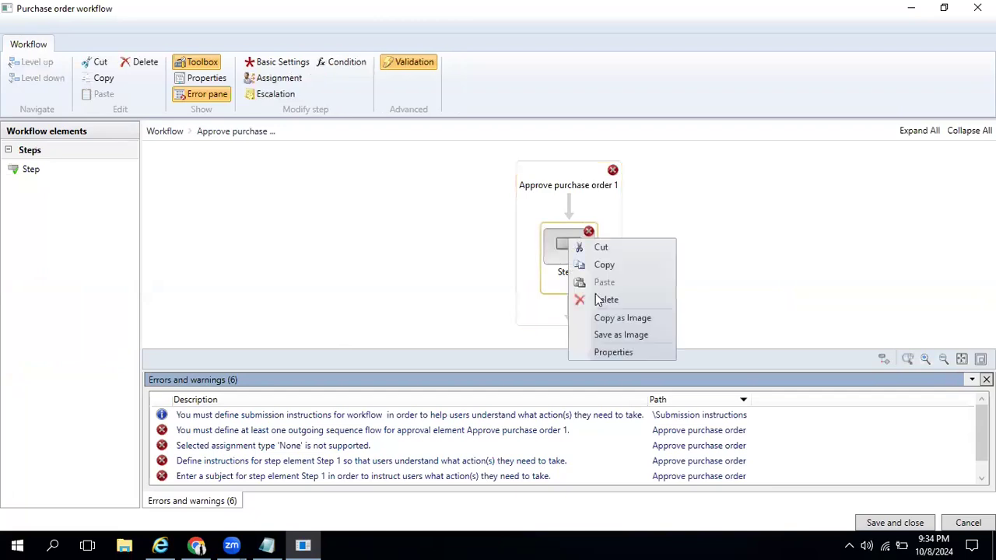
click(597, 353)
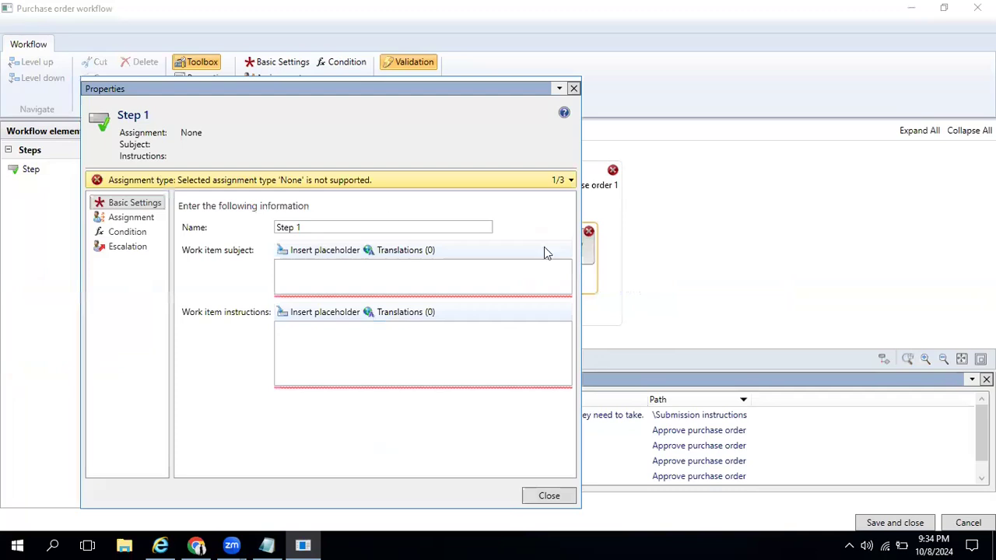
click(295, 274)
text(PO)
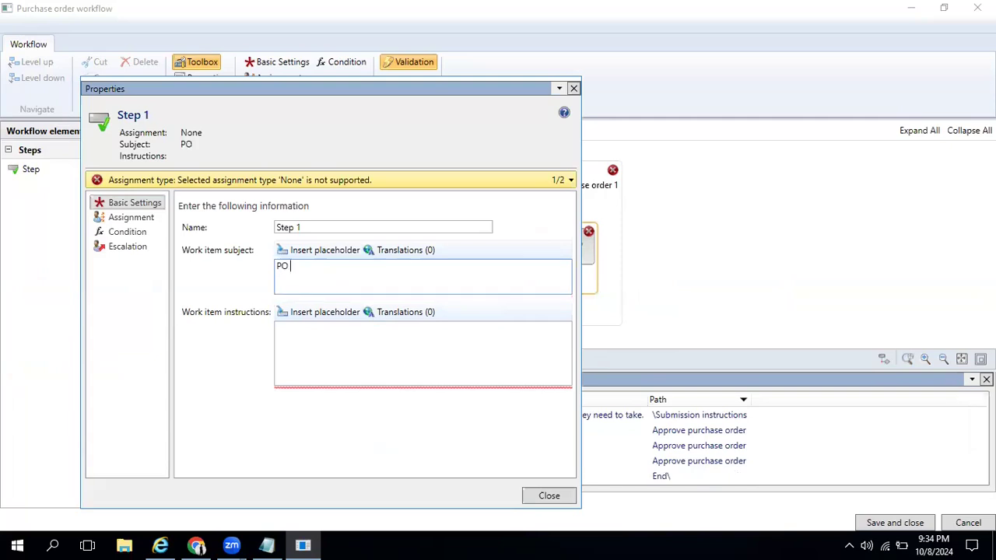
text( Approval)
key(Tab)
click(342, 353)
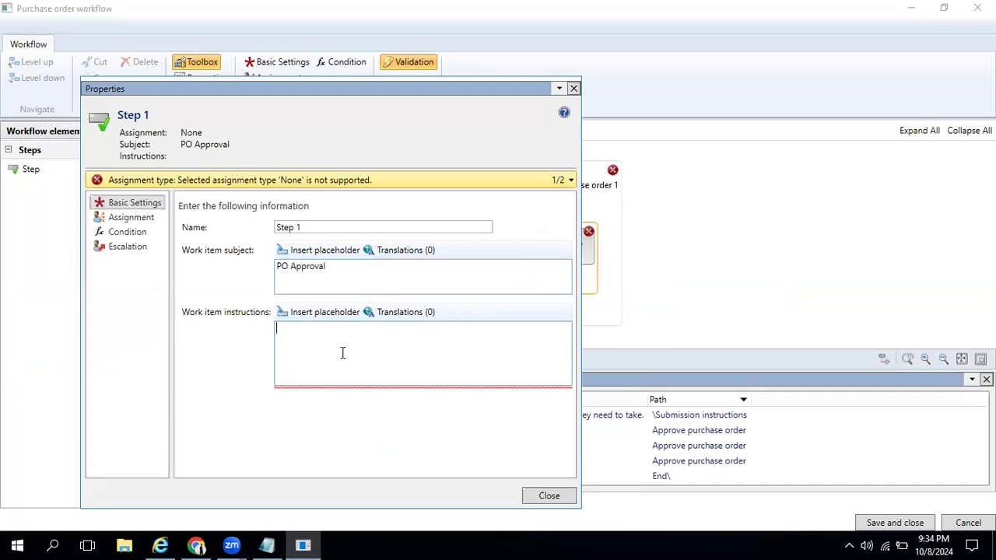
text(PO Approval)
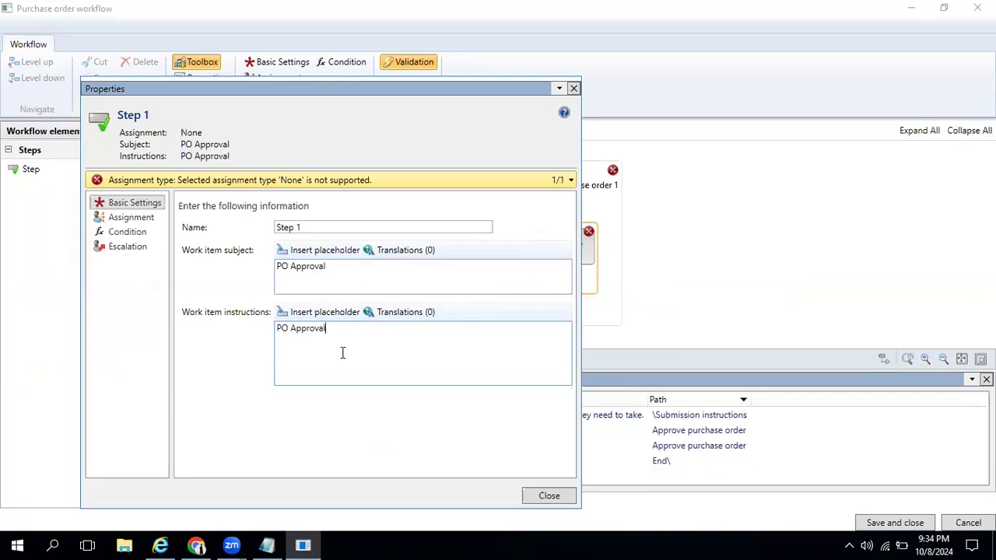
key(Tab)
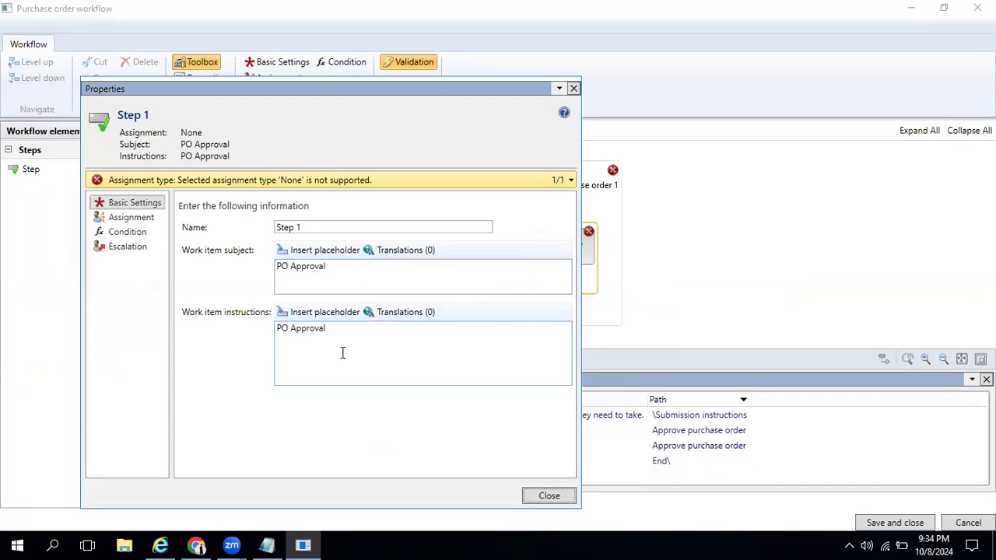
Try the Workflow user assignment type for Step 1 and examine the workflow user choices it offers
click(129, 218)
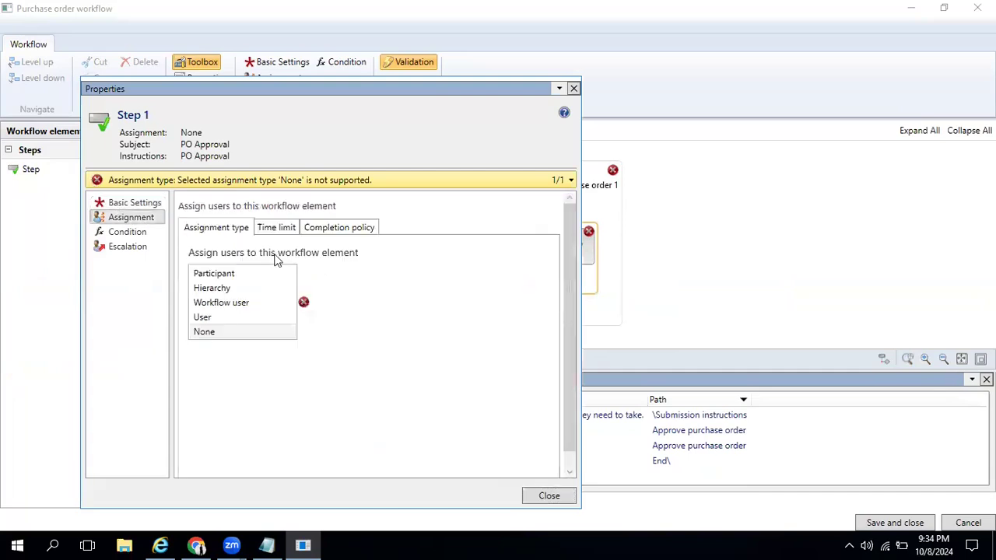
click(245, 302)
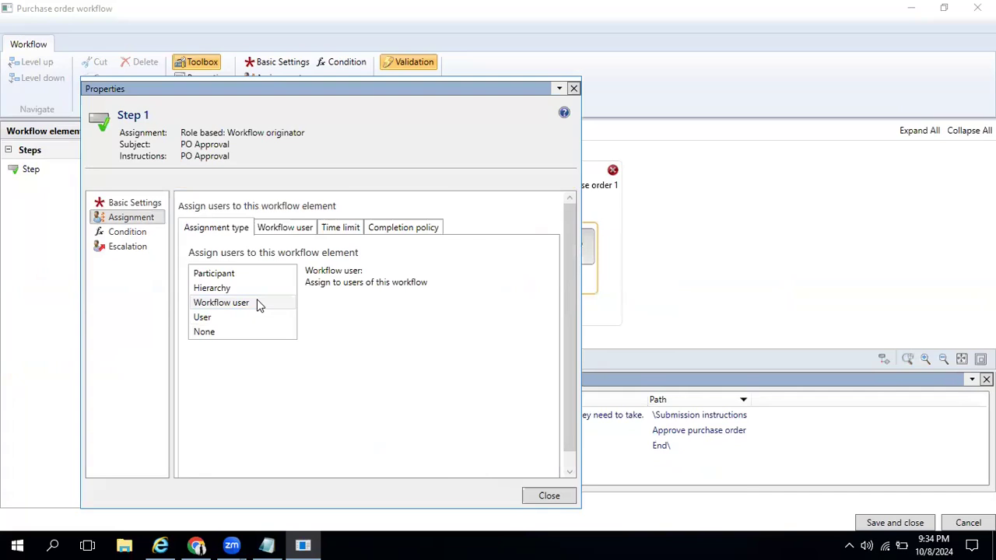
click(288, 227)
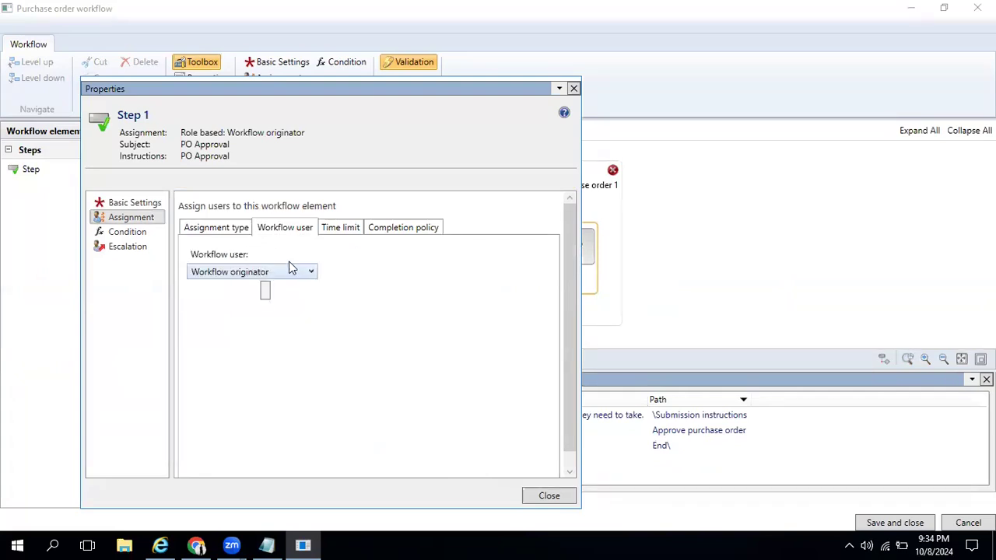
click(223, 233)
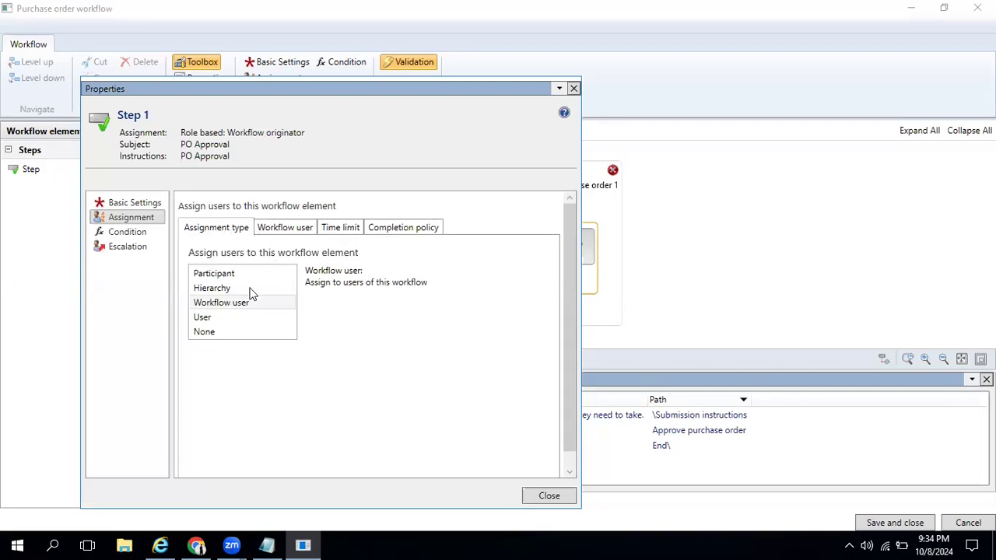
click(225, 305)
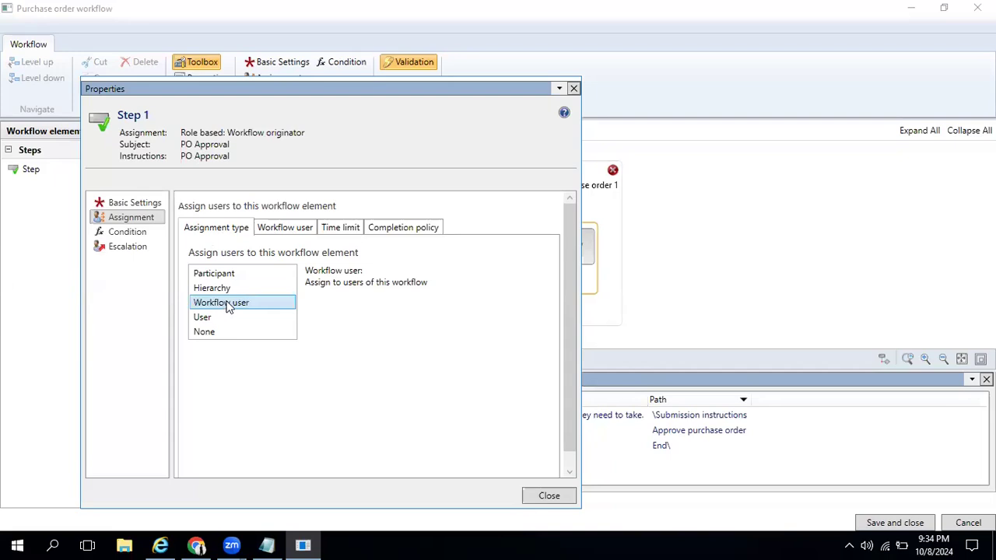
click(281, 227)
click(301, 273)
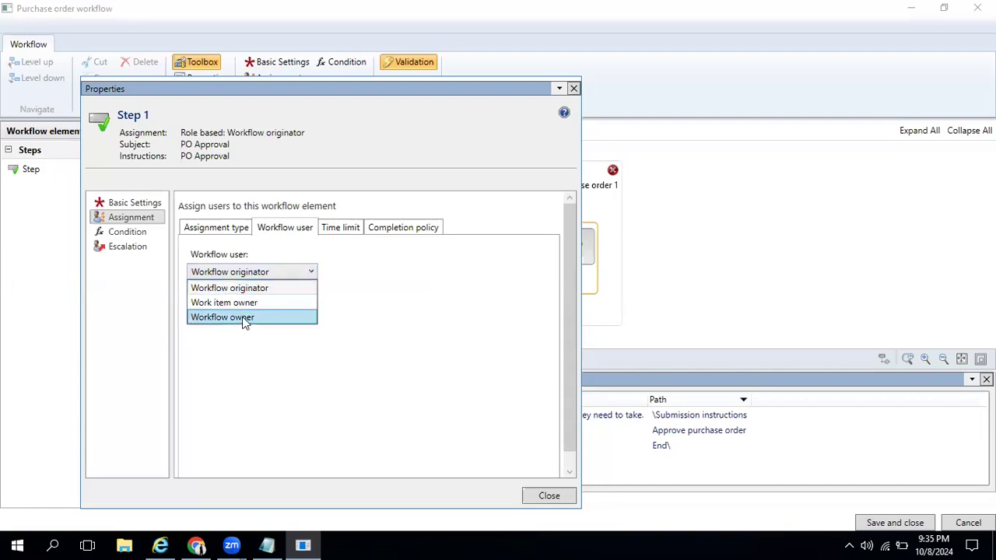
click(239, 243)
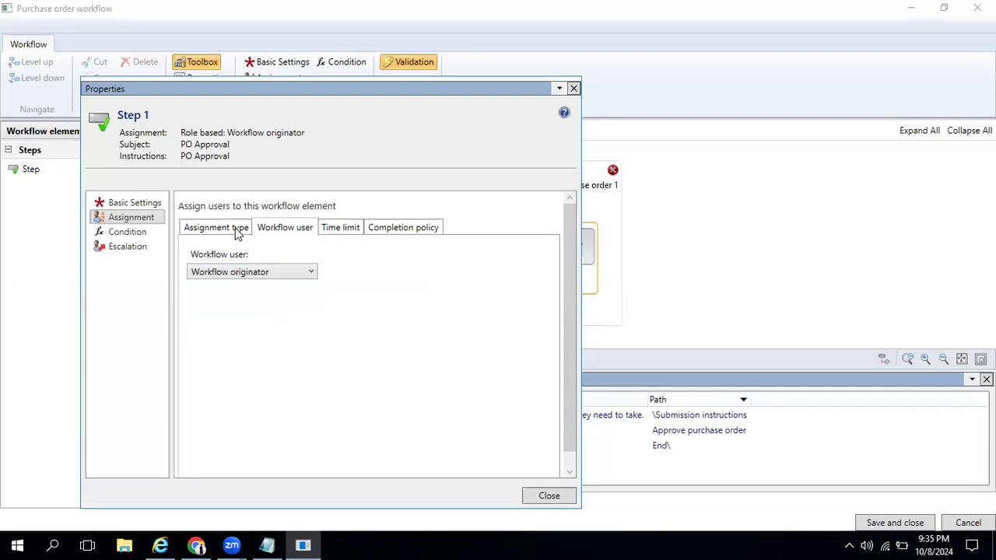
click(237, 232)
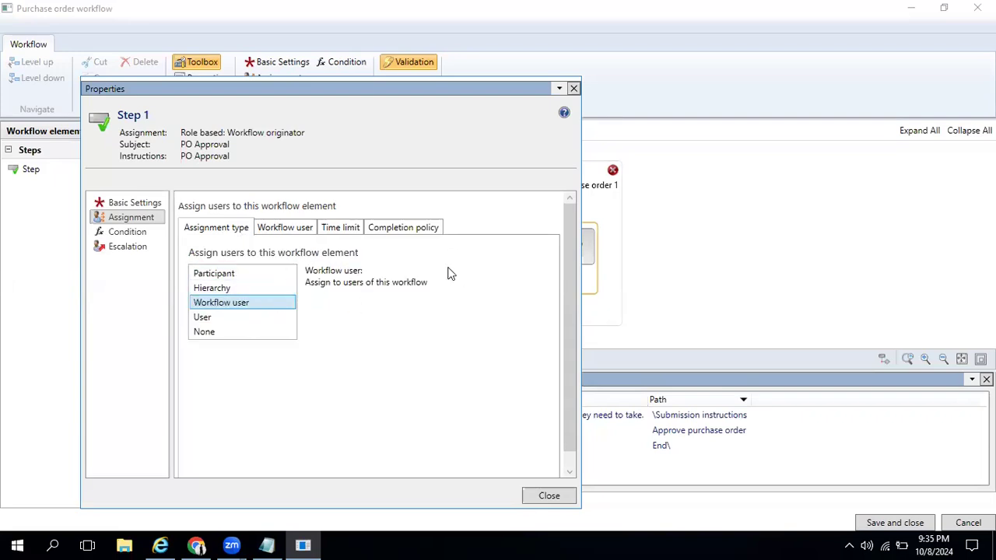
Change Step 1's assignment type to User and add Admin to the selected users
click(201, 318)
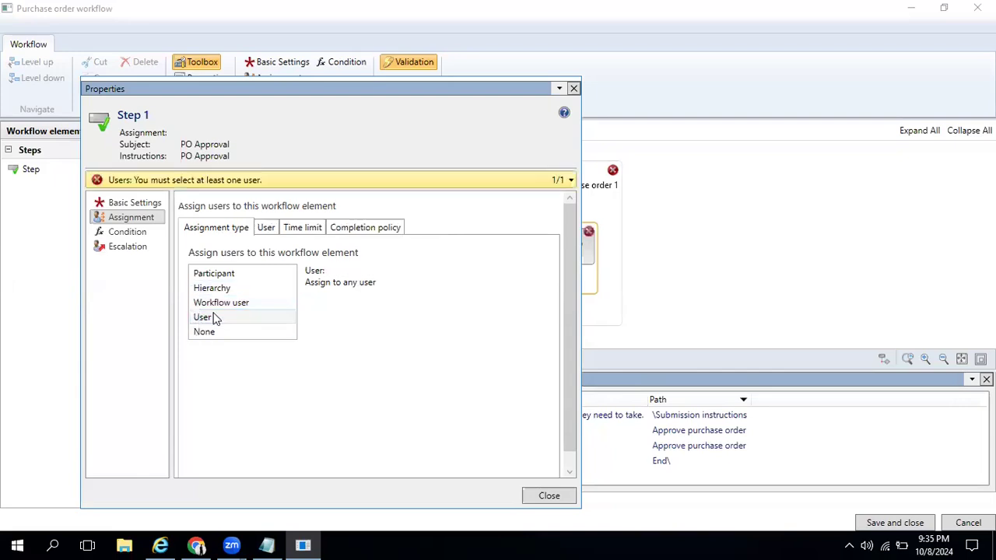
click(266, 228)
click(239, 315)
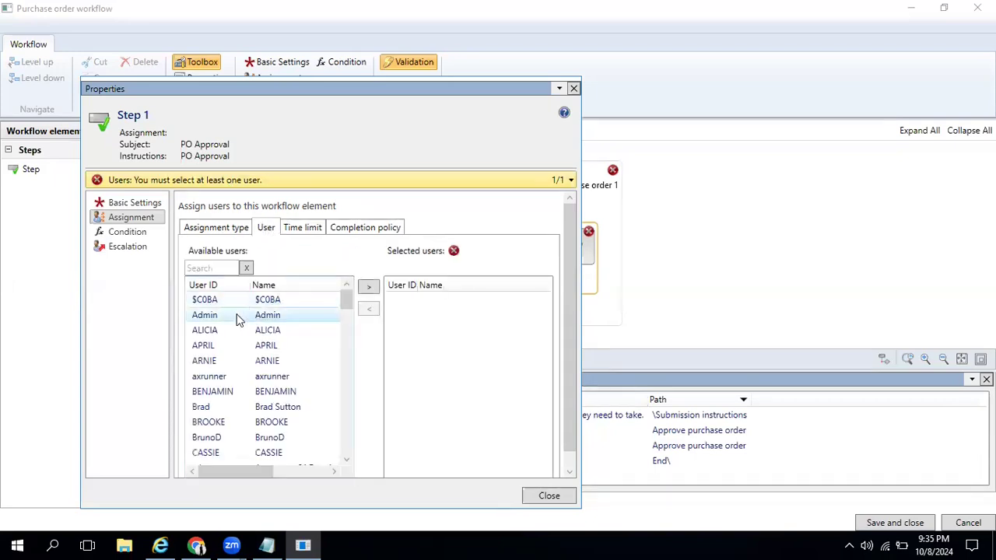
click(369, 293)
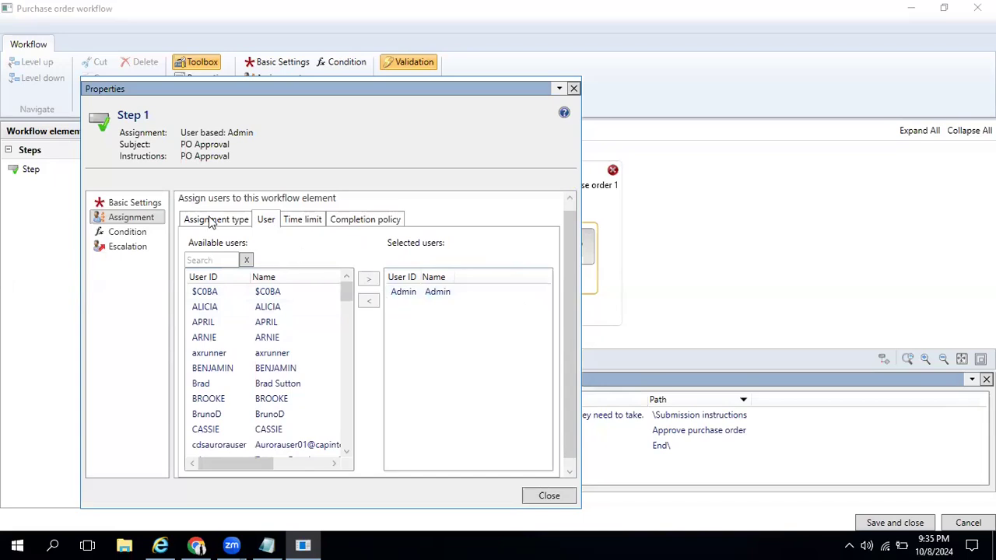
Review Step 1's time limit and completion policy settings, and recheck its assignment type and selected users
click(299, 224)
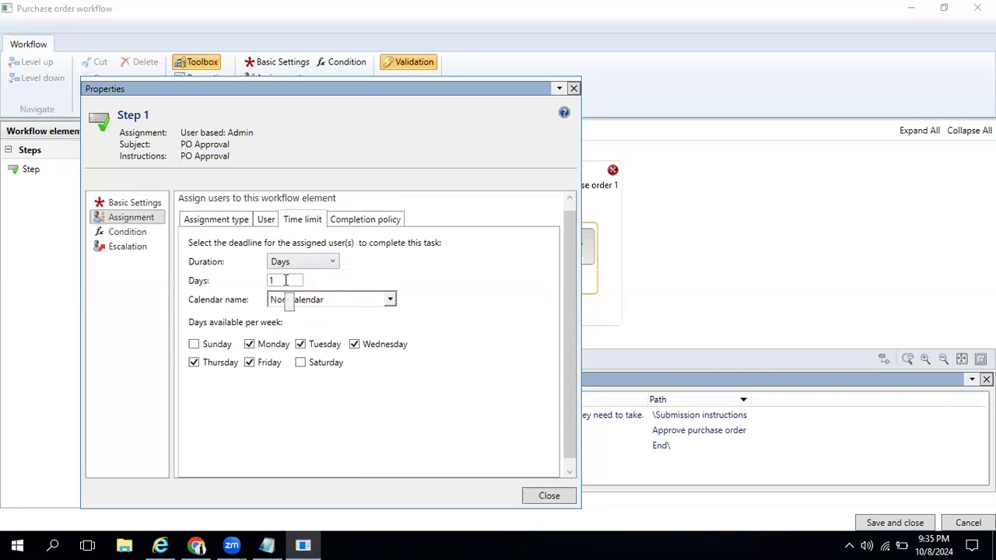
click(382, 220)
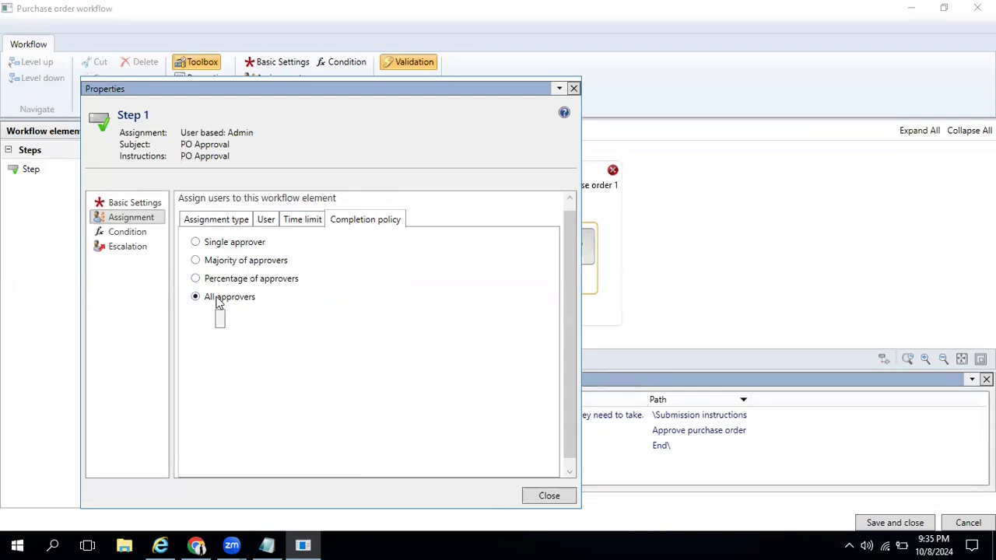
click(266, 221)
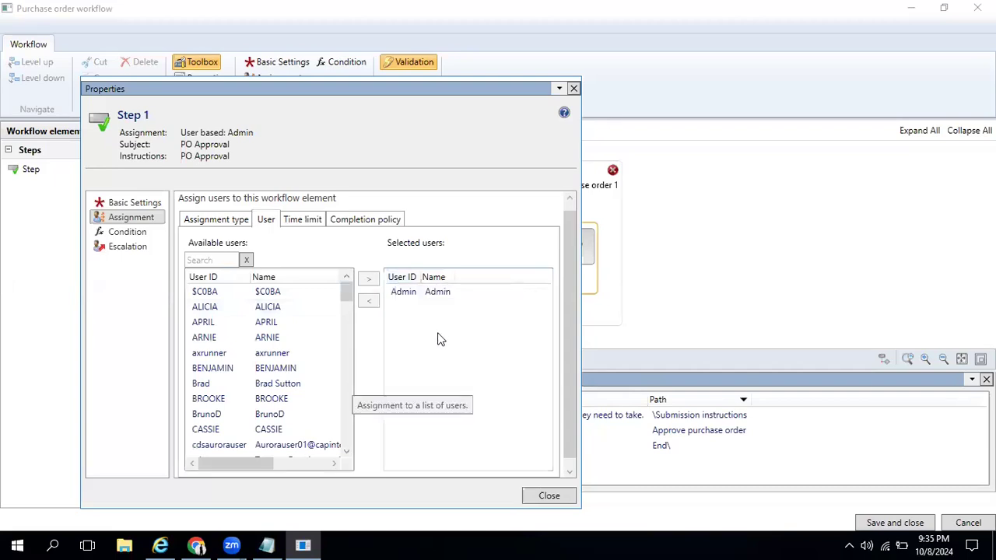
click(352, 224)
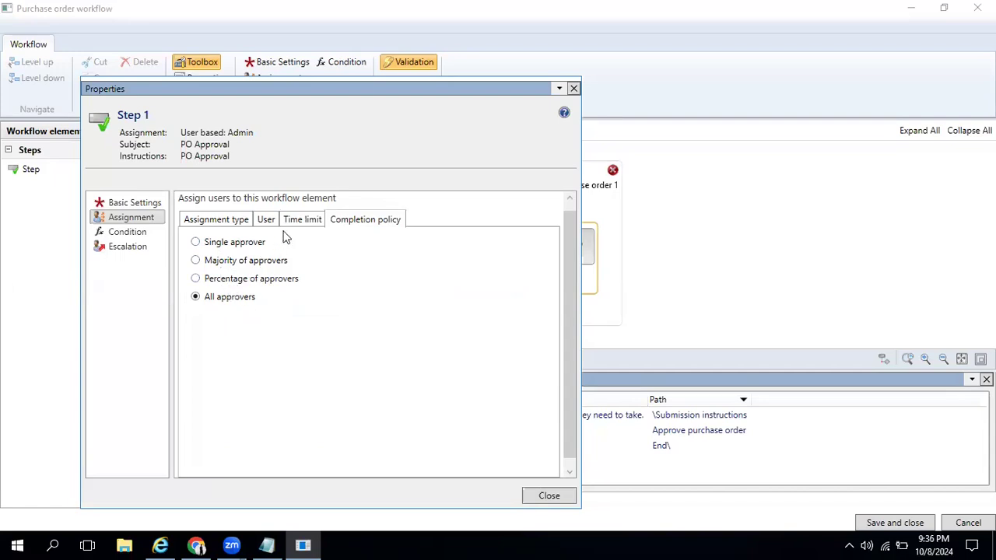
click(213, 222)
click(232, 308)
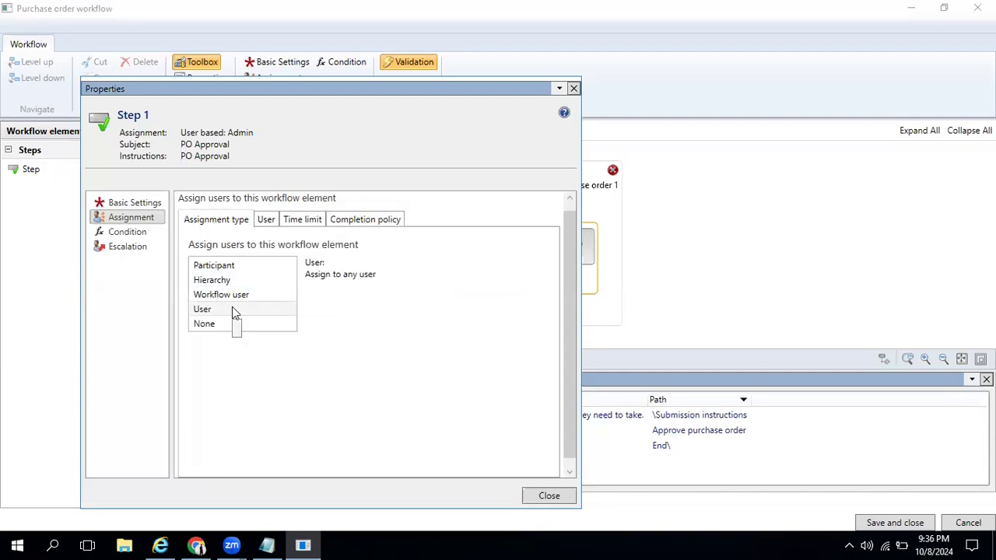
click(265, 220)
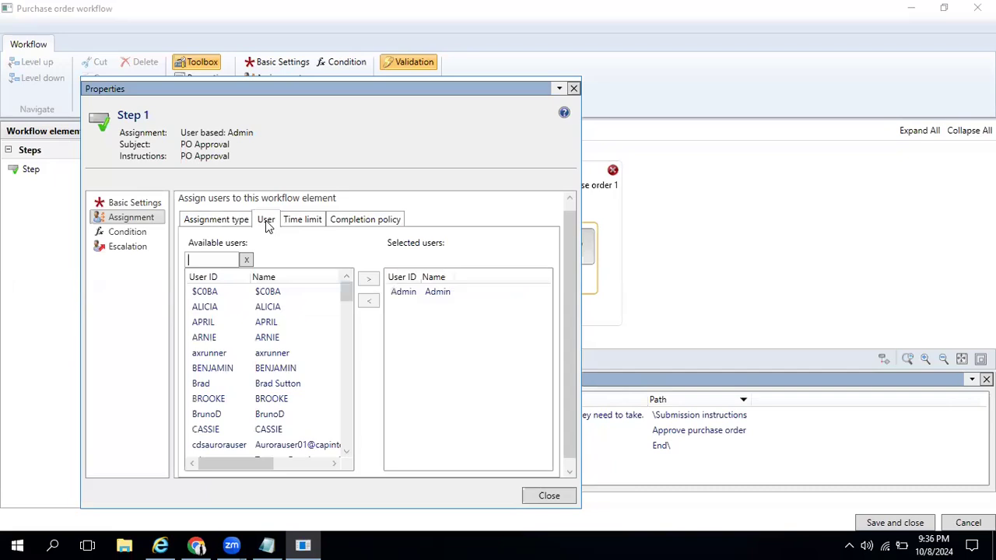
Examine Step 1's run condition options, keep Always run this step selected, and open the escalation settings
click(143, 233)
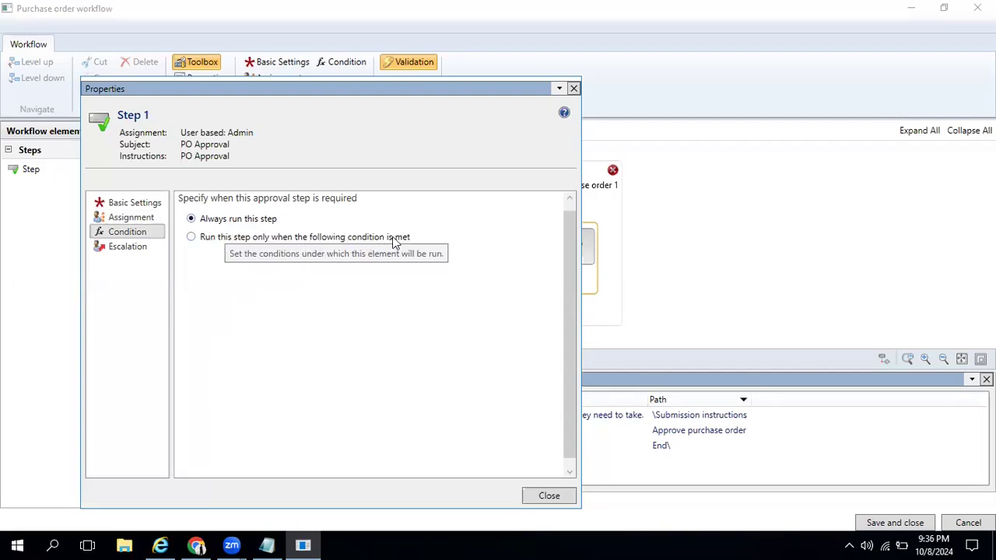
click(210, 237)
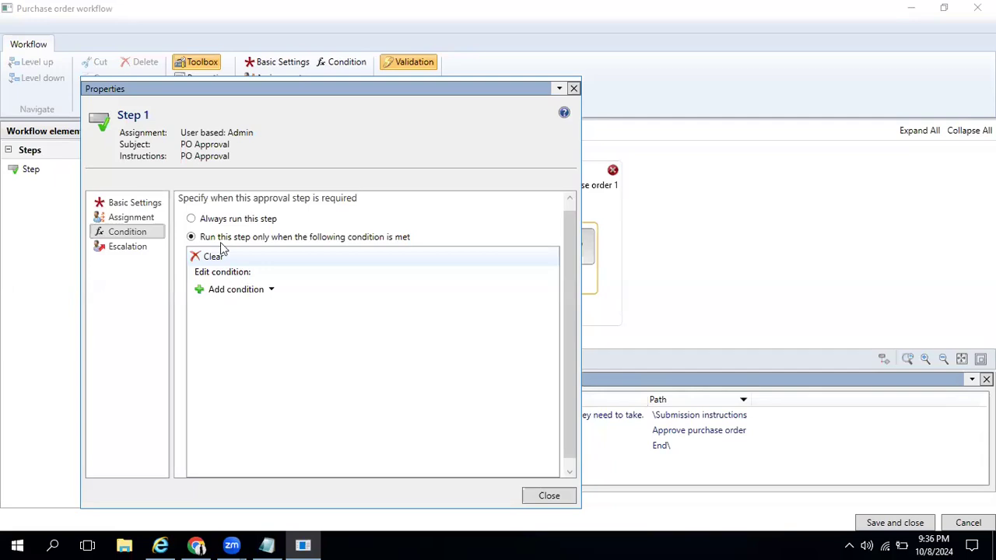
click(226, 217)
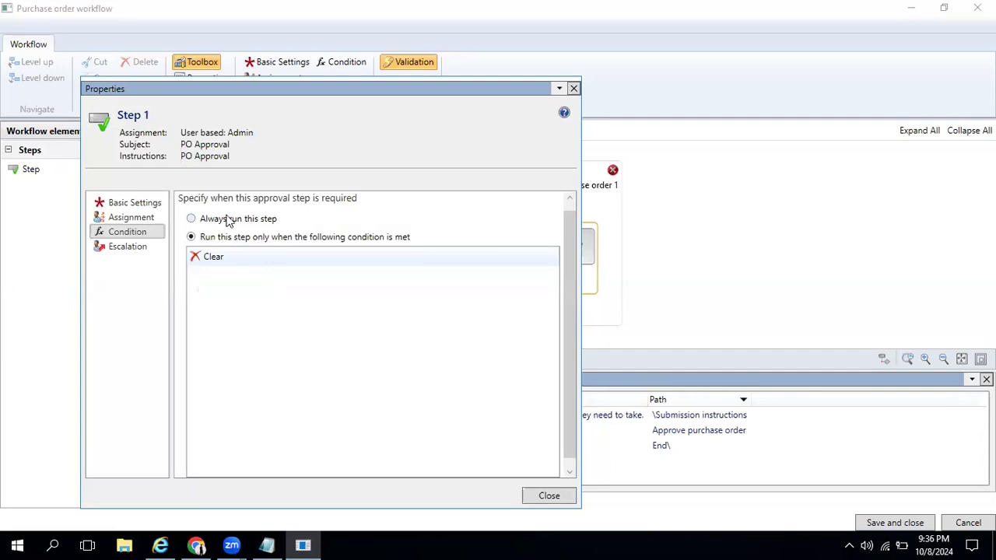
click(132, 247)
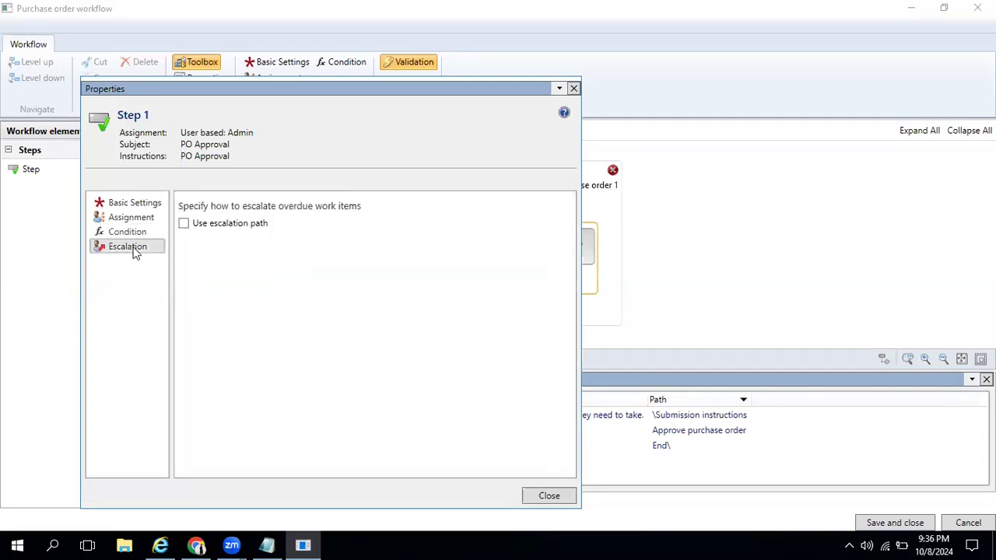
Examine the escalation path options for Step 1, leave the escalation path off, and close the step's properties
click(203, 224)
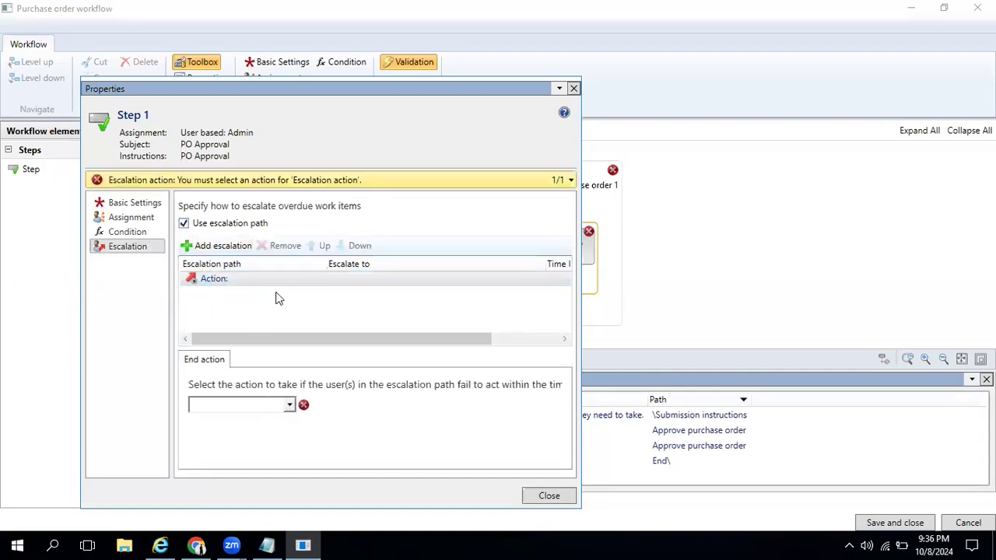
click(184, 223)
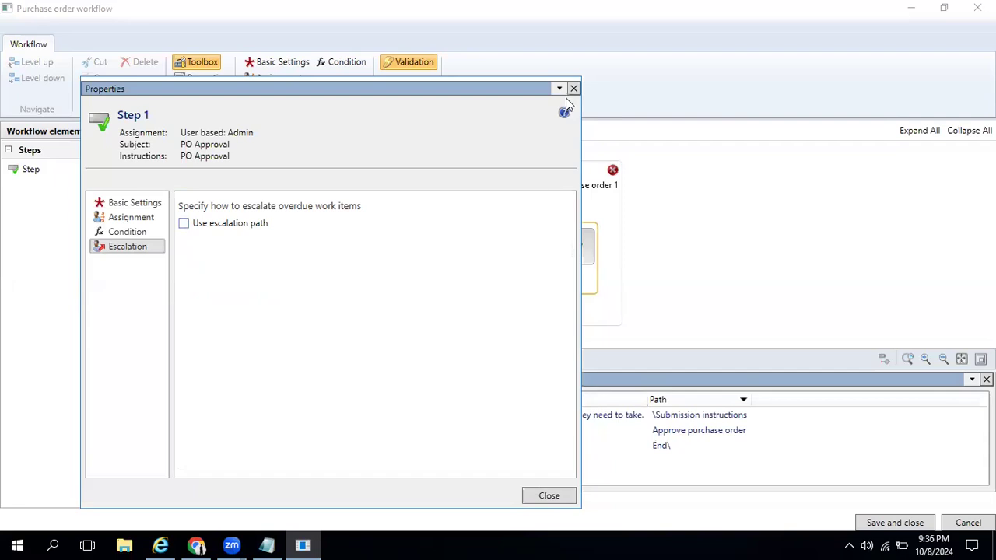
click(549, 496)
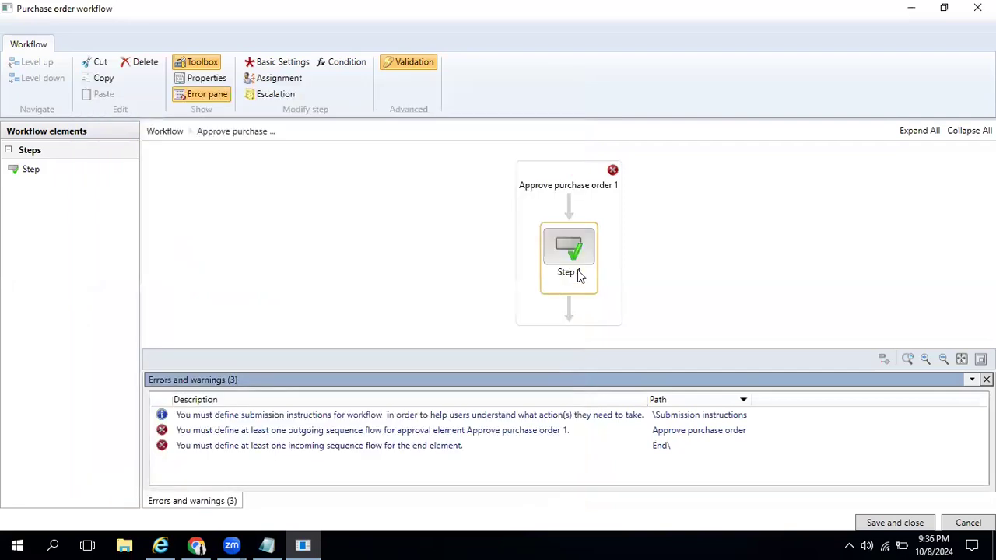
Open the properties of Approve purchase order 1 and review its automatic actions and notification options, leaving the Approve notification disabled
right_click(590, 172)
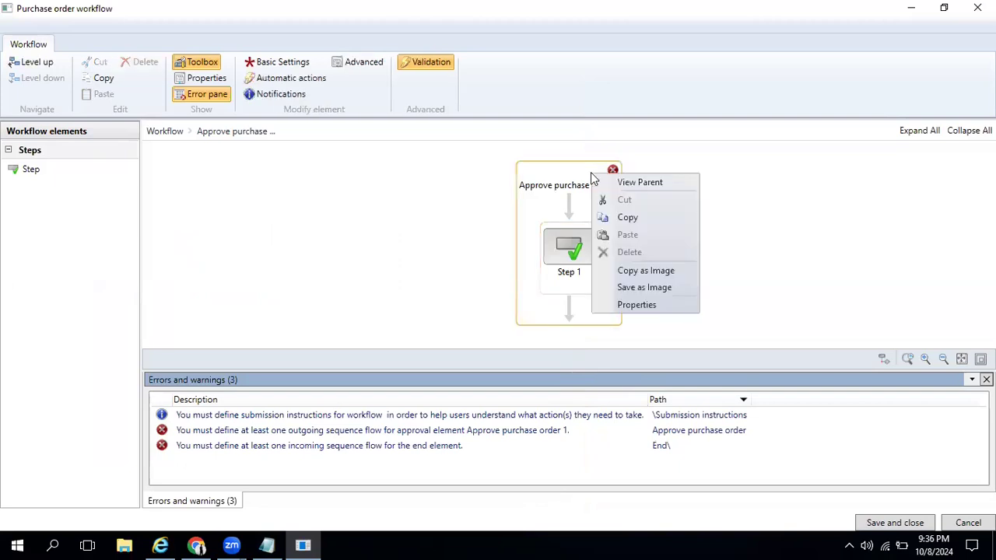
click(627, 305)
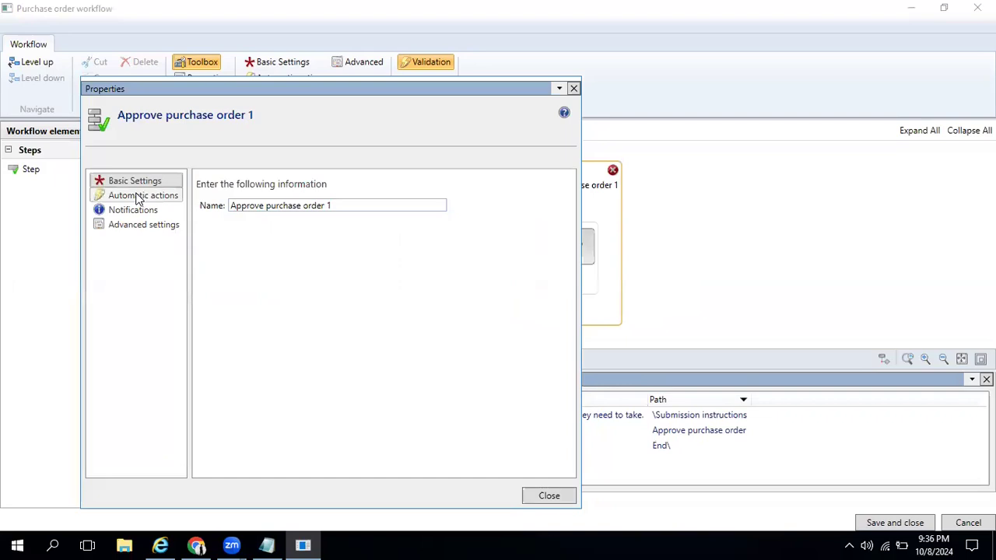
click(143, 195)
click(134, 210)
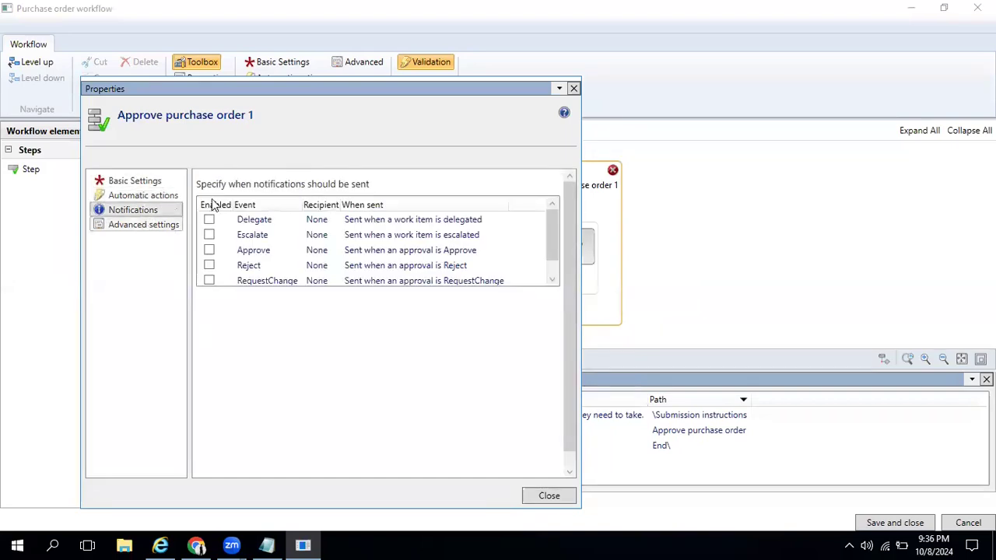
click(305, 220)
click(209, 250)
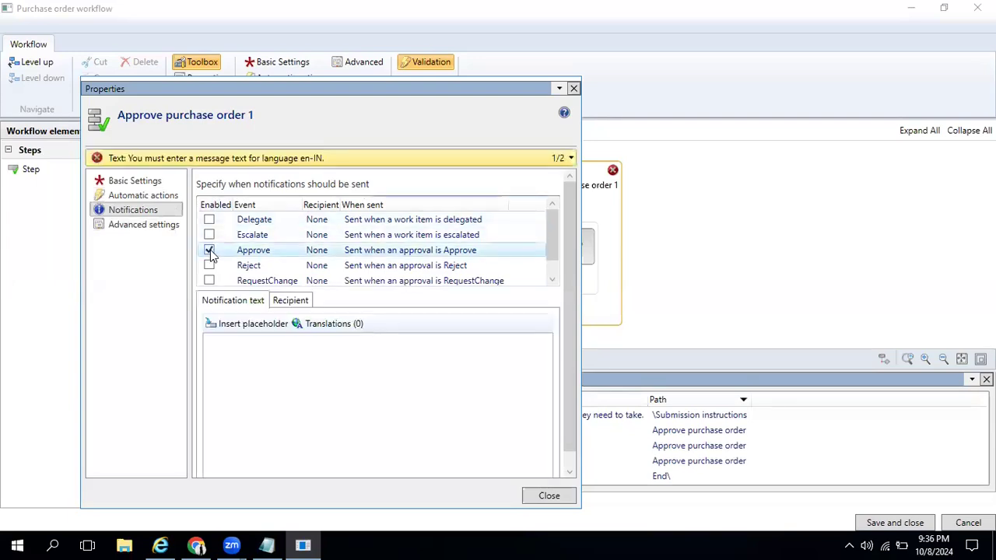
click(209, 251)
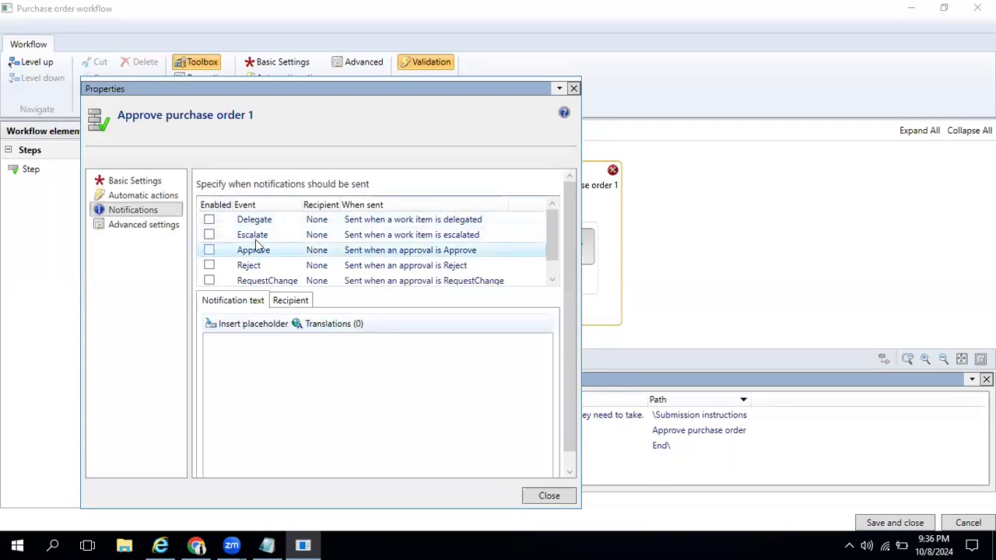
In the advanced settings of Approve purchase order 1, enable Use final approver with Admin and close the properties
click(158, 227)
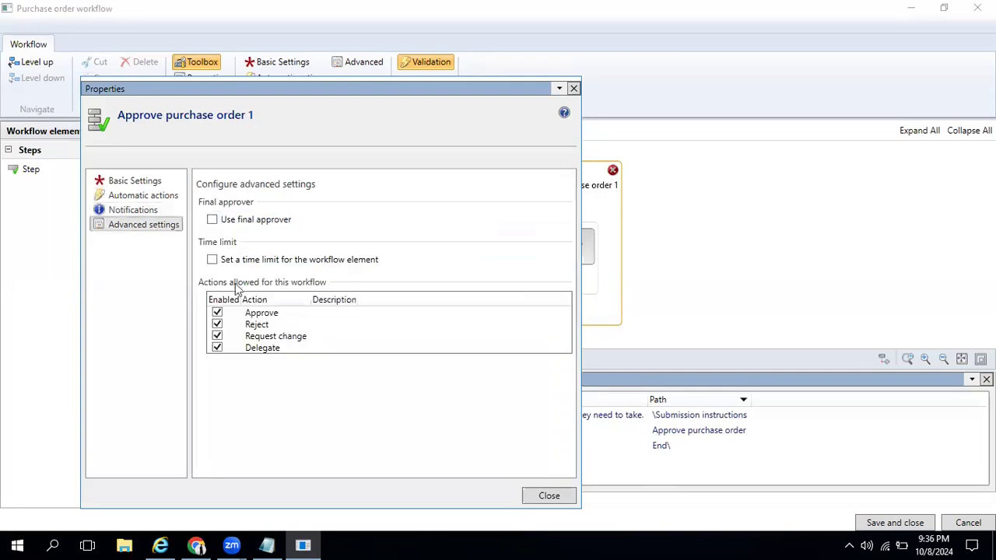
click(212, 221)
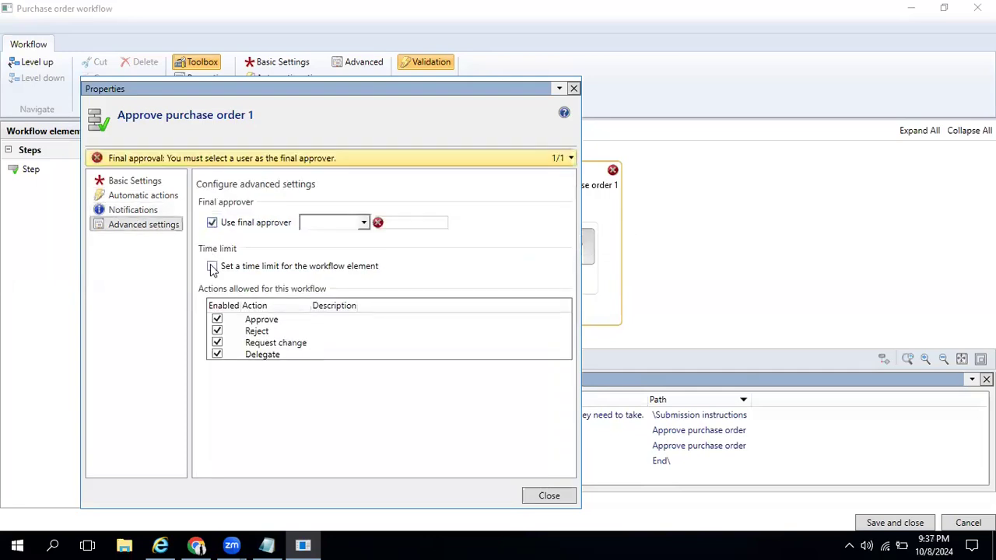
click(365, 224)
click(342, 264)
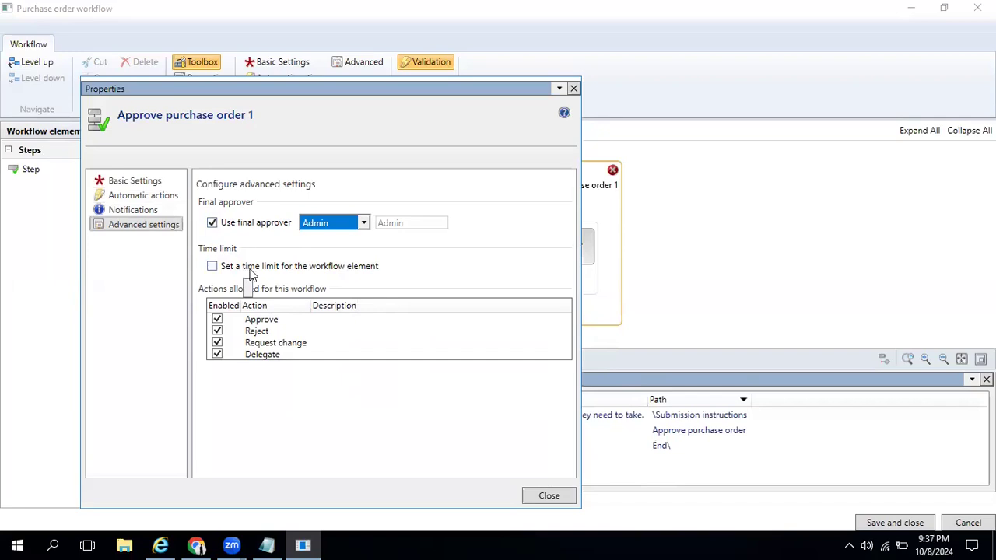
click(549, 499)
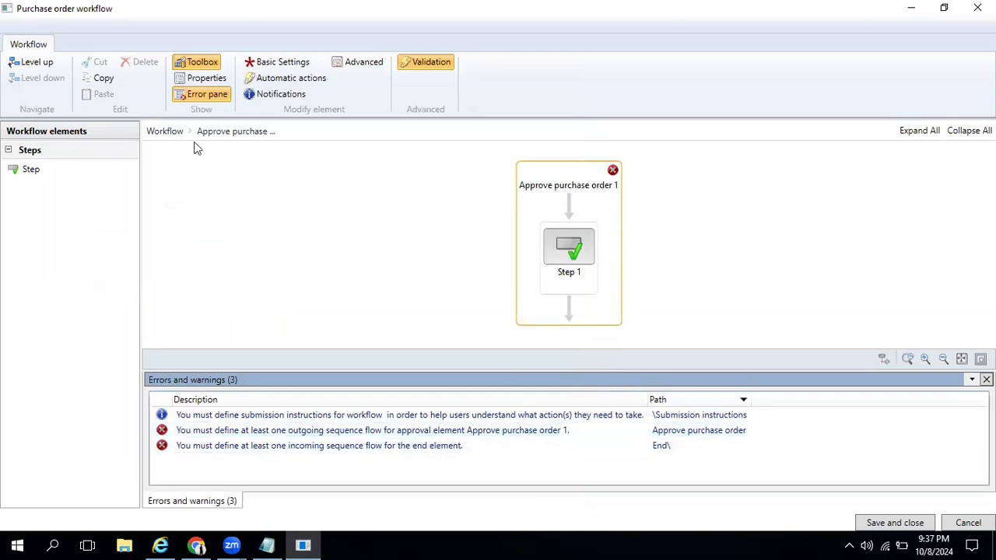
Return to the top-level workflow, move the End element beside the purchase order approval, and connect the approval to End
click(164, 132)
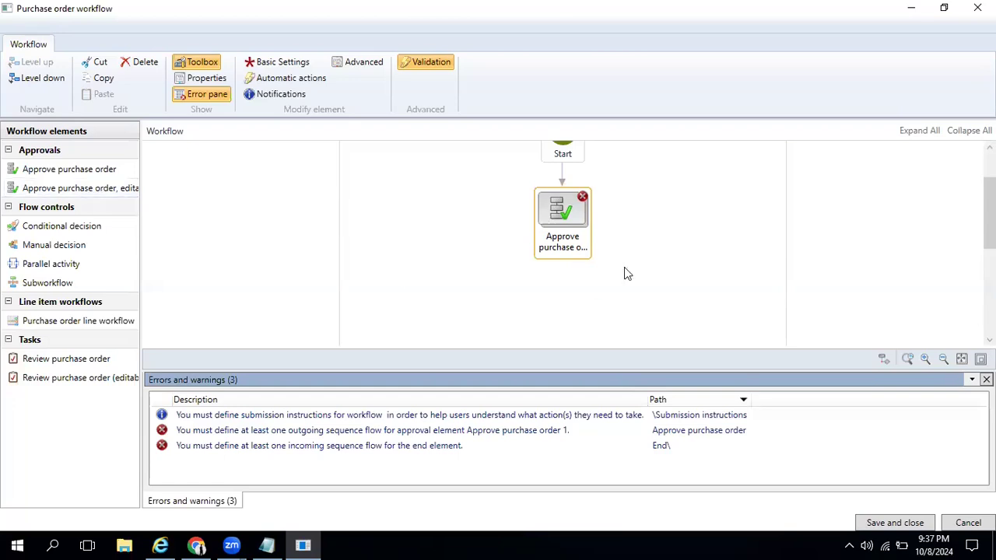
scroll(627, 261, down, 1)
scroll(627, 262, down, 1)
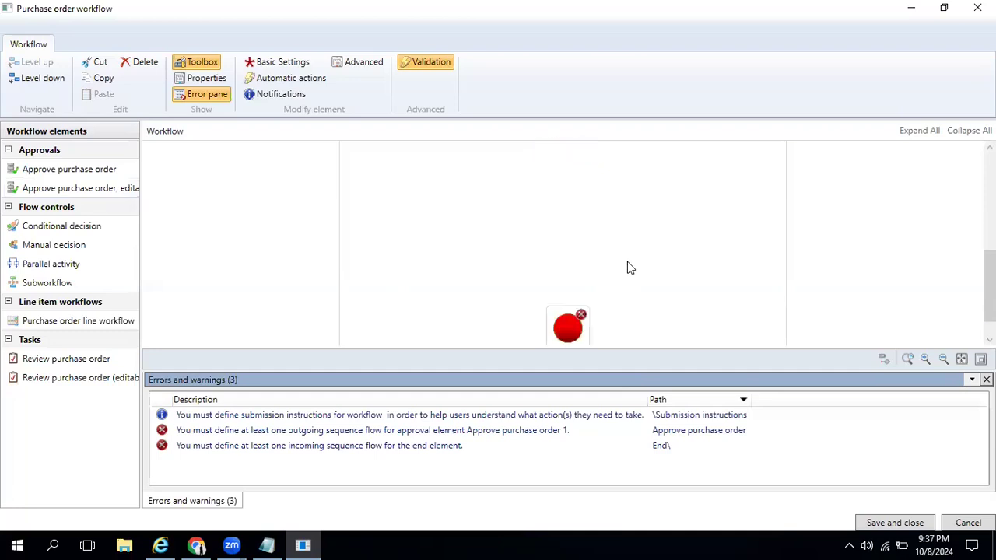
scroll(627, 268, down, 2)
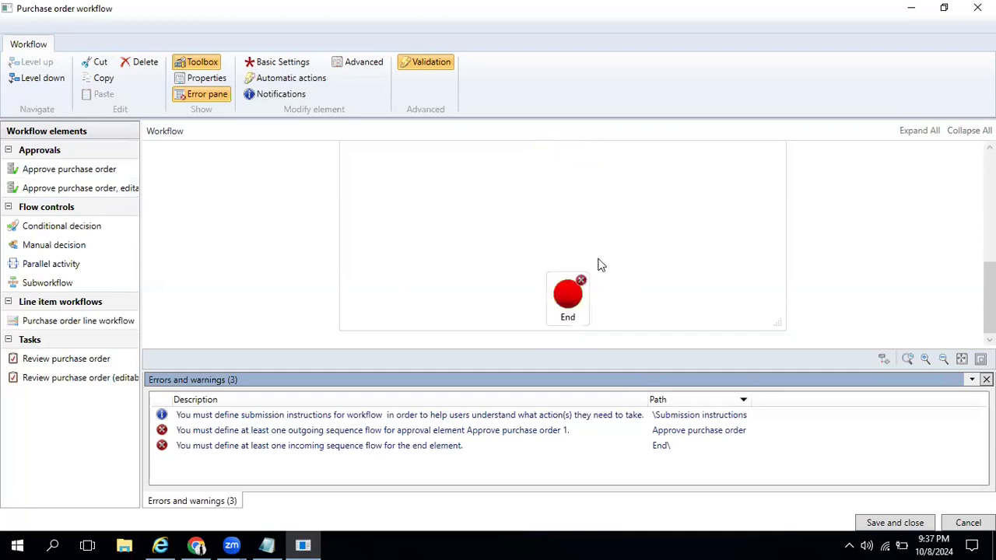
drag(560, 296, 667, 203)
drag(587, 203, 650, 207)
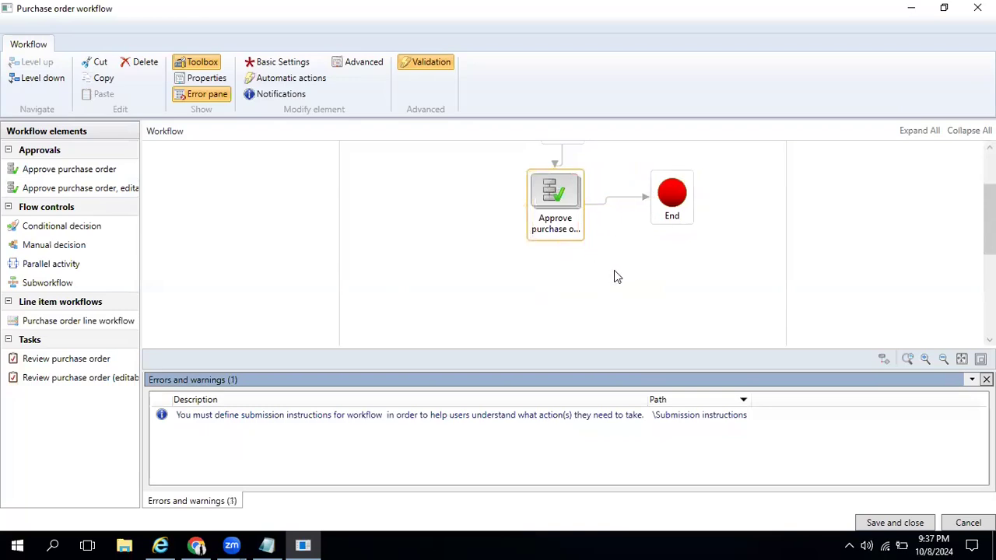
Set the workflow's submission instructions to "Please click on Approve" and close its properties
double_click(288, 418)
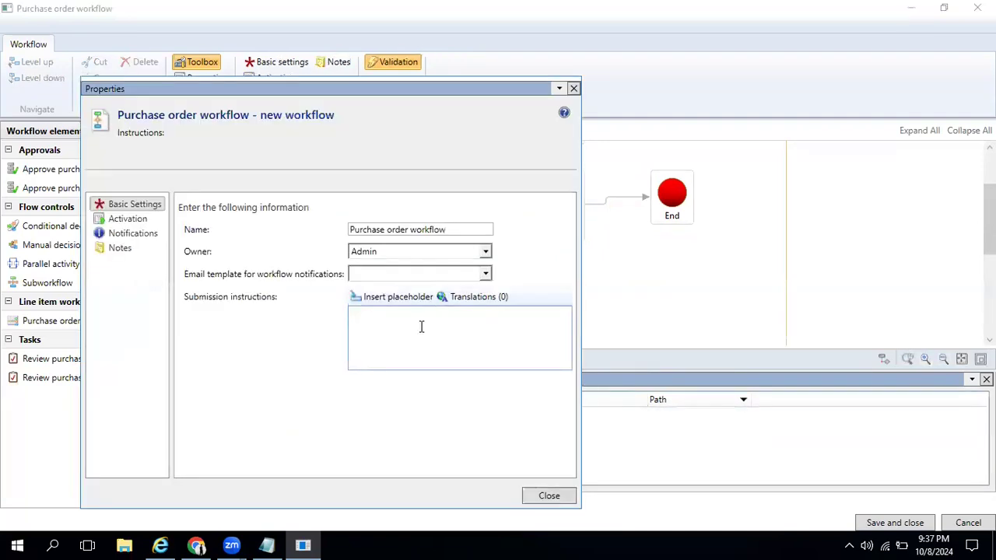
text(Please click)
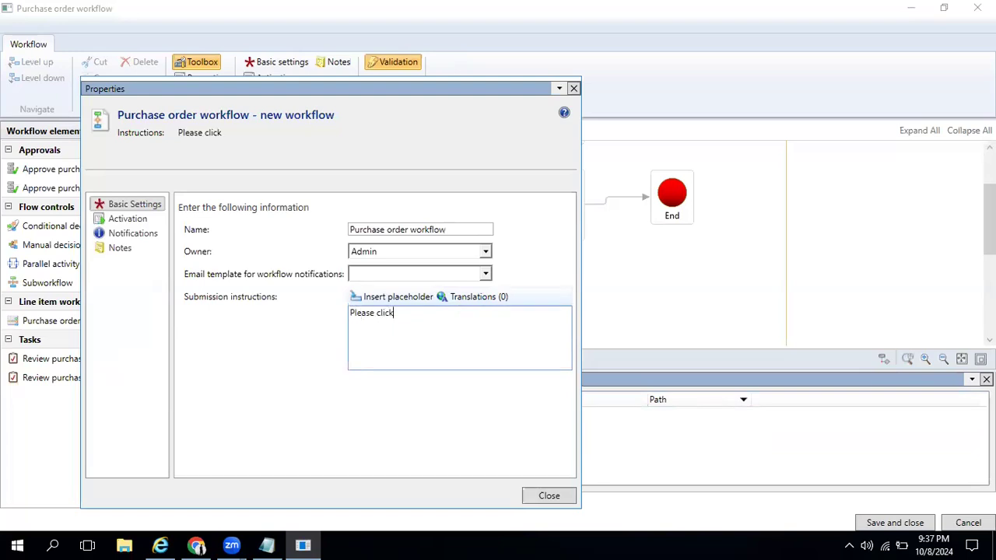
text( on Approve)
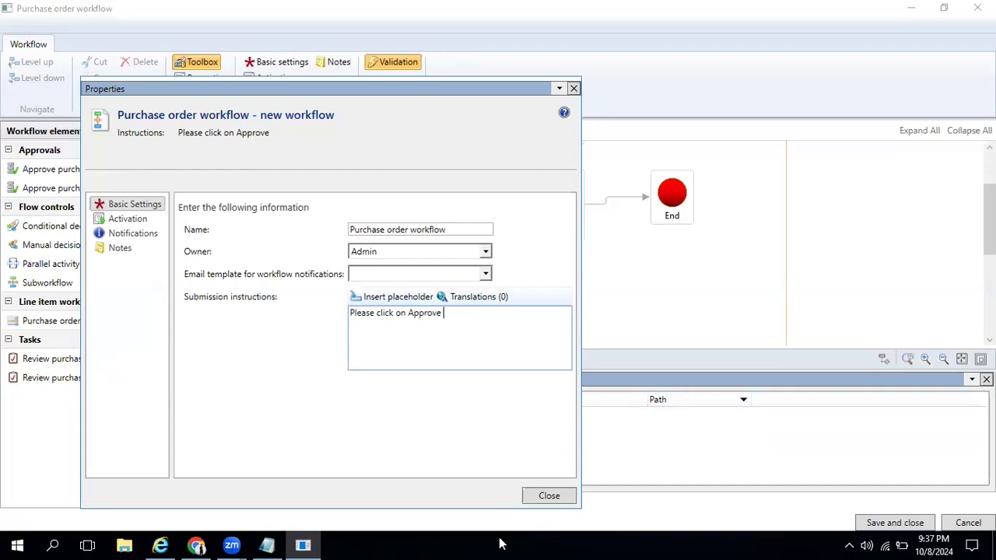
click(560, 498)
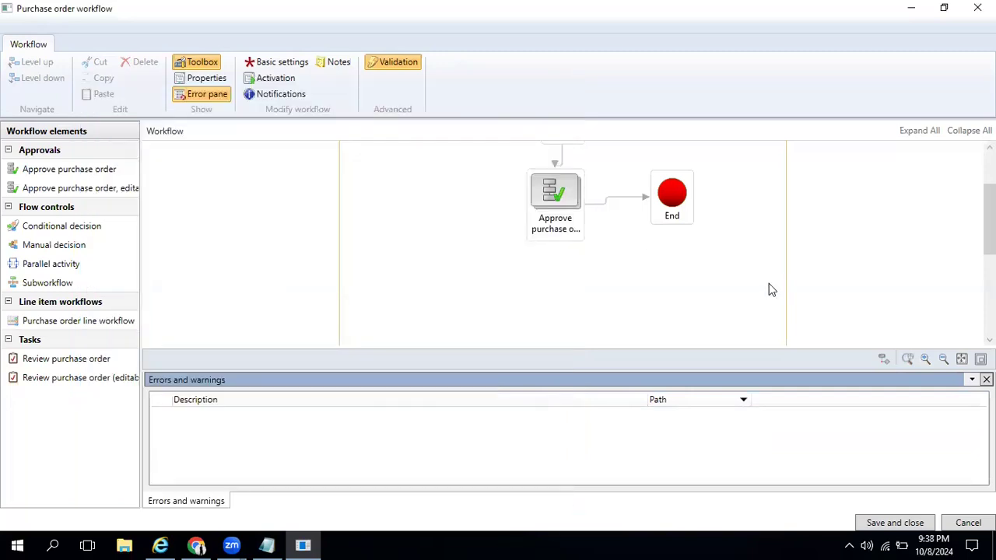
Save and close the workflow with version notes "V1.0.0.1" and activate the new version
click(895, 522)
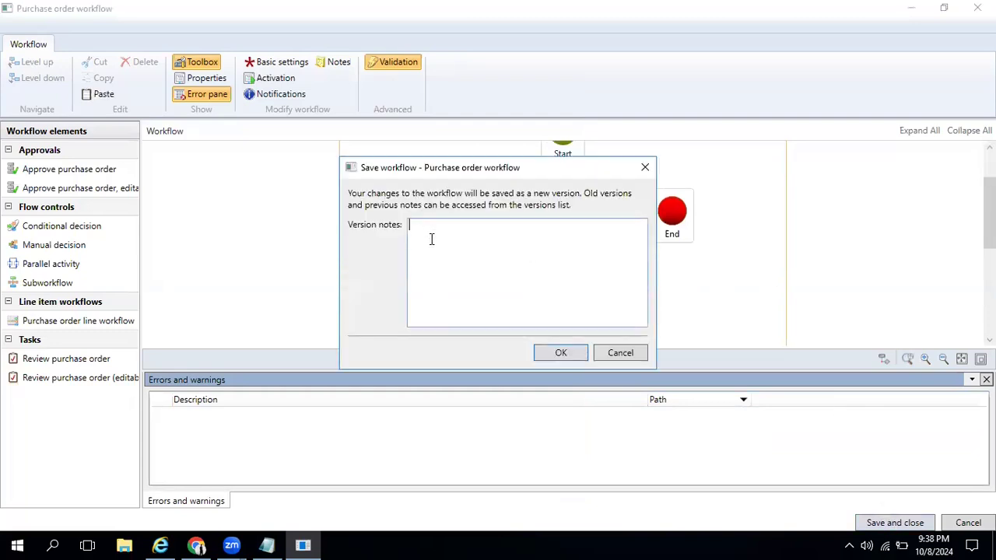
text(V1.0.0.1)
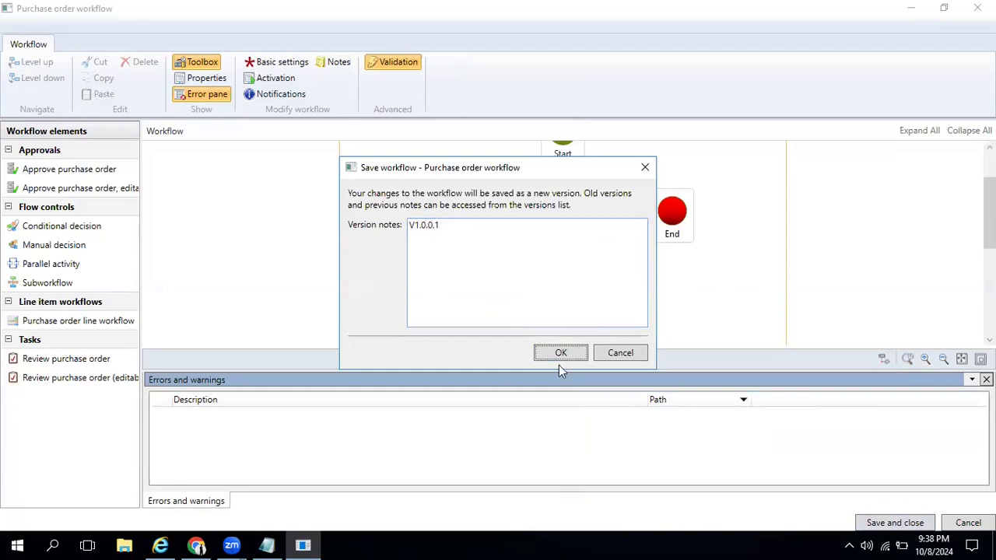
click(579, 353)
click(459, 258)
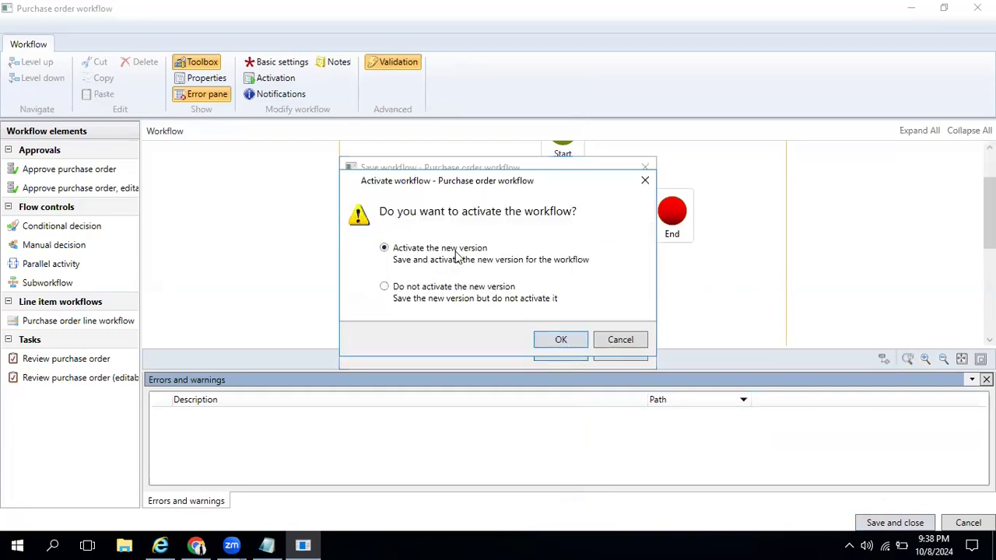
click(560, 340)
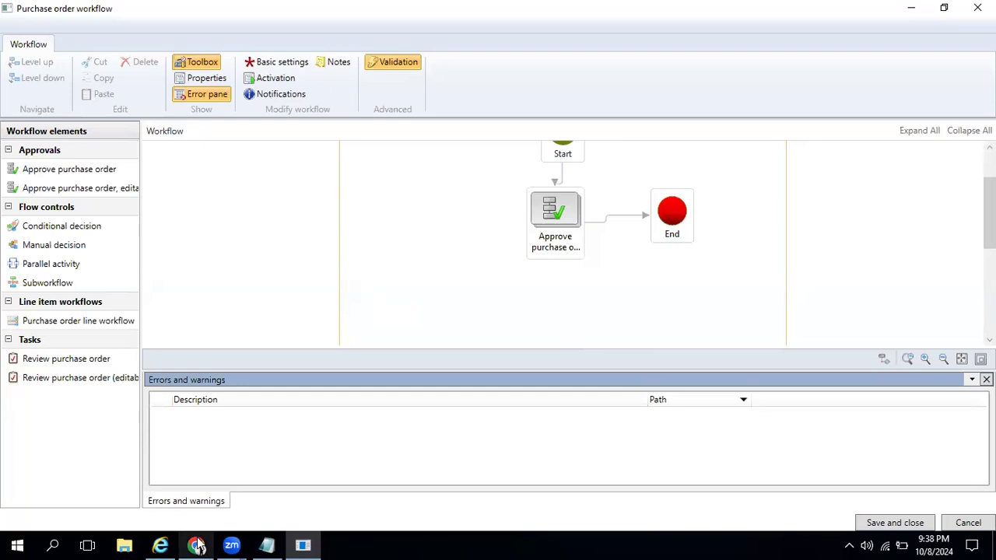
click(198, 546)
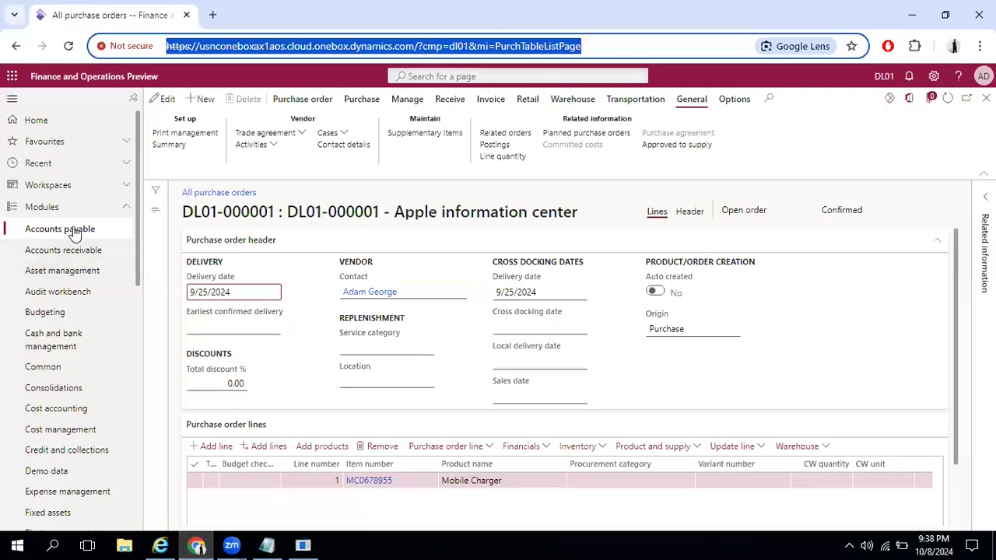
scroll(66, 310, down, 7)
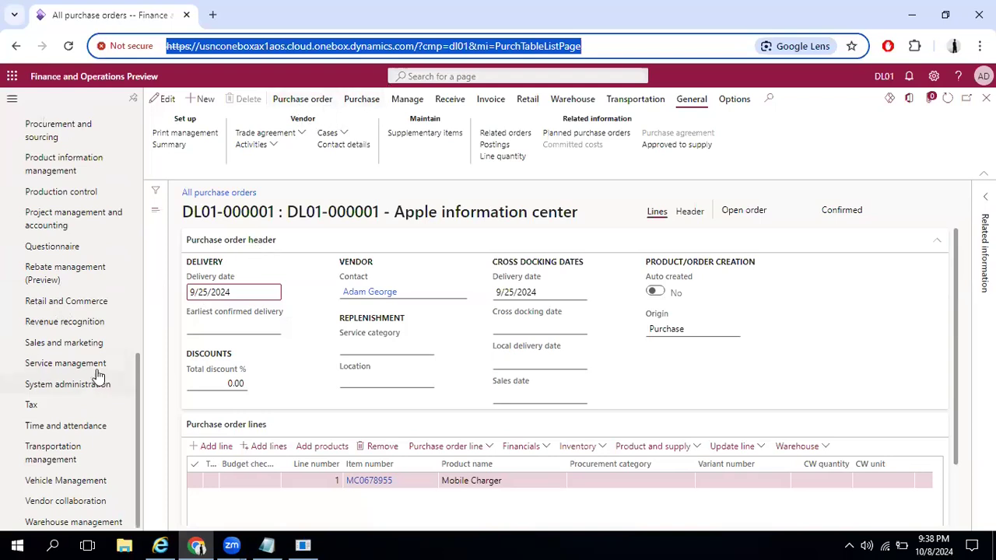
click(303, 544)
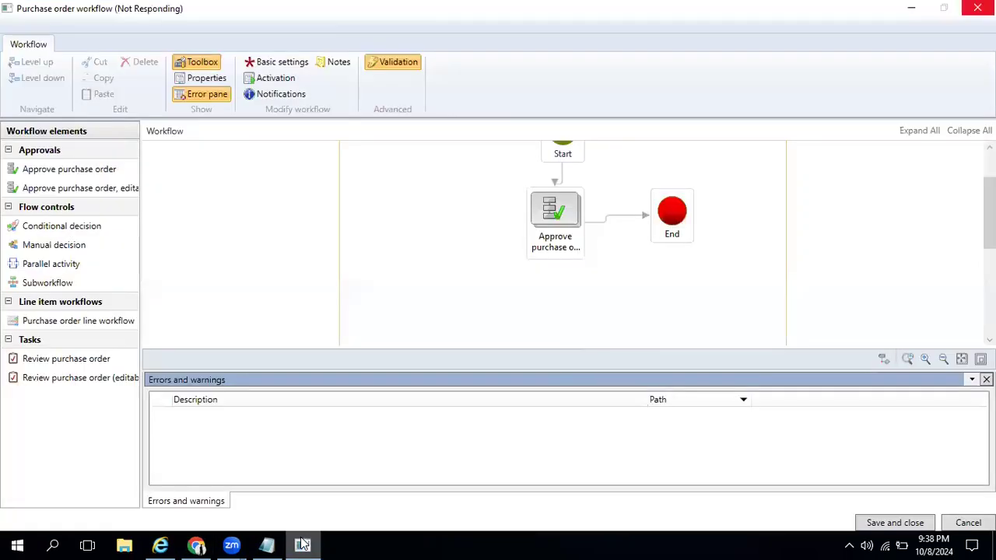
Switch to Internet Explorer, dismiss the Create workflow pane, refresh the Procurement and sourcing workflows list, and check the workflow editor again
click(160, 545)
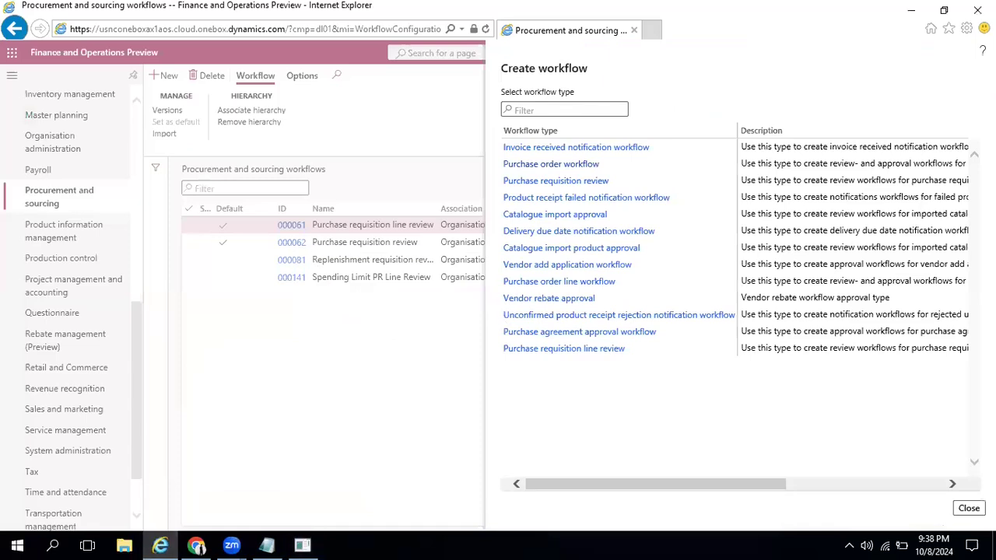
click(316, 314)
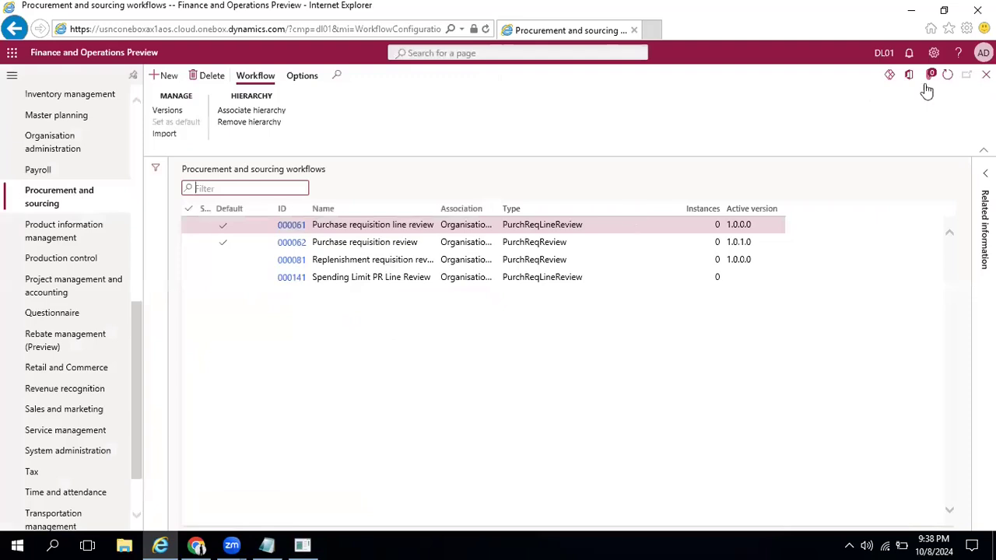
click(948, 76)
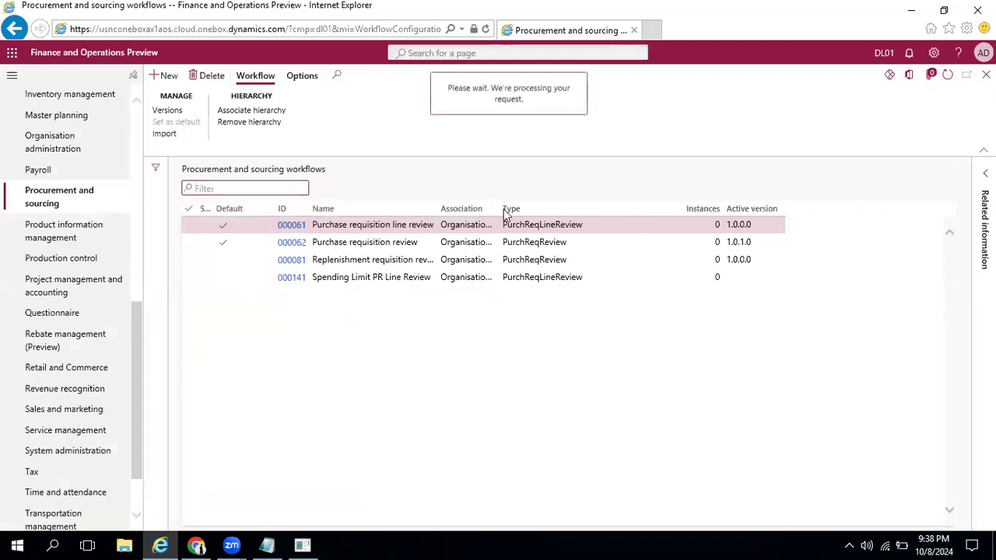
click(302, 545)
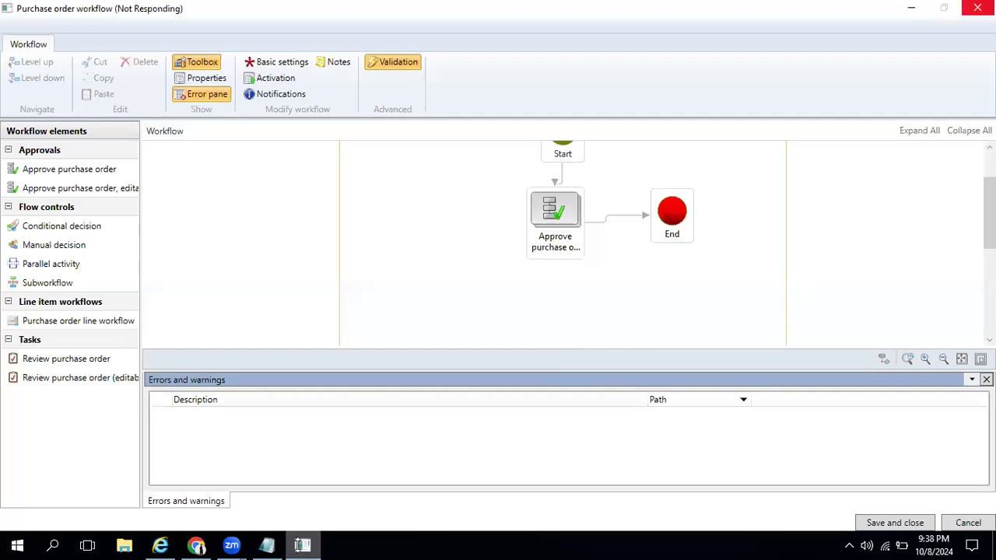
Switch to Chrome and open the Procurement and sourcing parameters from the module's setup
click(196, 545)
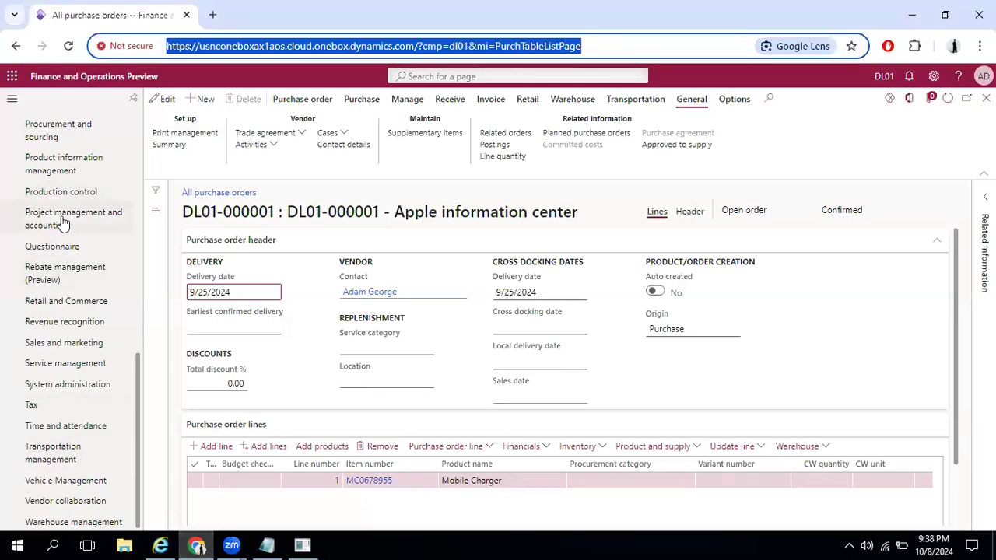
scroll(52, 159, up, 1)
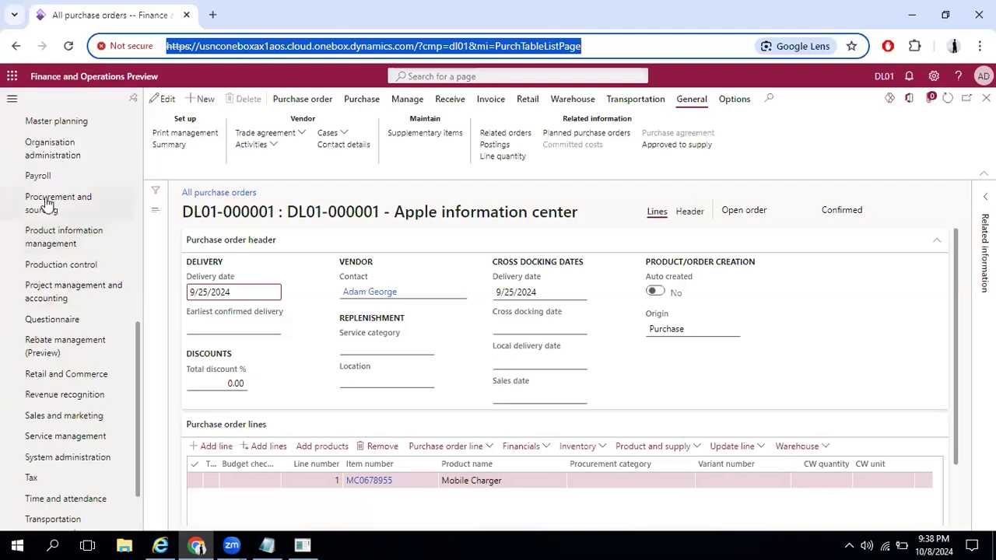
click(47, 204)
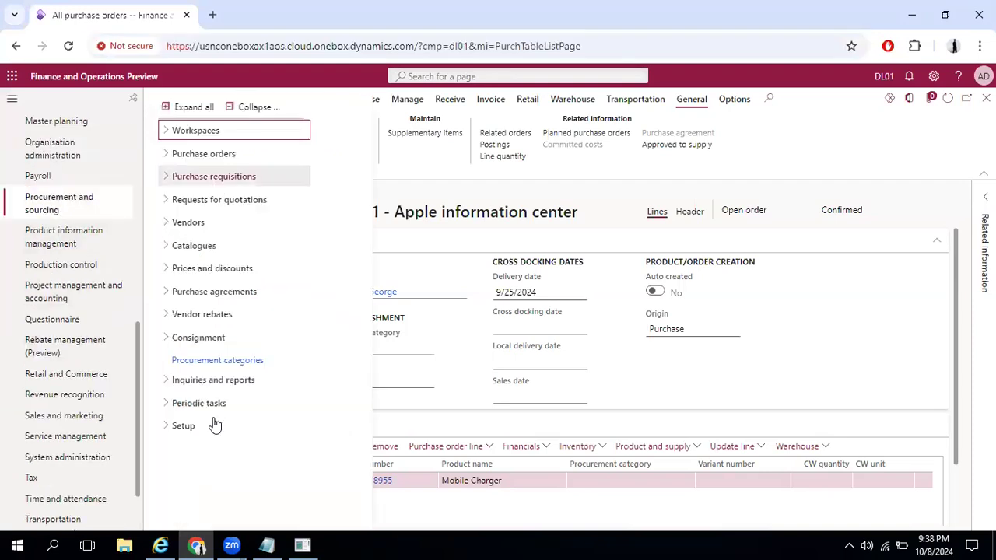
click(210, 429)
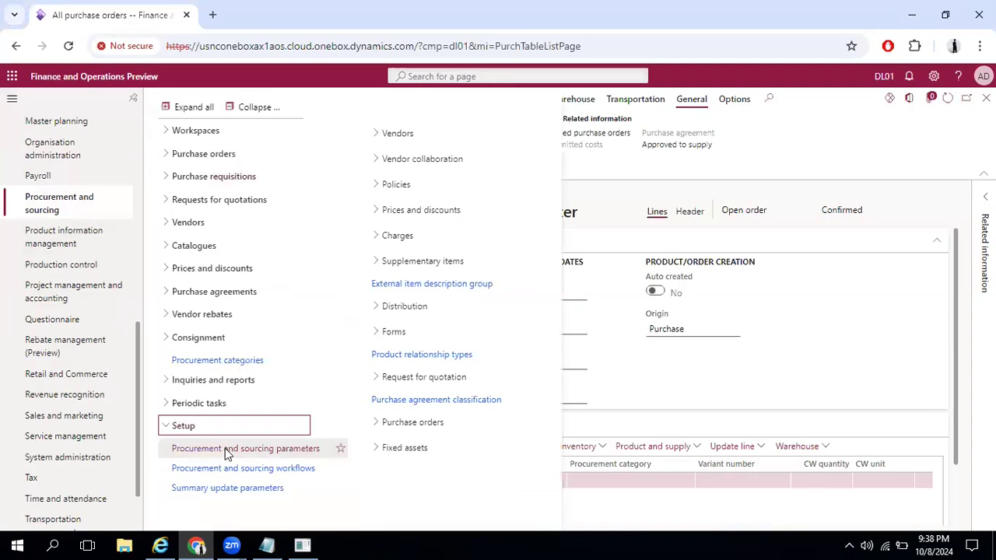
click(225, 449)
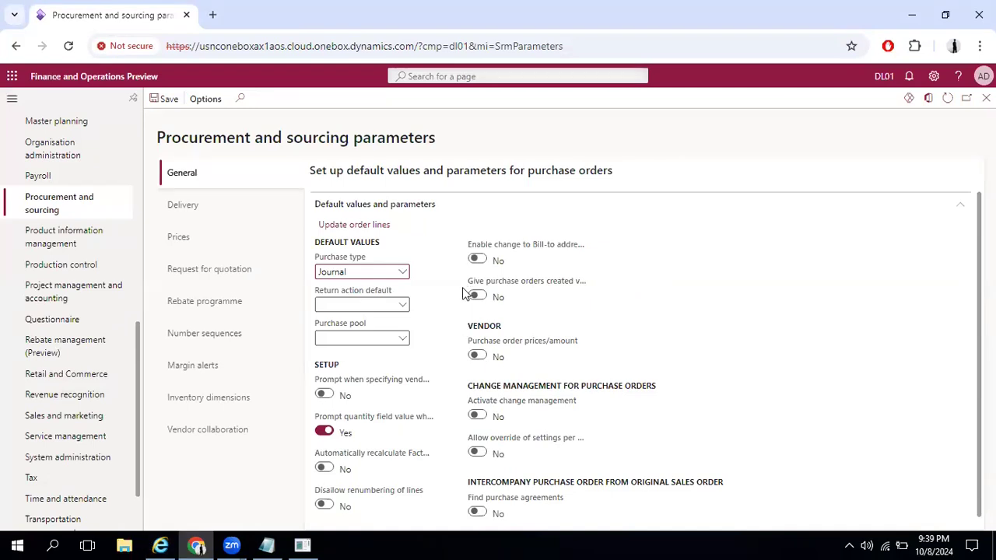
Set the default purchase type to Purchase order and check the available return action defaults
scroll(444, 473, down, 2)
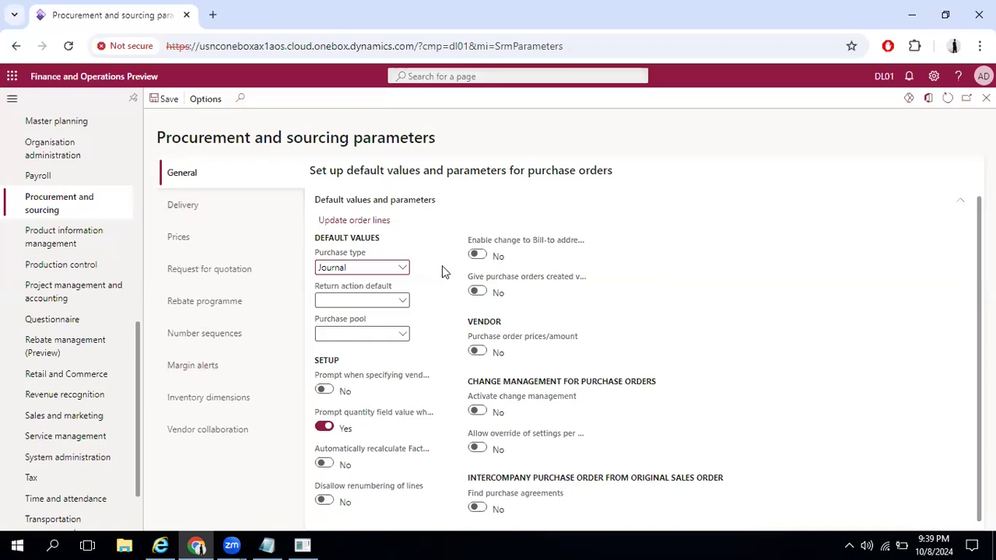
click(402, 269)
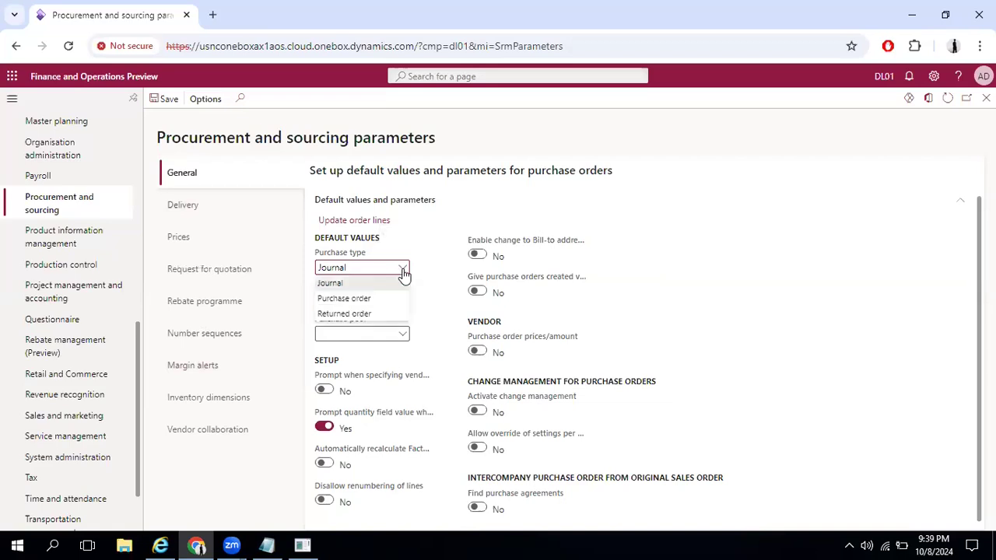
click(365, 301)
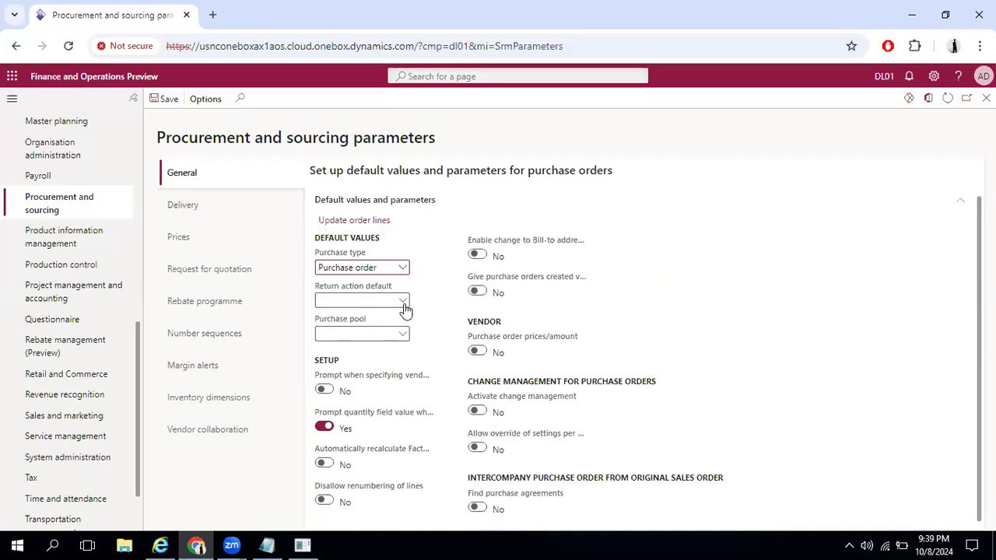
click(402, 303)
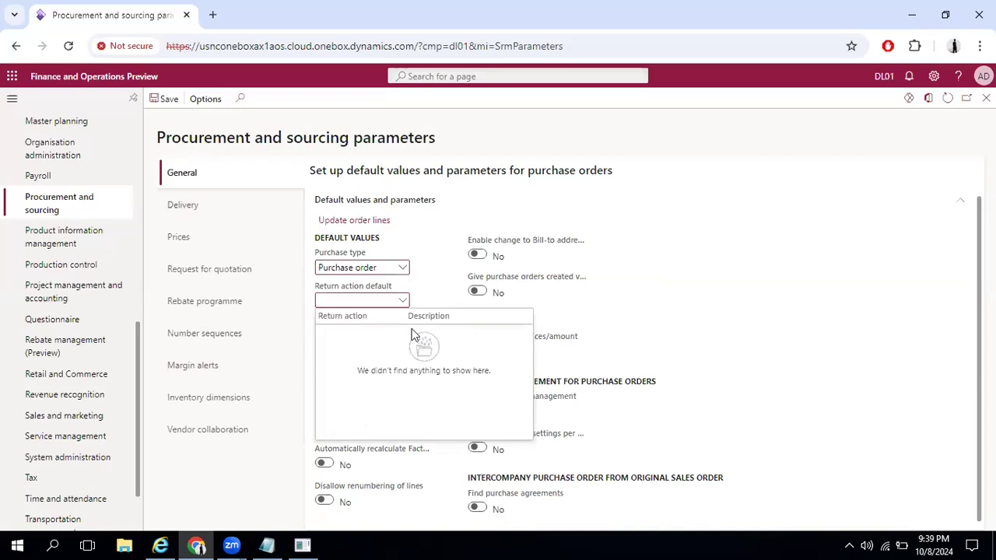
click(403, 302)
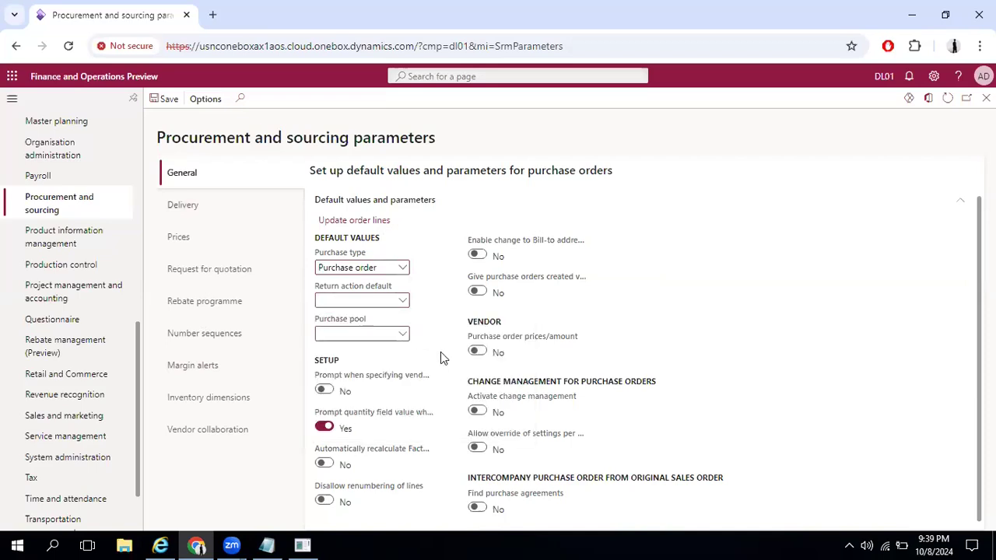
Review the procurement delivery parameters, and examine the general and invoice validation settings in the Accounts payable parameters
click(184, 212)
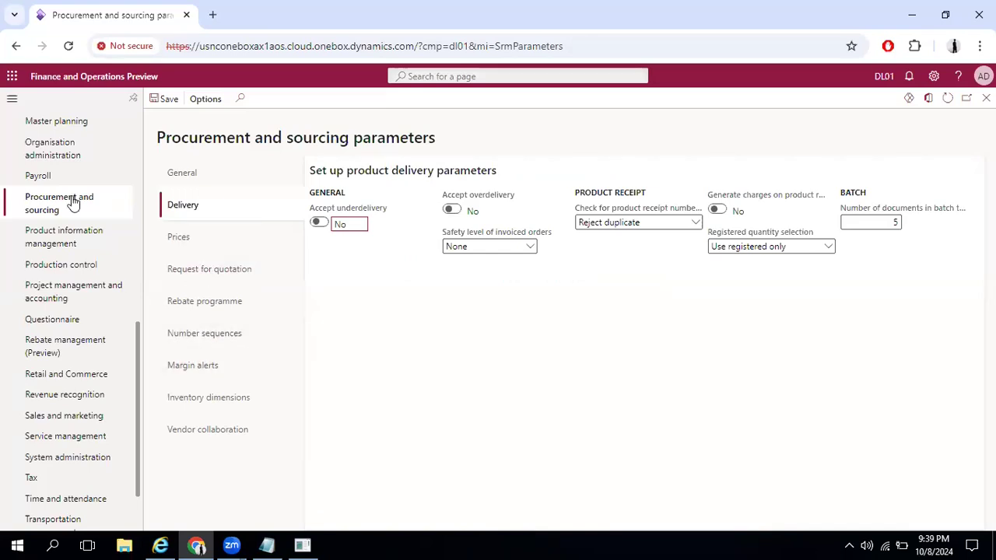
scroll(72, 203, up, 5)
scroll(62, 214, up, 2)
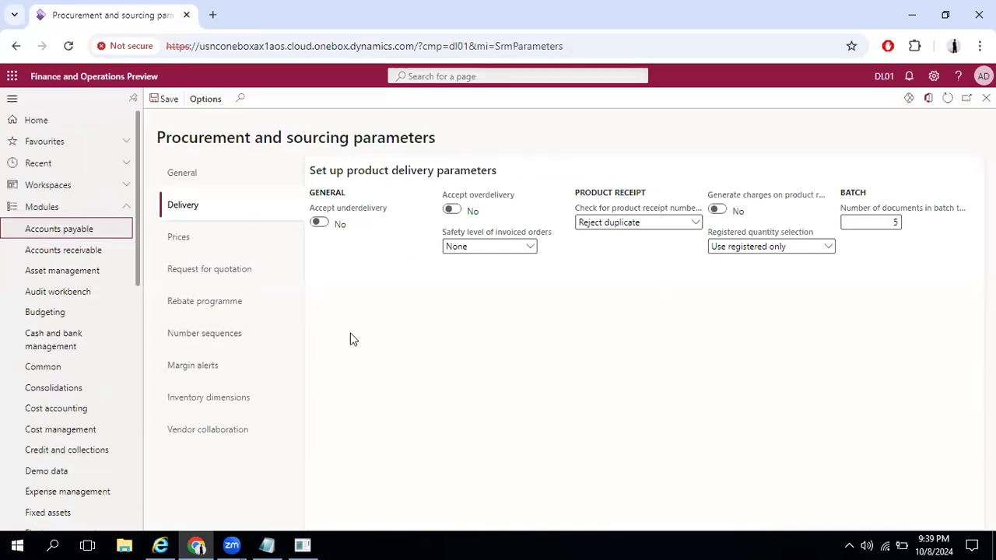
click(219, 455)
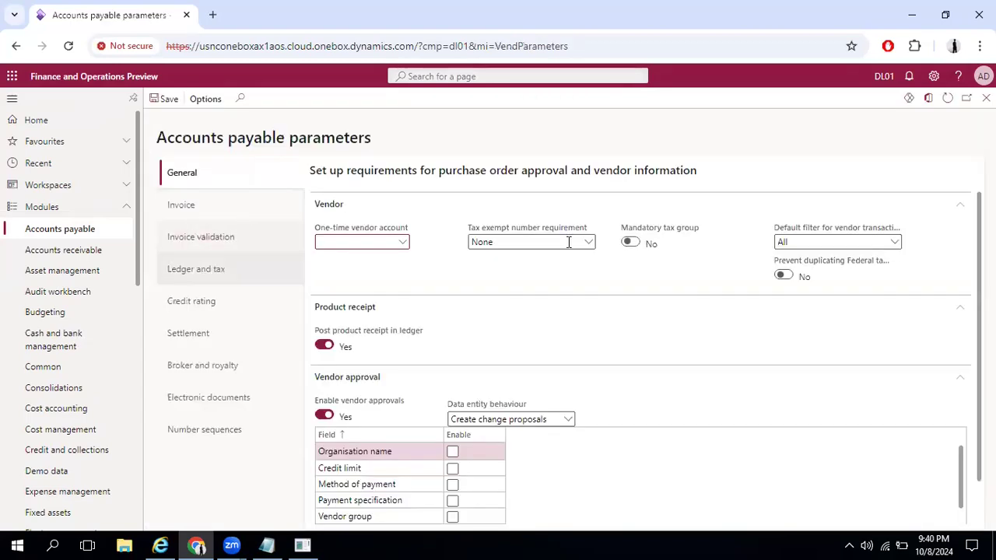
scroll(589, 364, down, 1)
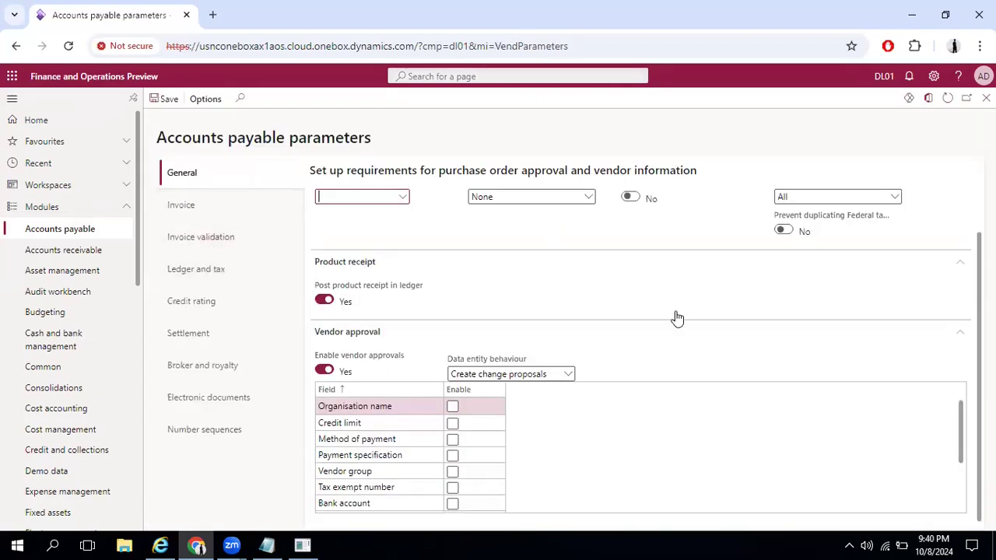
scroll(795, 291, up, 1)
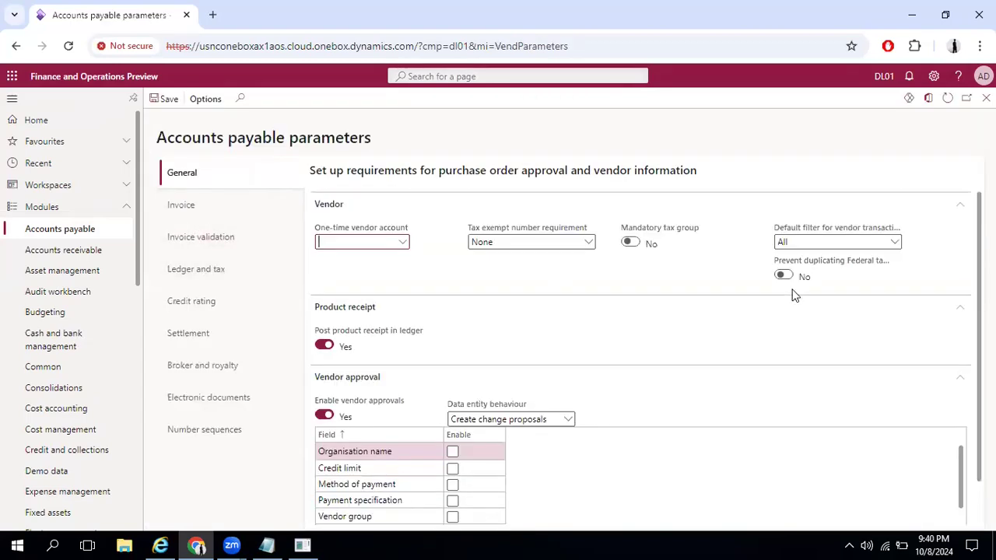
click(184, 211)
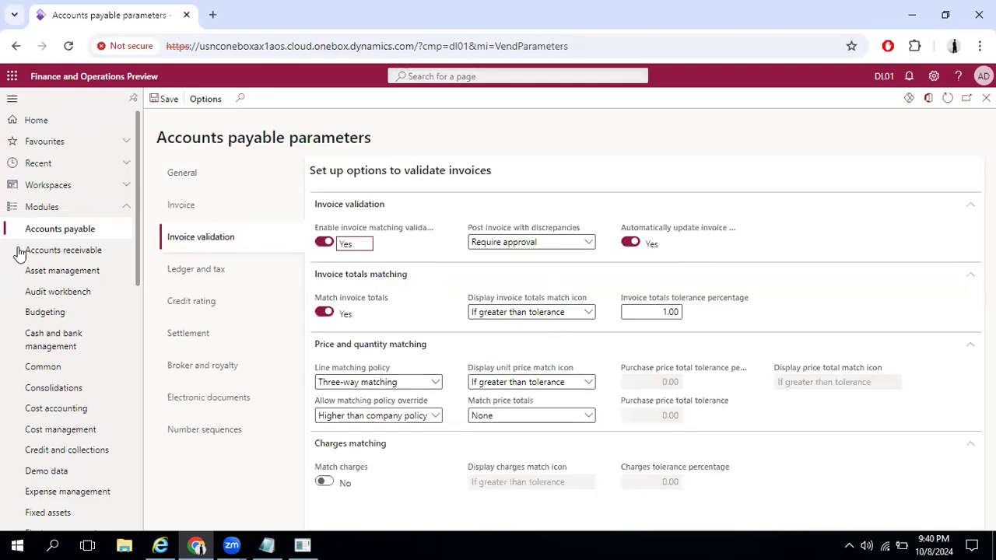
Return to Chrome from the workflow editor and open the Accounts payable list of all purchase orders
click(49, 234)
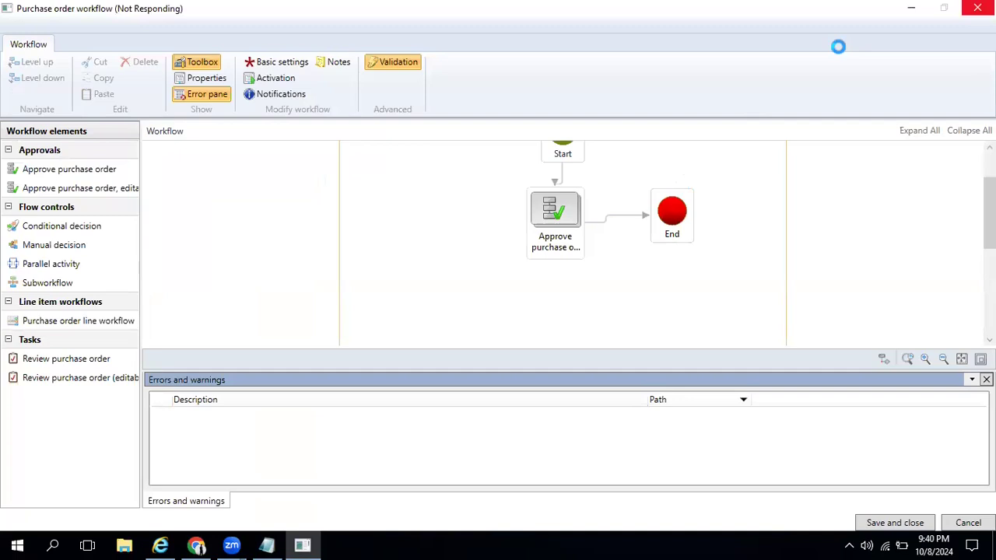
click(196, 546)
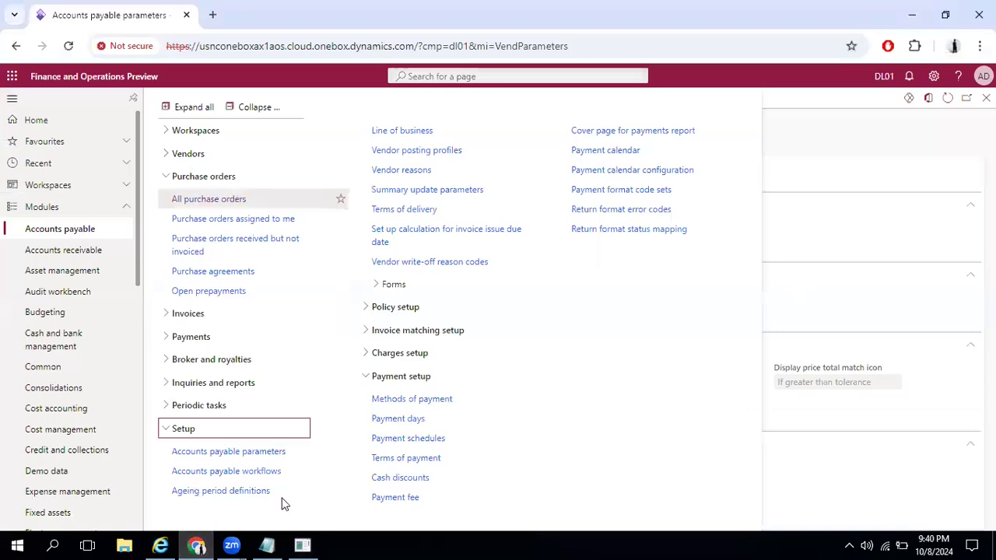
click(205, 199)
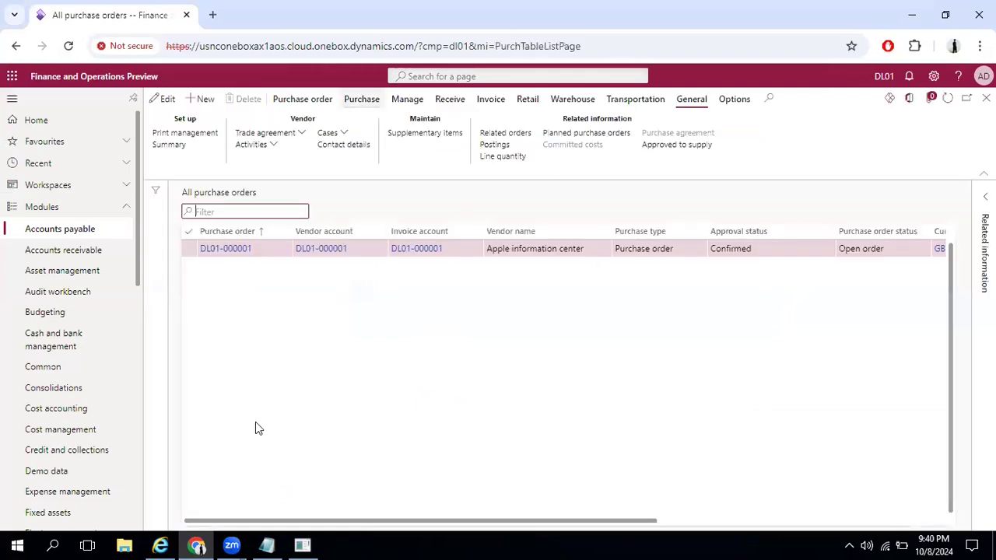
Check the purchase order workflow editor, minimise it, and reload the All purchase orders page in Chrome
click(303, 544)
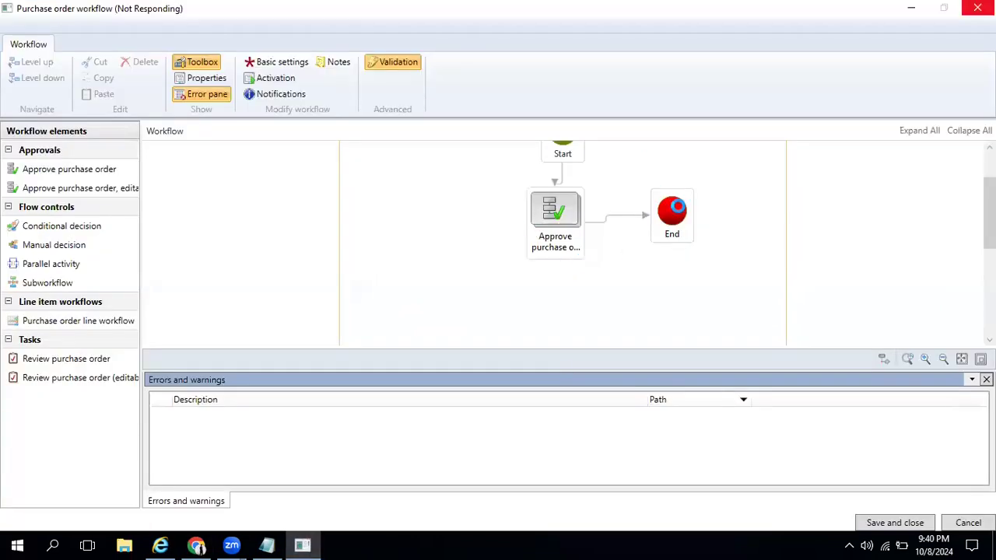
click(911, 8)
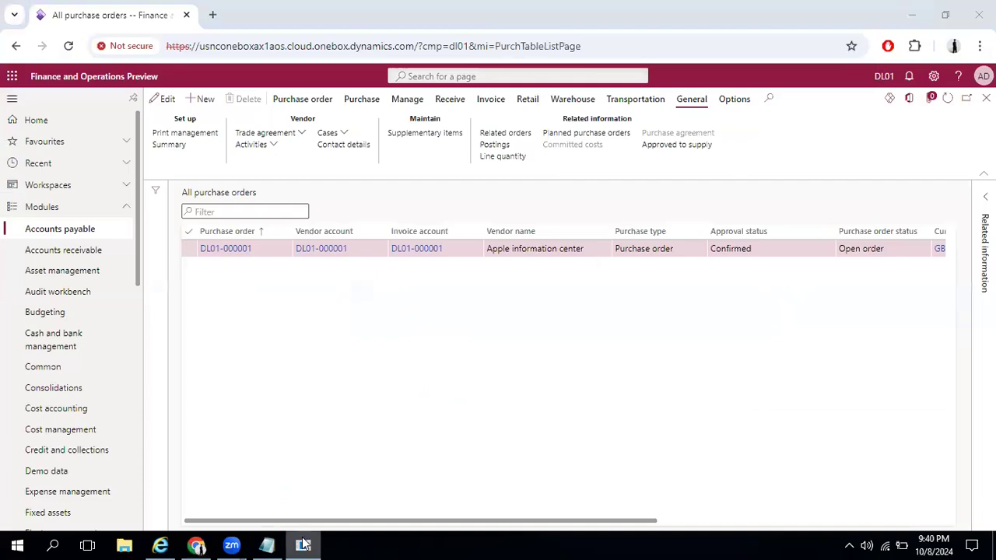
click(304, 544)
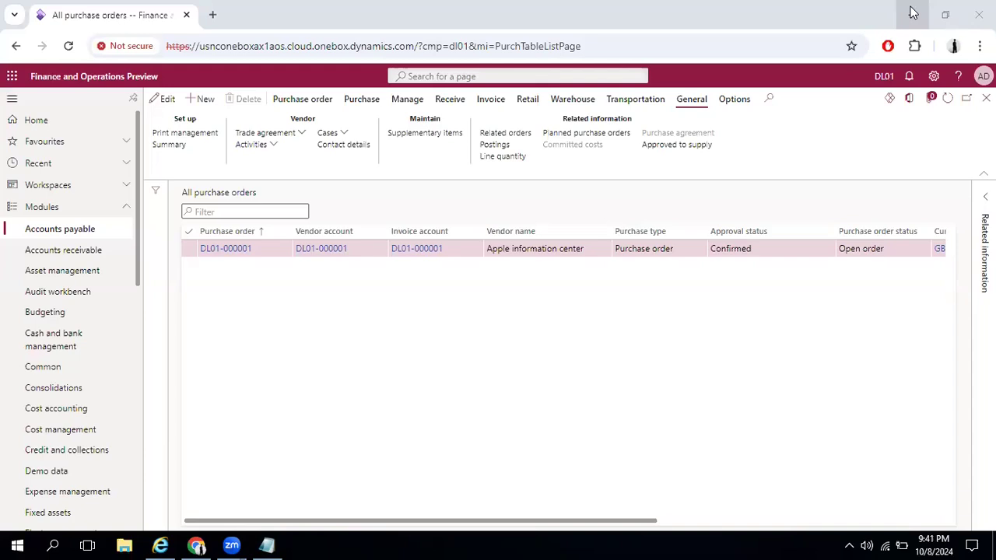
click(70, 55)
click(68, 48)
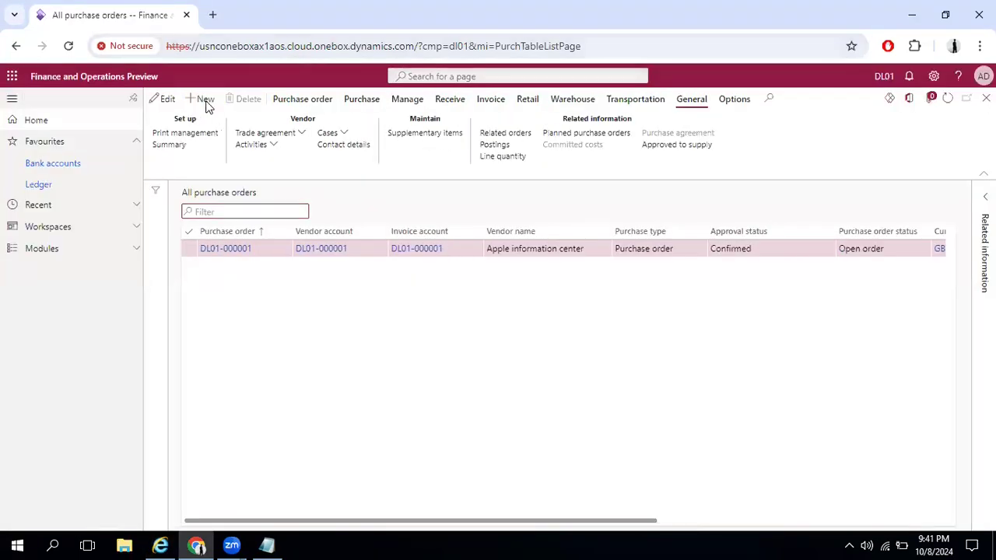
Start a new purchase order and activate change management for it
click(203, 100)
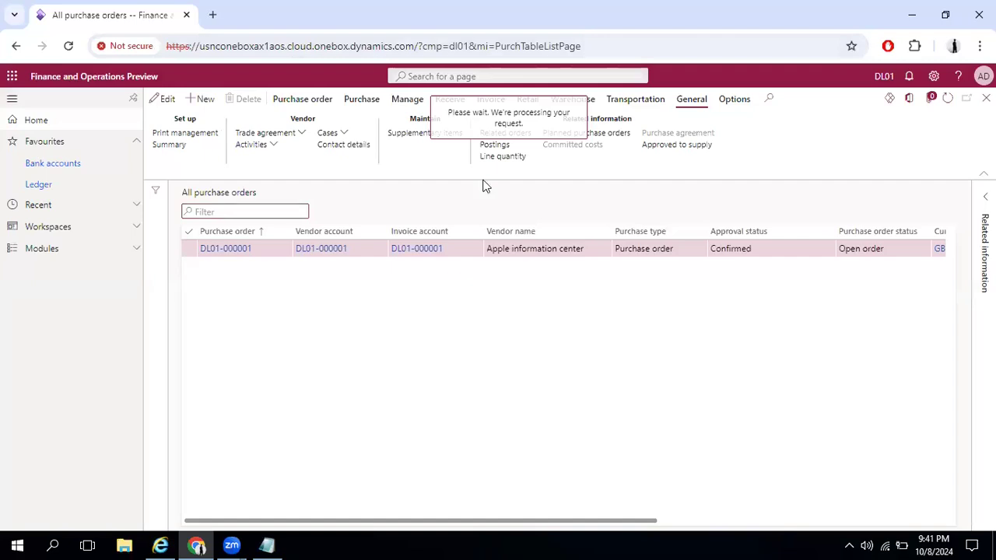
scroll(843, 249, down, 5)
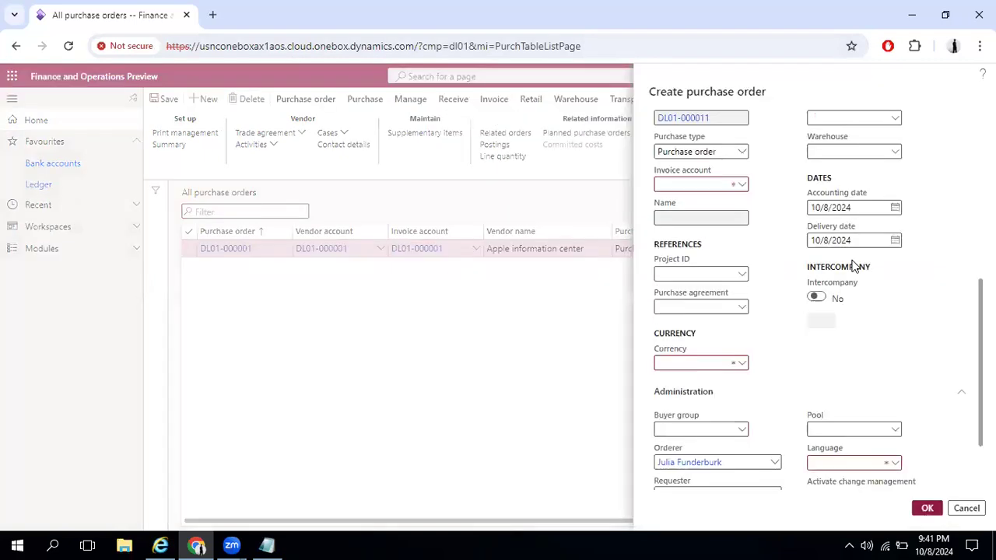
scroll(836, 423, down, 2)
click(816, 407)
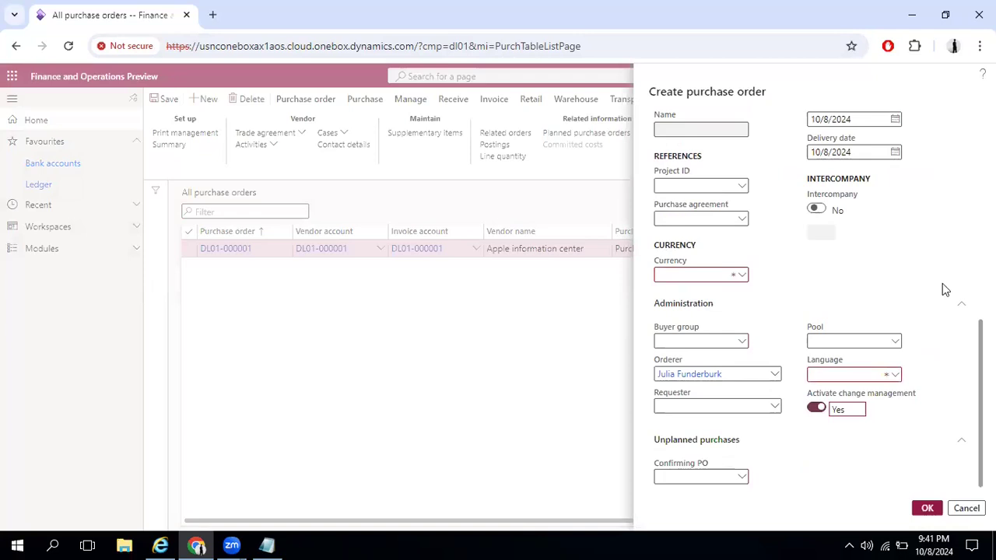
Select the Apple information center vendor account for the new purchase order
scroll(737, 208, up, 10)
click(743, 203)
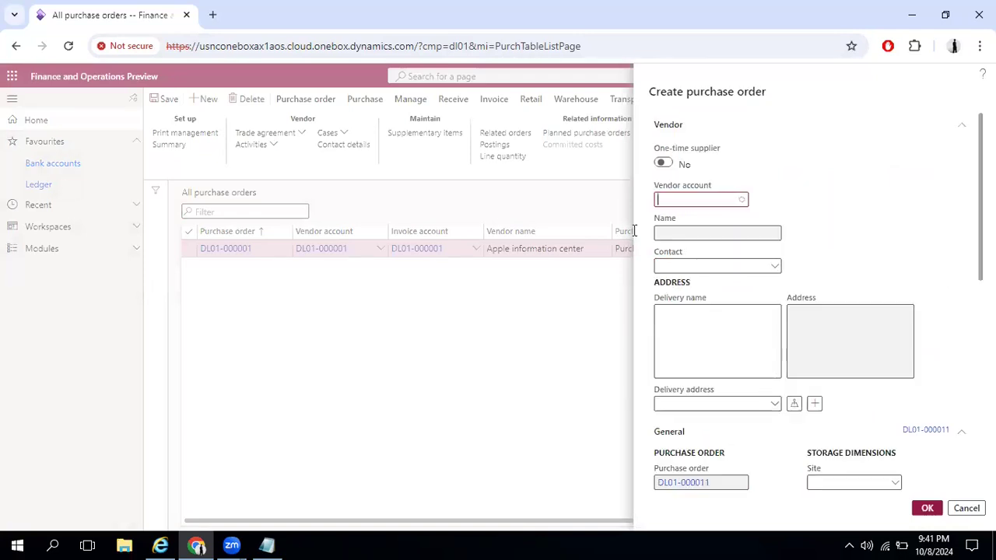
click(742, 201)
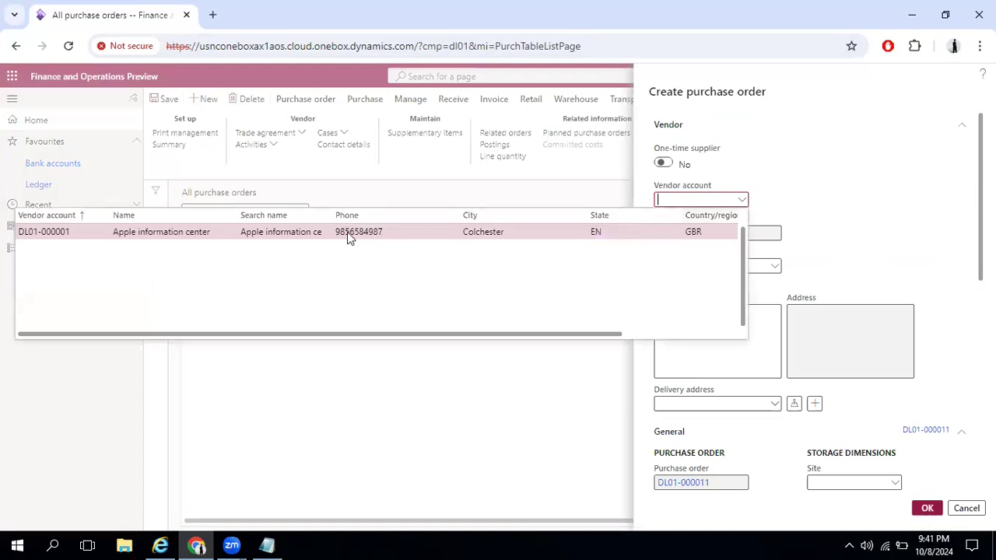
click(138, 233)
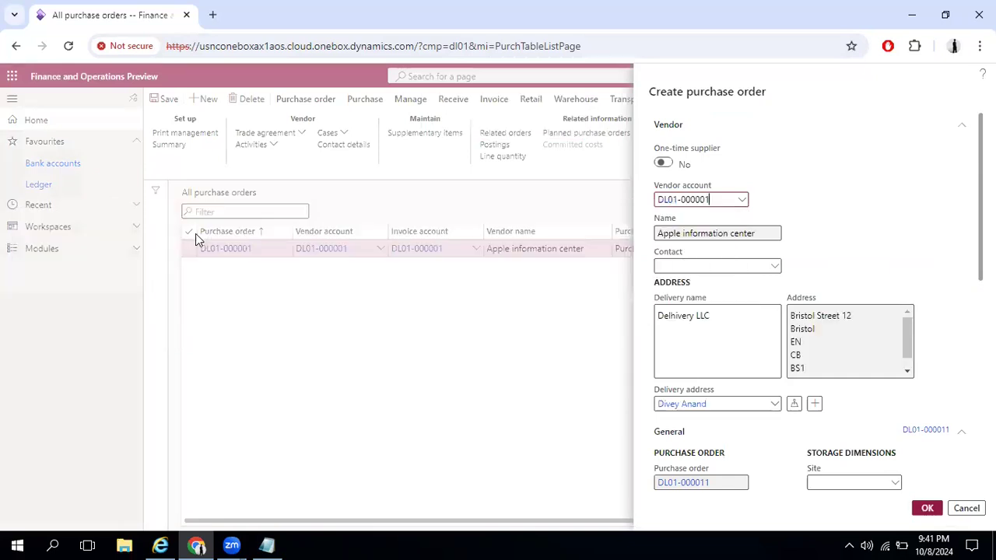
Set the new purchase order's language to en-in, English (India)
scroll(812, 280, down, 3)
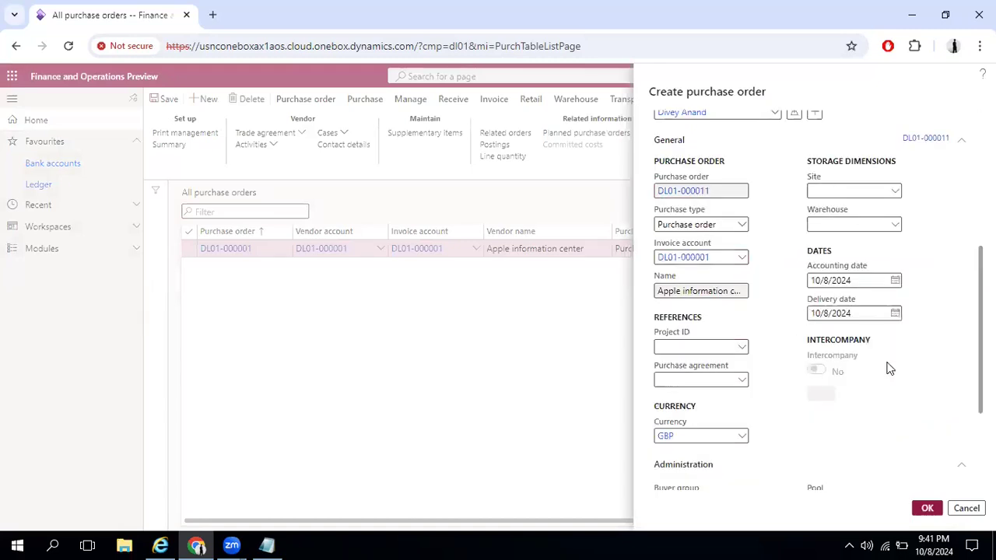
scroll(894, 373, down, 2)
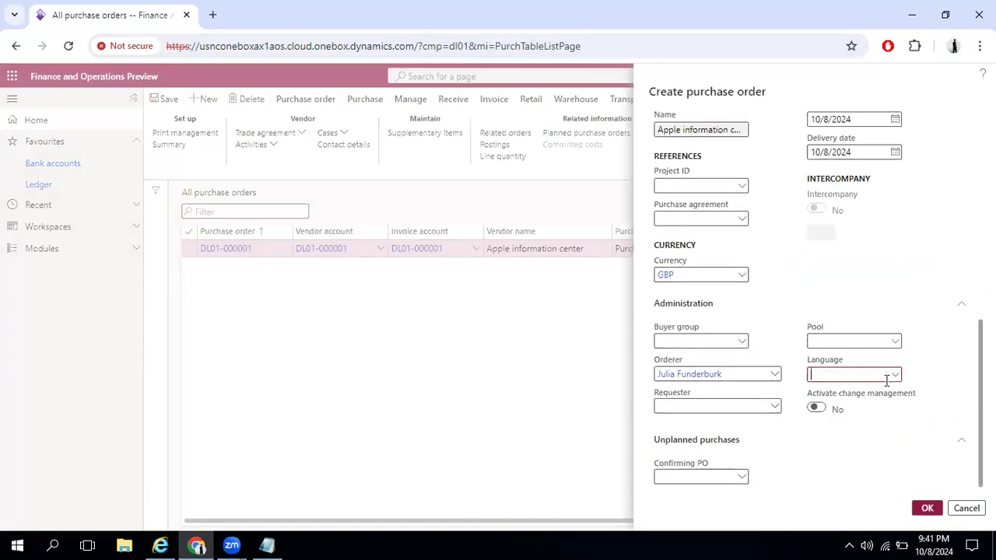
click(894, 374)
scroll(747, 445, down, 5)
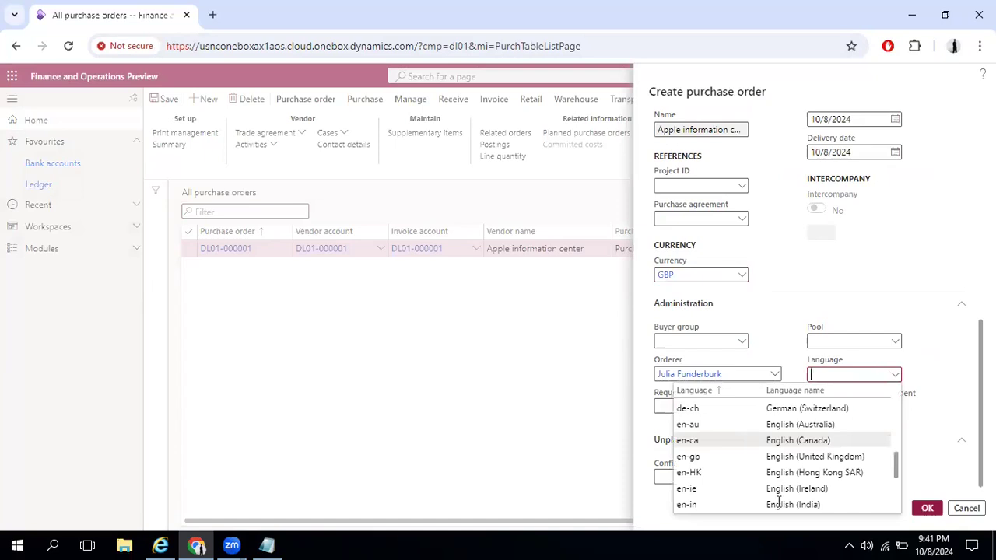
click(777, 504)
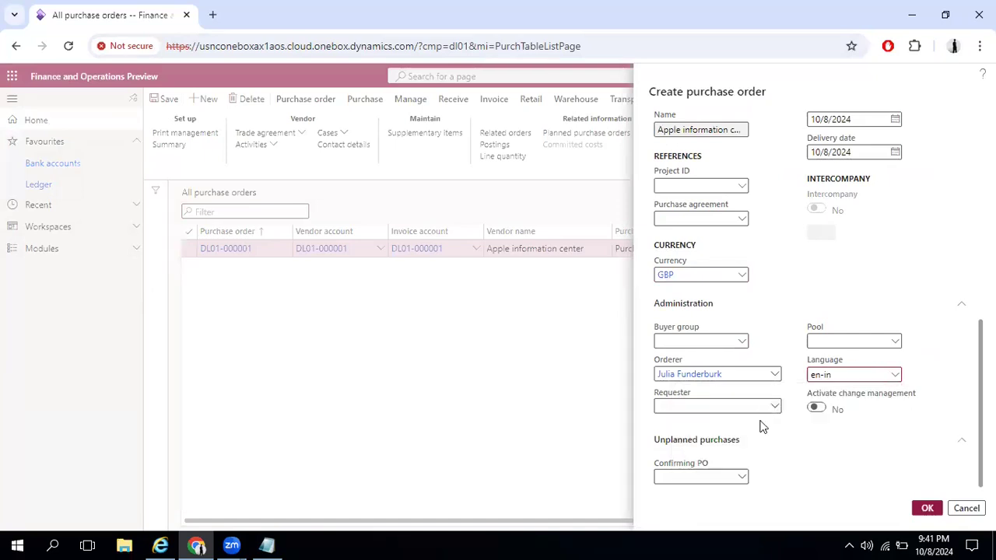
Choose the first listed employee as the requester and set the pool to P1, Pool of Luxury Items
click(778, 407)
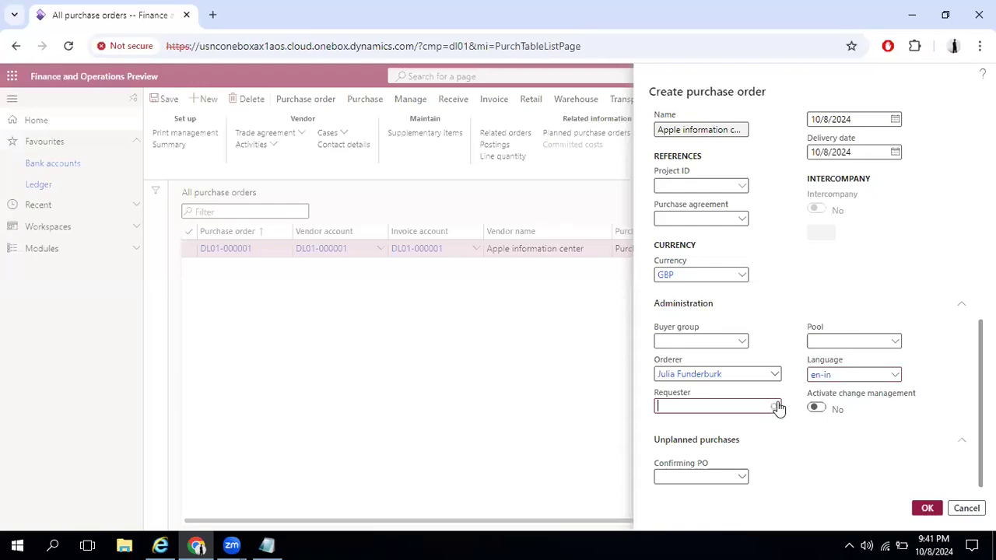
click(776, 406)
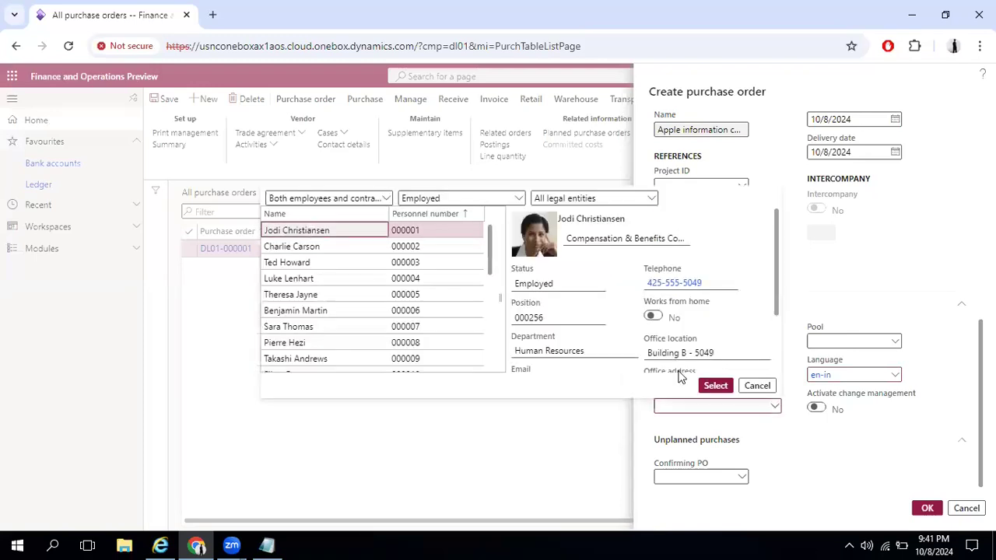
click(716, 385)
click(895, 343)
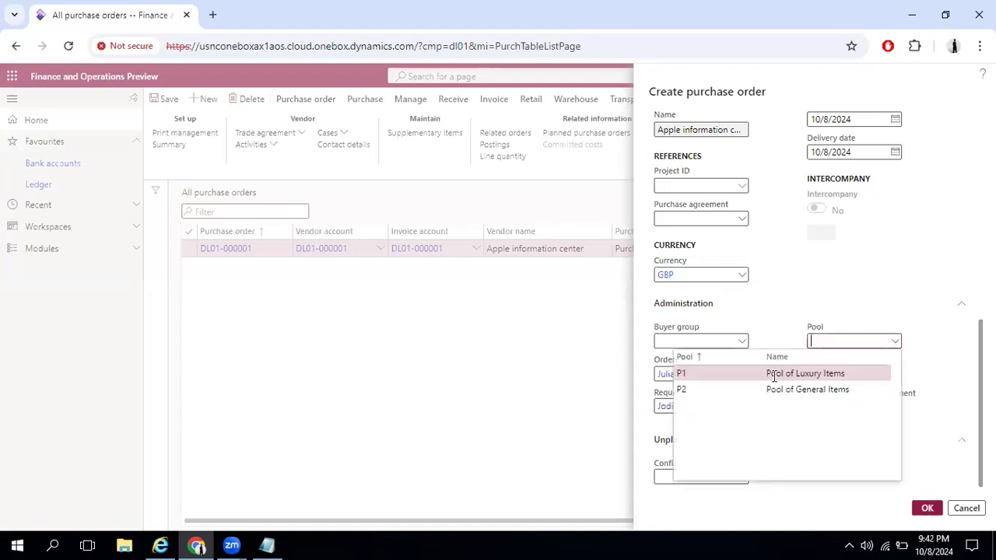
click(773, 375)
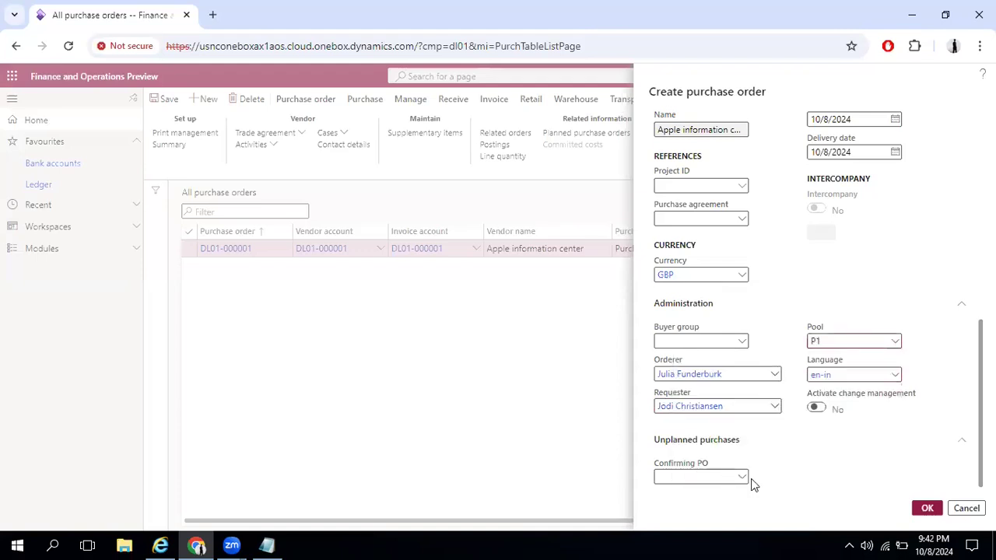
Check the available confirming PO codes, leave the field blank, and create the purchase order
click(741, 479)
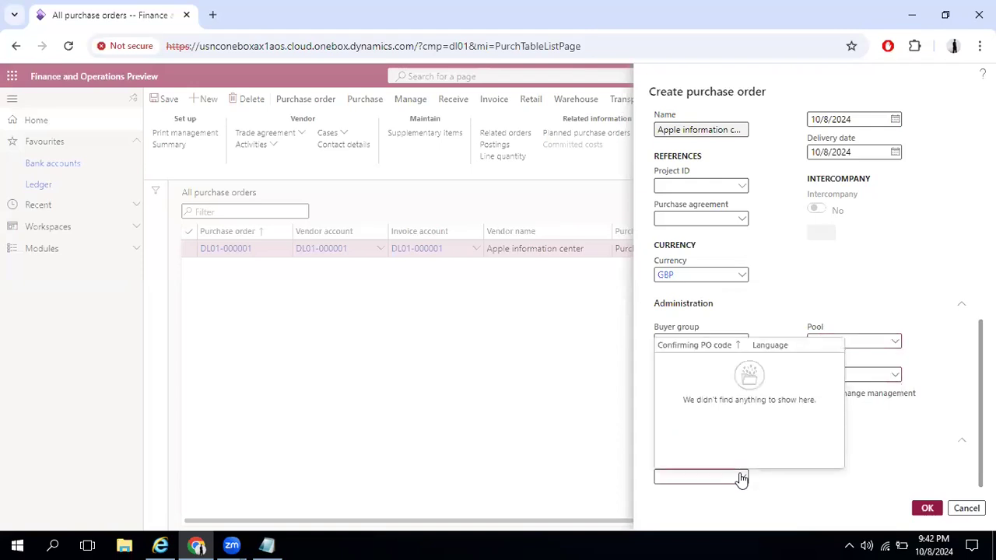
click(832, 491)
click(924, 510)
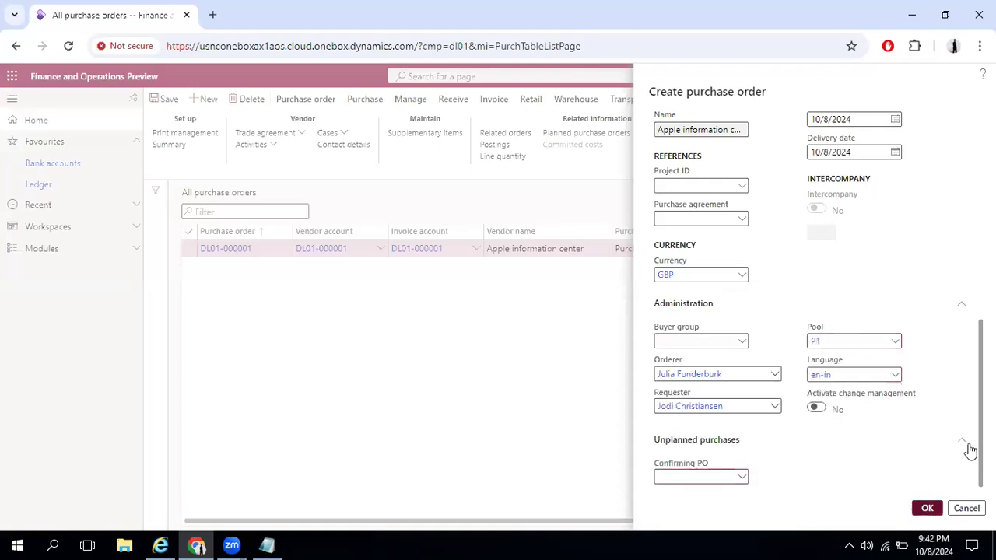
click(741, 479)
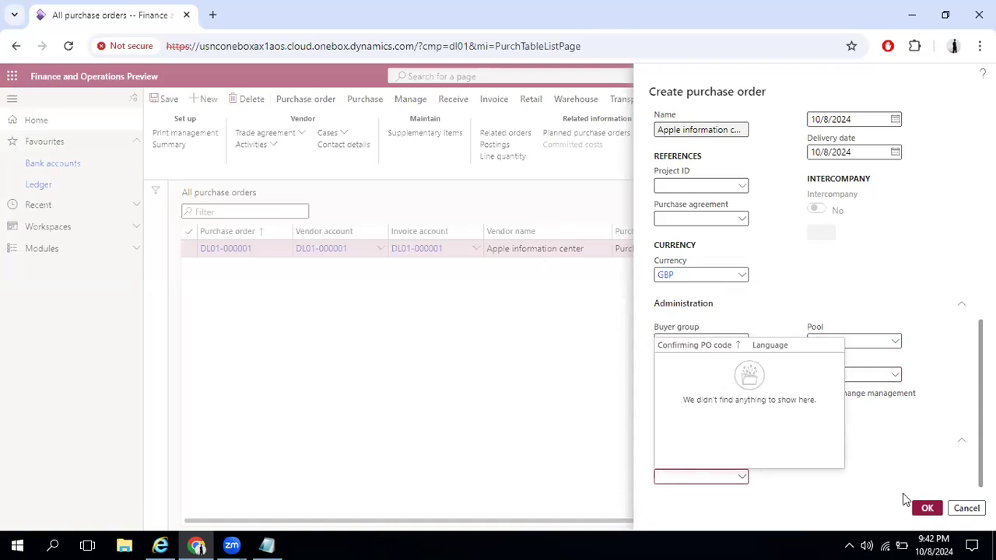
click(930, 509)
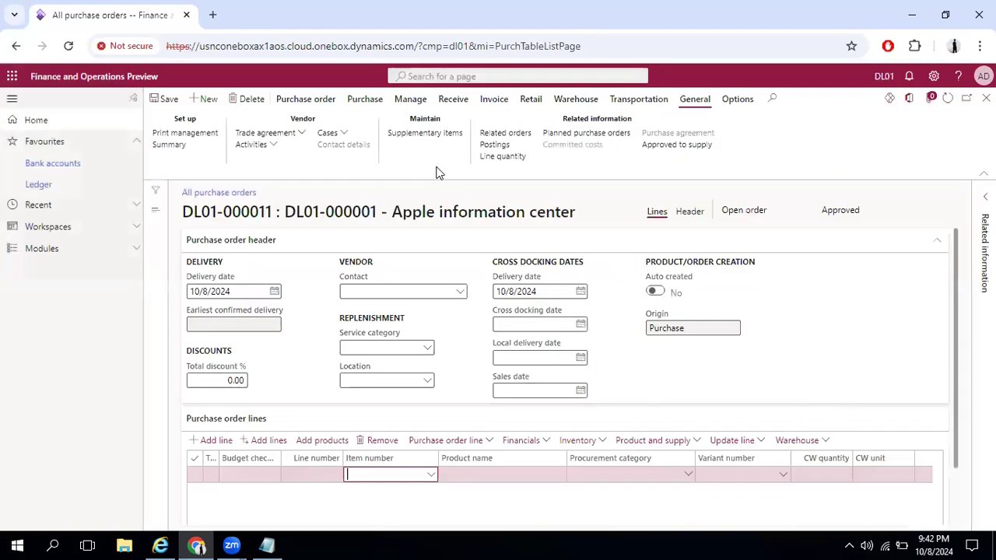
Show the header of the new purchase order and expand all of its sections
click(685, 216)
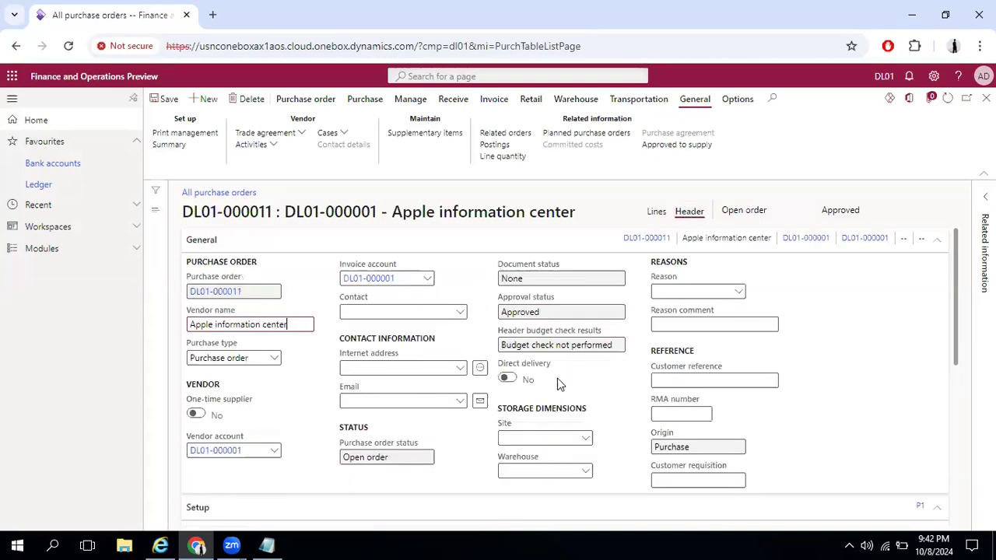
scroll(560, 380, down, 3)
scroll(684, 350, up, 3)
right_click(937, 243)
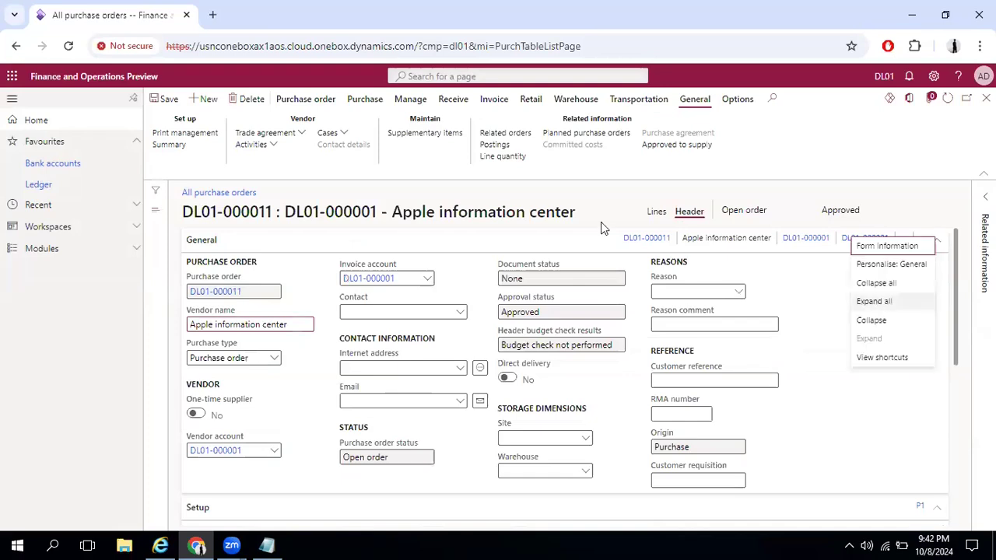
click(882, 161)
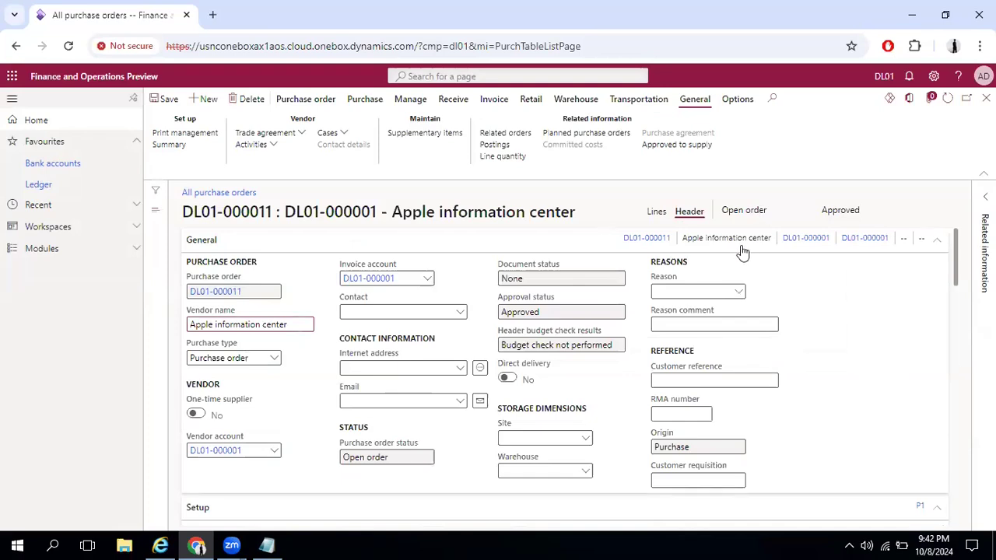
Search the page for "Acti" and try to activate change management in the order header's Setup section
key(ctrl+f)
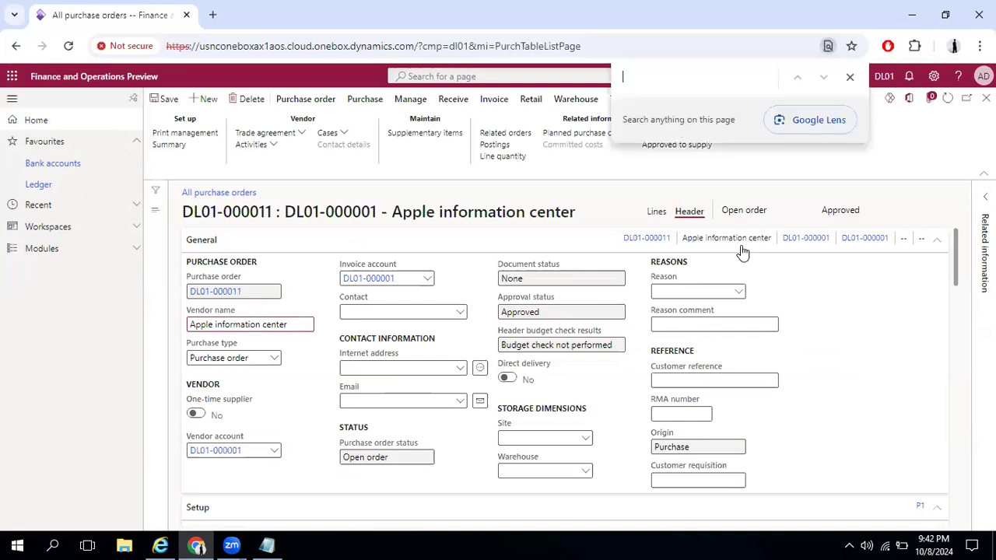
text(Act)
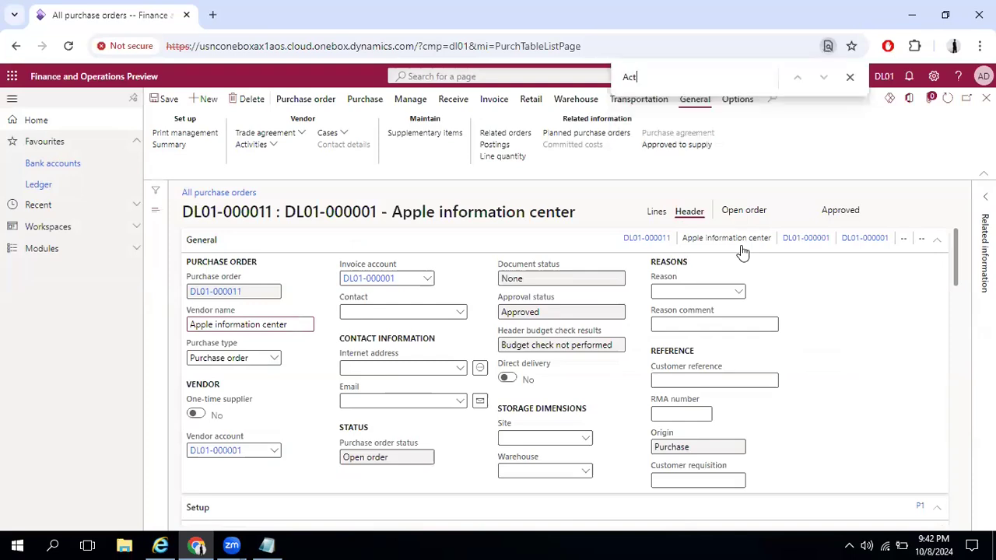
text(i)
click(502, 390)
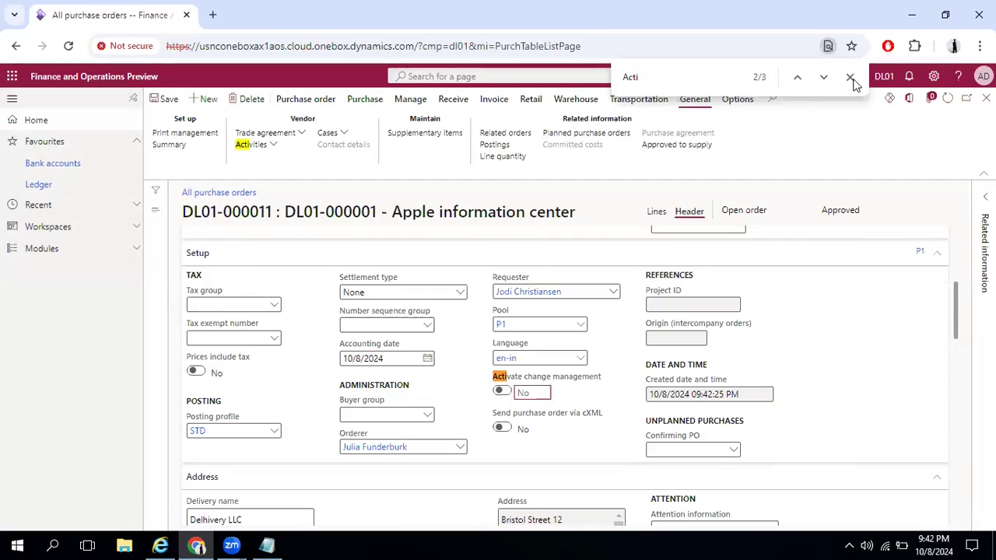
key(Escape)
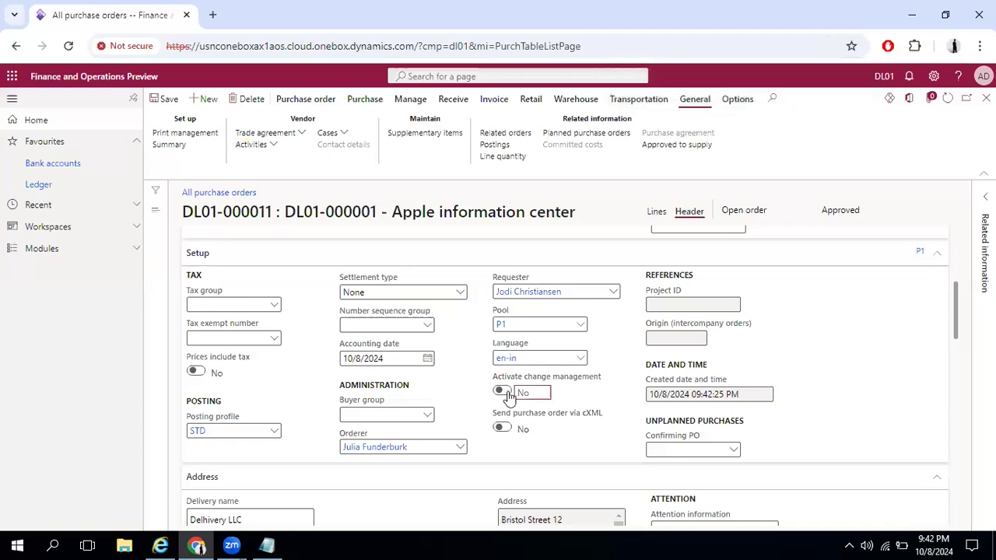
Activate change management for purchase orders in the Procurement and sourcing parameters and save the setting
click(70, 252)
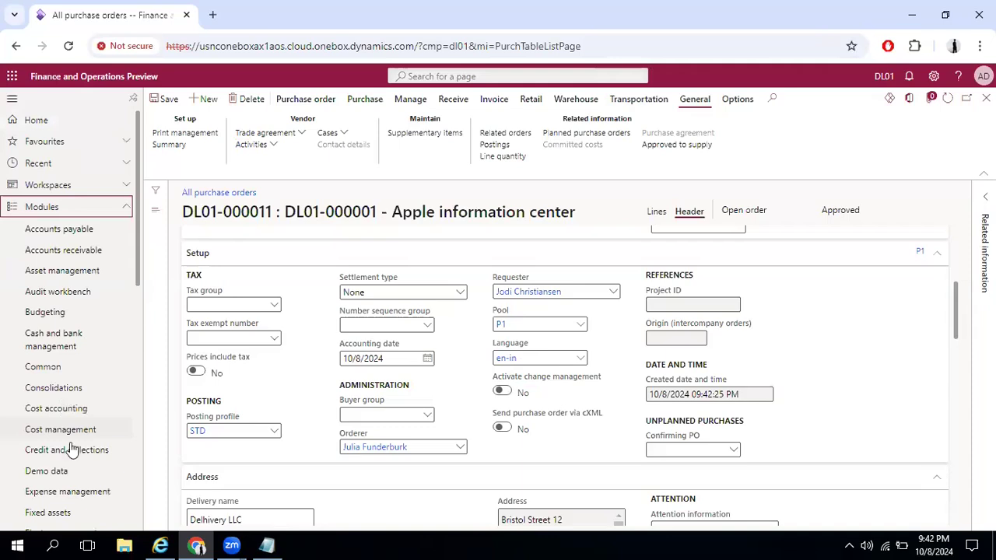
scroll(85, 255, down, 7)
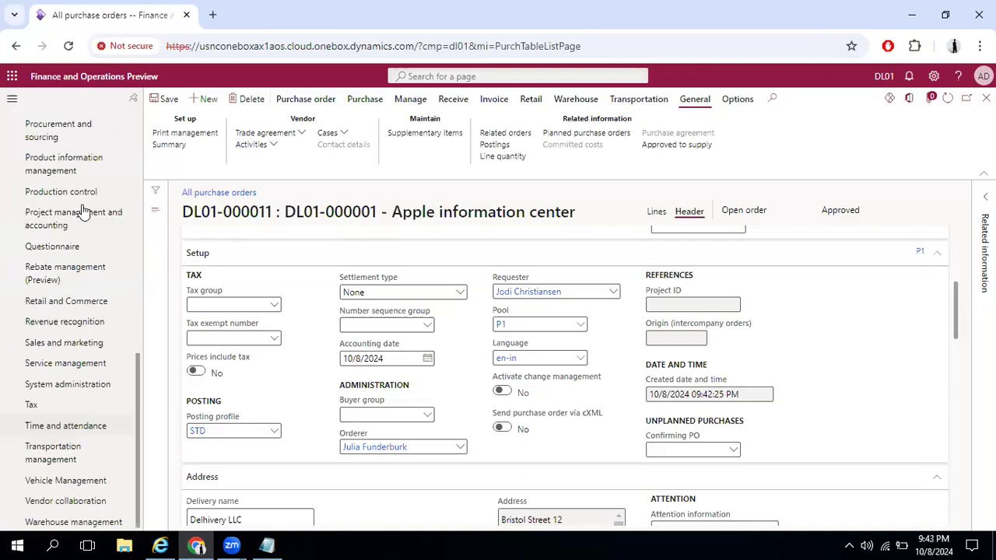
click(60, 134)
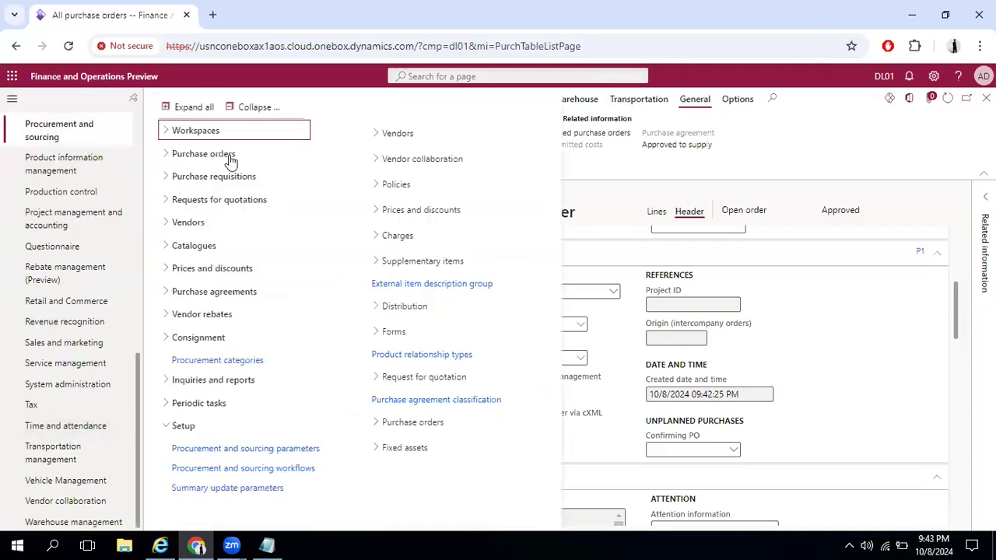
click(220, 451)
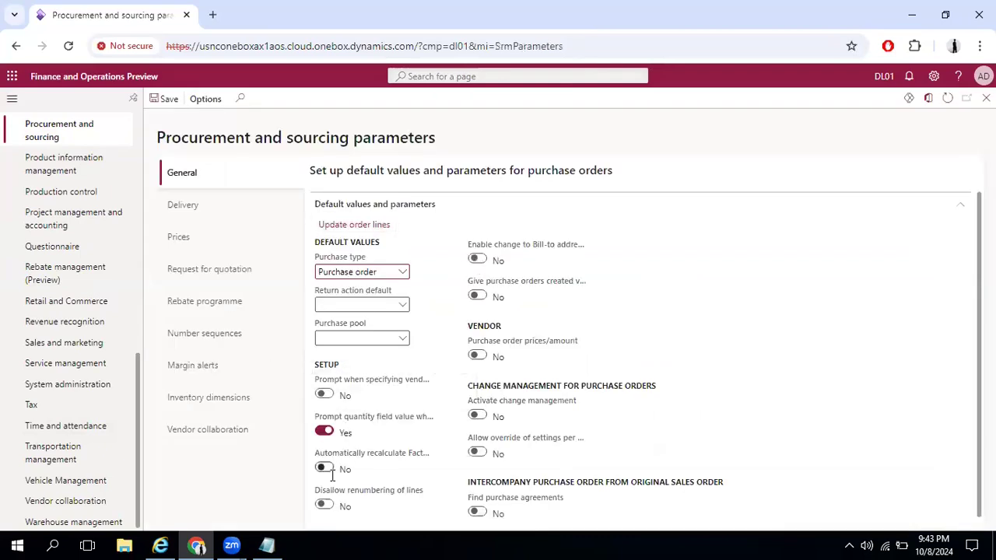
scroll(480, 460, down, 1)
click(475, 411)
click(160, 100)
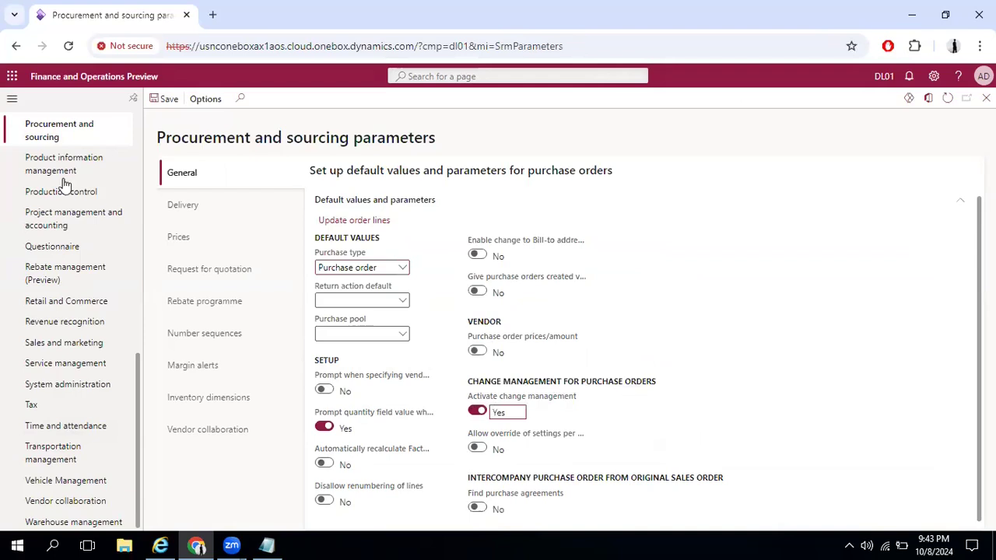
Return to All purchase orders and open the order with Approved status for editing
scroll(77, 167, up, 15)
click(56, 234)
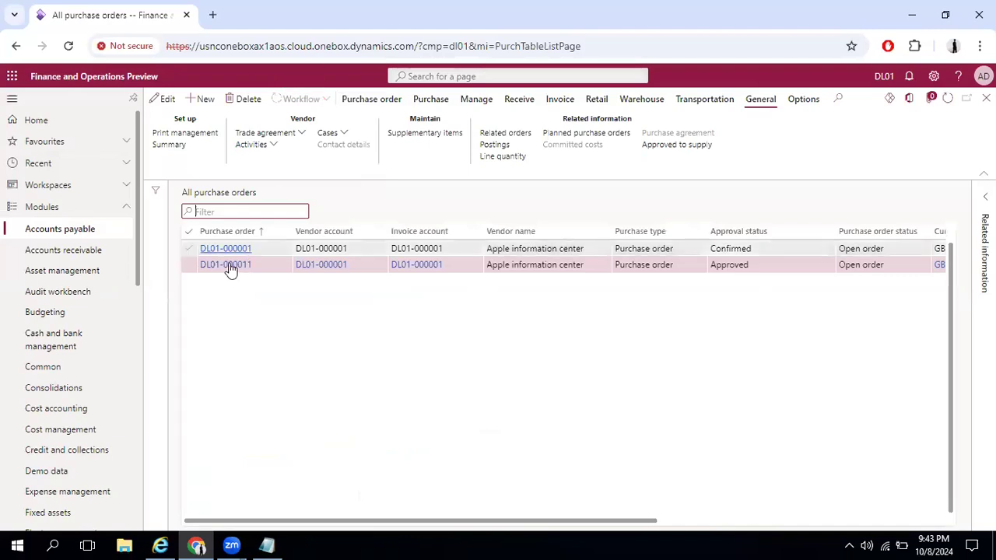
click(230, 266)
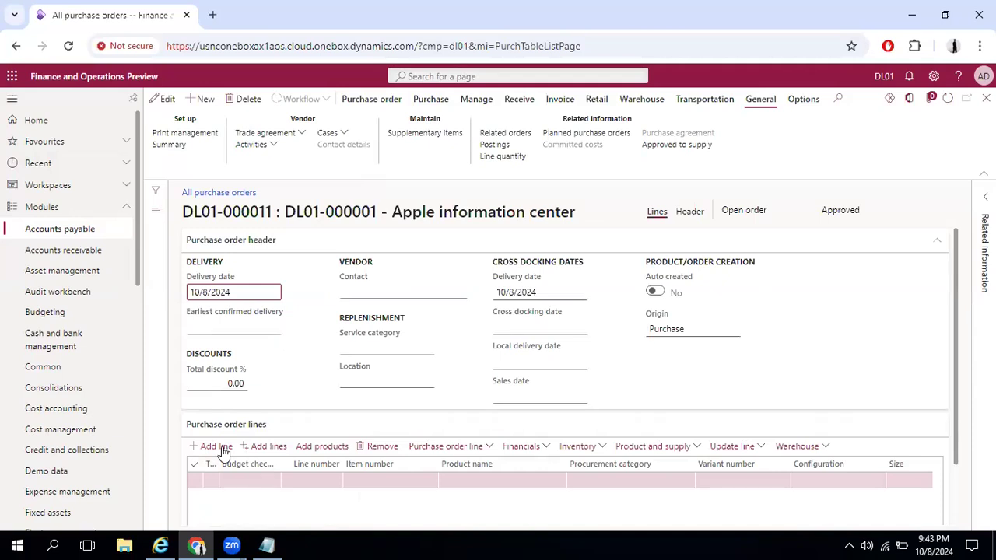
click(163, 100)
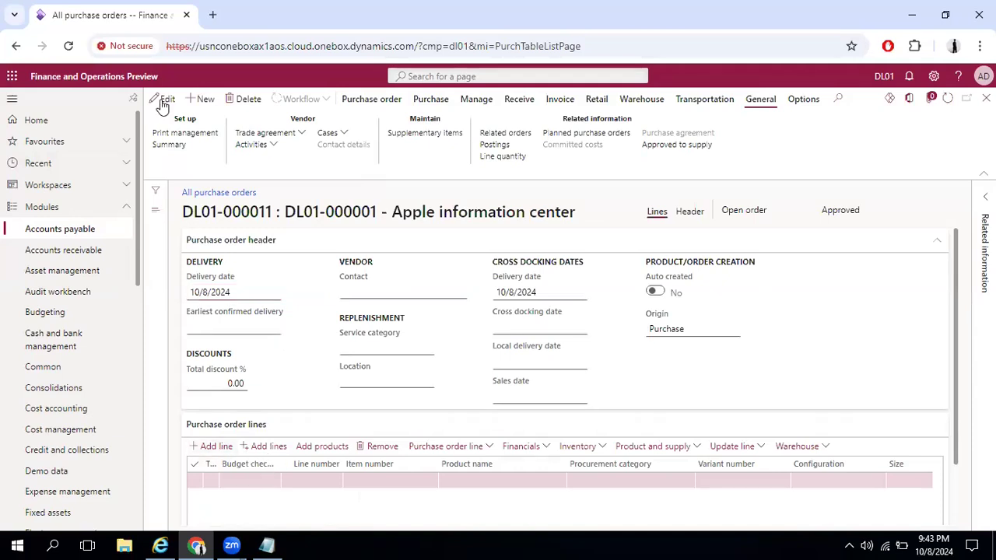
Select item MC0678955, Mobile Charger, on the first purchase order line
click(432, 480)
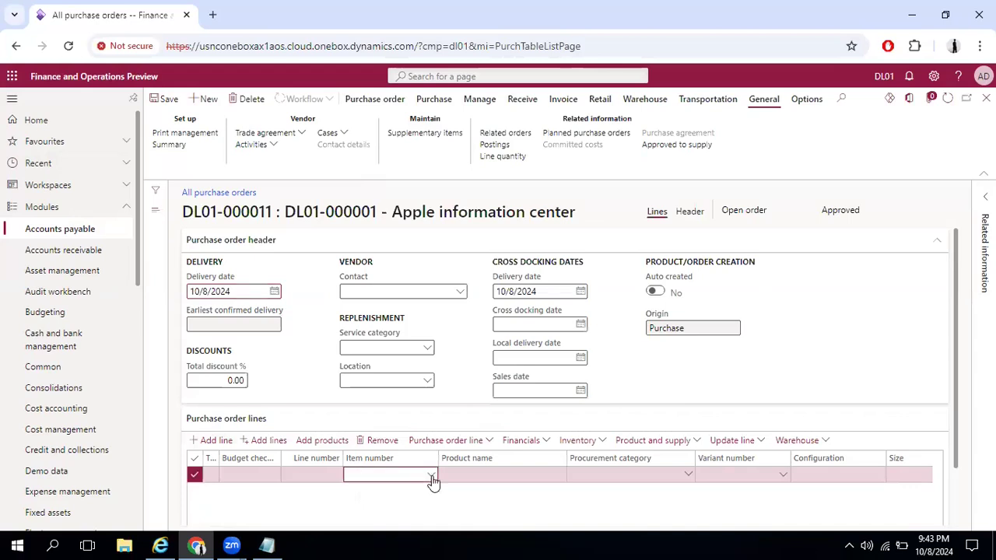
click(431, 476)
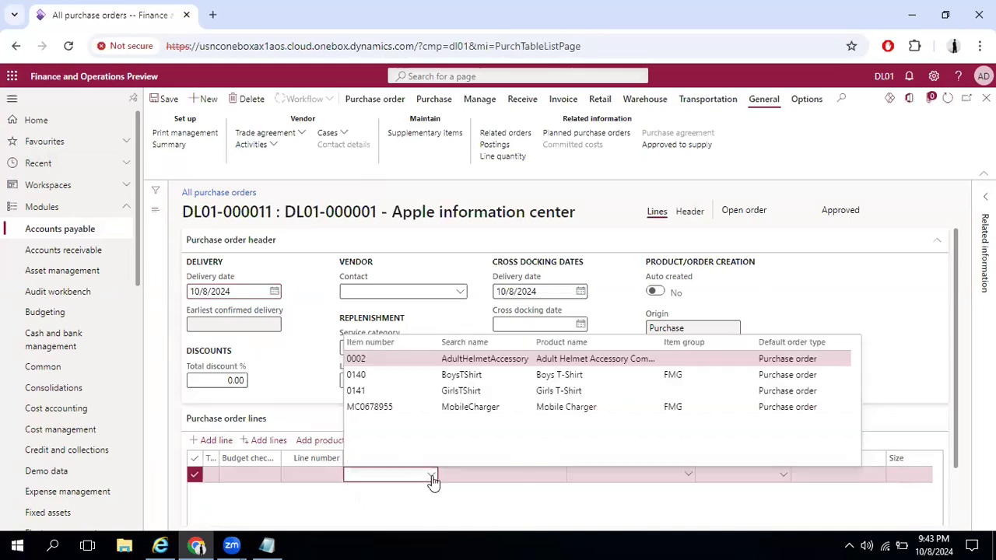
click(480, 409)
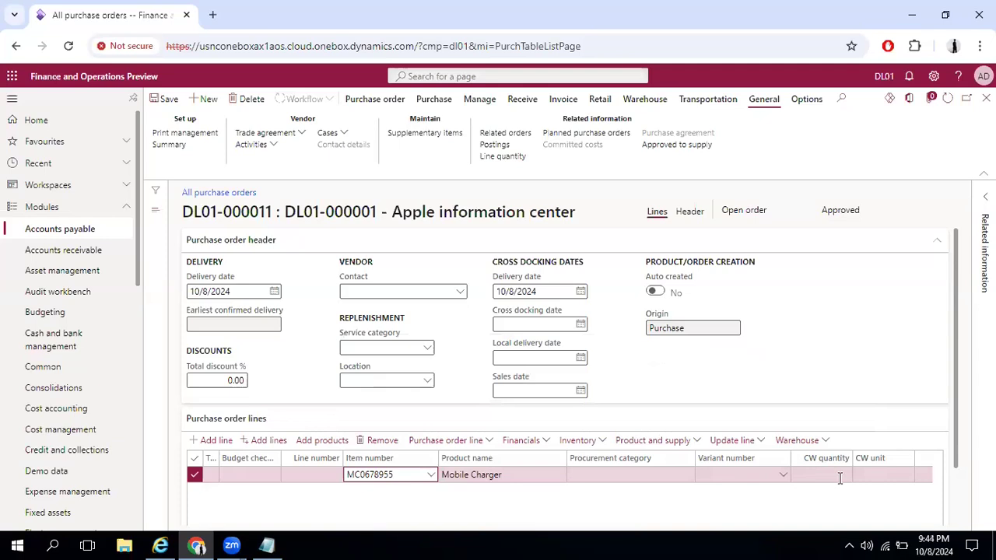
Keep the Mobile Charger line's quantity at 1, set its unit price to 10, and save the order
key(Tab)
key(Tab)
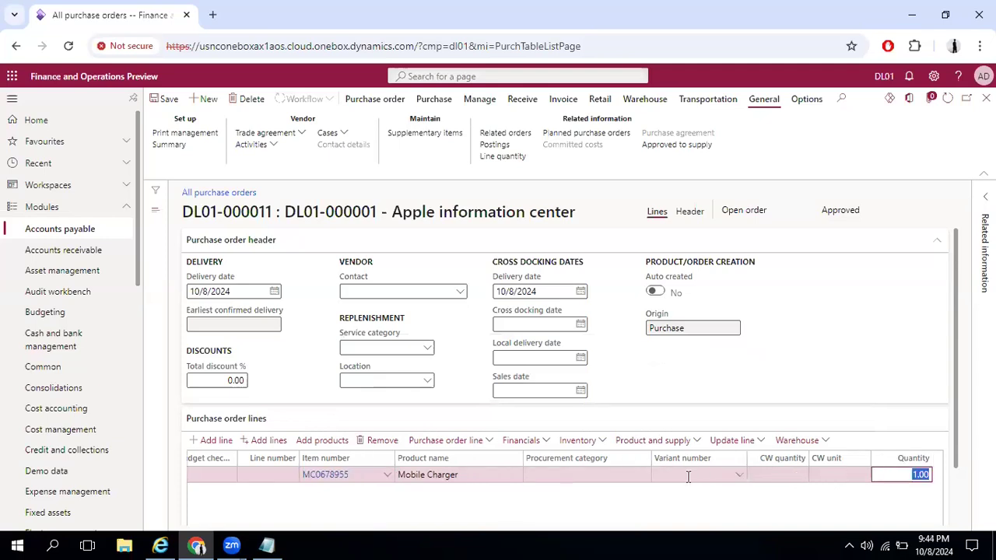
key(Tab)
click(626, 475)
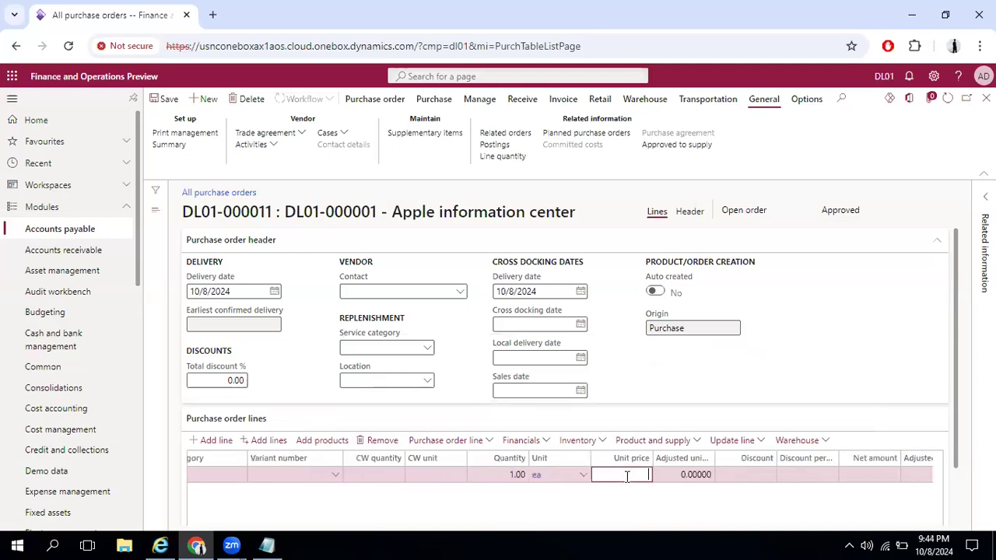
text(10)
key(Tab)
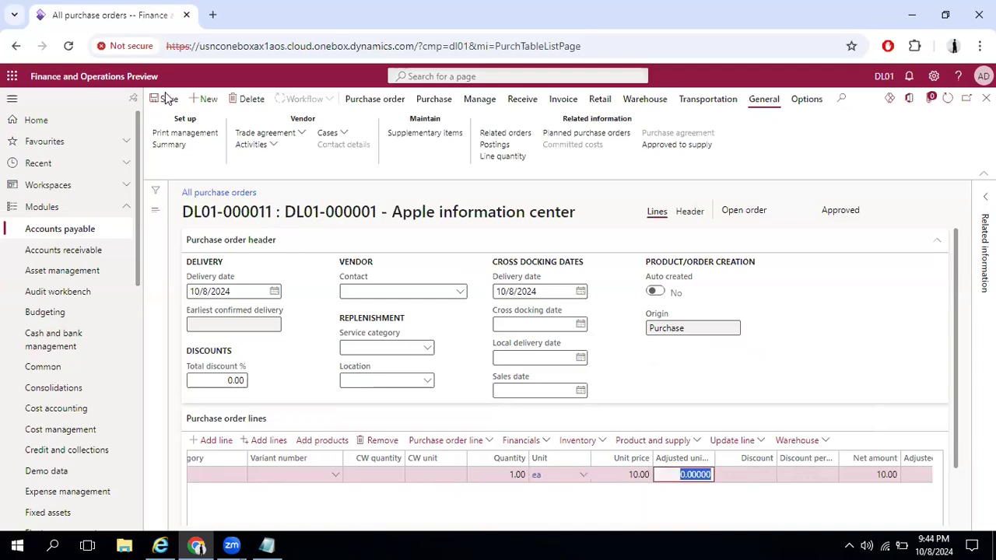
click(167, 98)
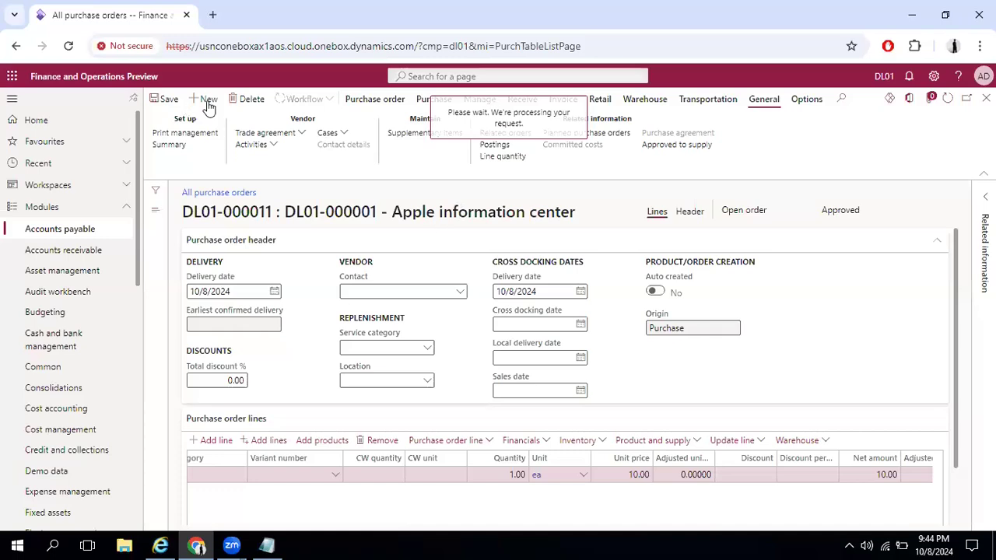
Remove the Mobile Charger line and delete the purchase order created before change management was activated
click(247, 99)
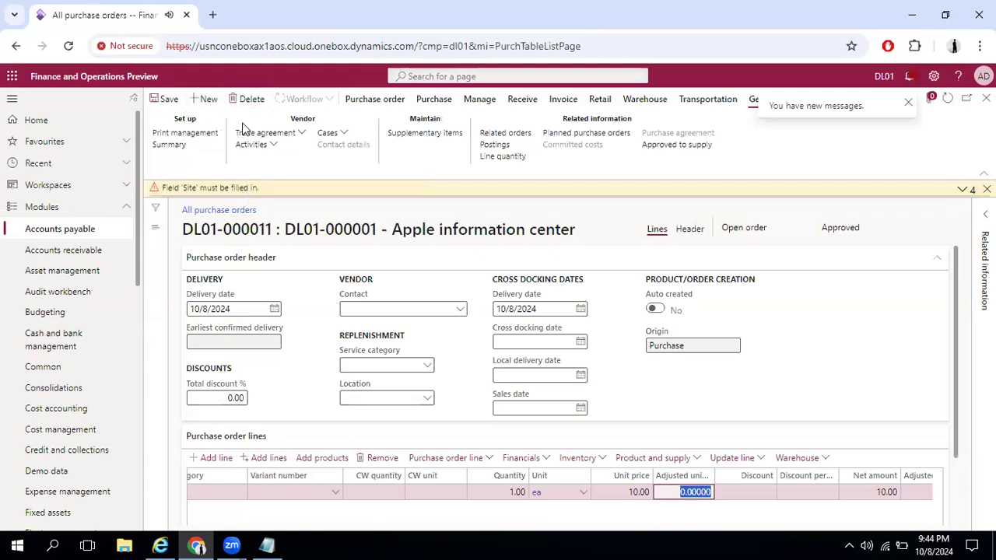
click(371, 458)
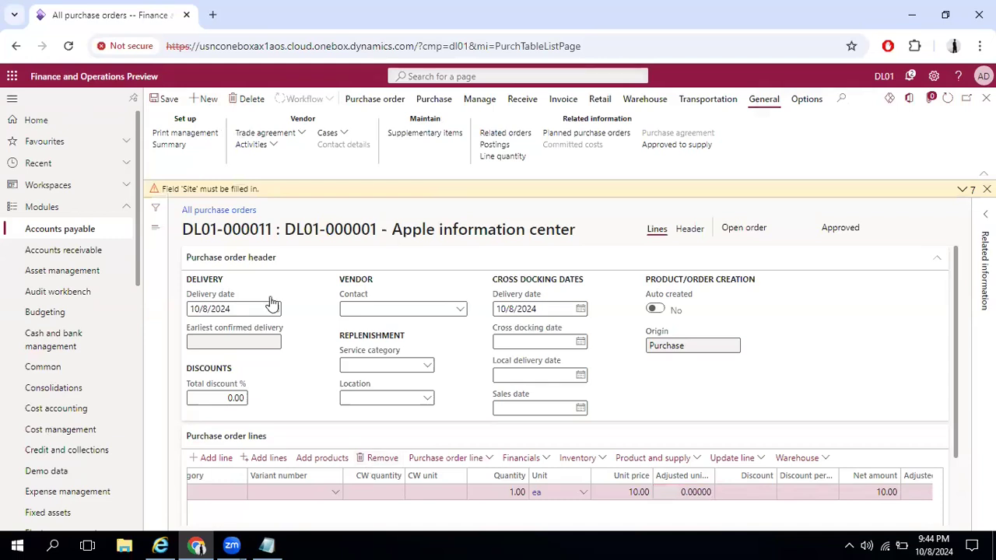
click(244, 102)
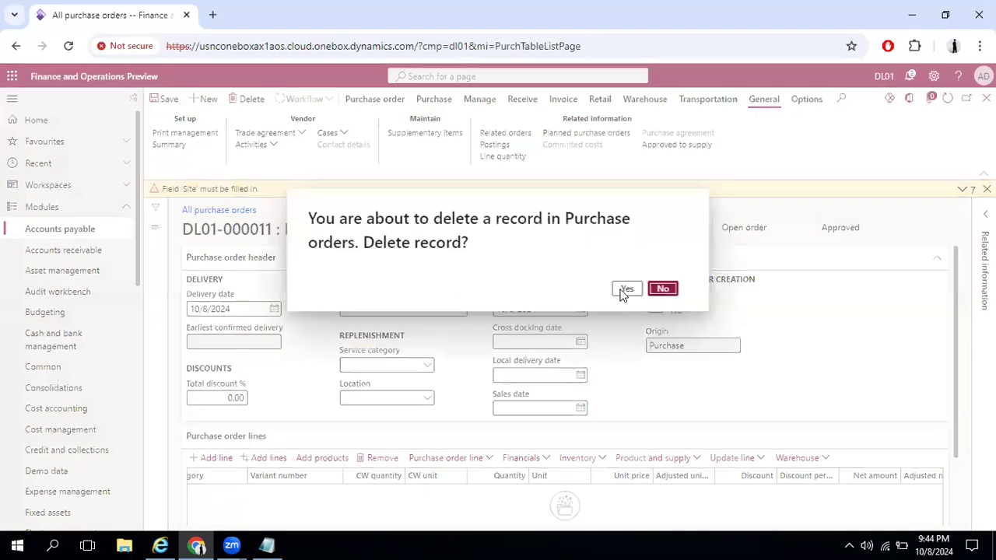
click(626, 289)
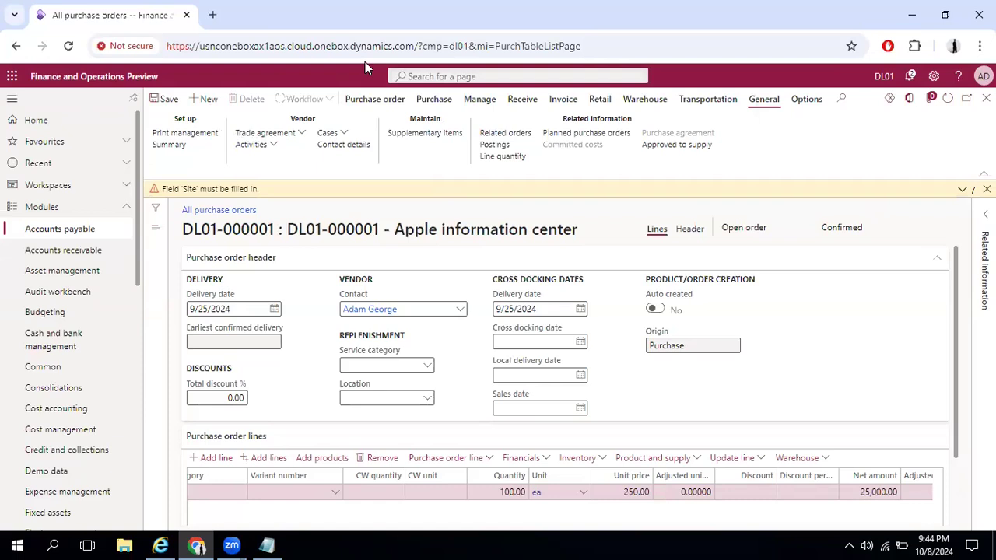
Start a new purchase order for the vendor Apple information center, with site UK and warehouse W1
click(206, 101)
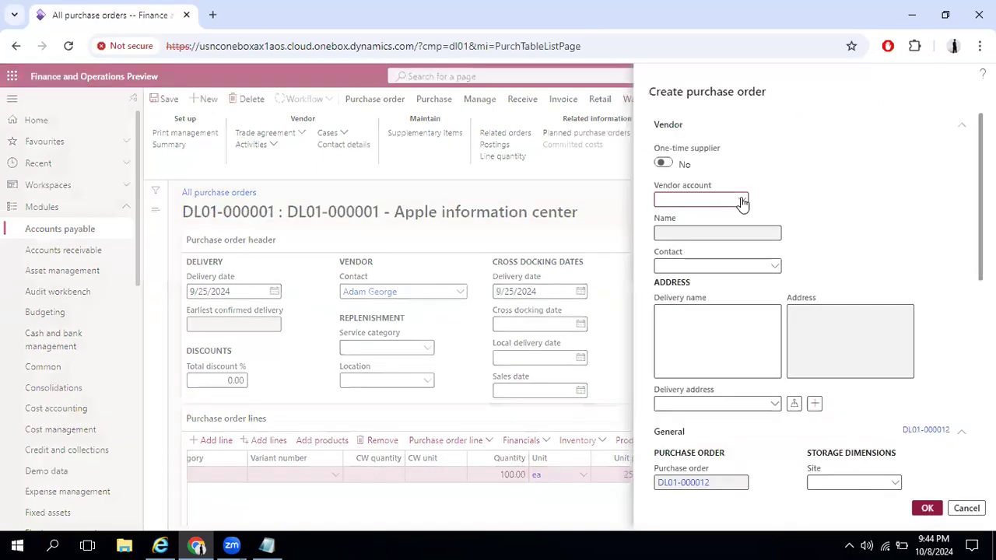
click(742, 200)
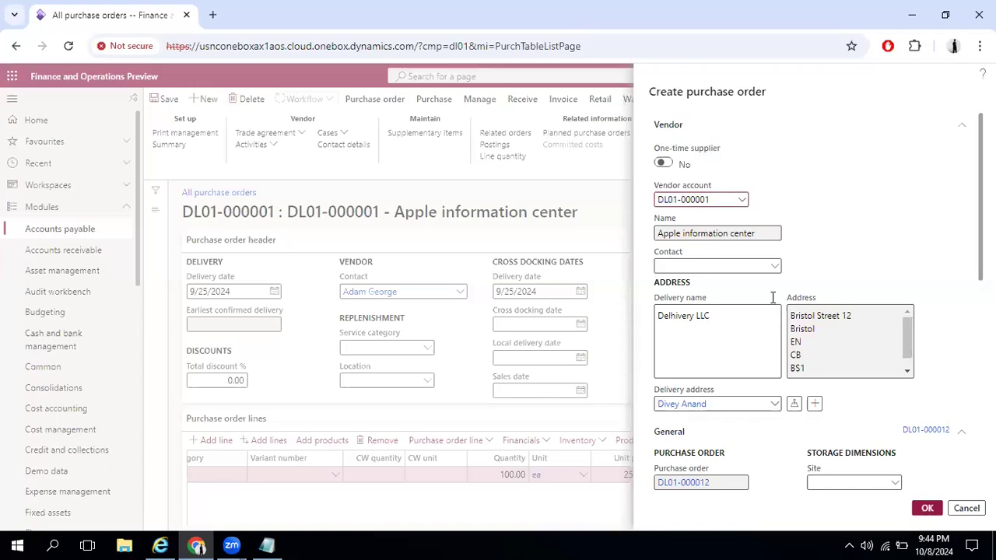
scroll(857, 268, down, 3)
click(893, 268)
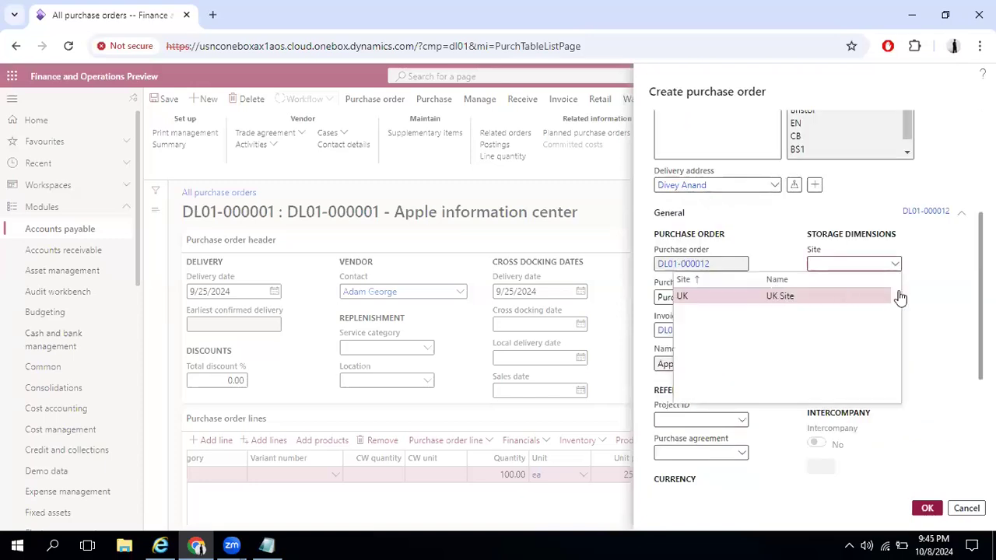
click(898, 296)
click(894, 298)
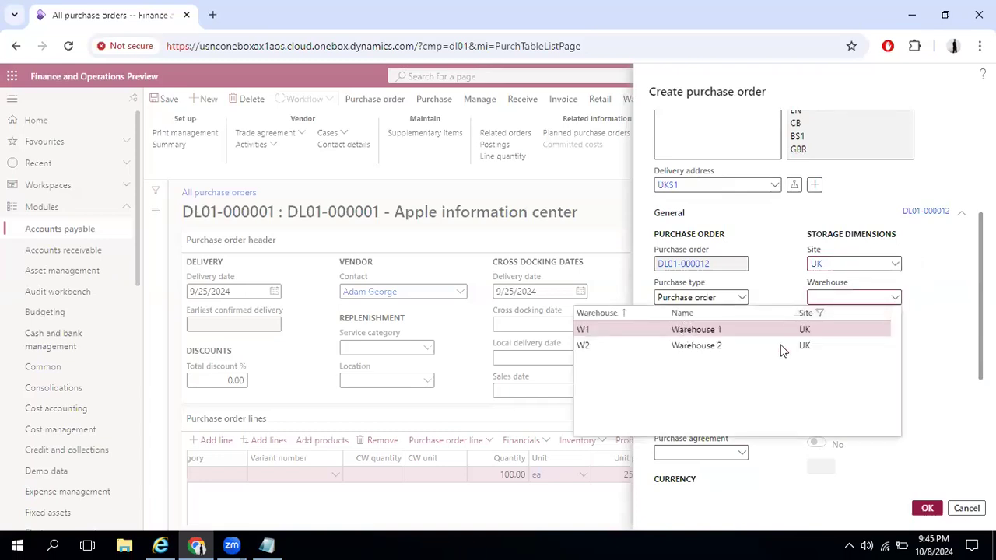
click(693, 334)
Set the order's language to en-in, English (India), and create the purchase order
scroll(777, 343, down, 3)
click(892, 378)
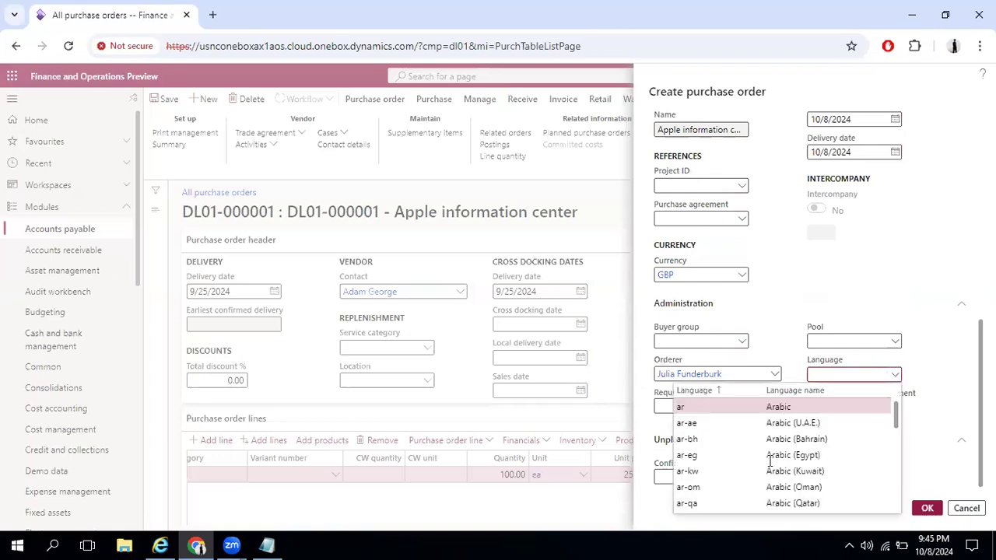
scroll(770, 461, down, 3)
scroll(770, 461, down, 3)
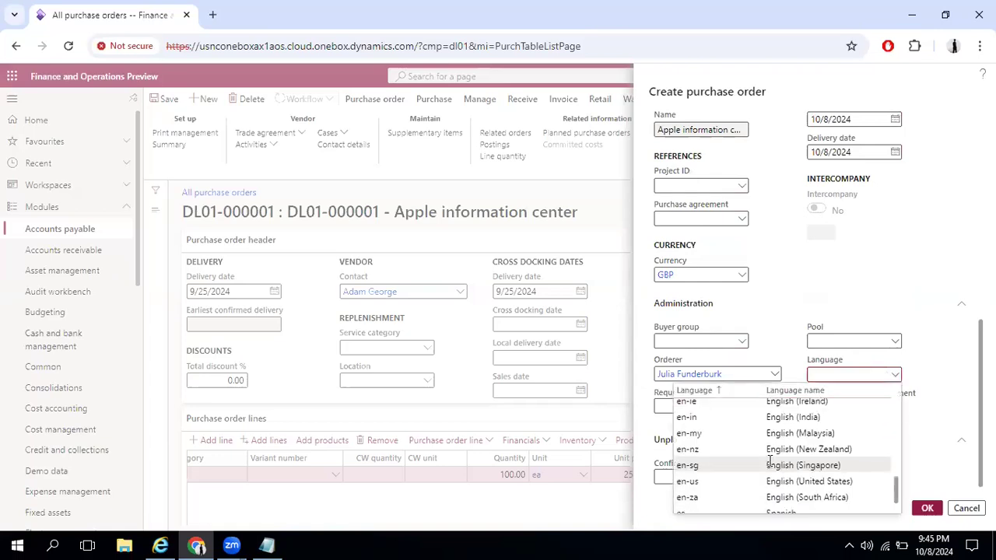
scroll(770, 460, down, 2)
scroll(770, 461, down, 2)
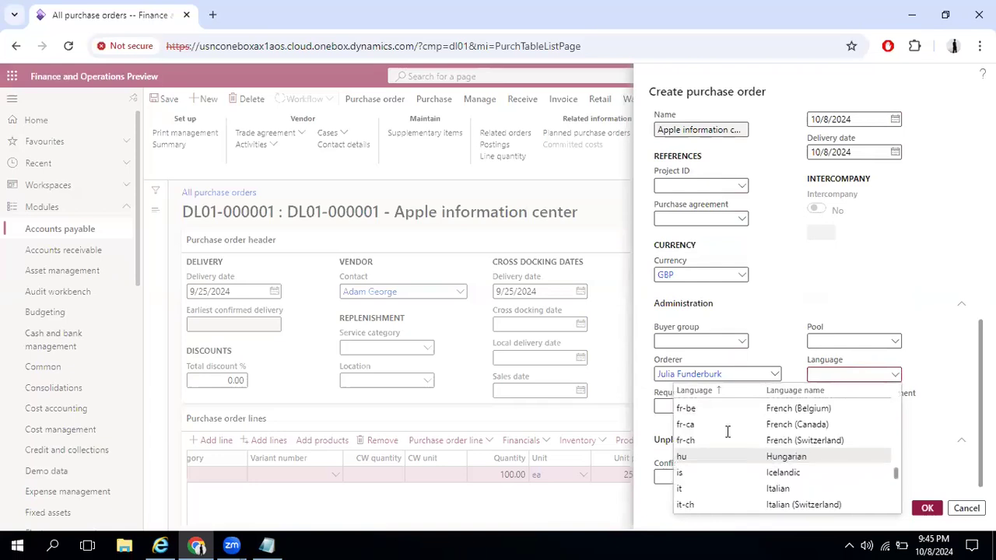
scroll(728, 432, up, 2)
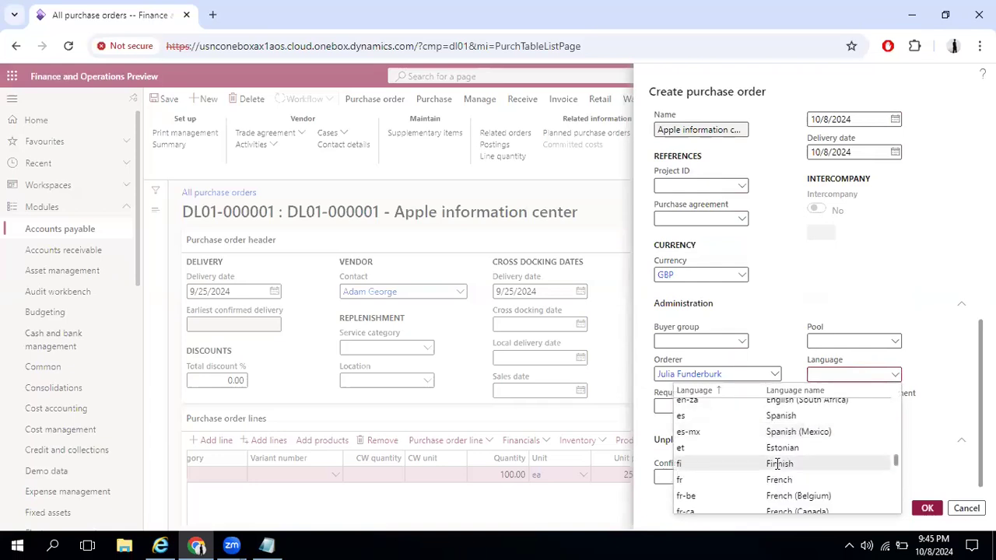
scroll(793, 472, up, 2)
scroll(795, 475, up, 3)
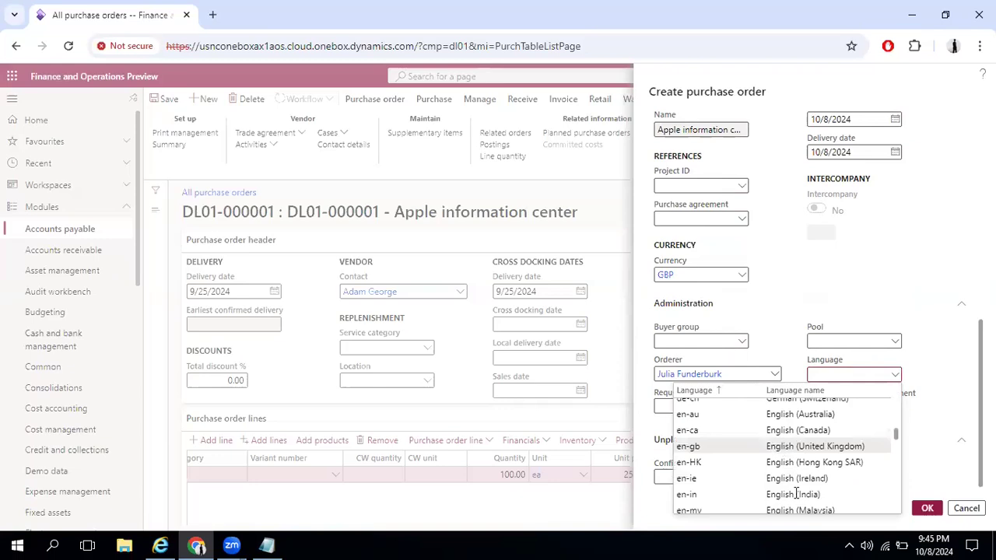
click(795, 494)
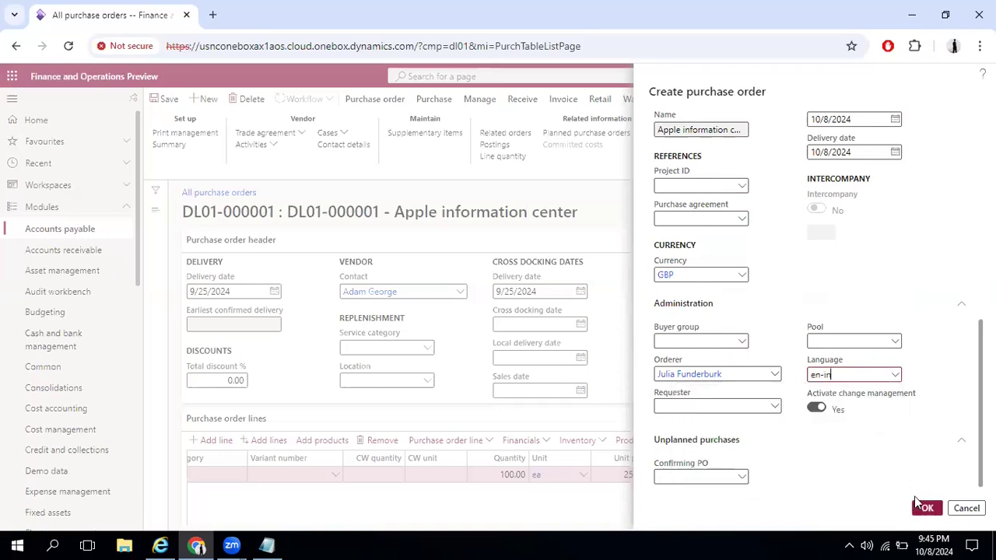
click(750, 305)
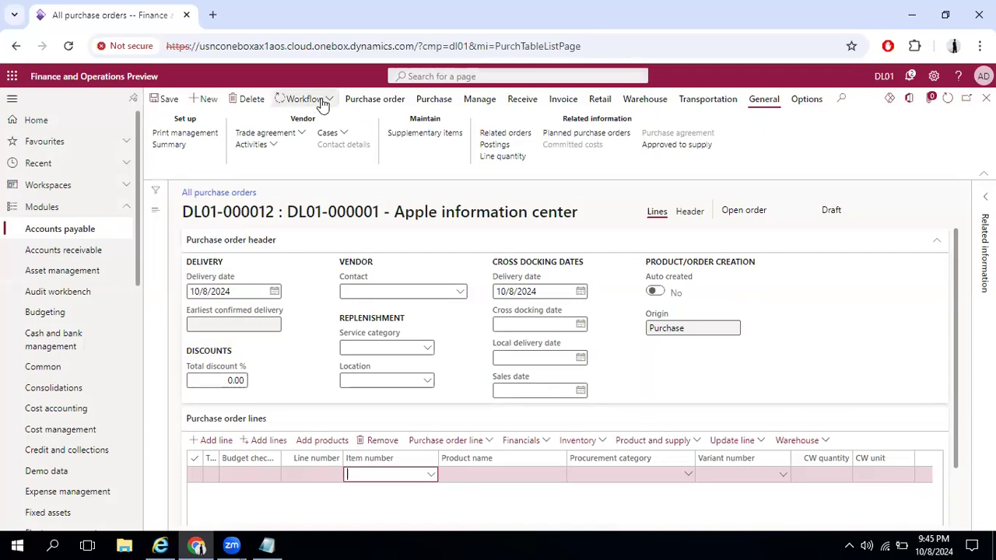
Enter item MC0678955, Mobile Charger, on the first order line with a unit price of 500, and try to save the order
click(433, 476)
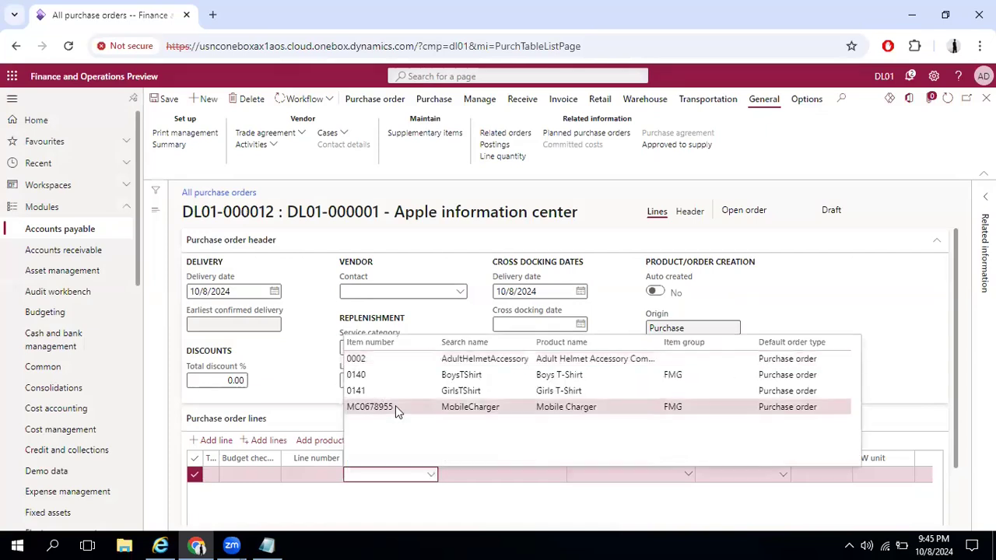
click(395, 406)
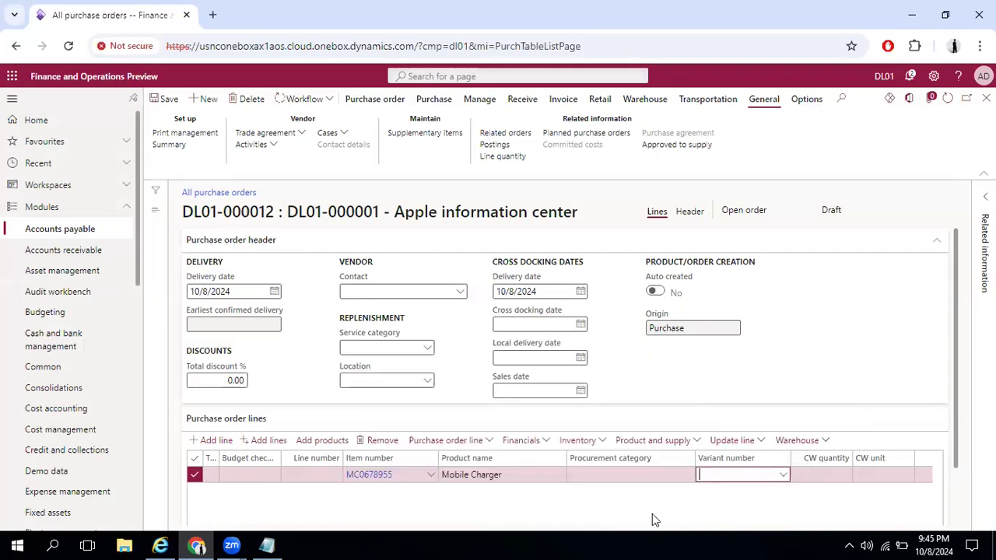
key(Tab)
key(Tab)
key(Tab)
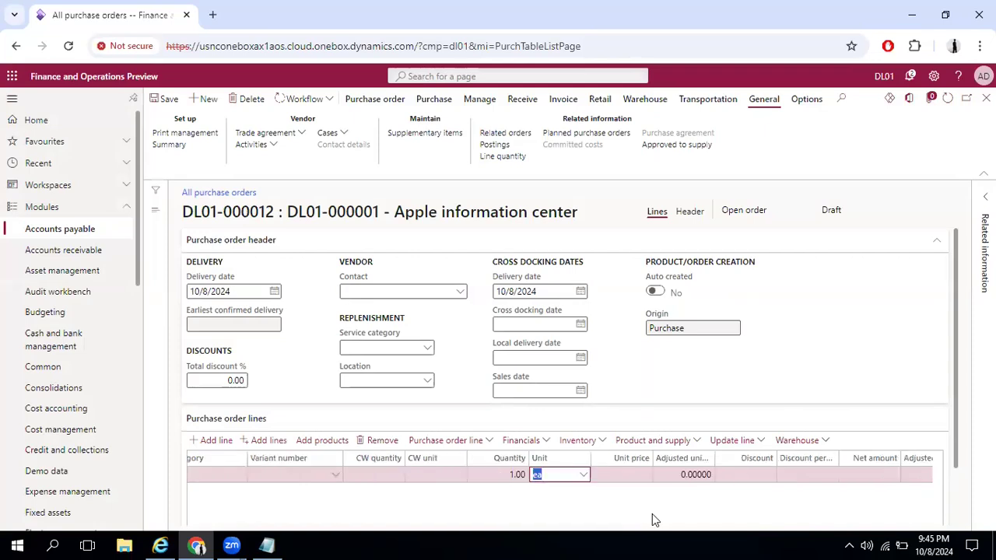
key(Tab)
text(500)
key(Tab)
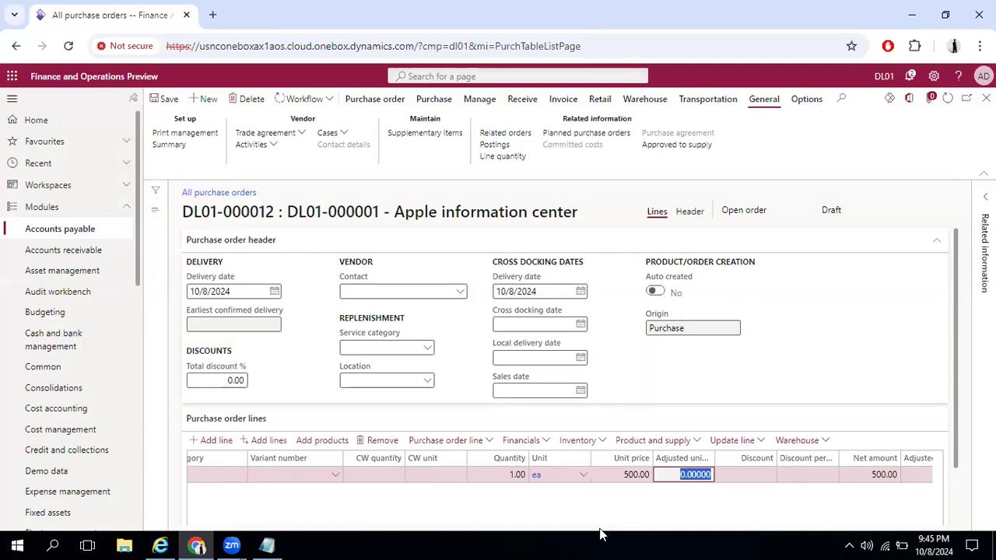
scroll(646, 473, down, 1)
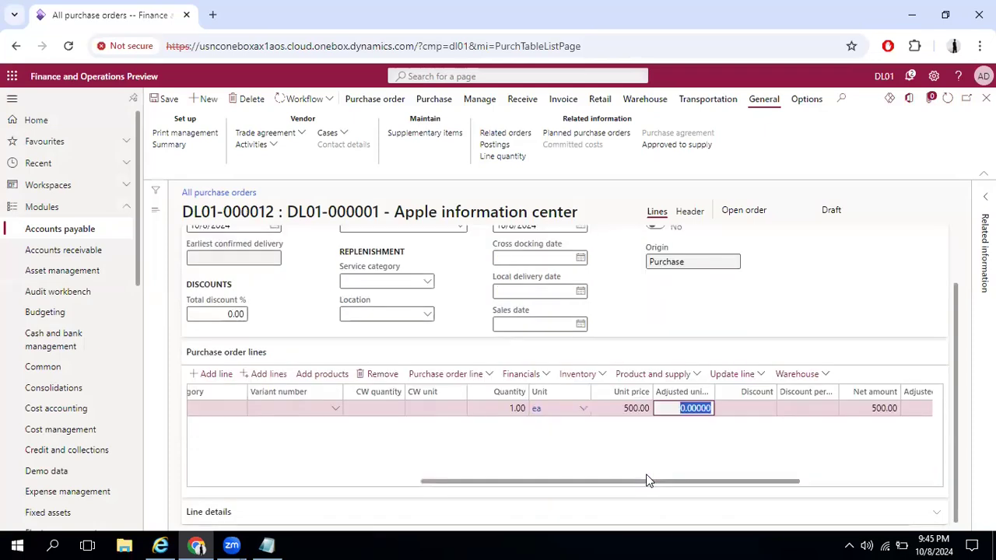
click(894, 485)
click(165, 99)
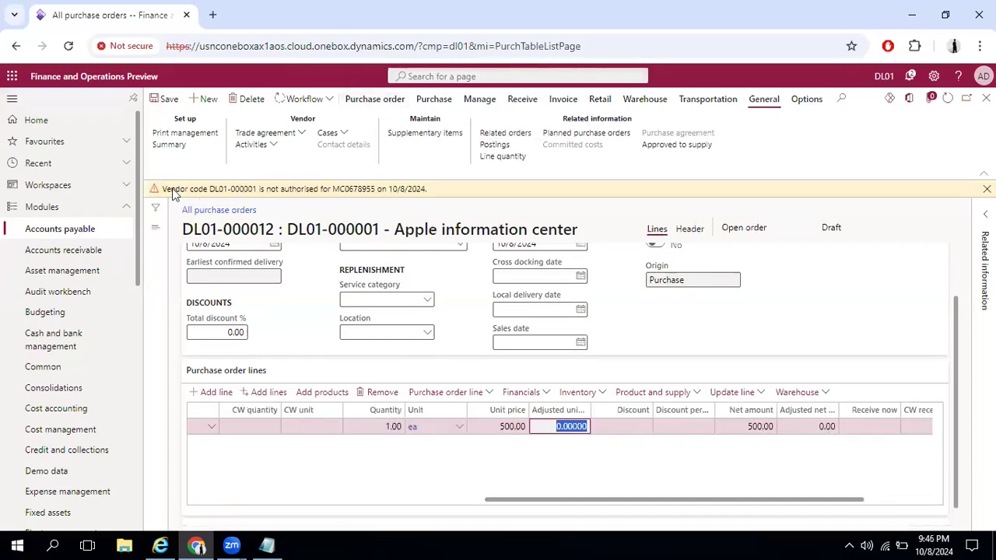
Duplicate the purchase orders browser tab and open the Released products list of Product information management in it
drag(162, 193, 430, 188)
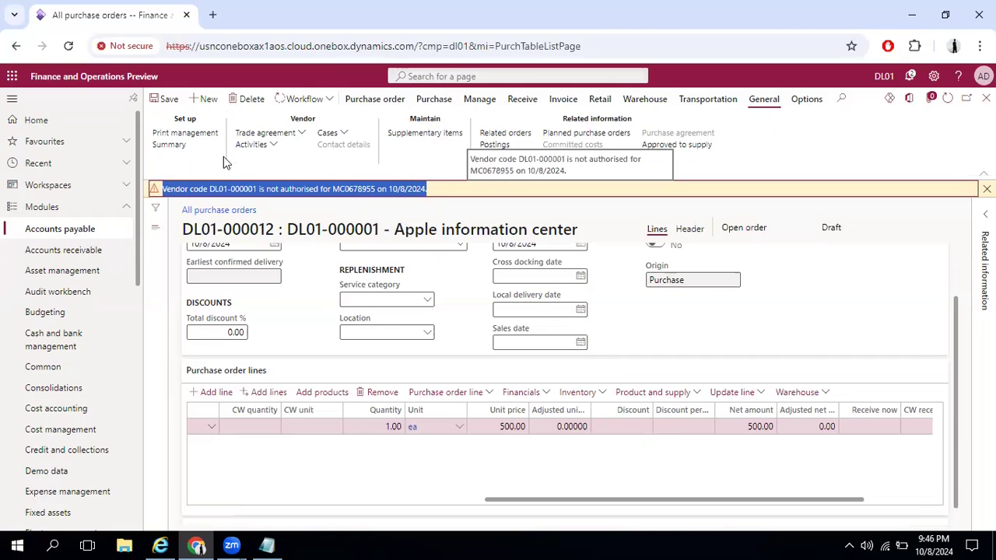
right_click(175, 23)
click(225, 151)
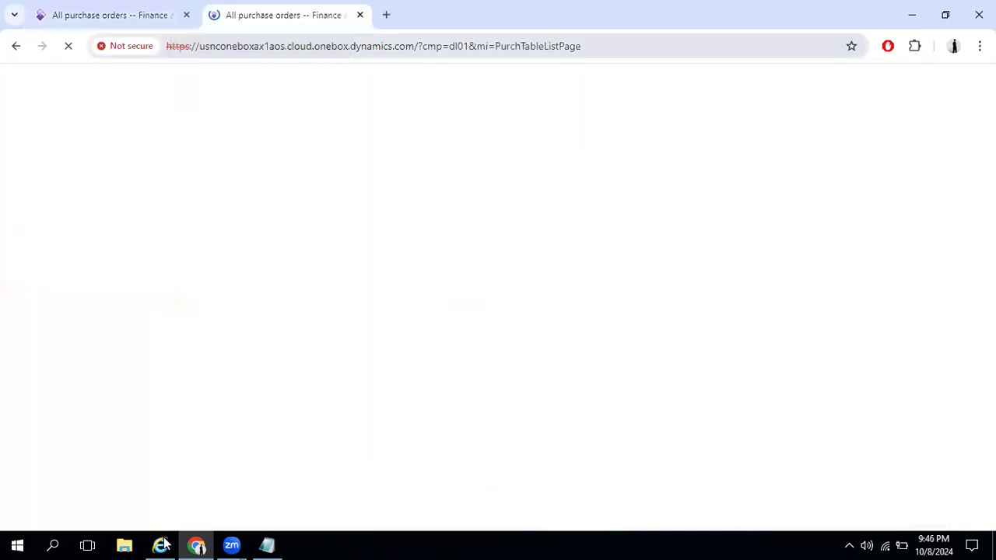
click(159, 545)
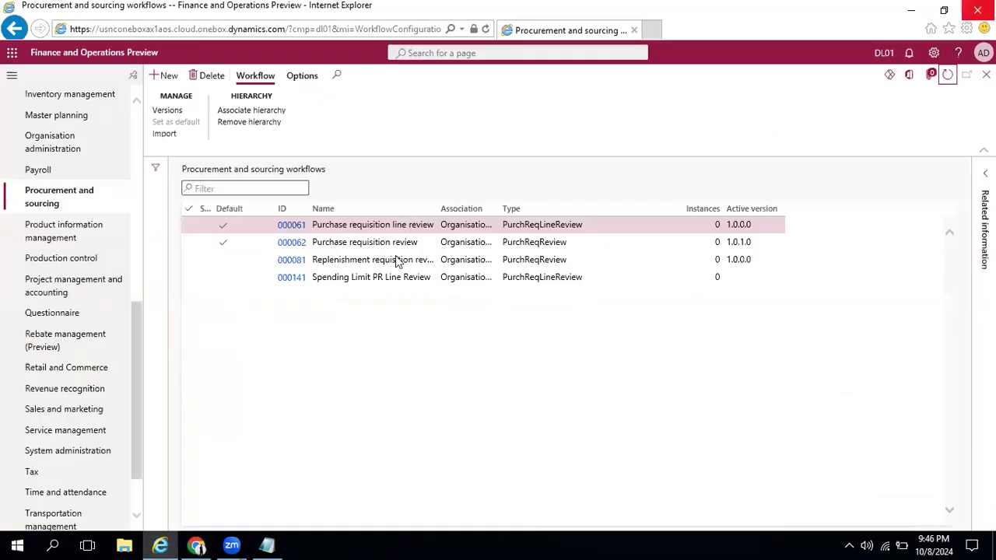
click(911, 10)
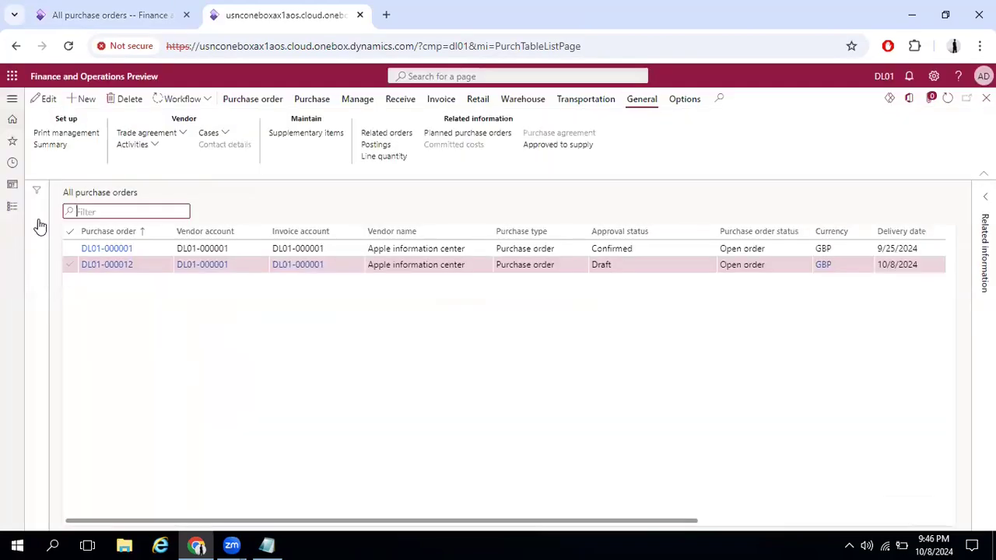
click(80, 252)
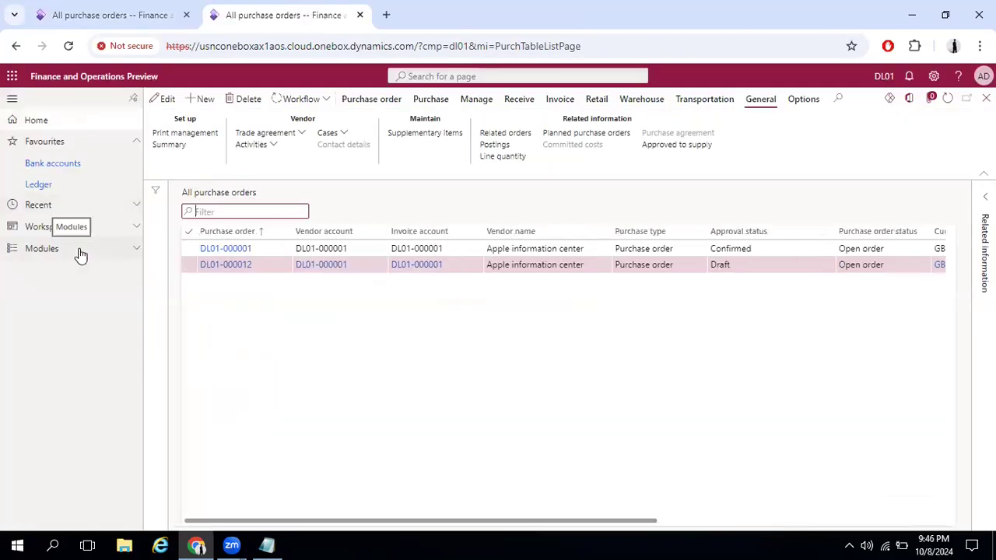
scroll(78, 381, down, 5)
click(77, 368)
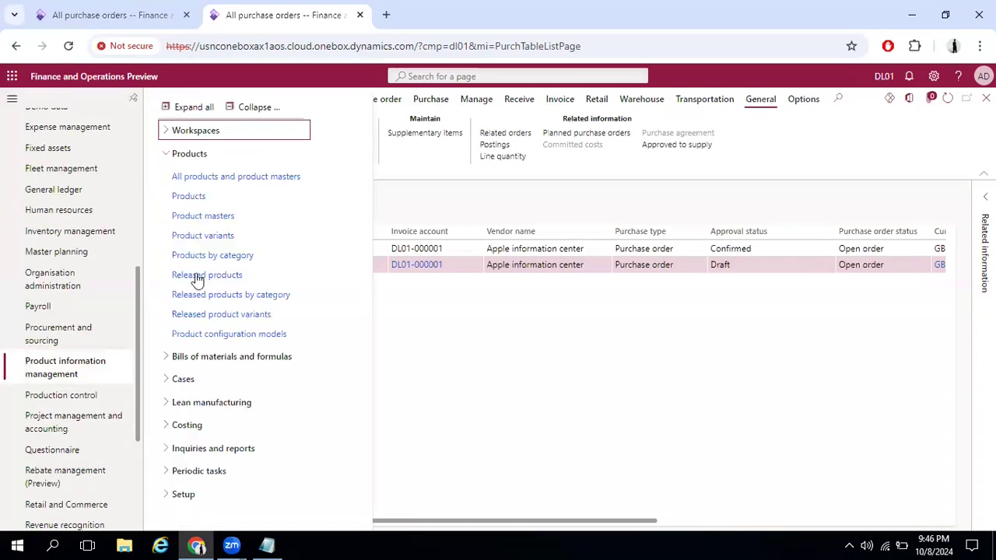
click(199, 276)
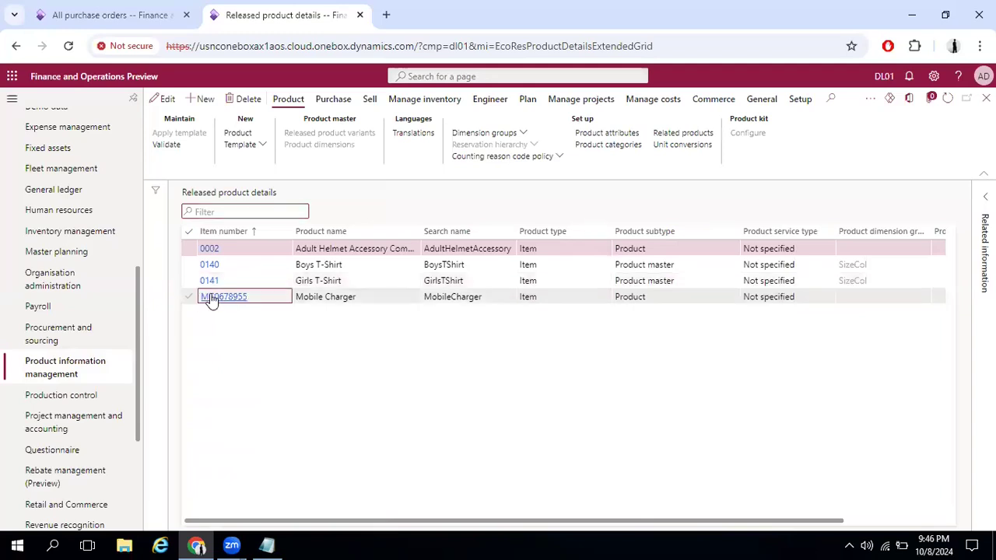
Open the approved vendor setup of the released product Mobile Charger and add Apple information center, effective 10/8/2024 with no expiration
click(212, 299)
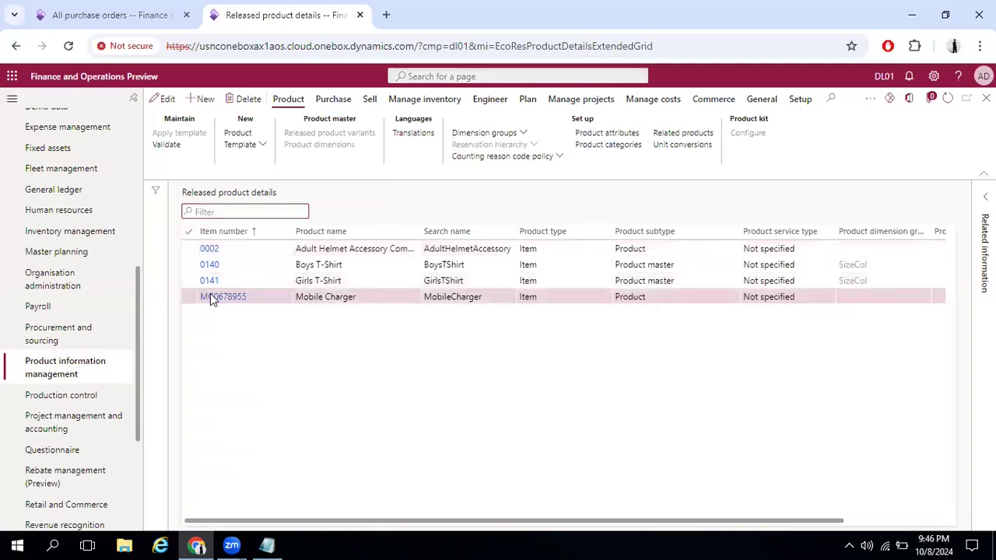
click(267, 302)
click(335, 103)
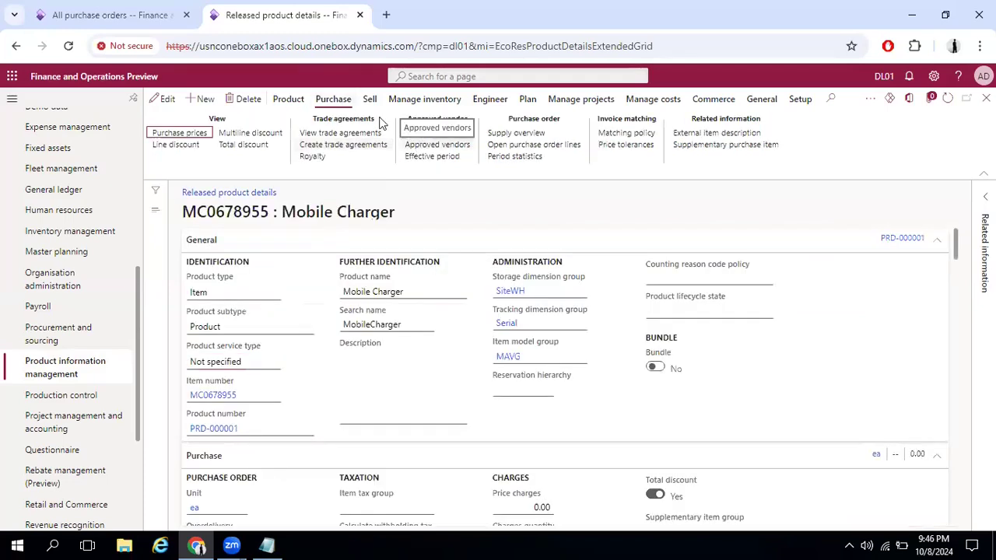
click(416, 133)
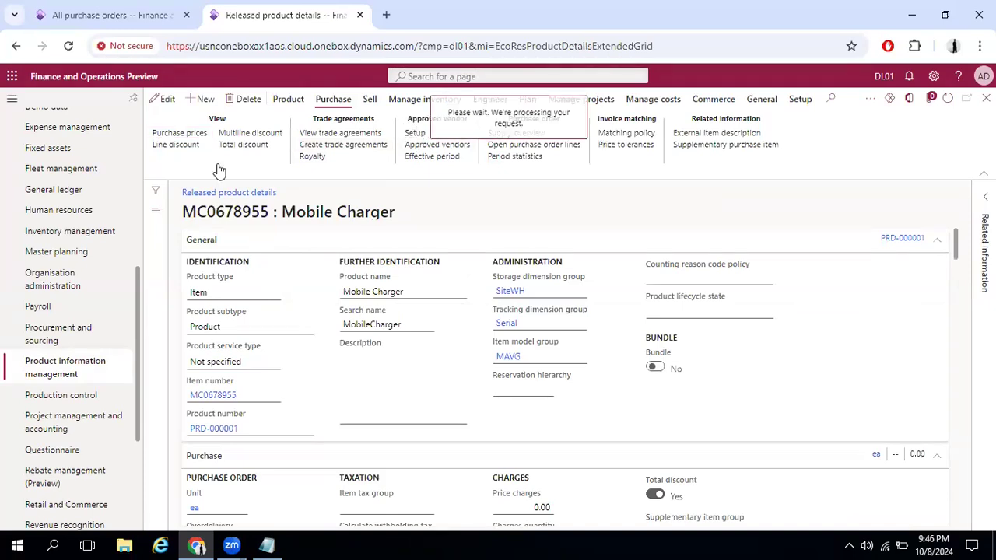
click(207, 99)
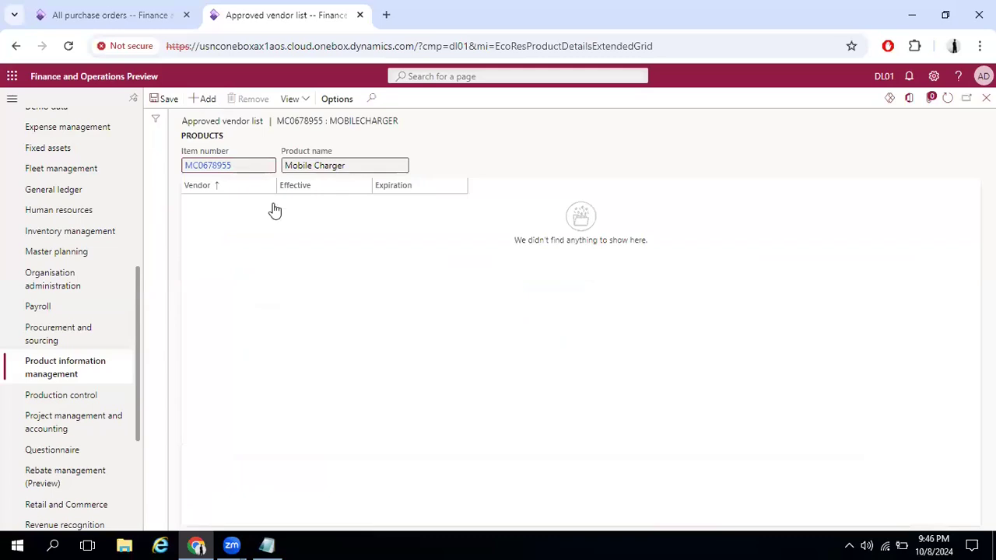
click(269, 202)
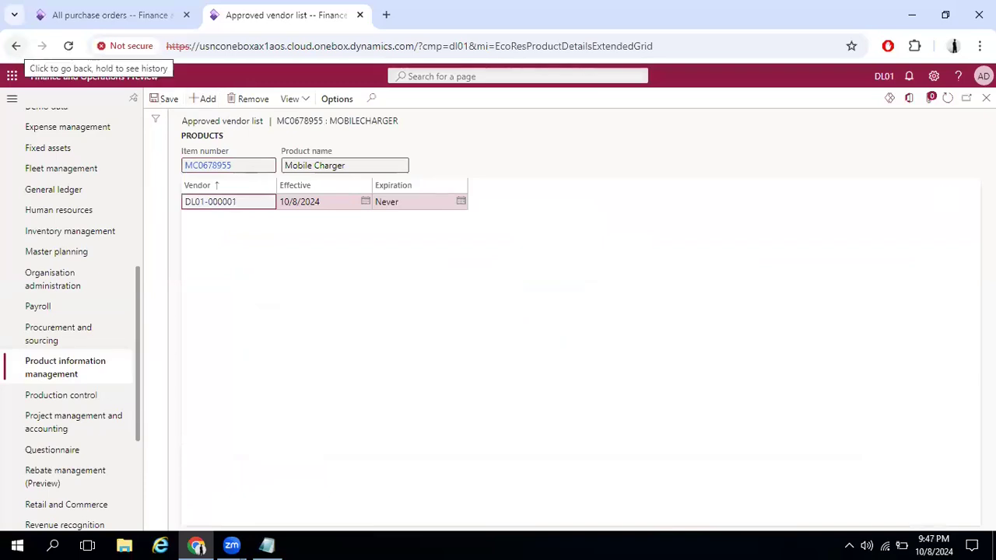
Return to the purchase order's browser tab, save the order, and check the Mobile Charger line's quantity and price
click(109, 15)
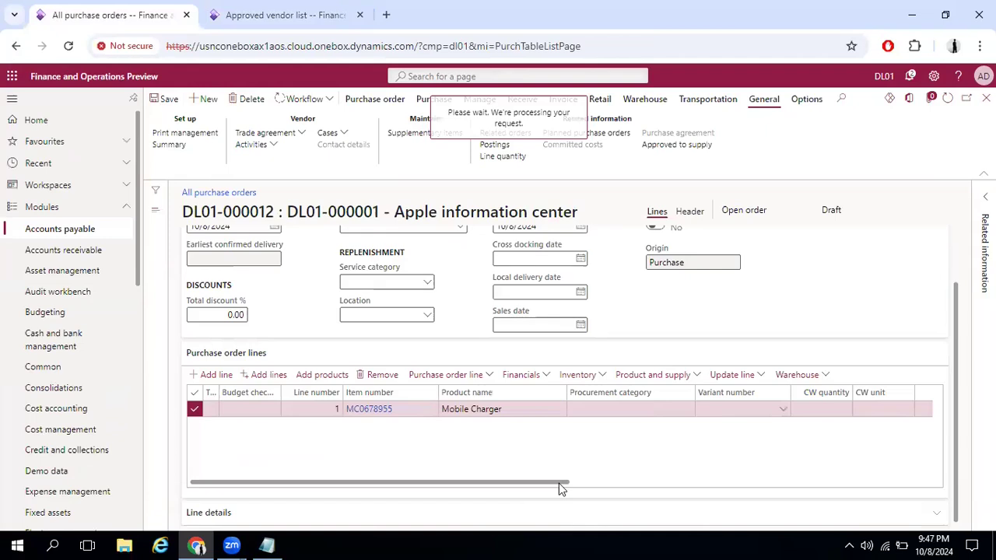
click(735, 482)
click(795, 482)
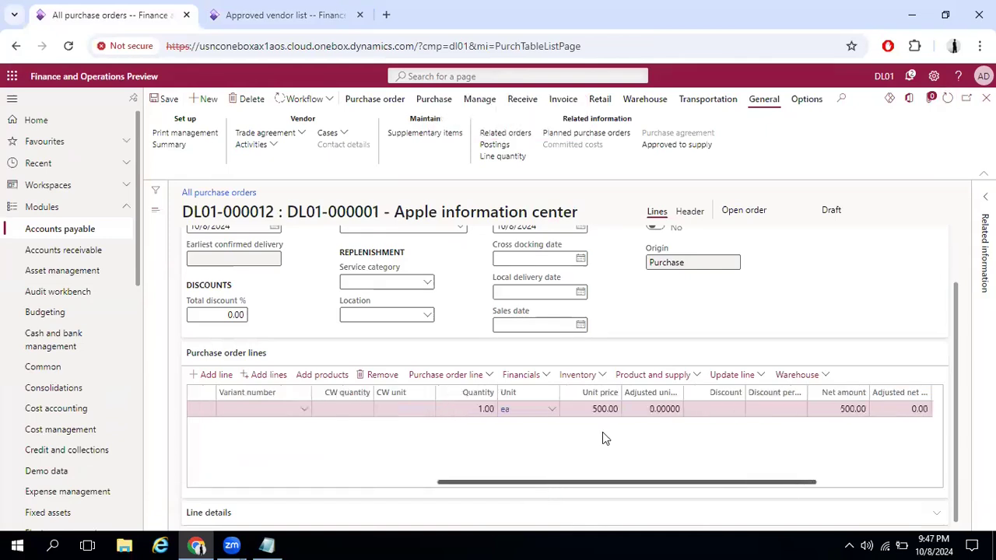
Review the purchase order's totals for the ordered quantity and close them
click(382, 104)
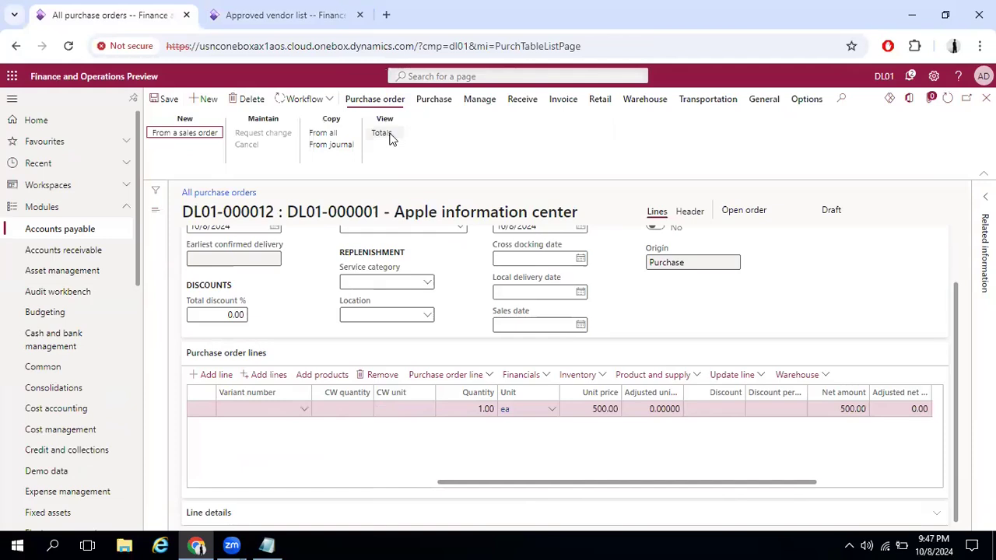
click(391, 137)
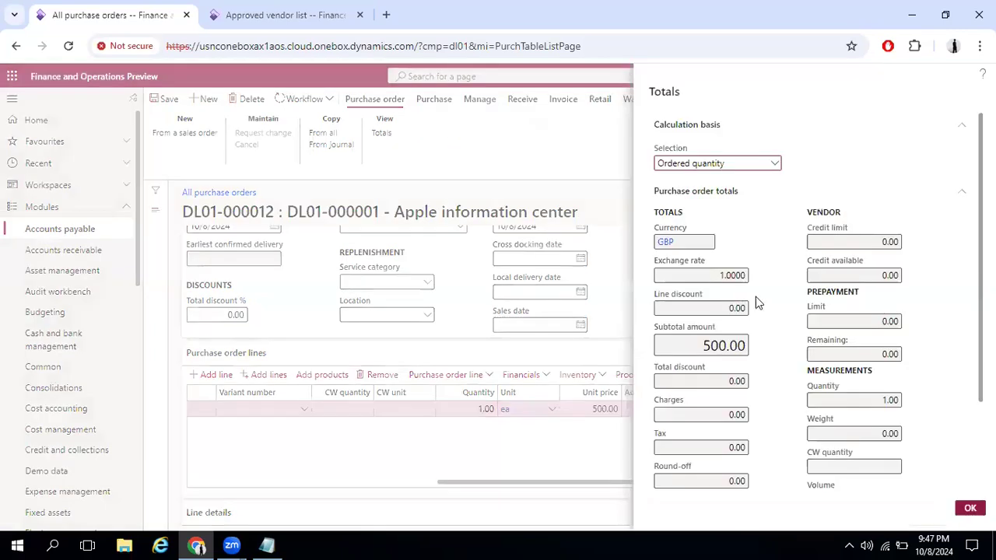
scroll(759, 300, down, 2)
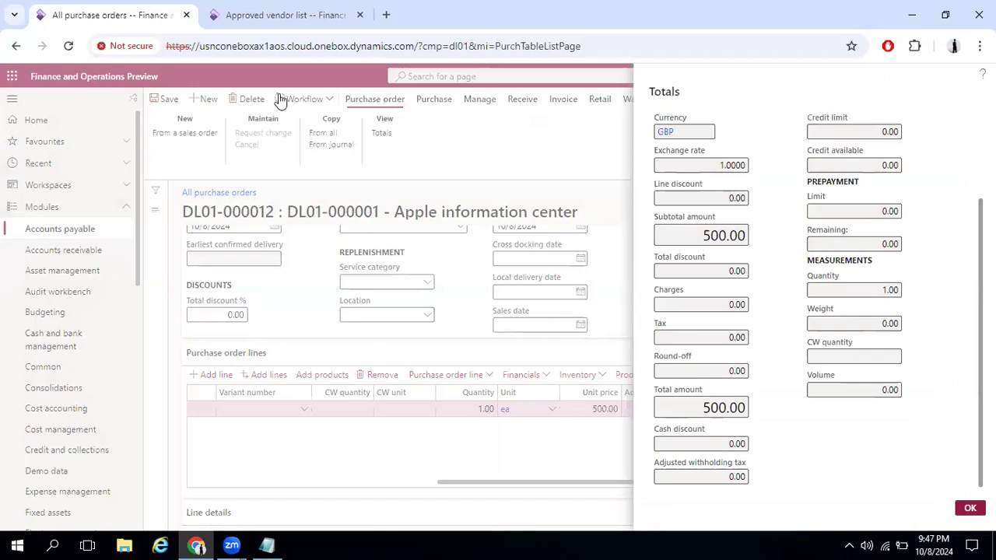
click(326, 101)
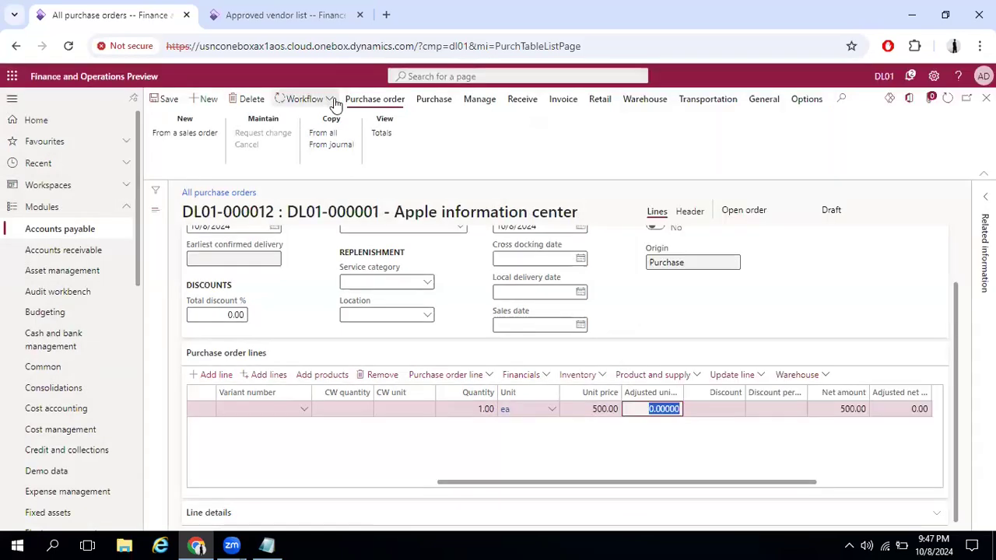
Check the purchase order's Draft approval status and which purchase actions, such as Confirm, are available
click(433, 99)
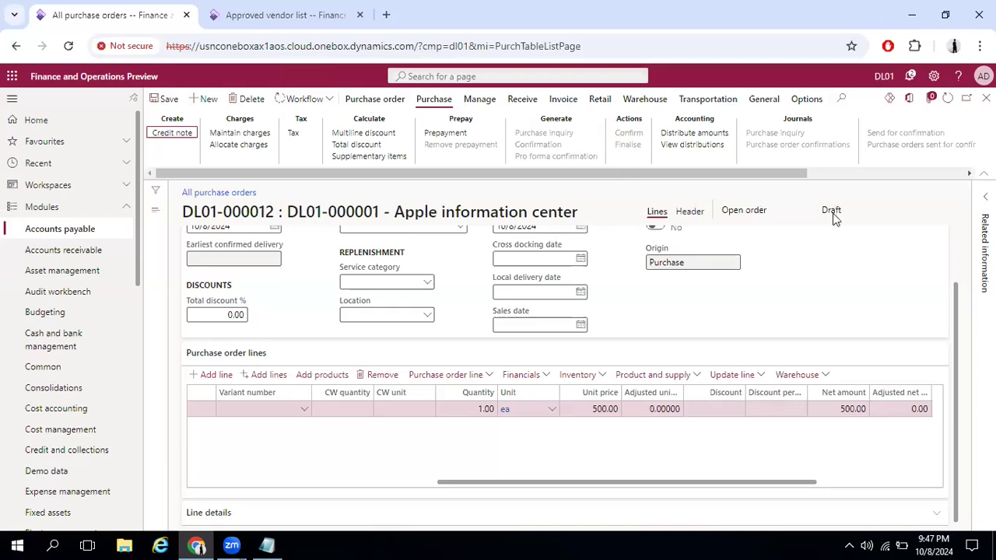
double_click(829, 209)
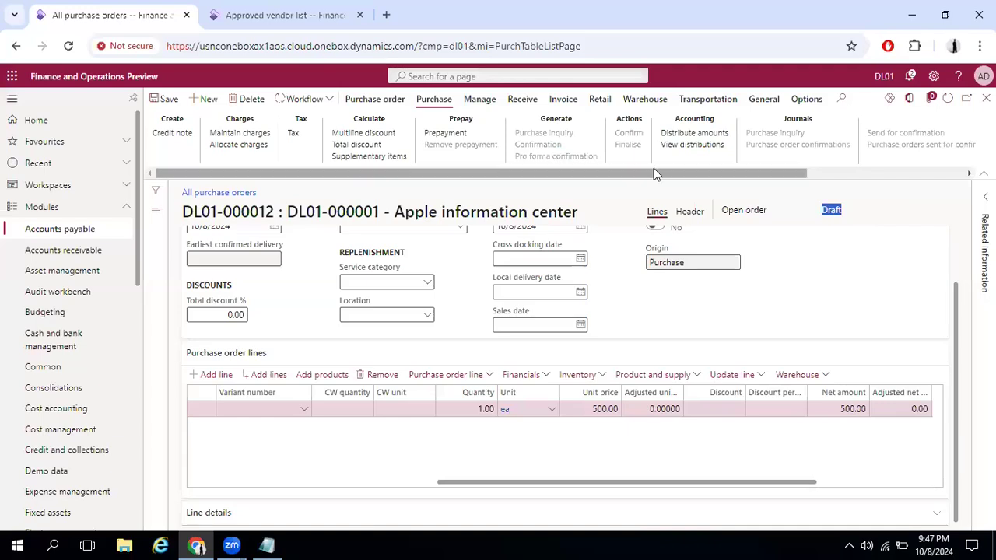
click(649, 148)
double_click(832, 210)
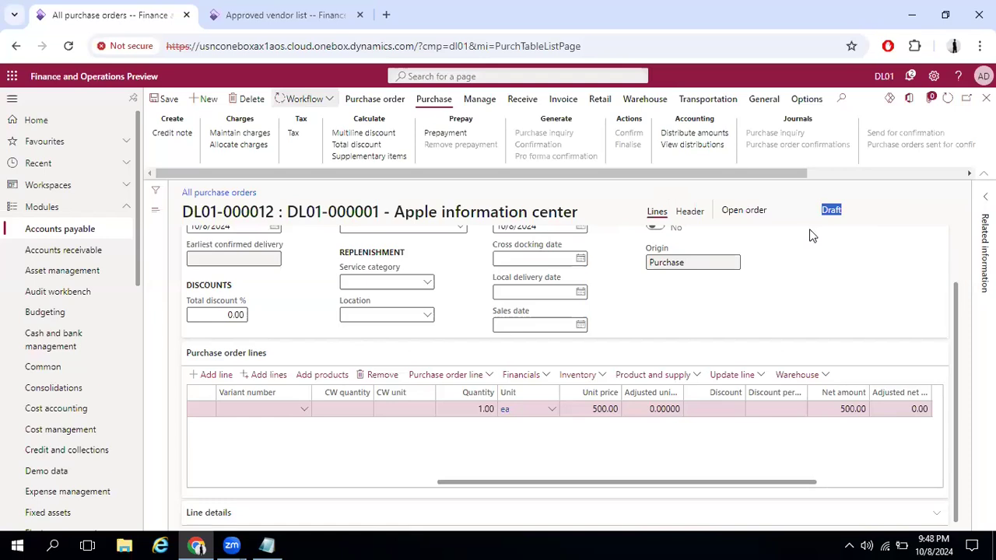
click(826, 211)
double_click(830, 211)
click(451, 100)
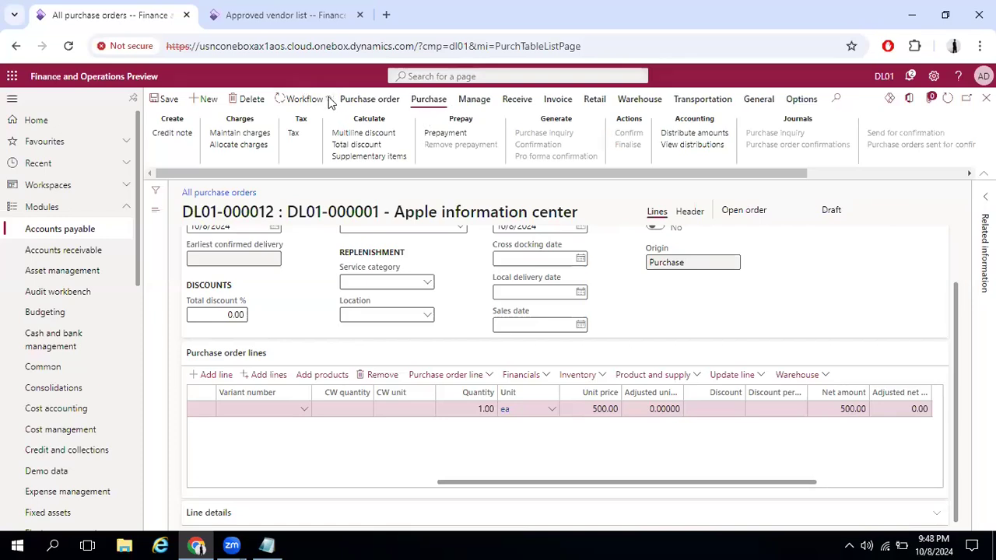
Submit the purchase order to the purchase order workflow with the comment "approve"
click(330, 104)
click(389, 161)
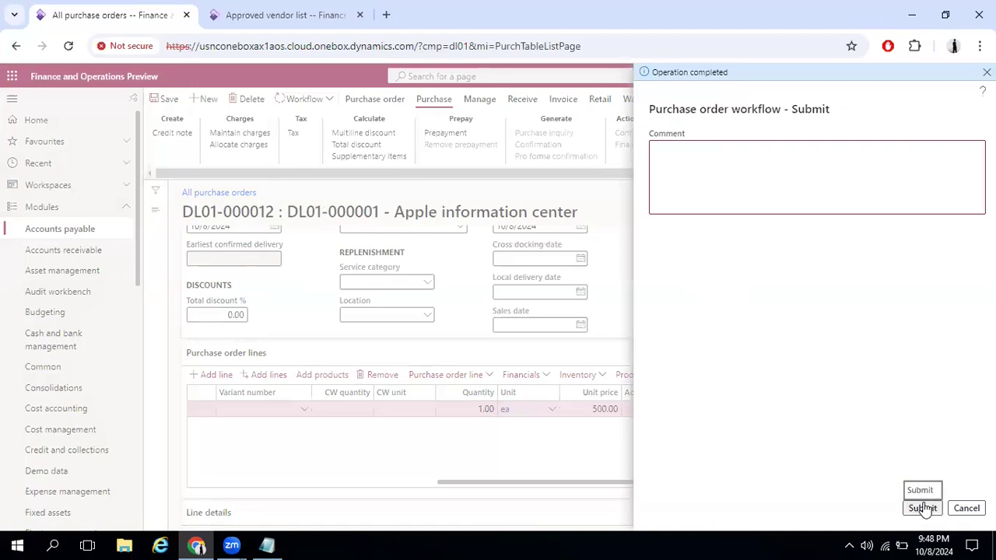
text(approve)
click(922, 508)
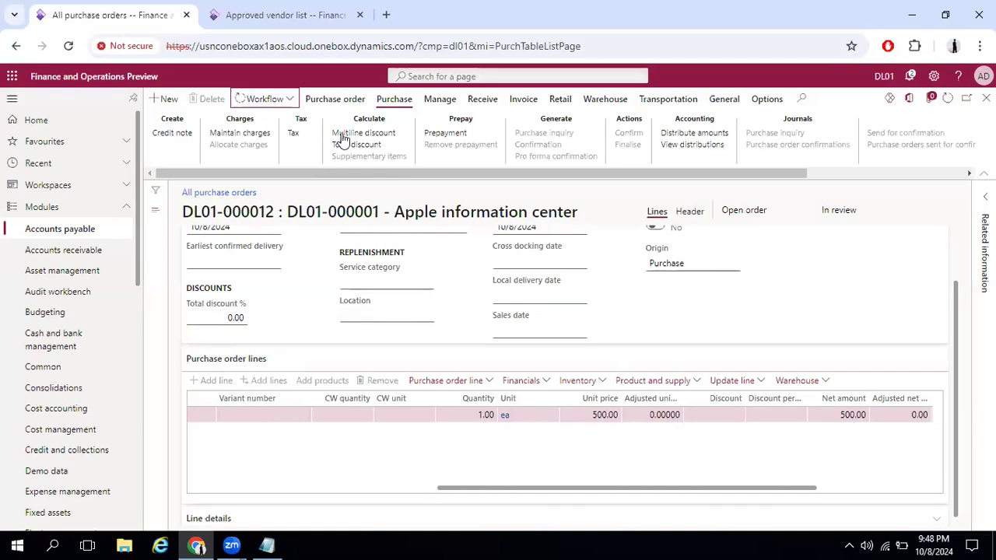
Open the purchase order's workflow history and review its tracking details and work items
click(287, 99)
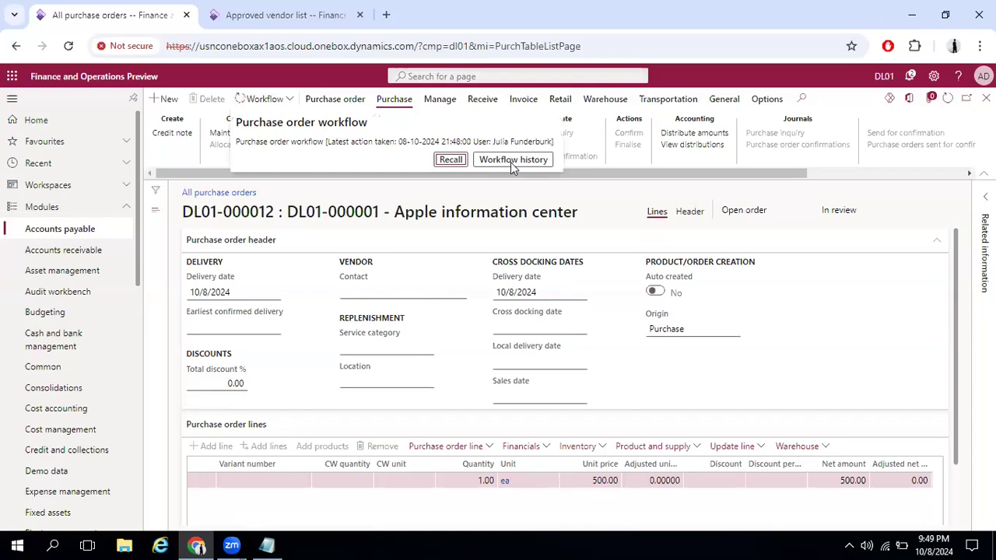
click(450, 160)
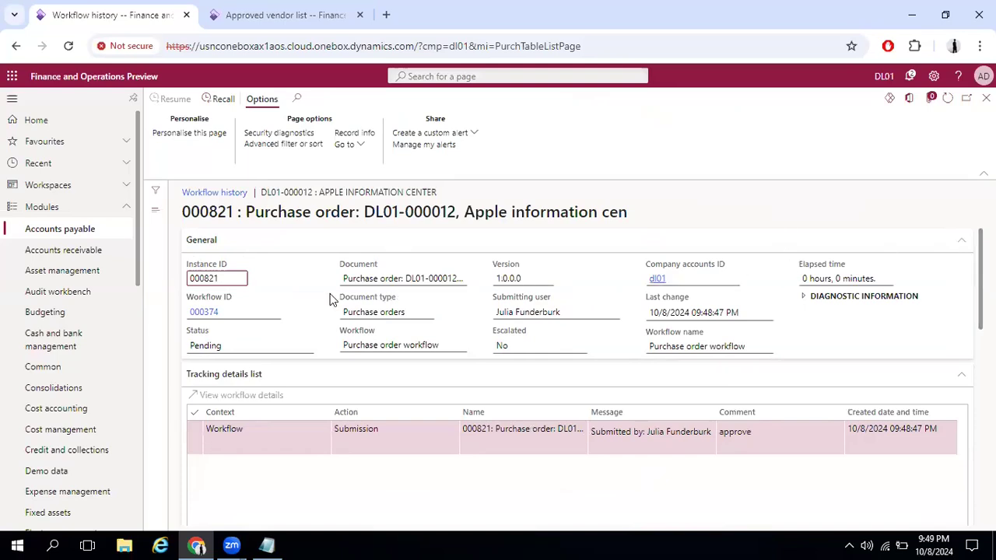
click(960, 242)
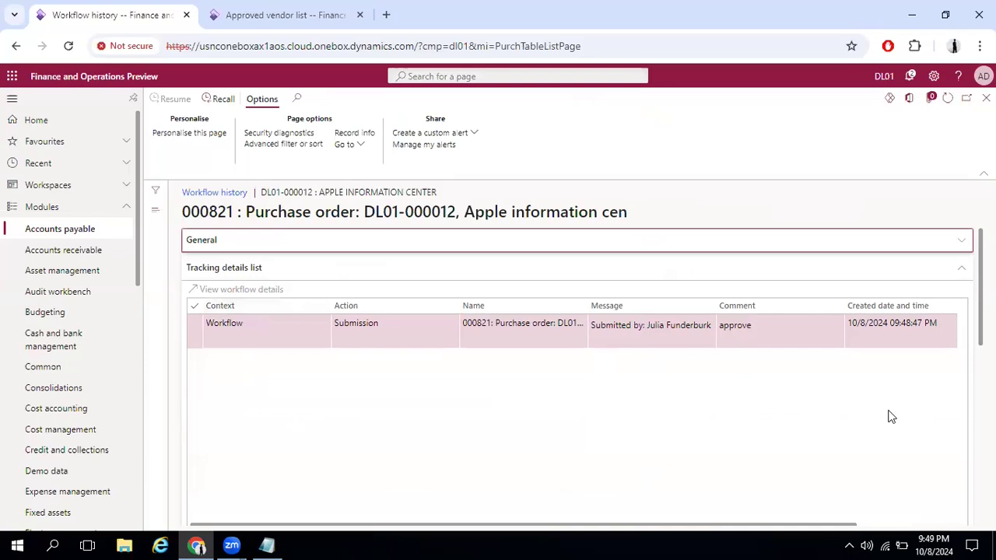
scroll(889, 413, right, 2)
scroll(708, 382, down, 3)
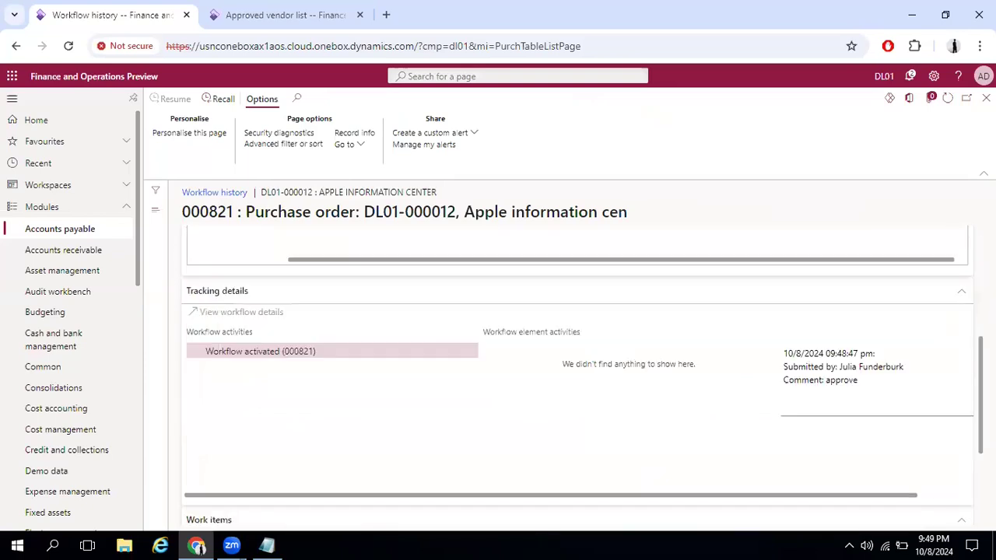
scroll(960, 338, down, 3)
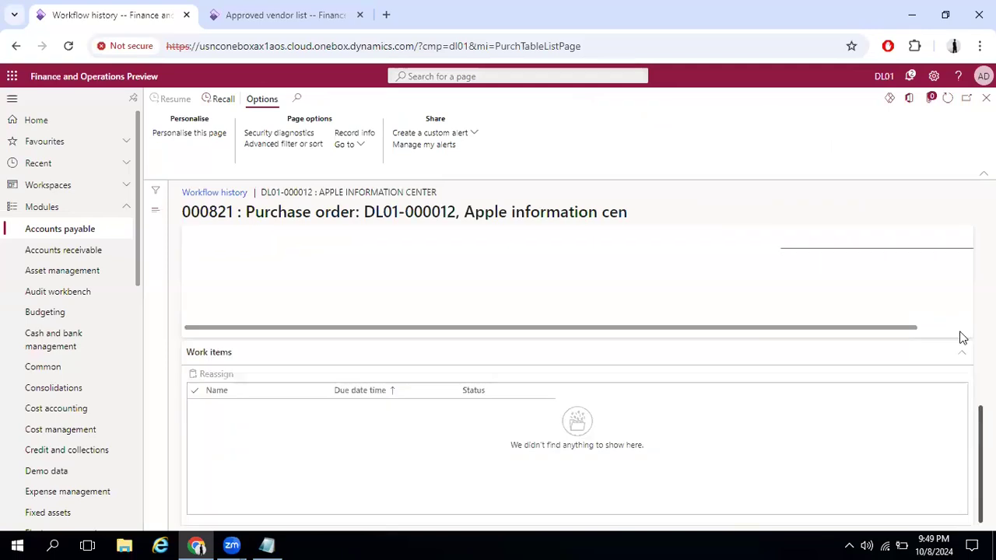
scroll(960, 337, up, 4)
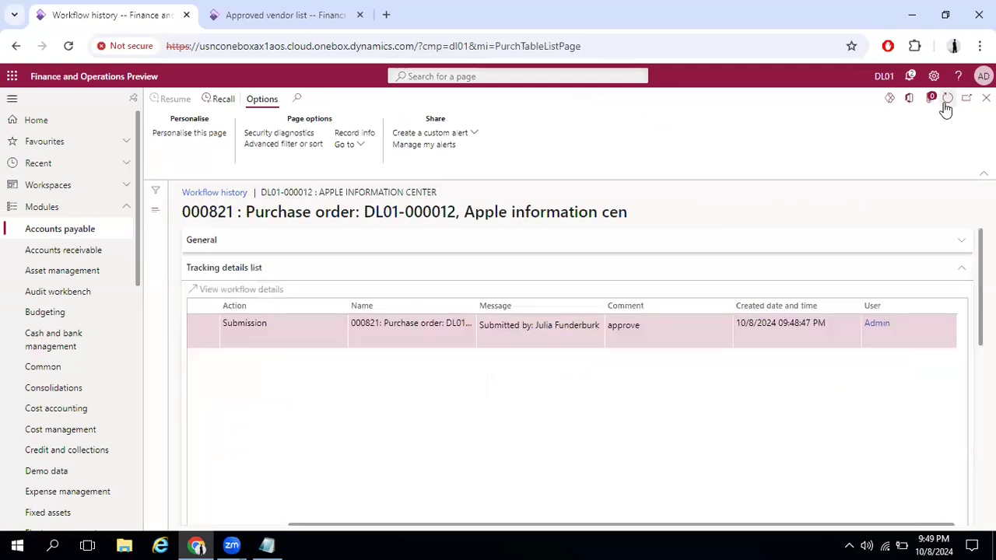
Refresh the workflow history, recheck the tracking details and work items, and expand the General section
click(946, 107)
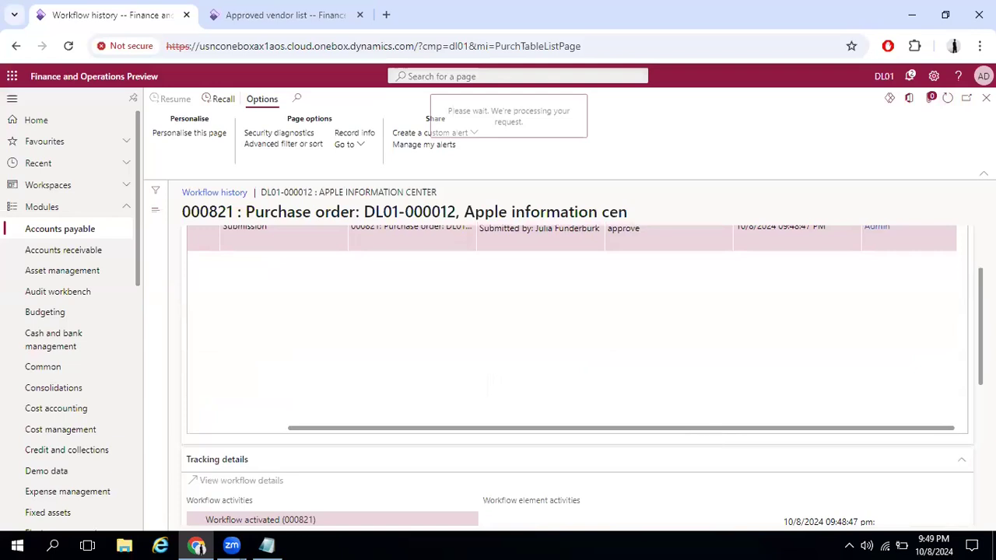
scroll(488, 381, down, 3)
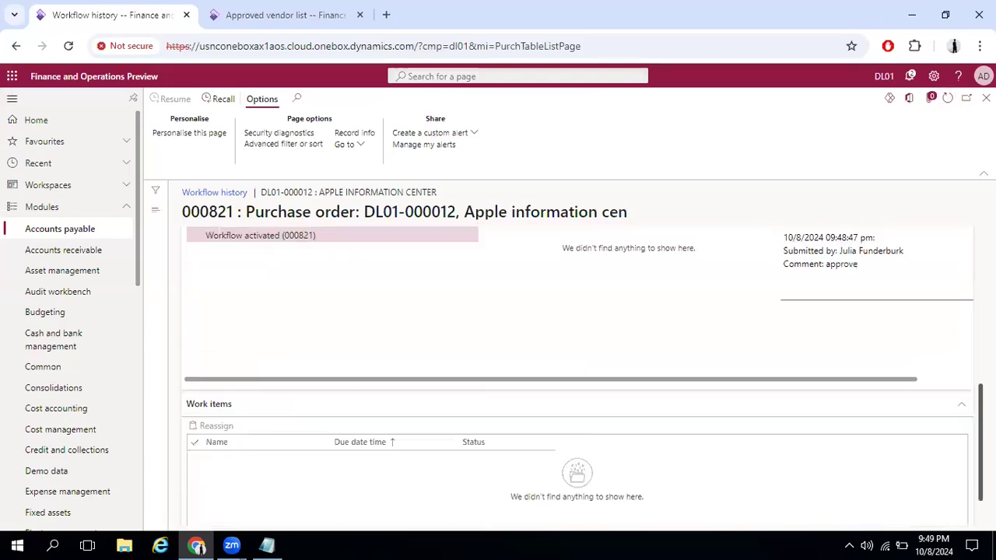
scroll(577, 377, down, 1)
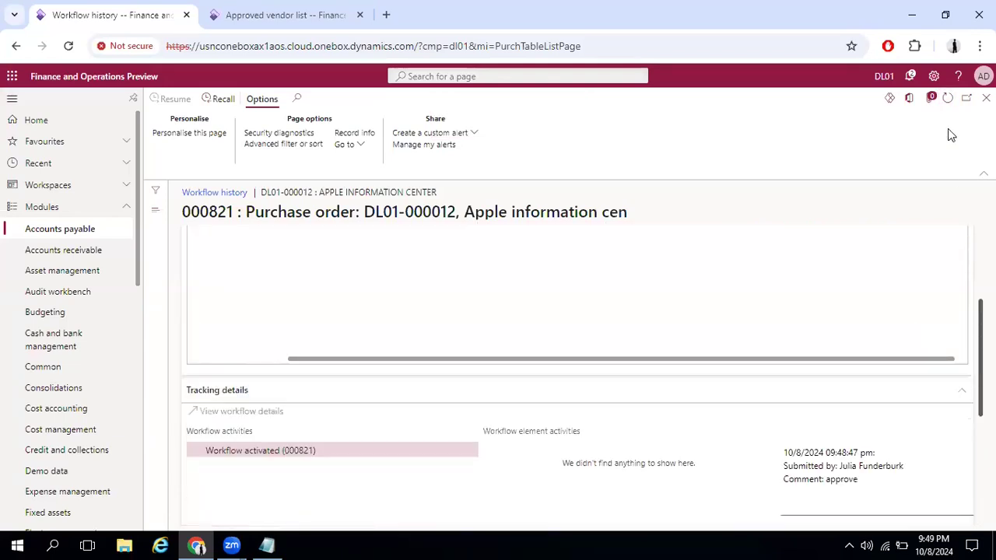
click(946, 99)
scroll(615, 292, down, 1)
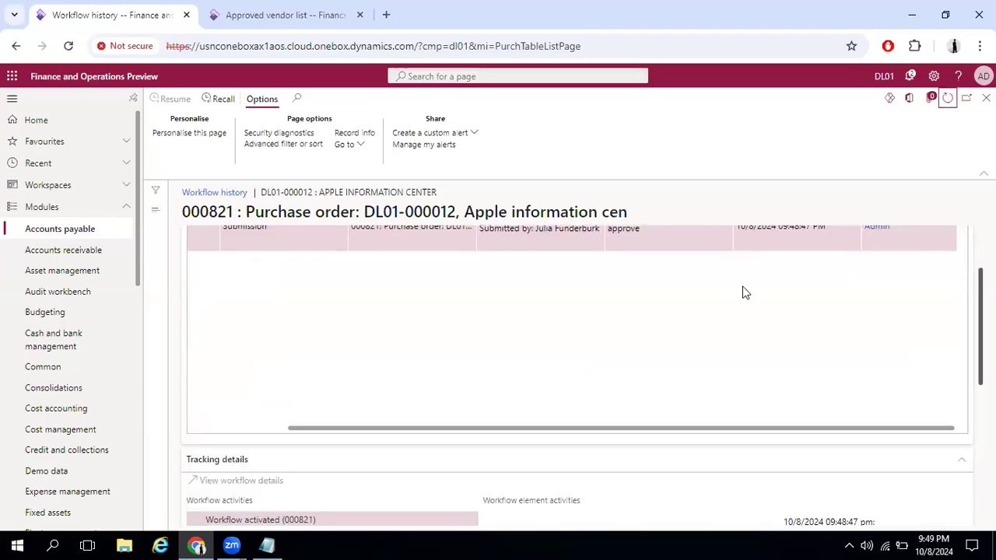
scroll(413, 296, up, 1)
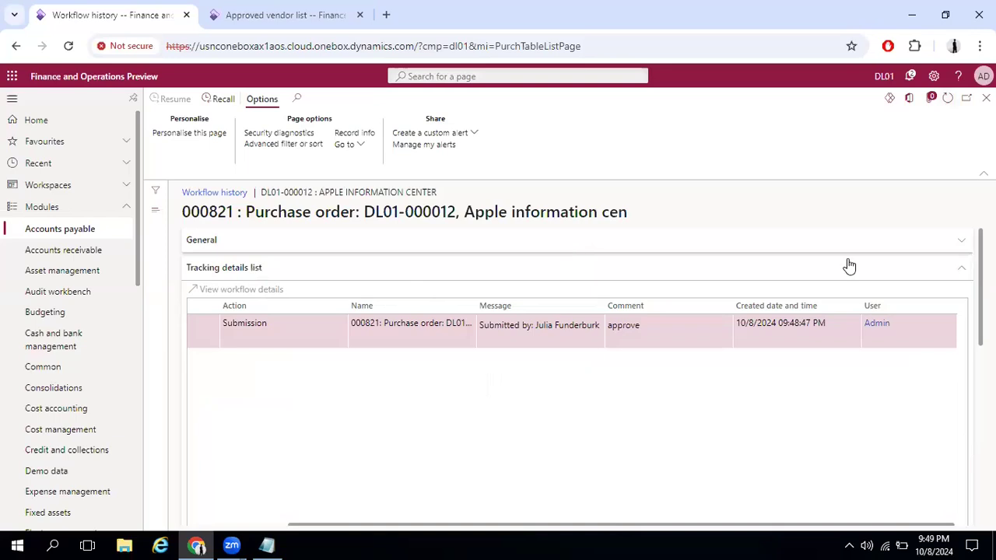
click(895, 249)
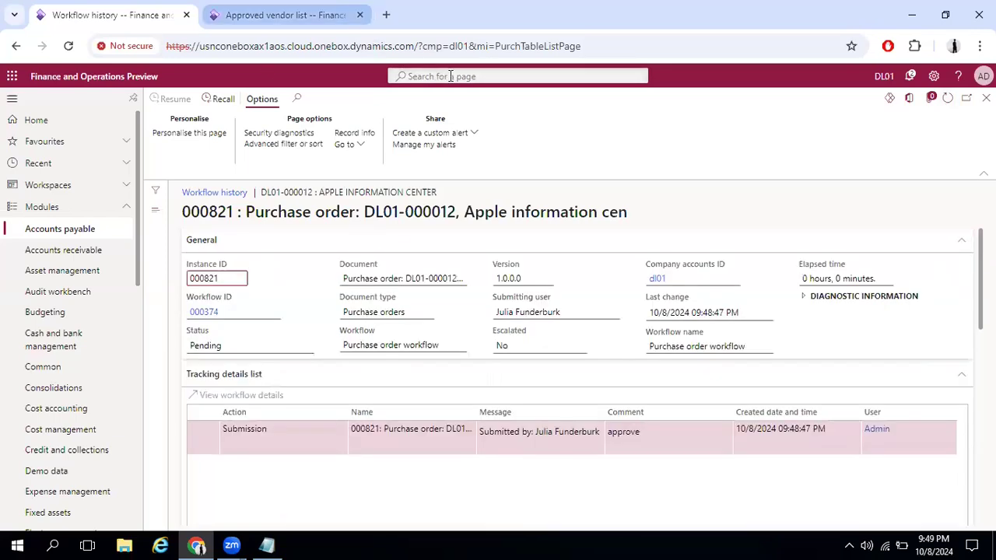
Switch to the approved vendor list's browser tab and open the Batch jobs enquiry of System administration there
key(ctrl+Tab)
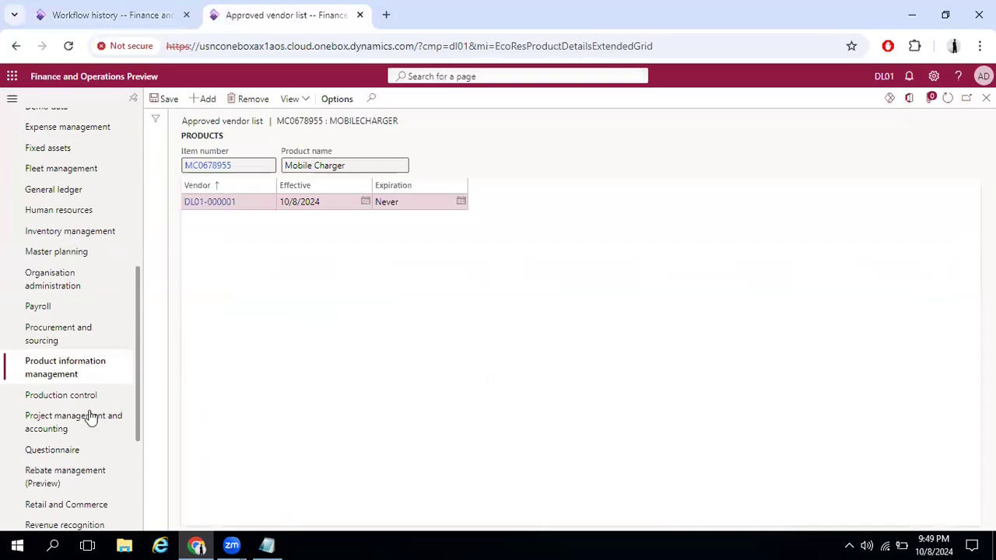
scroll(89, 418, down, 2)
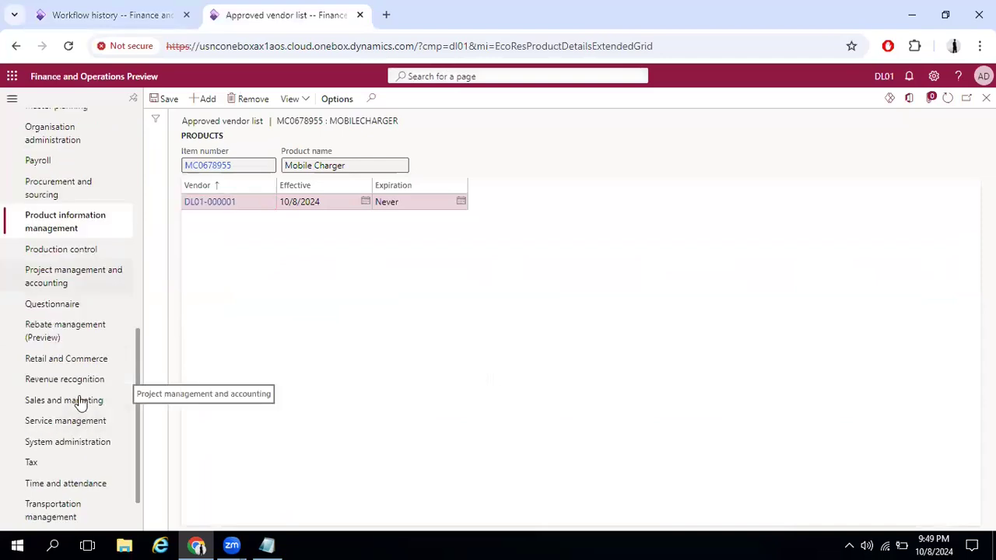
scroll(90, 397, down, 1)
click(90, 392)
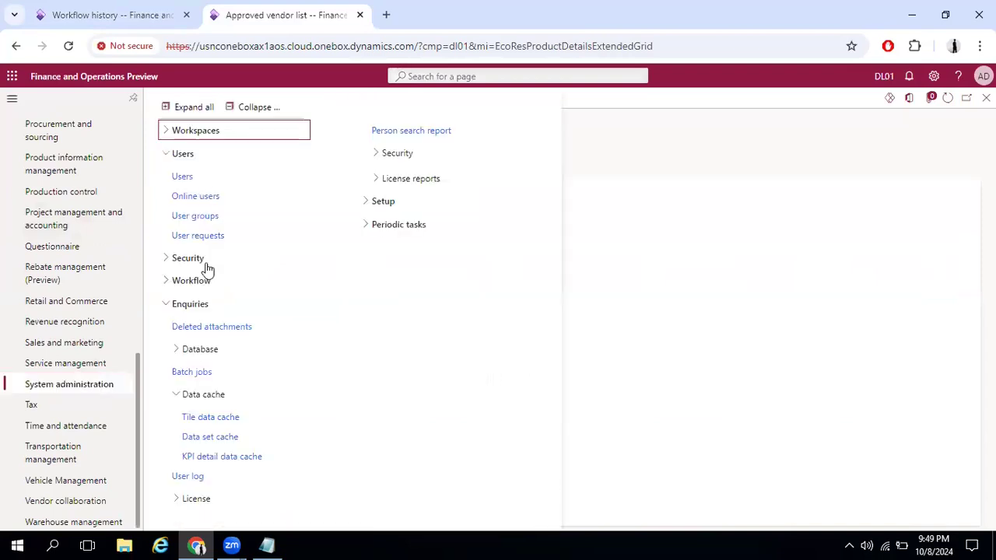
click(193, 373)
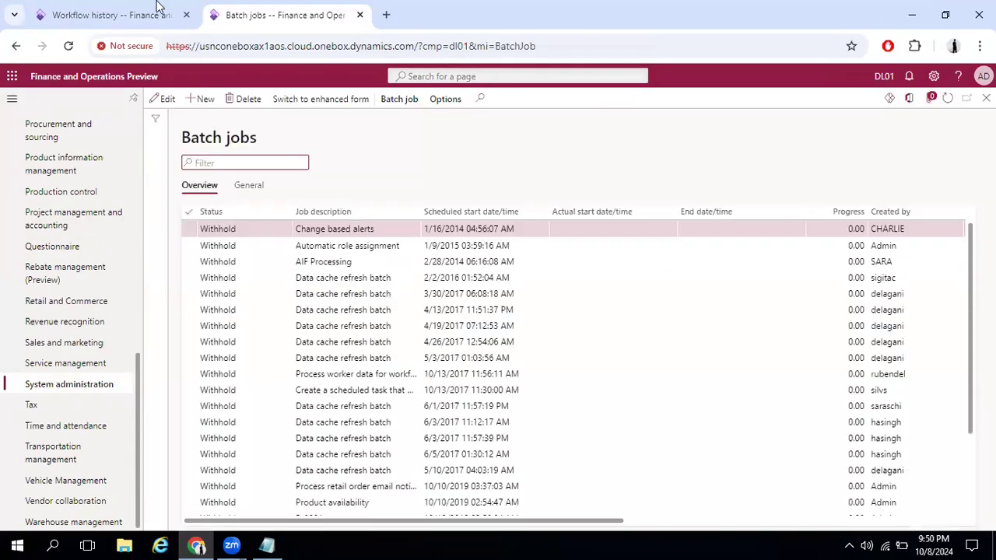
Select the words "Purchase order" in the workflow history's record title and return to the batch jobs tab
click(112, 15)
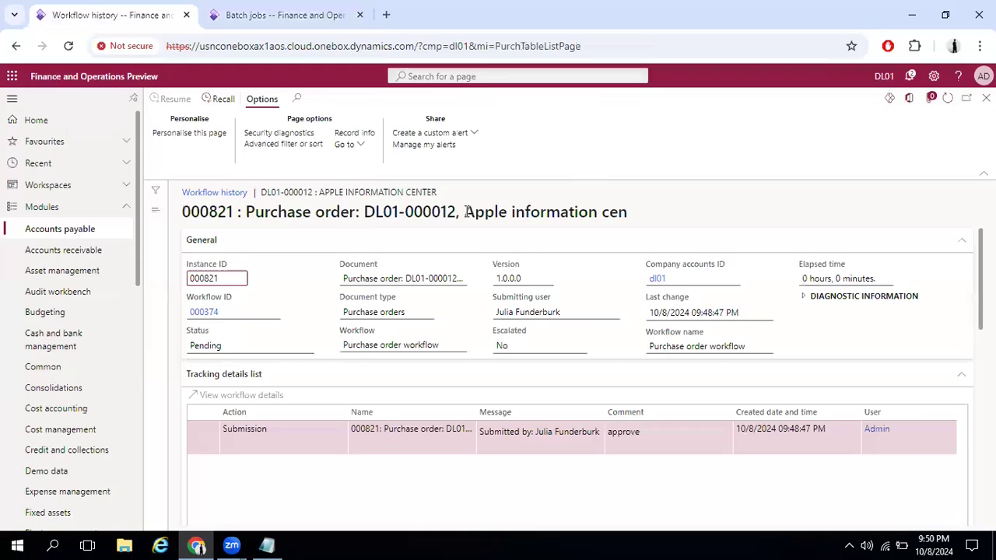
drag(251, 209, 356, 206)
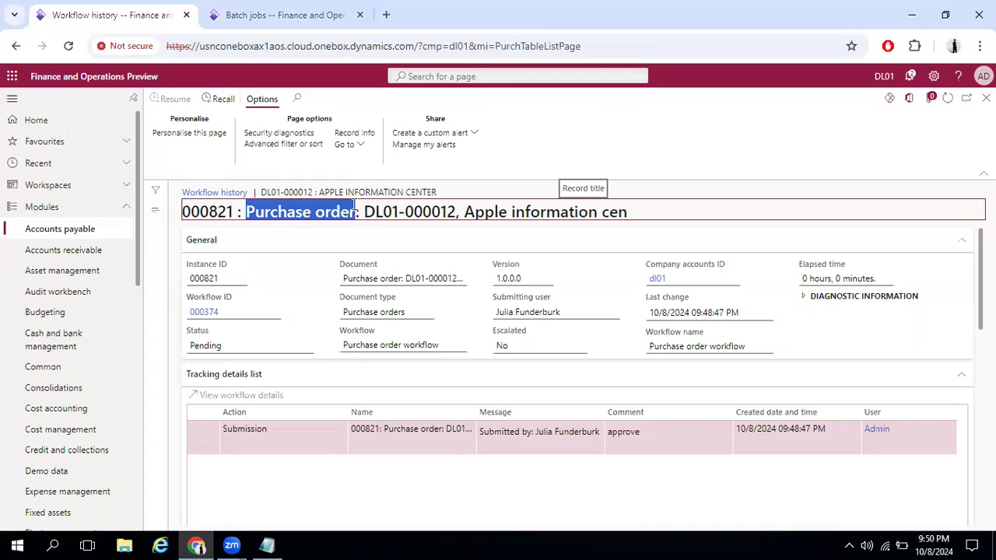
click(243, 22)
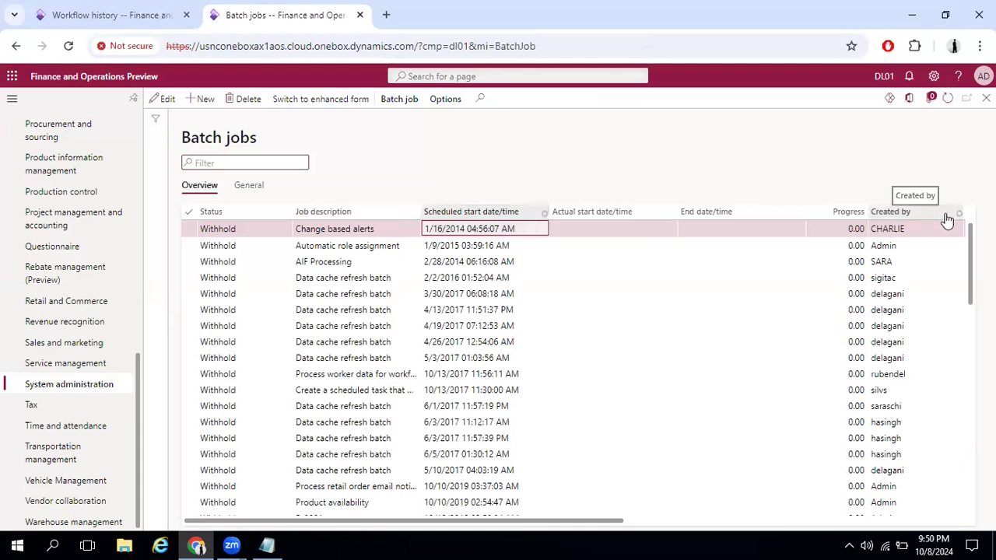
Sort the batch jobs by scheduled start date/time from newest to oldest and look through the list
click(479, 211)
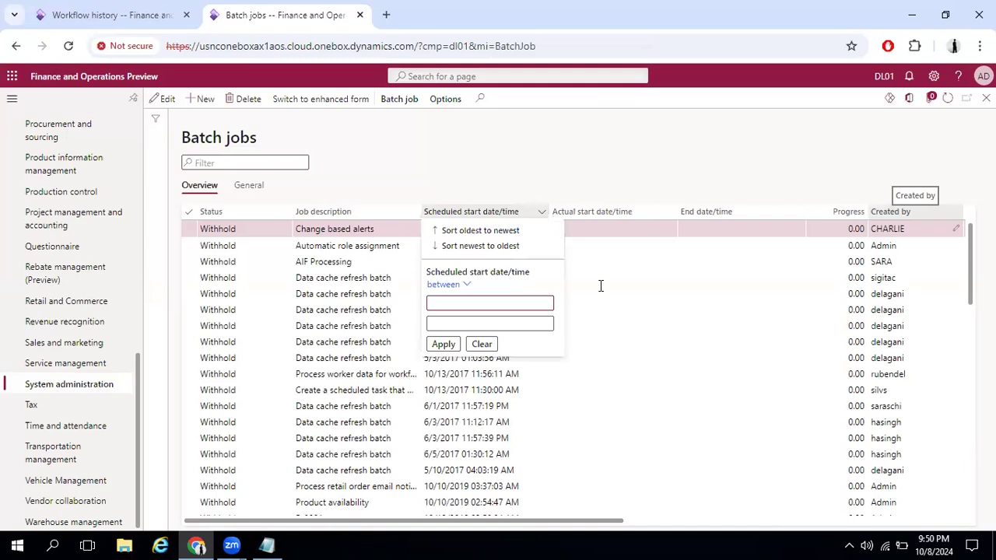
click(478, 243)
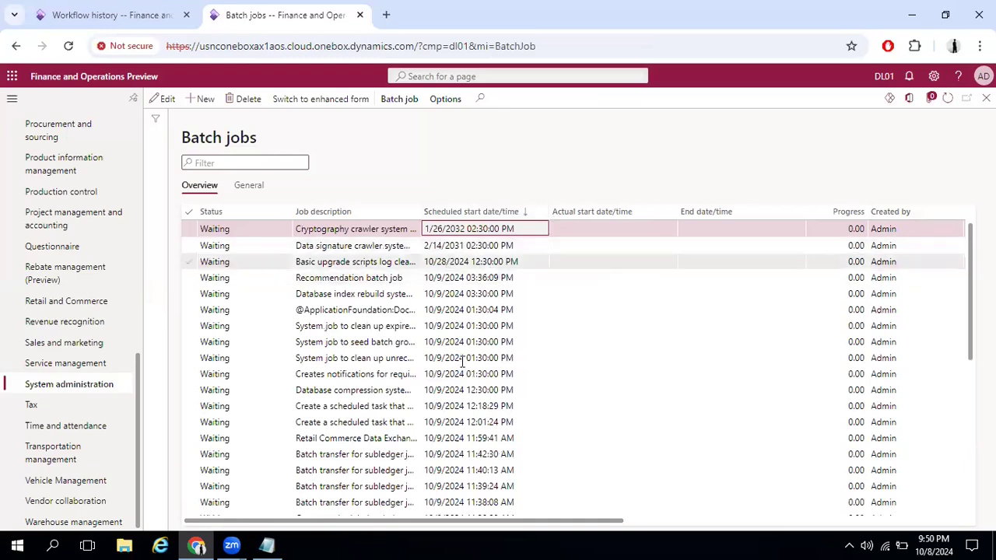
scroll(462, 361, down, 5)
scroll(807, 343, up, 5)
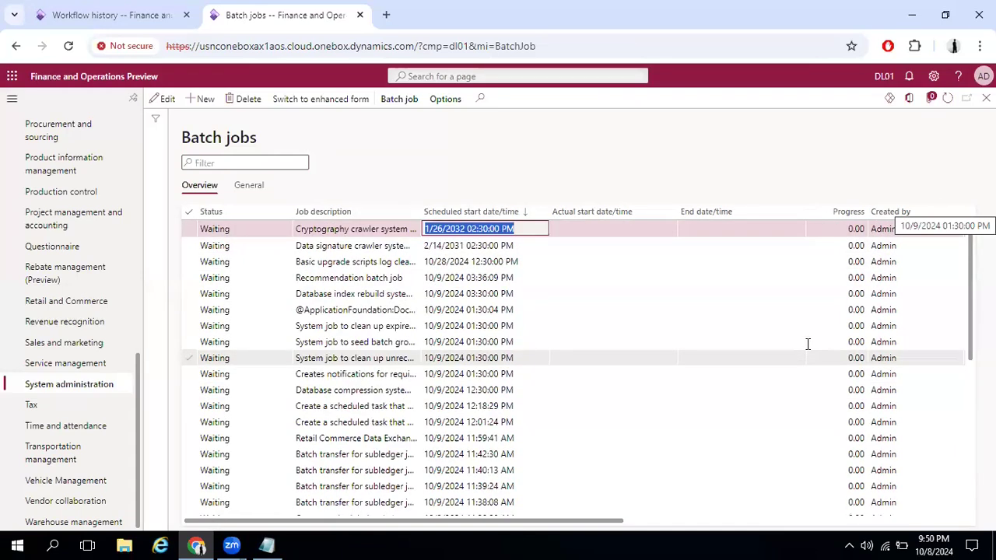
scroll(557, 411, down, 5)
scroll(557, 411, down, 5)
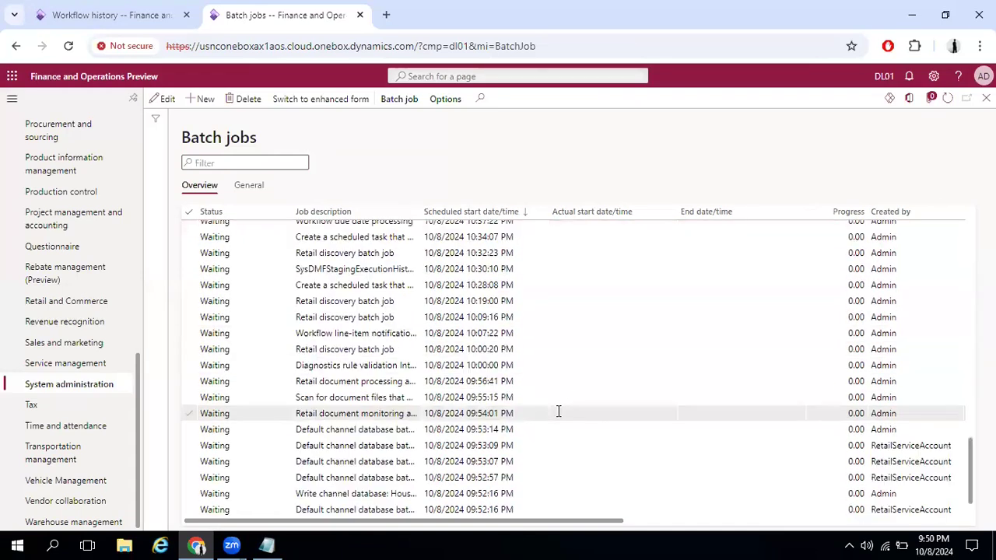
scroll(558, 411, up, 2)
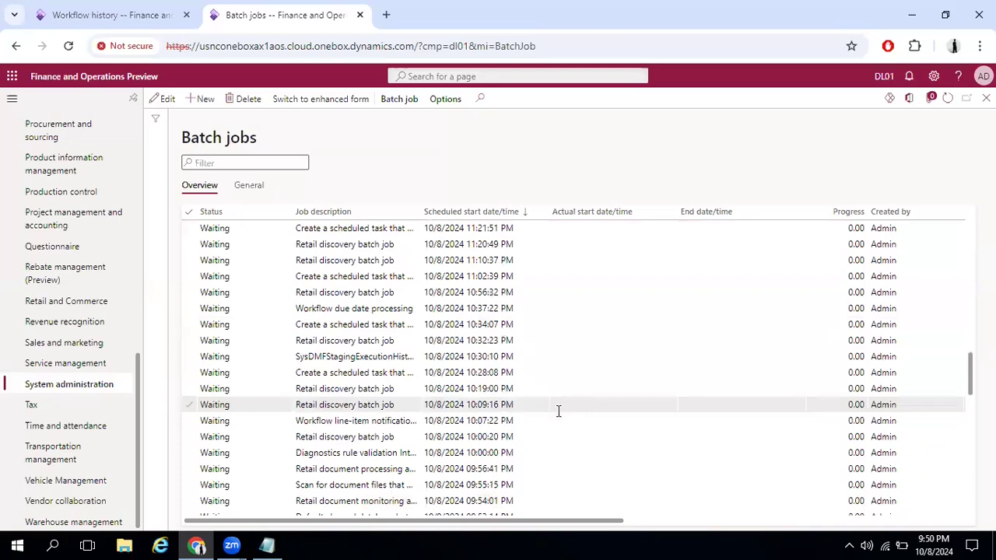
scroll(558, 411, up, 2)
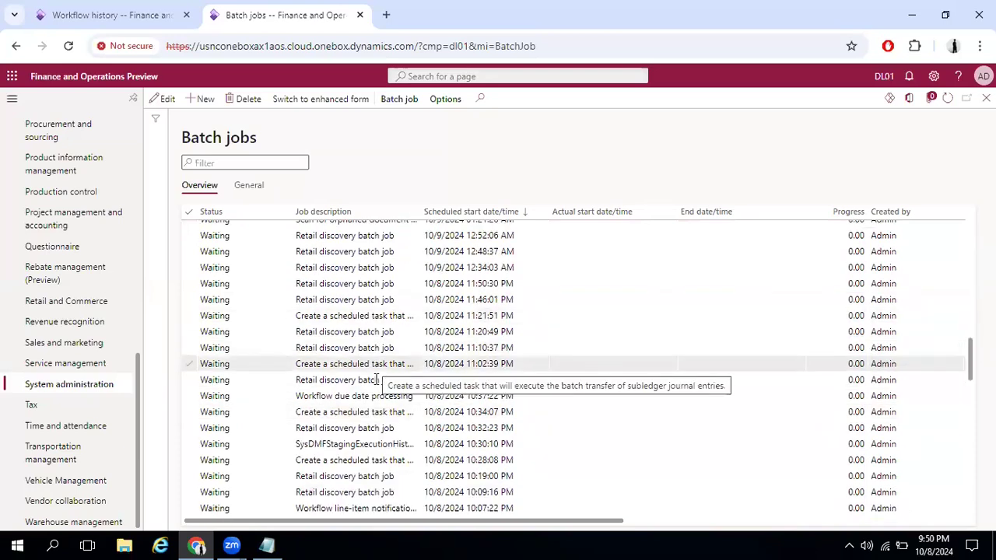
Filter the batch jobs by a job description that begins with "Purchase order"
click(397, 220)
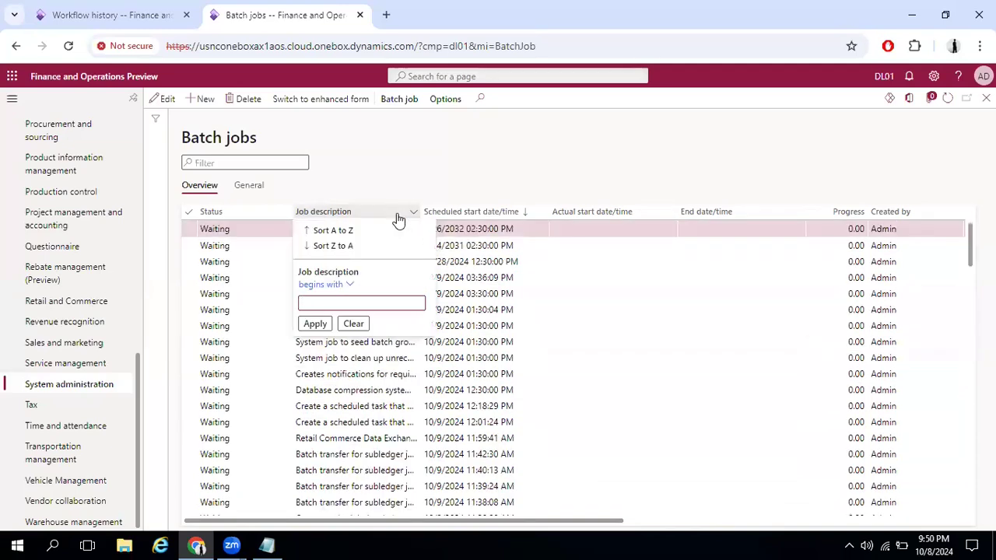
text(Purchase order)
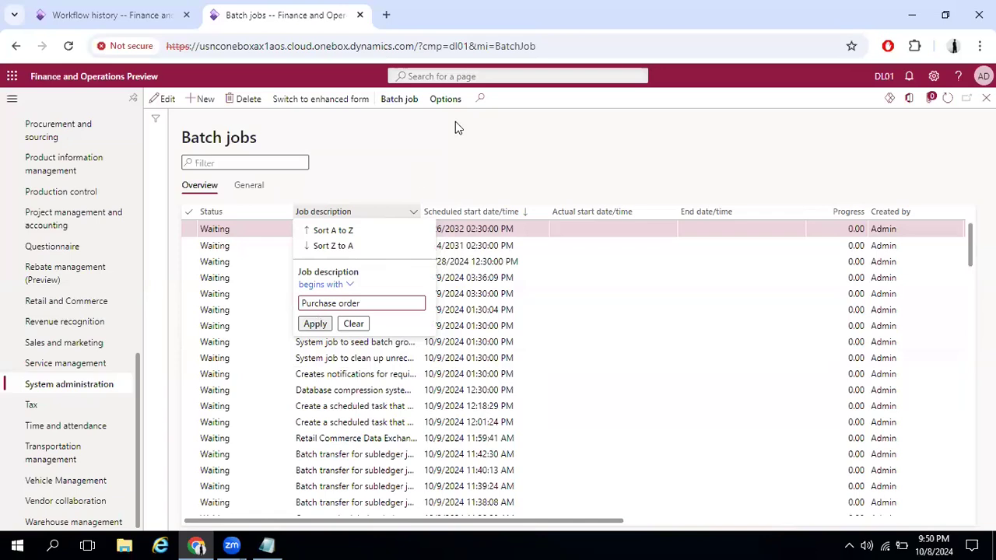
key(Escape)
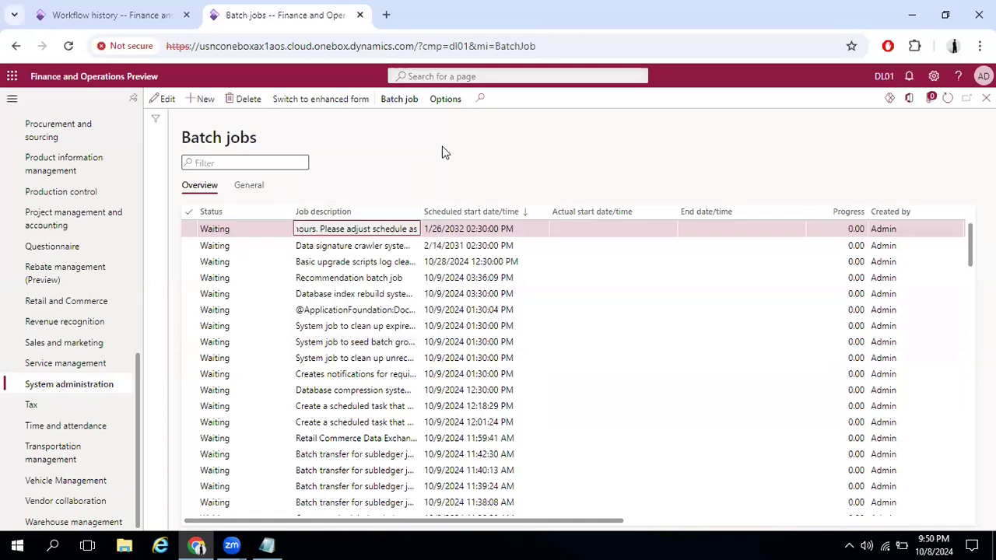
click(364, 212)
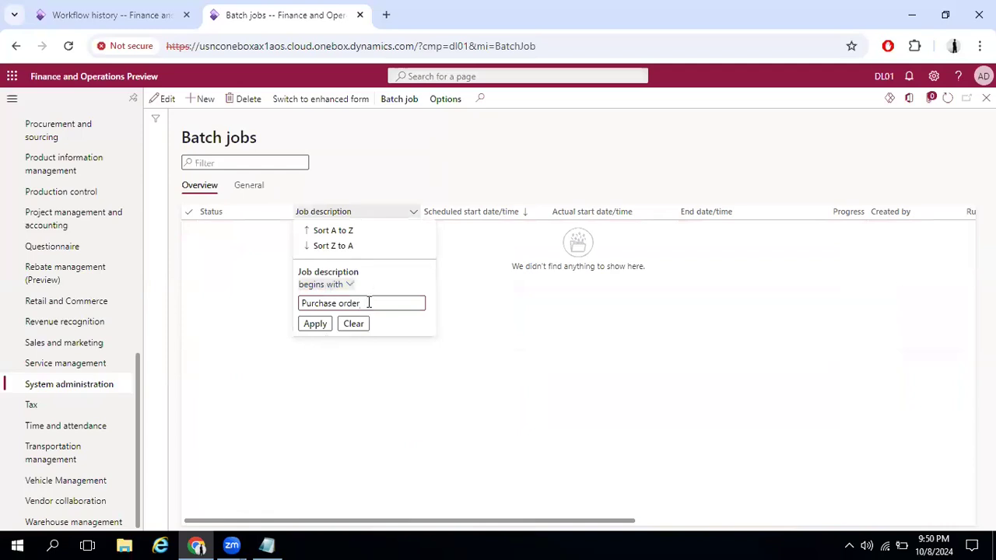
Filter the batch jobs by a job description that contains "Purchase"
double_click(339, 303)
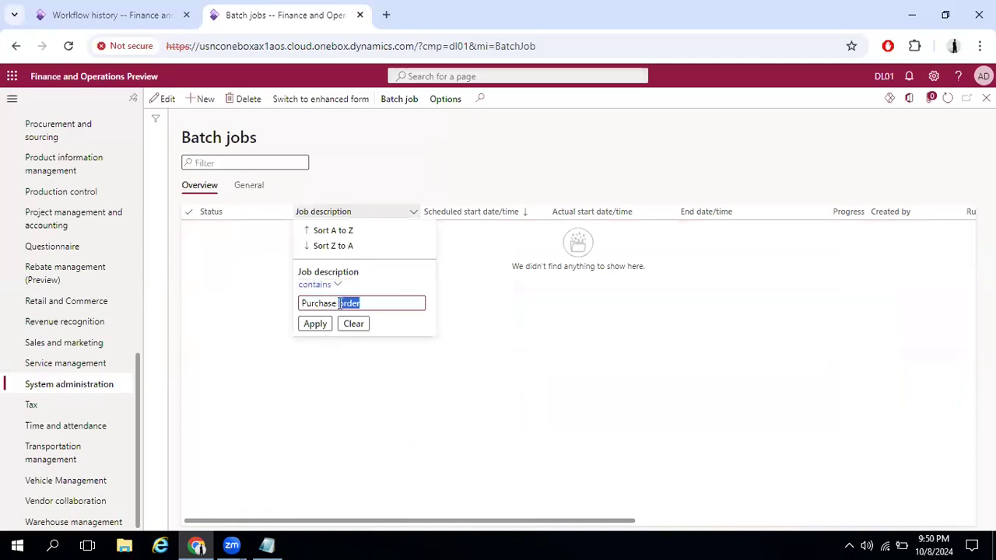
key(BackSpace)
click(315, 324)
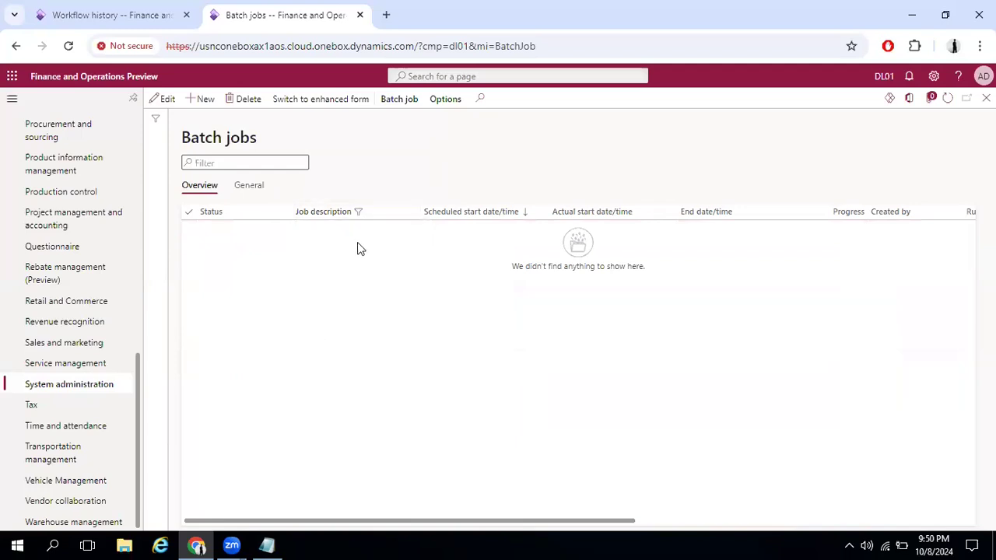
Refresh the workflow history in its browser tab and return to the batch jobs
click(155, 15)
click(949, 102)
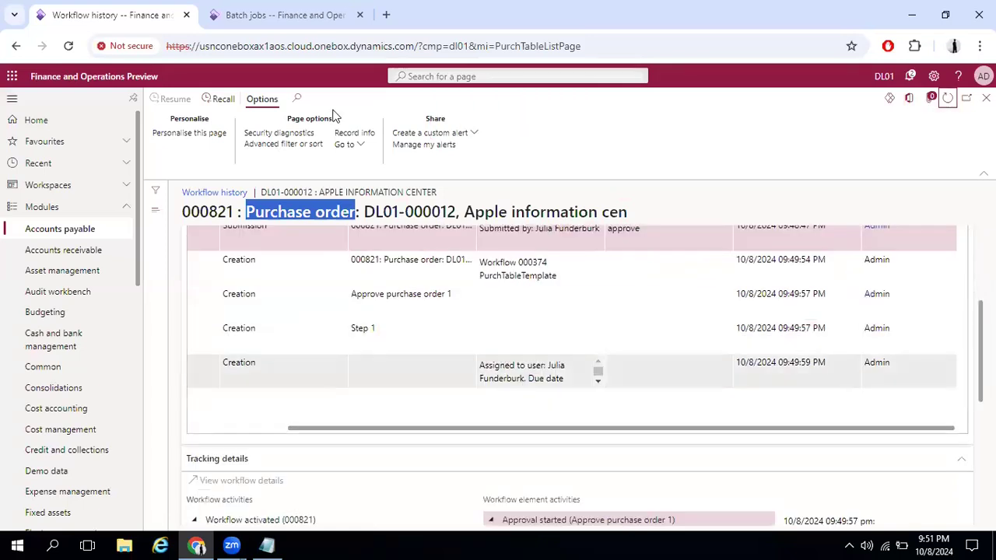
key(ctrl+Tab)
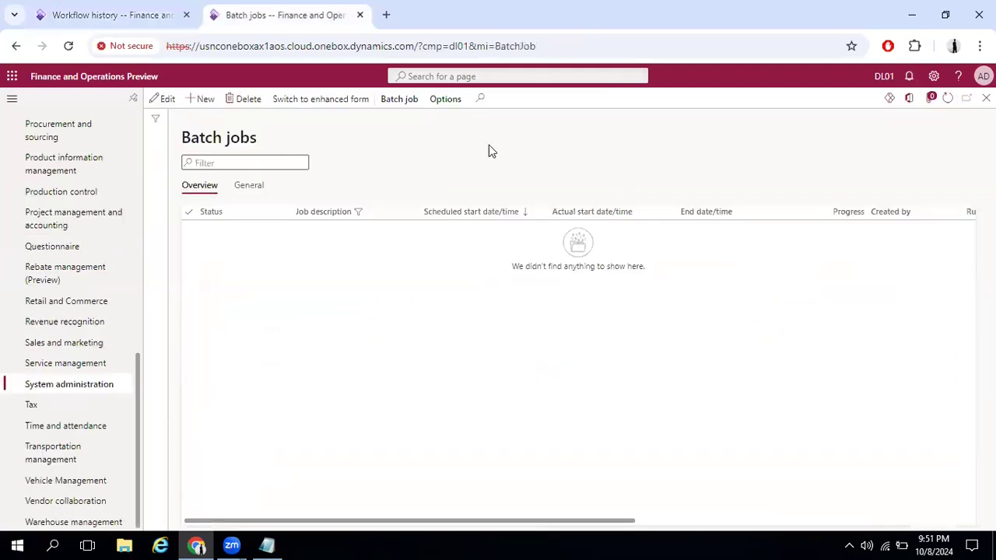
Open Users in System administration to view the Admin user's details and assigned roles
click(69, 388)
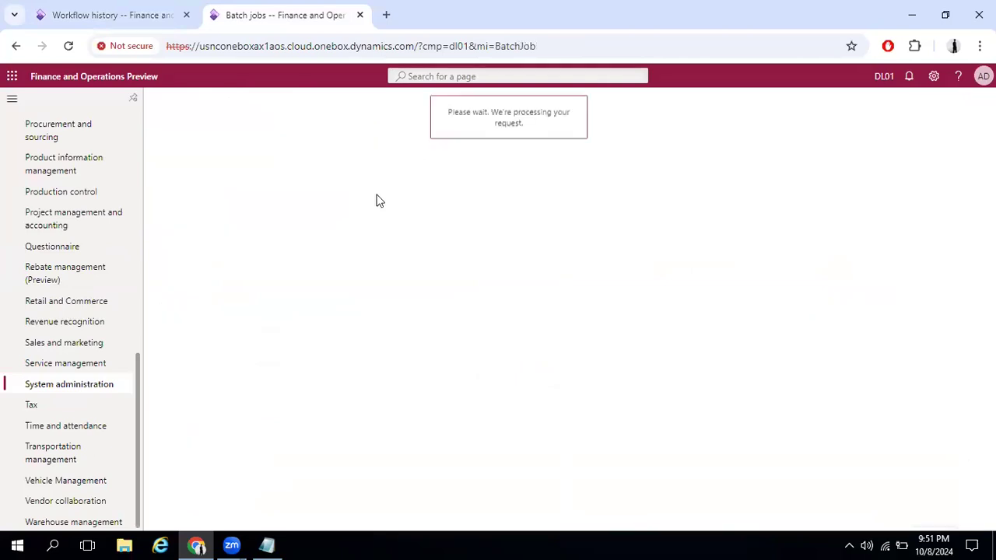
click(215, 267)
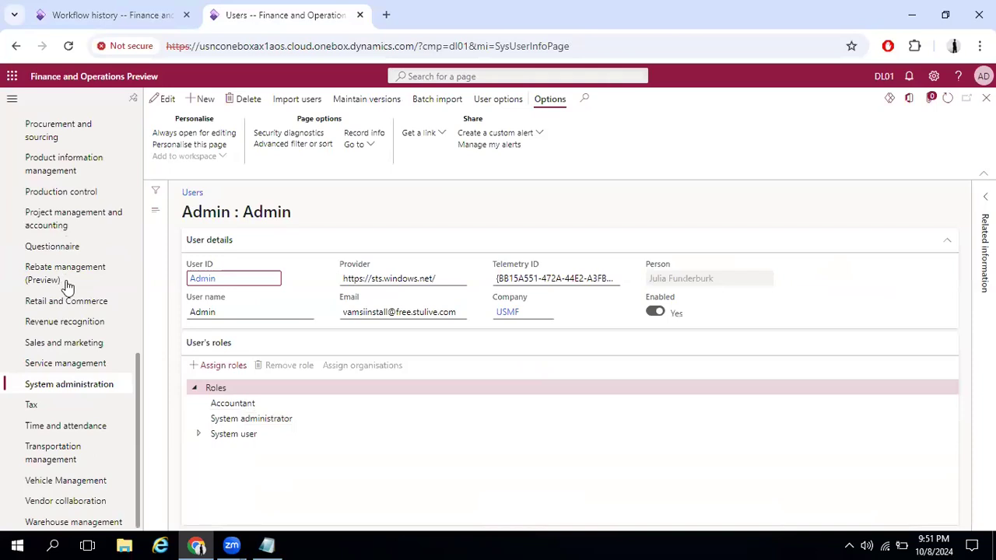
Open Work items assigned to me in the Common module and open the purchase order whose subject is PO Approval
scroll(68, 286, up, 10)
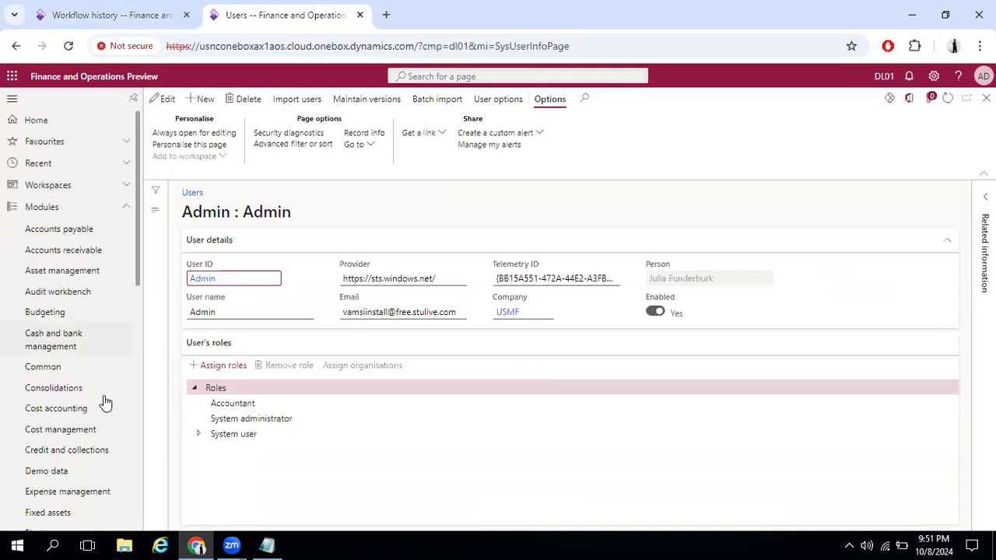
click(62, 373)
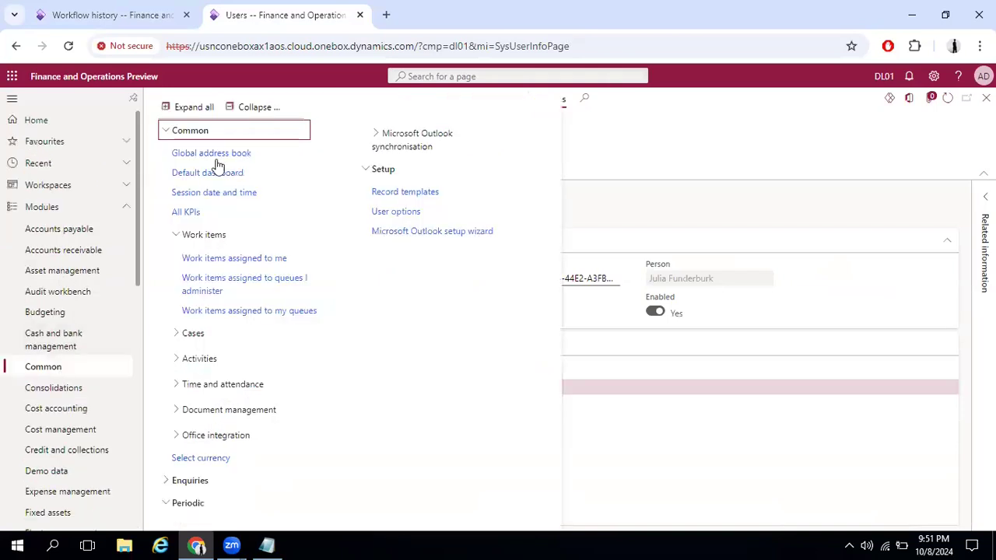
click(226, 259)
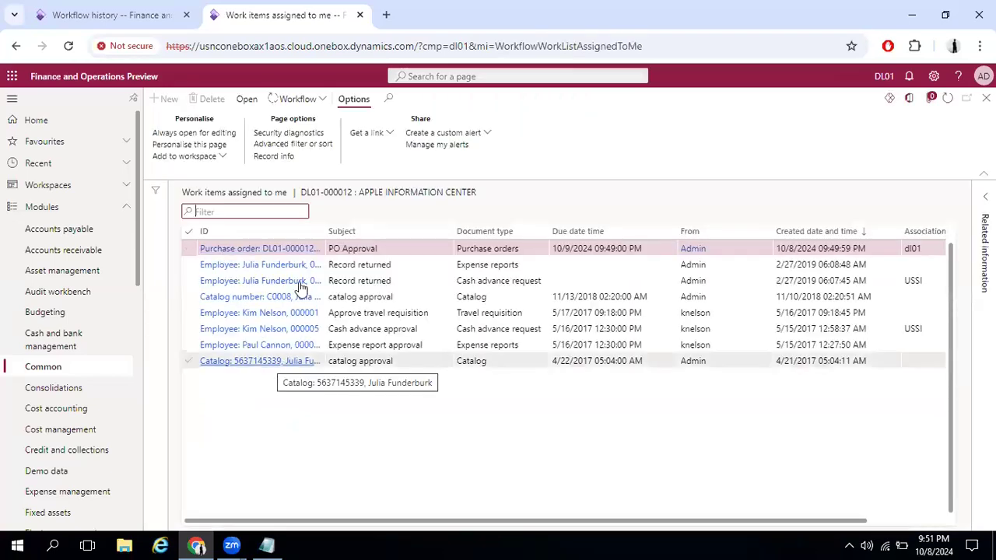
click(295, 249)
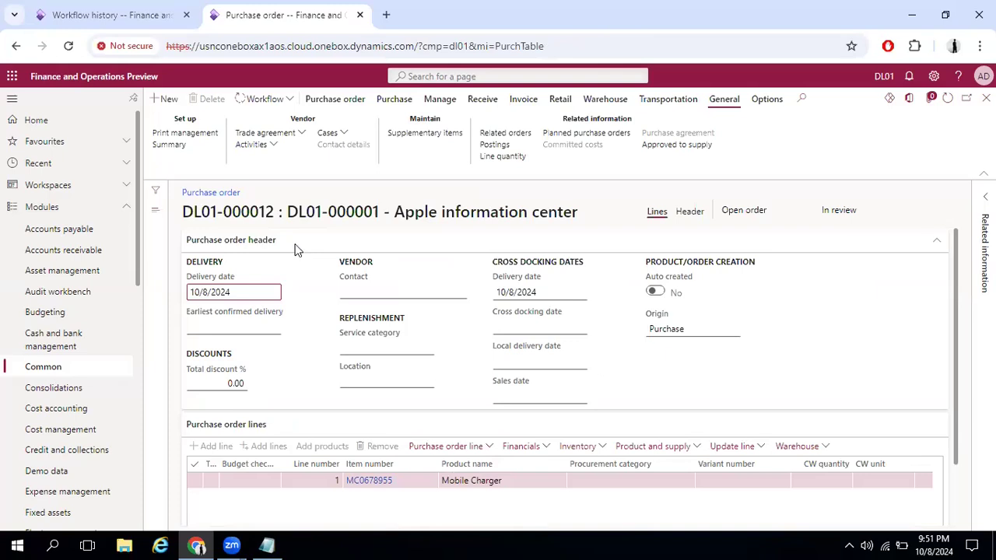
Approve the purchase order in its workflow with the comment "Approved"
click(289, 101)
click(260, 160)
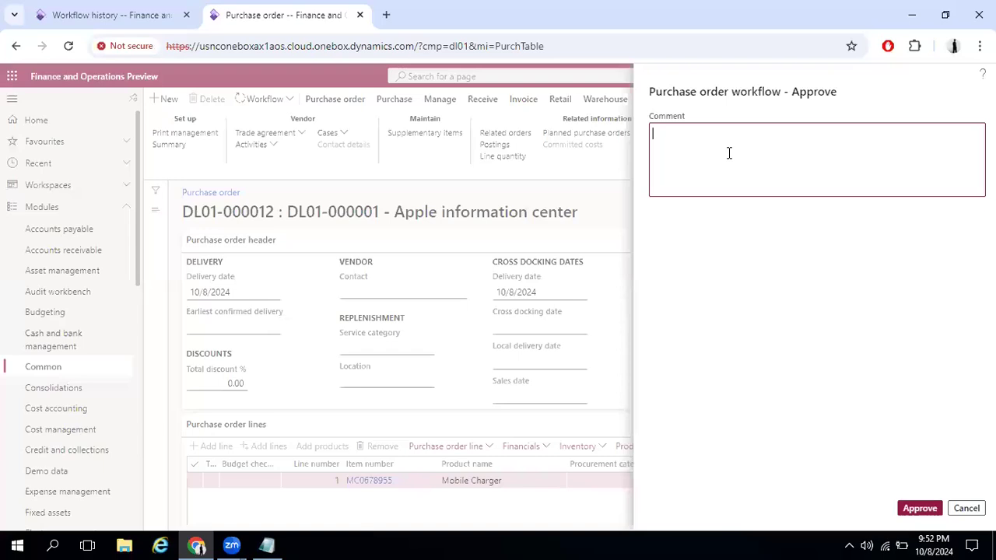
text(Approved)
click(916, 513)
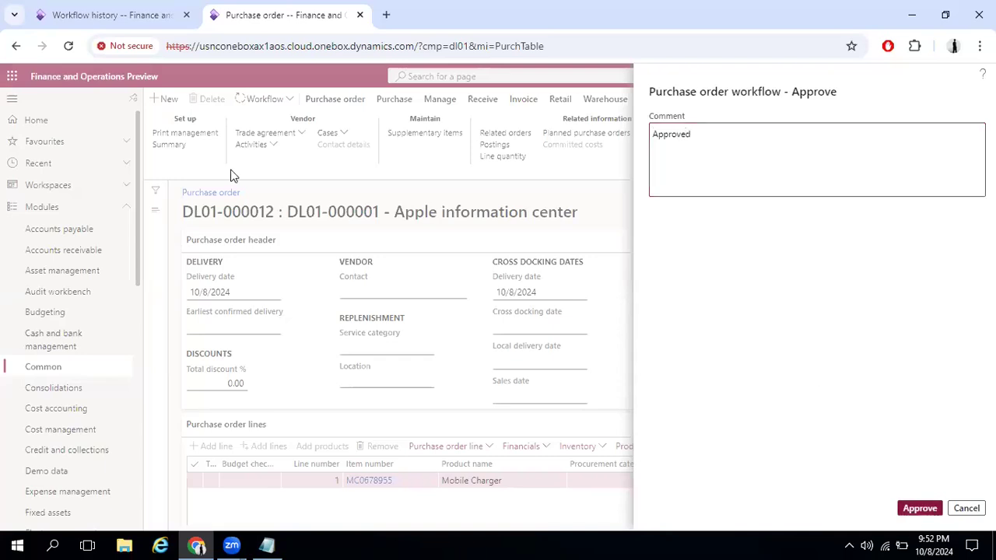
Refresh the workflow history in the other browser tab and check the approval status on the purchase order
click(291, 99)
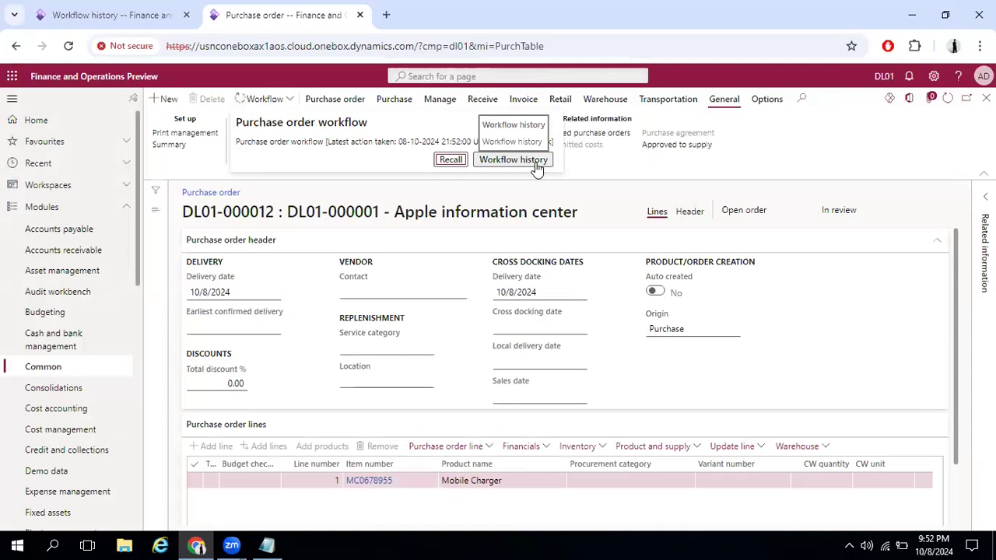
click(127, 8)
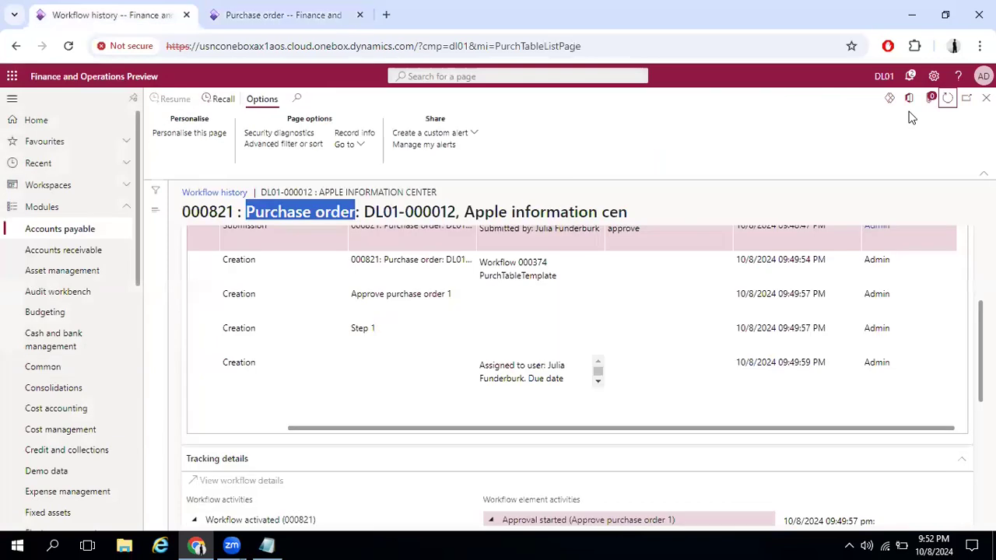
click(947, 98)
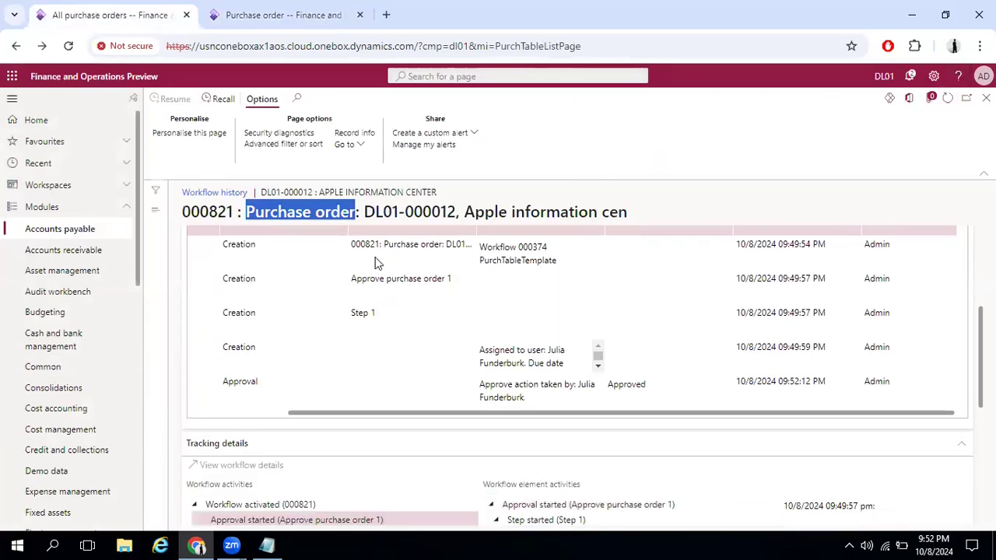
click(946, 98)
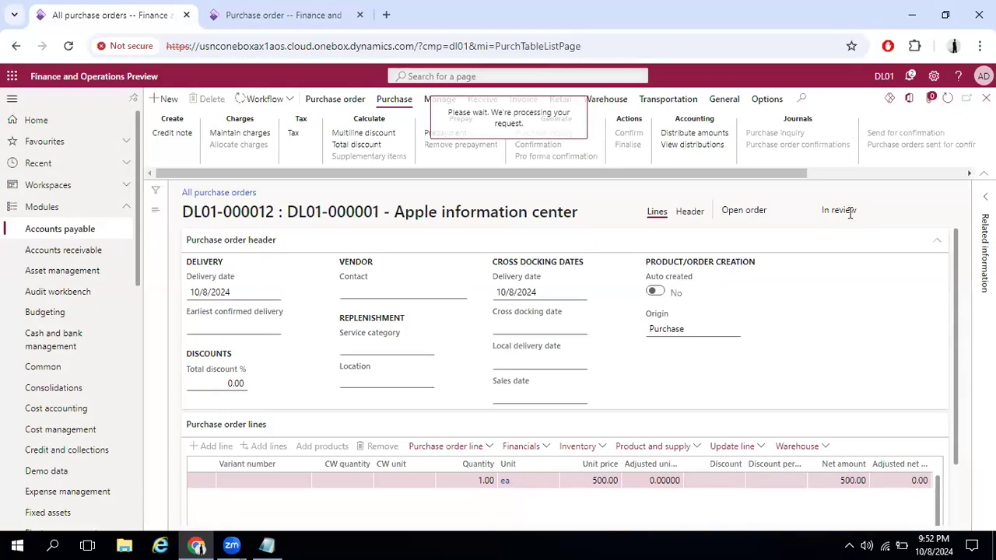
drag(837, 206, 815, 206)
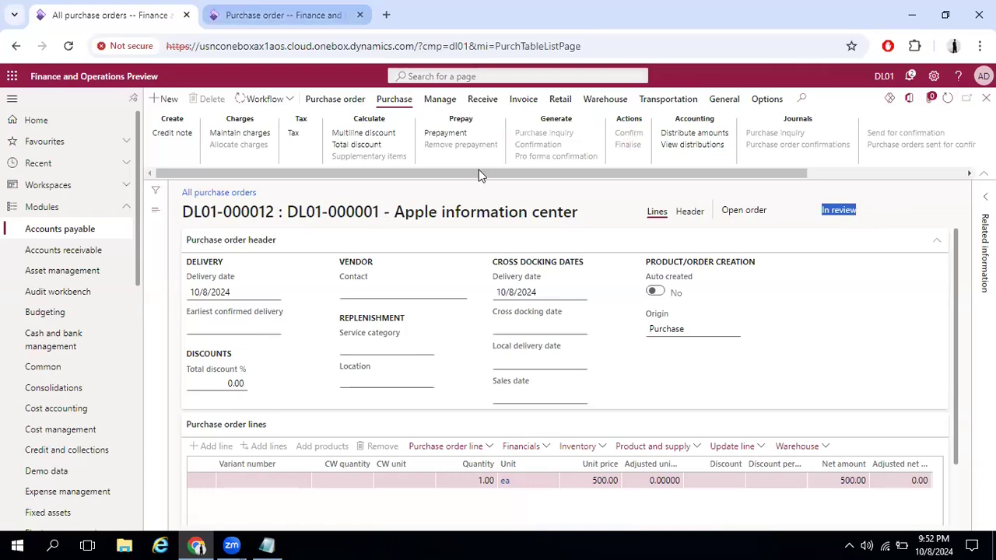
Return to the purchase order's tab in which the approval was given, refresh it and open its workflow history
click(284, 15)
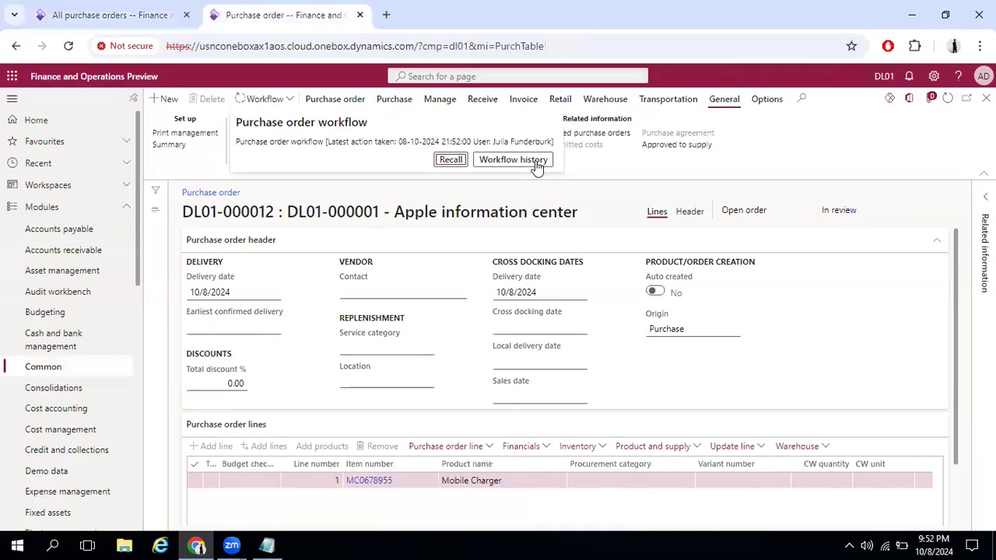
click(947, 100)
click(948, 99)
click(504, 163)
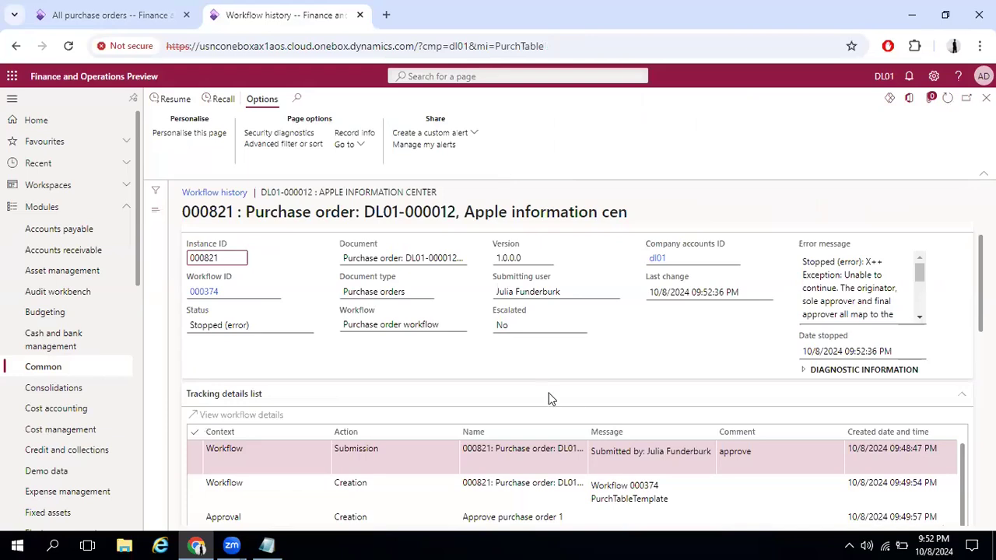
Examine the workflow history's tracking details and select the exception text of the stopped workflow
scroll(549, 399, down, 3)
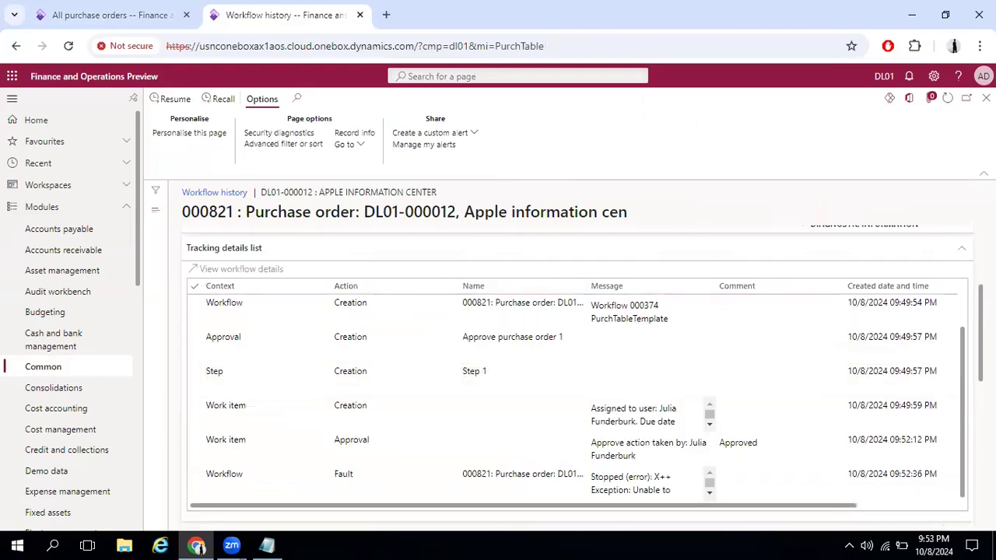
scroll(548, 366, down, 1)
scroll(438, 436, down, 4)
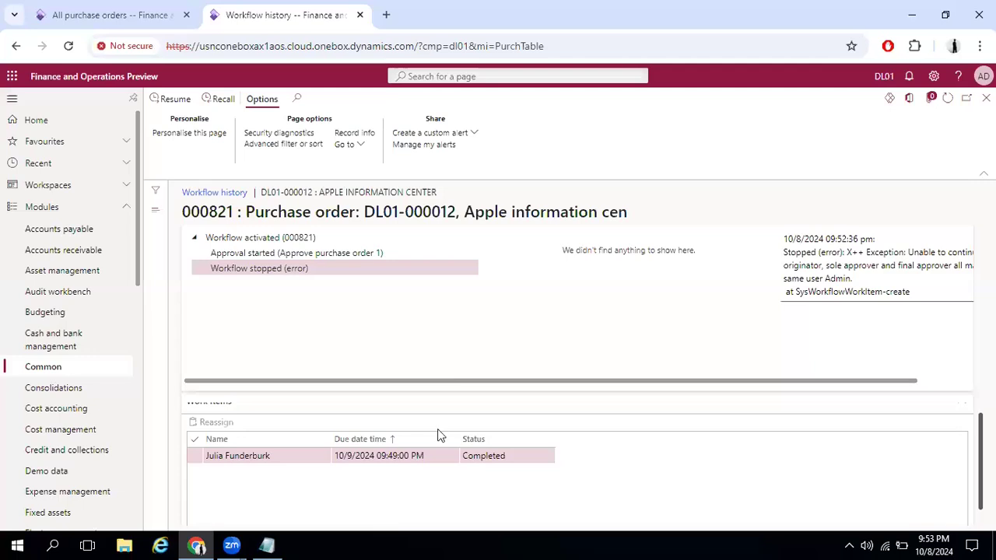
scroll(454, 386, up, 1)
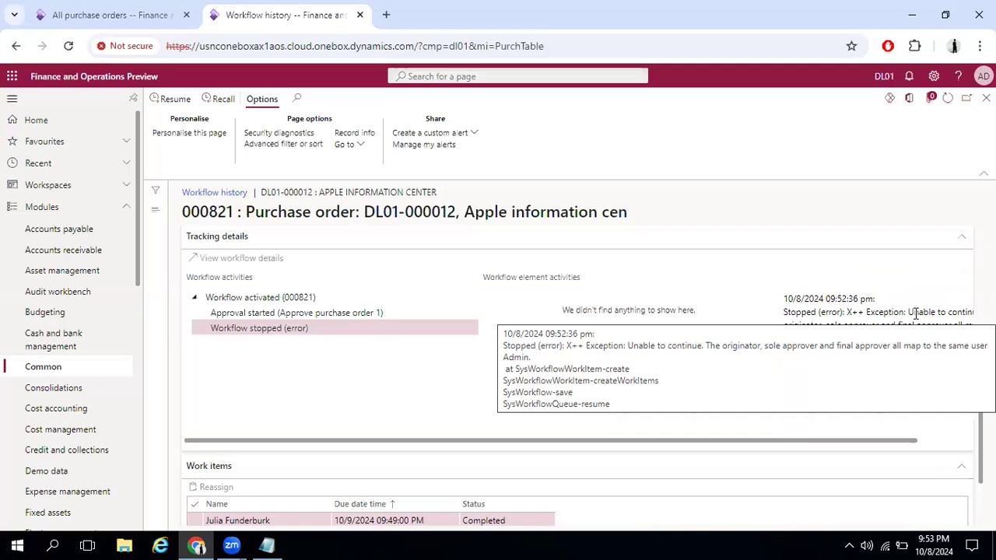
click(842, 312)
drag(845, 311, 928, 320)
drag(819, 342, 866, 350)
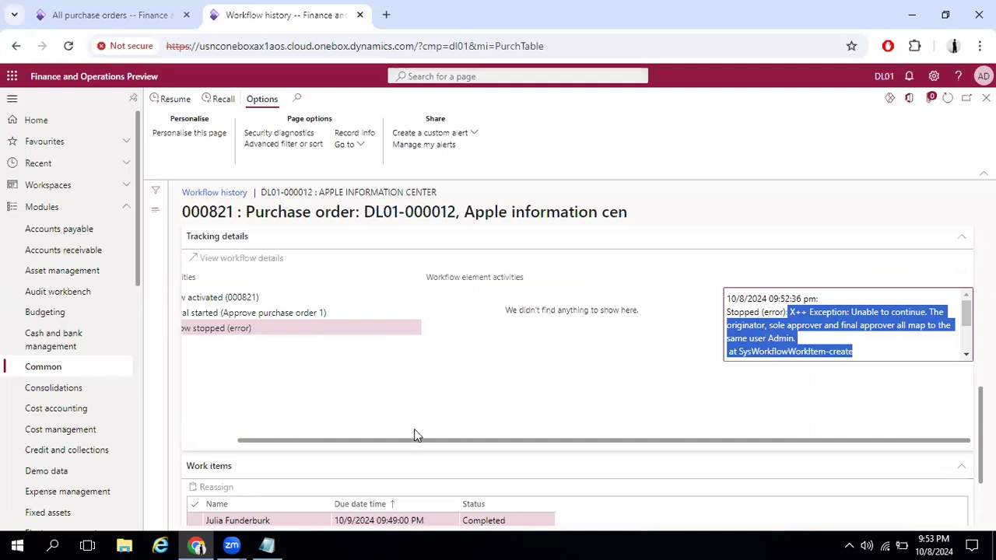
Check the work item's assignee and status, and review the last entries of the tracking details list
scroll(440, 400, down, 2)
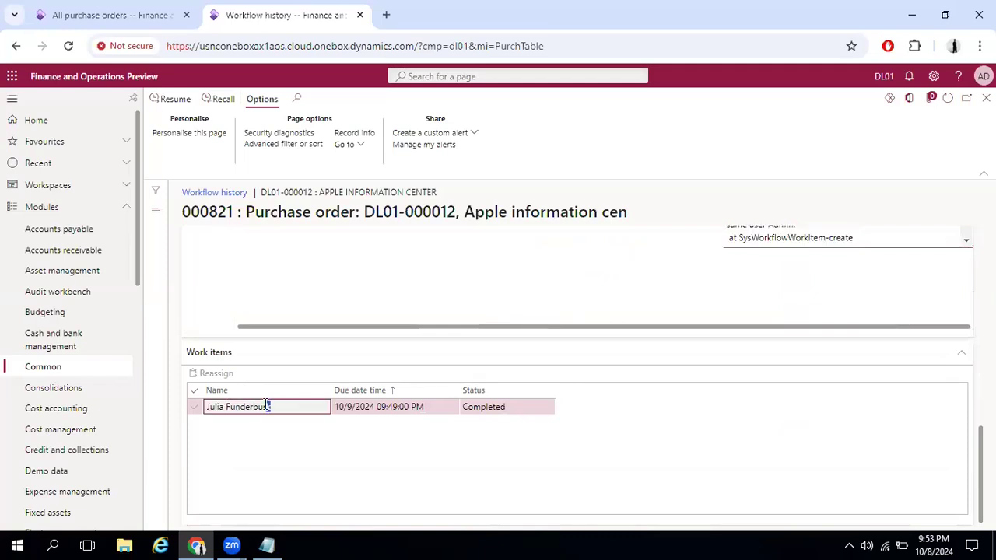
click(293, 403)
click(460, 408)
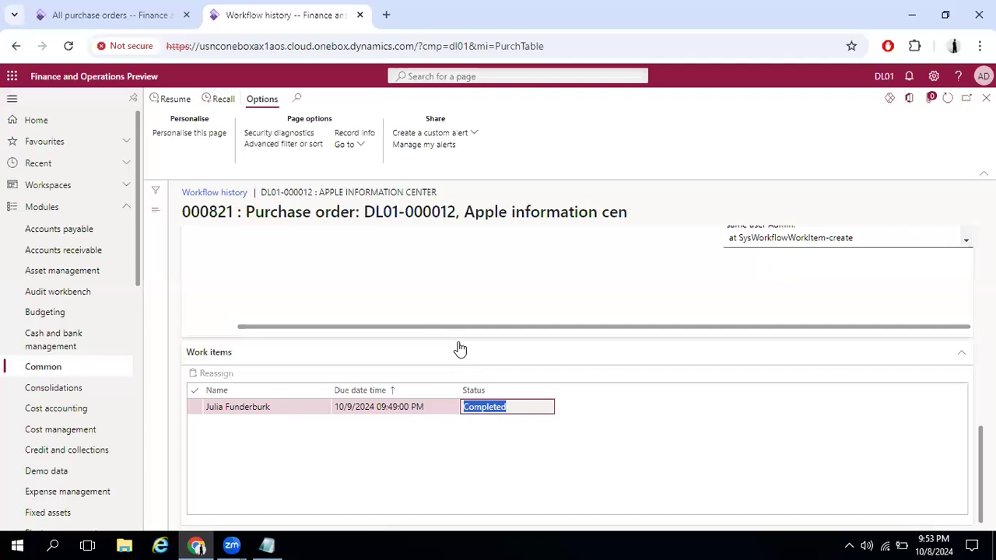
scroll(459, 348, up, 5)
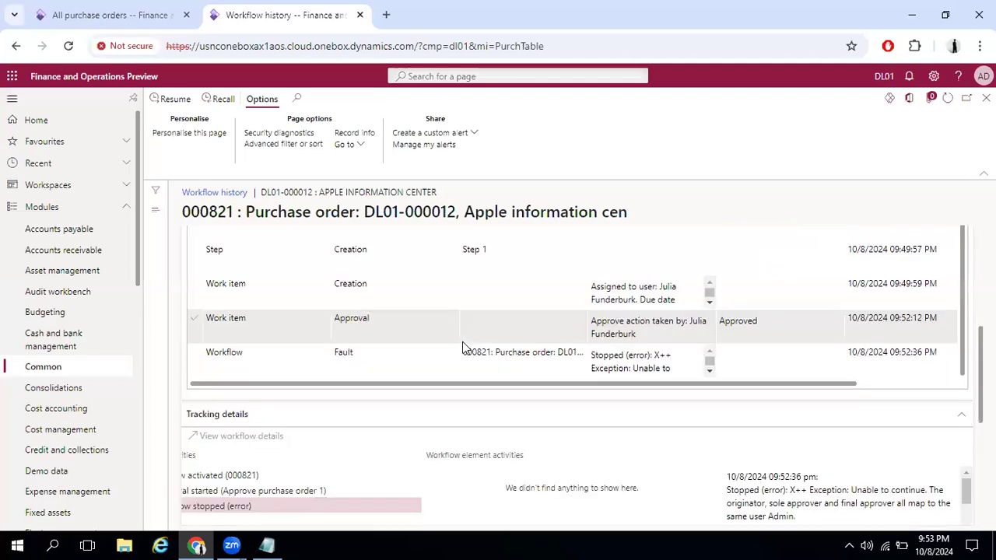
scroll(689, 342, up, 1)
scroll(689, 342, down, 1)
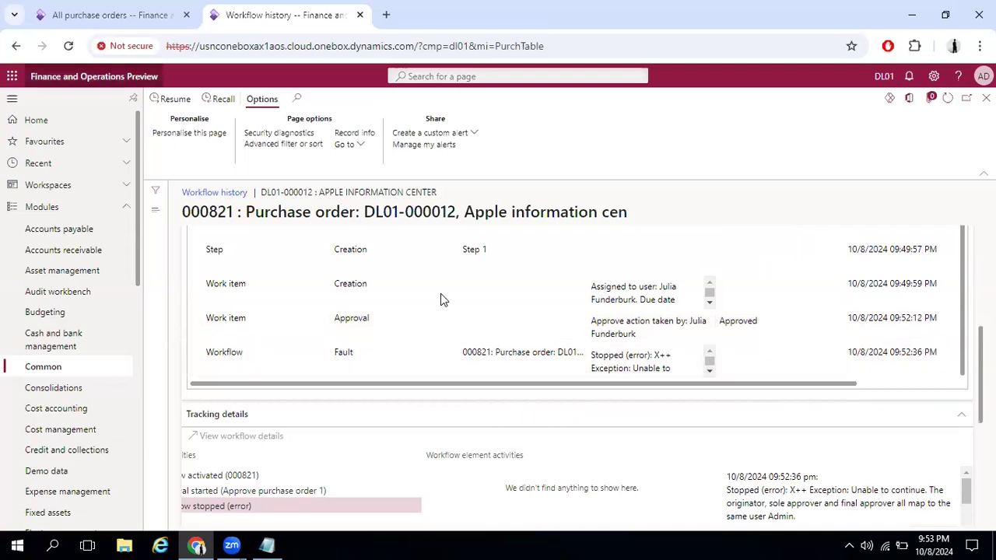
Switch to the All purchase orders browser tab and refresh the purchase order to check its approval status
click(121, 15)
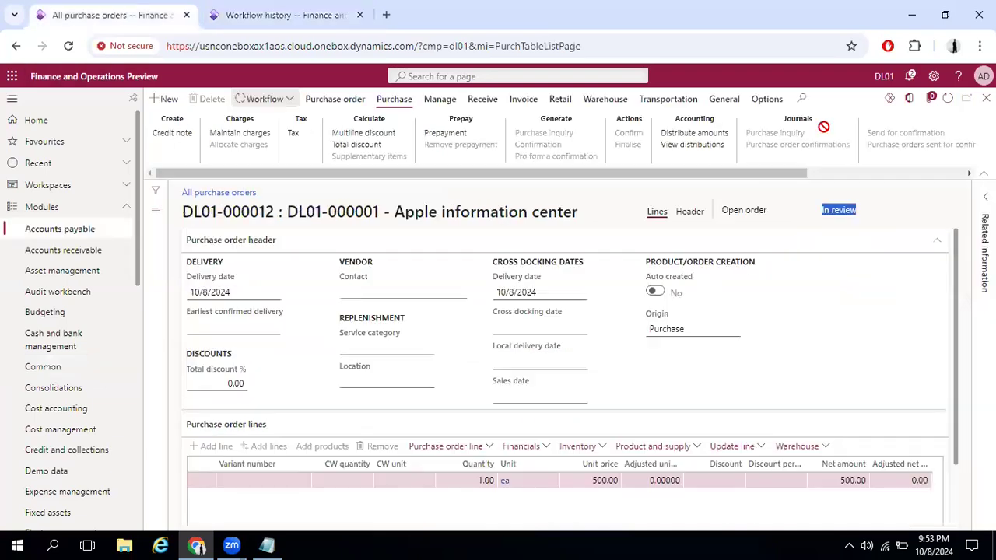
click(948, 99)
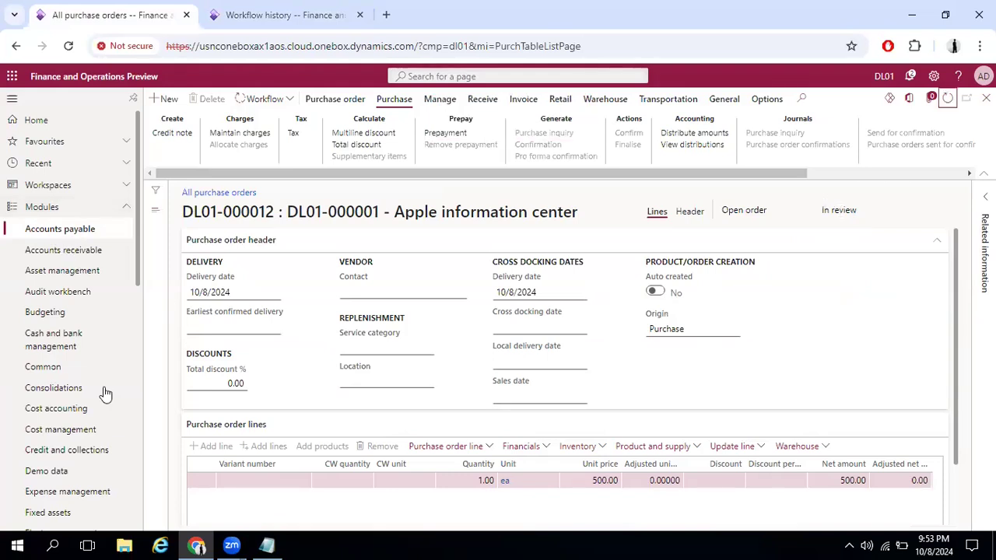
scroll(105, 394, down, 5)
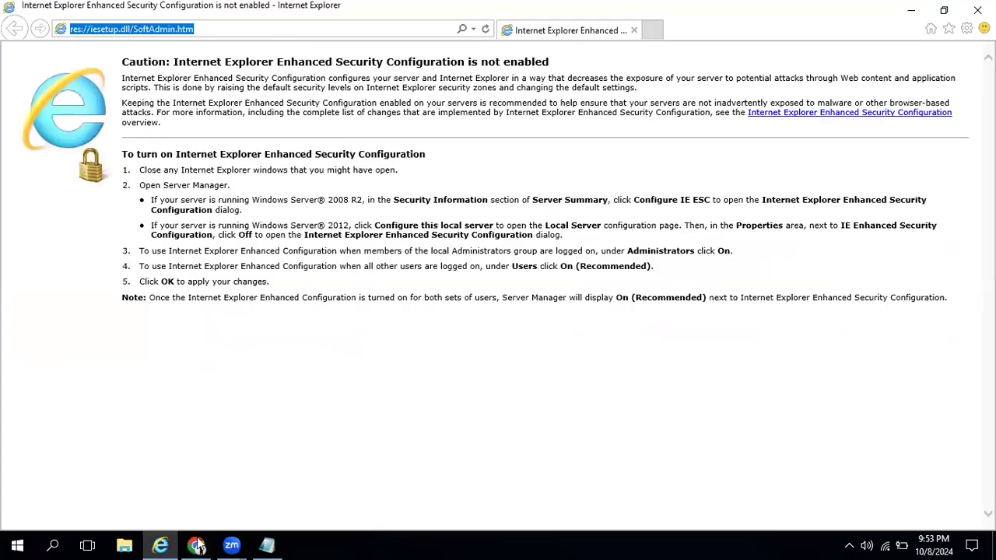
Copy the purchase order page's web address from Chrome and open it in Internet Explorer
click(198, 546)
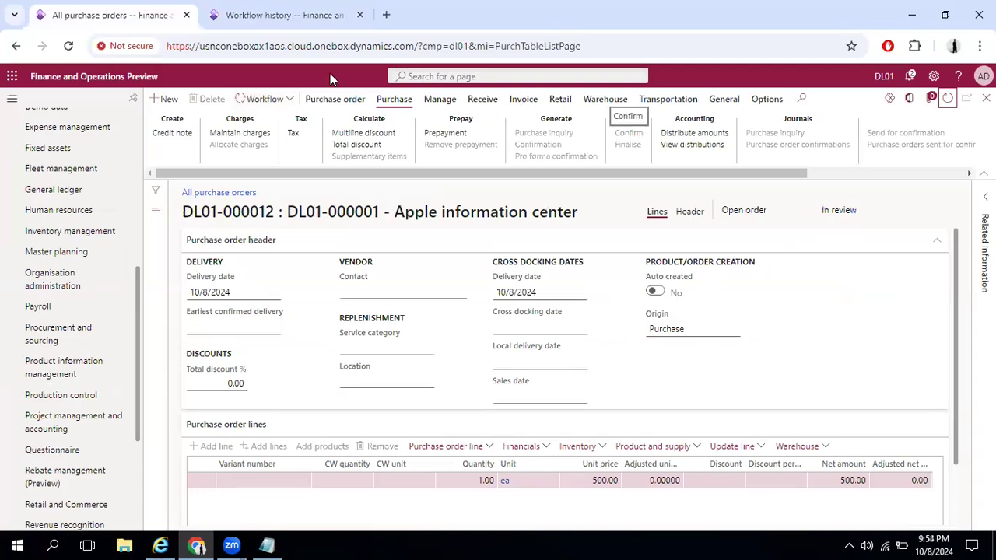
click(598, 46)
key(ctrl+c)
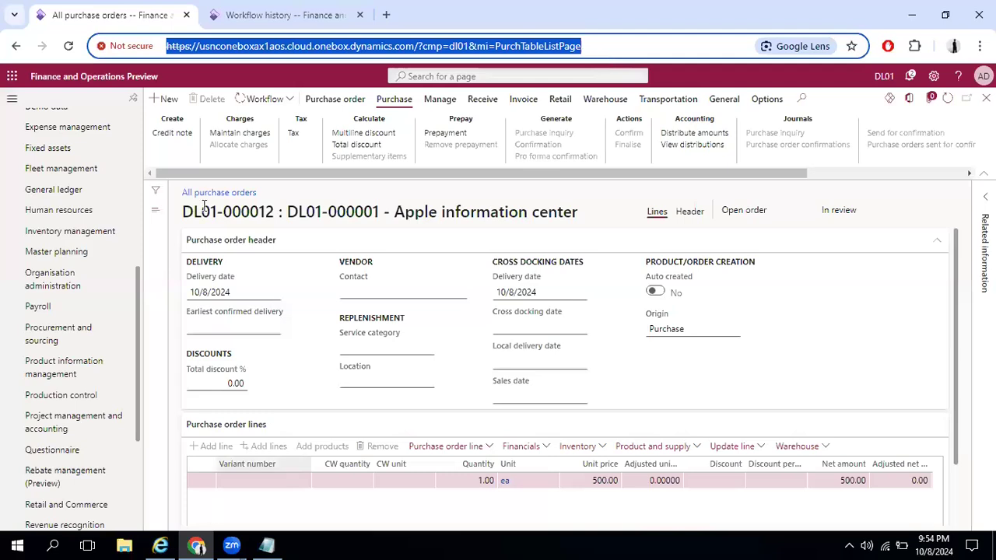
click(166, 542)
click(253, 30)
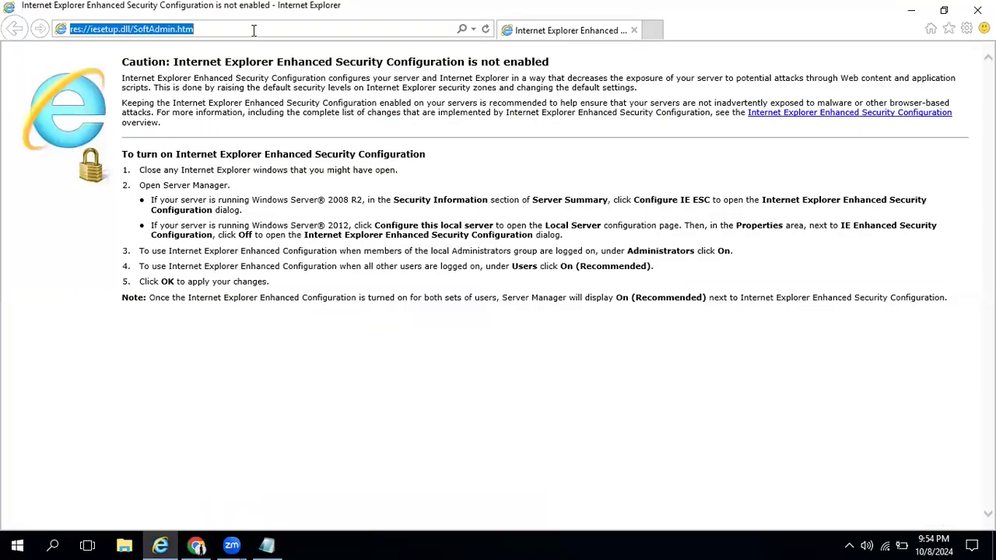
key(ctrl+v)
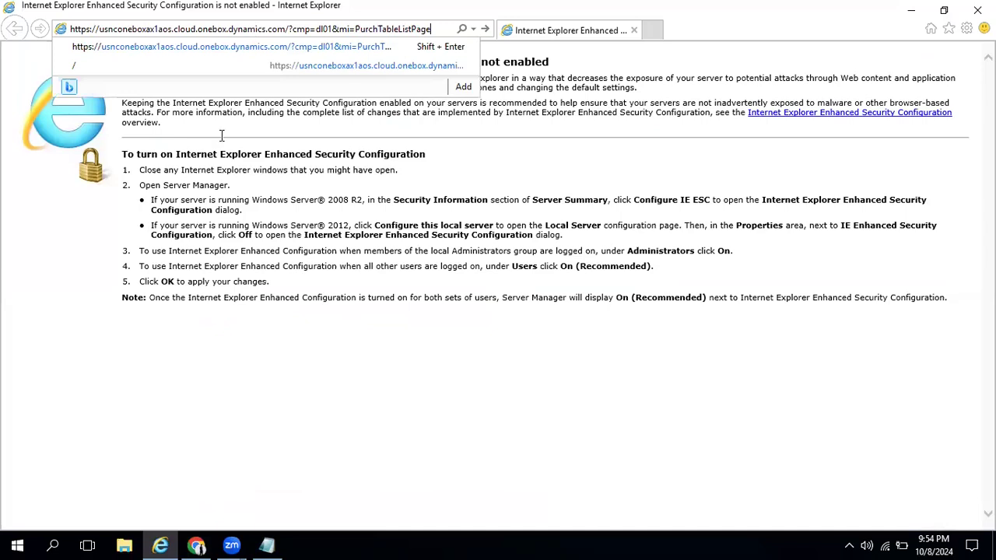
key(Return)
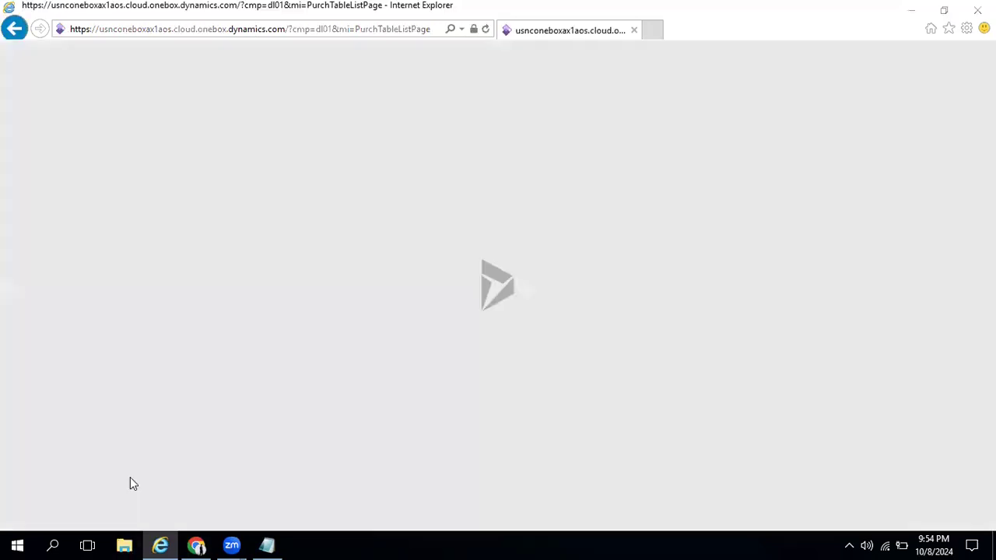
Switch to File Explorer, open the Downloads folder, refresh it and check the files by date modified
click(128, 544)
click(59, 140)
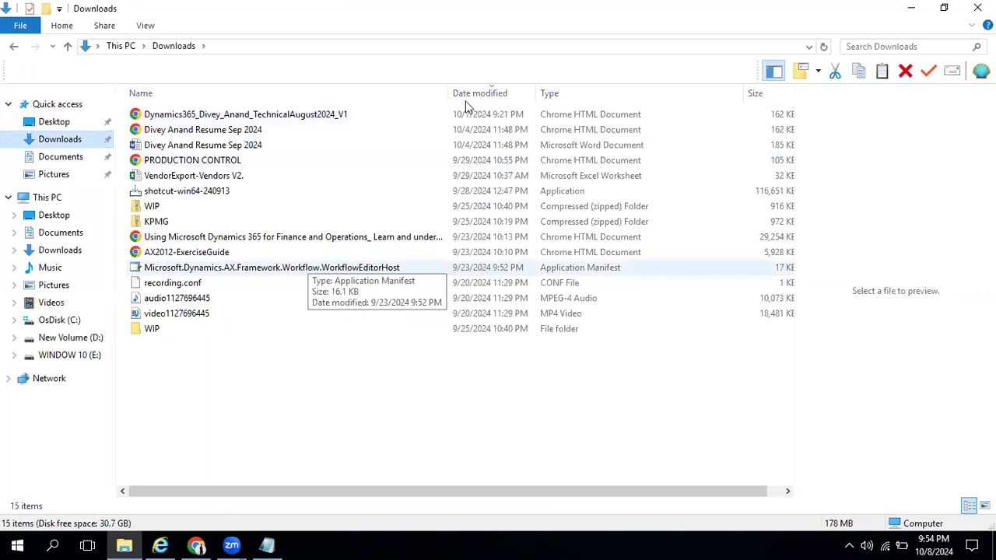
click(823, 47)
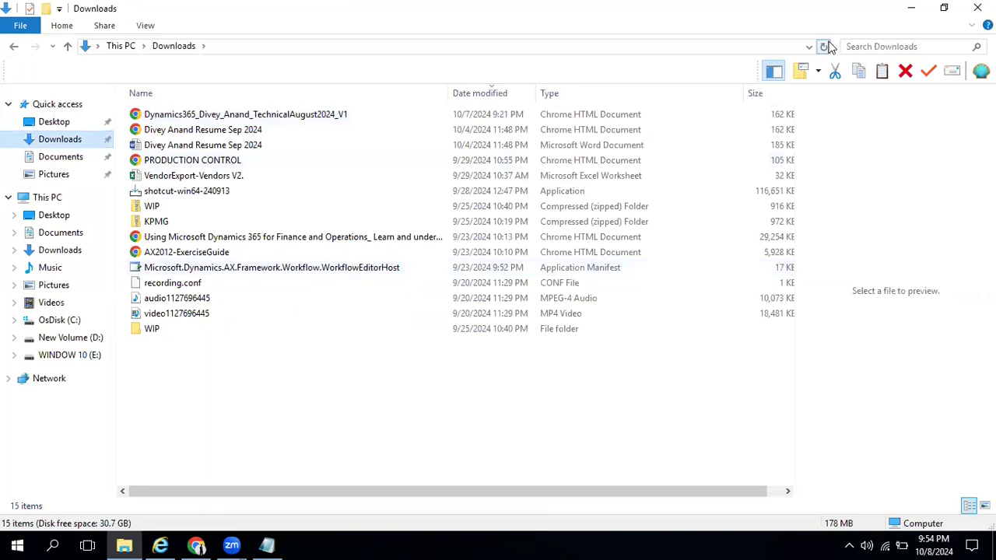
click(481, 93)
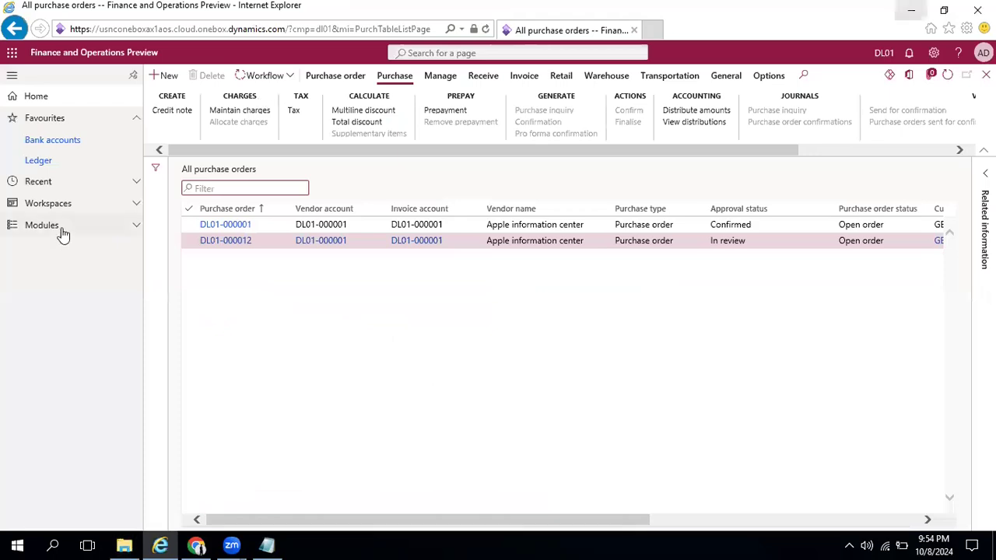
In Internet Explorer, go to the recently used Procurement and sourcing workflows page and open the Purchase order workflow in the workflow editor
click(63, 233)
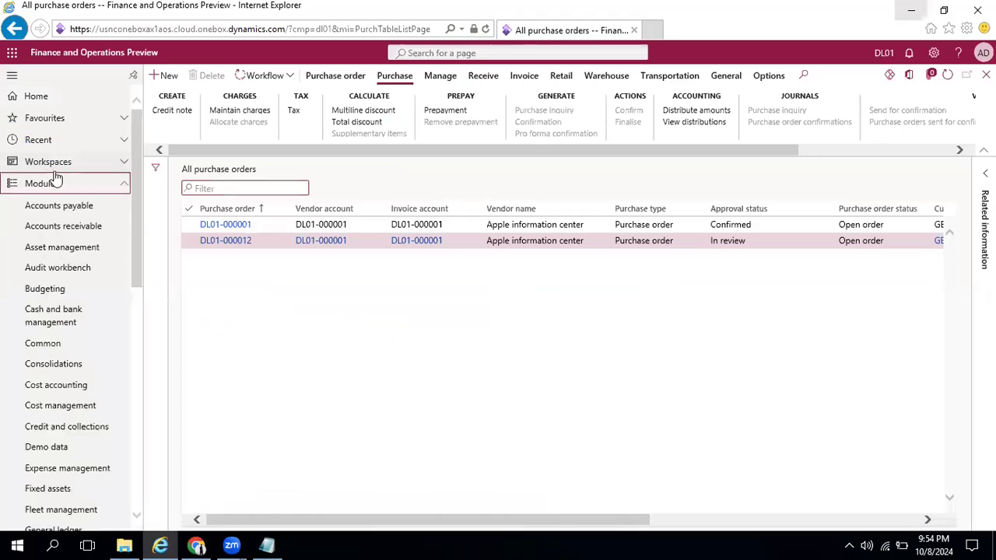
click(46, 139)
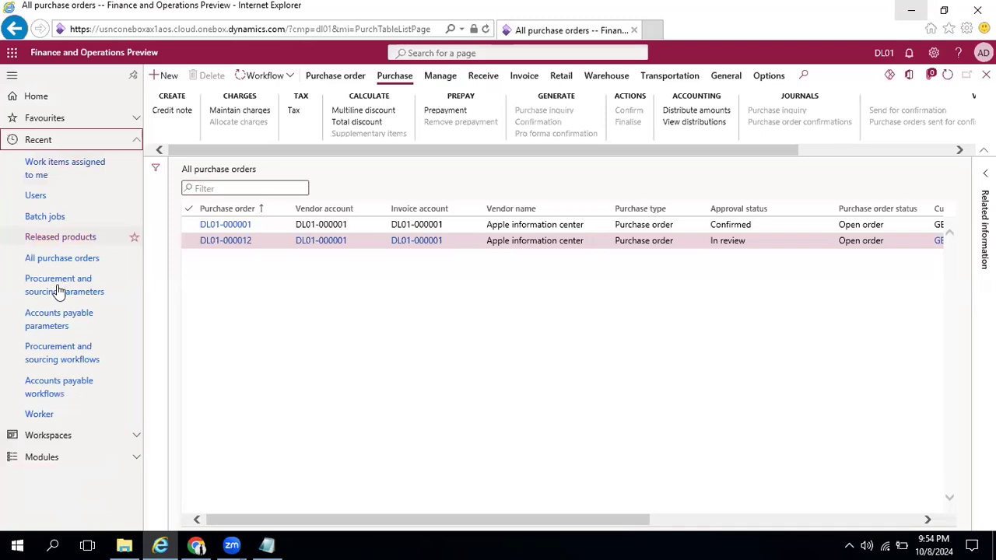
click(56, 361)
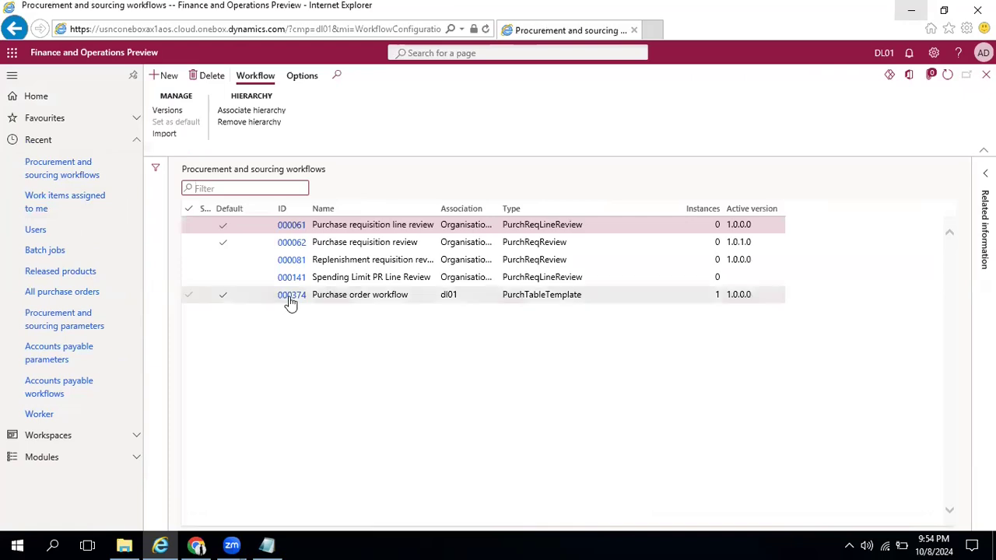
click(293, 298)
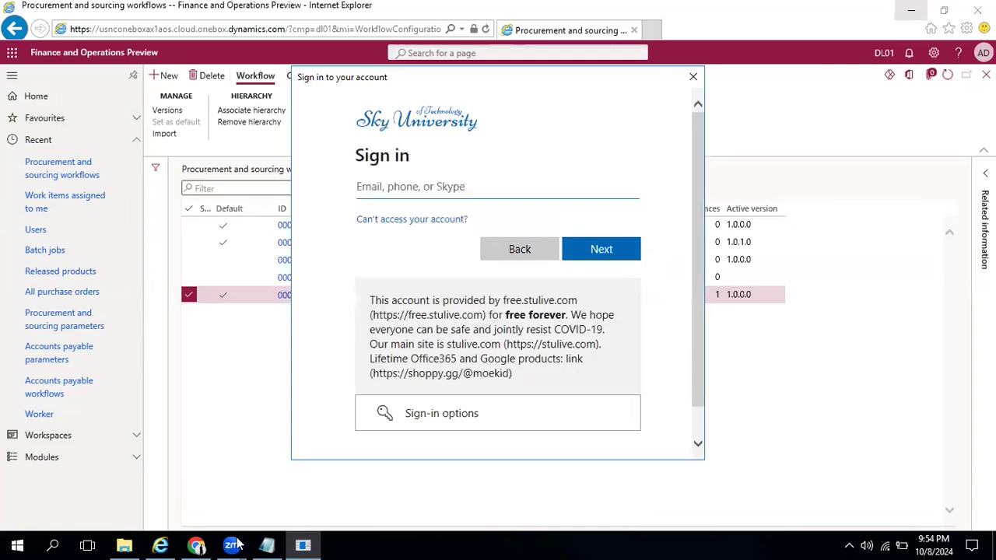
Copy the account e-mail from the URL note in Notepad and submit it in the workflow editor's sign-in dialog
click(267, 544)
drag(620, 99, 441, 96)
key(ctrl+c)
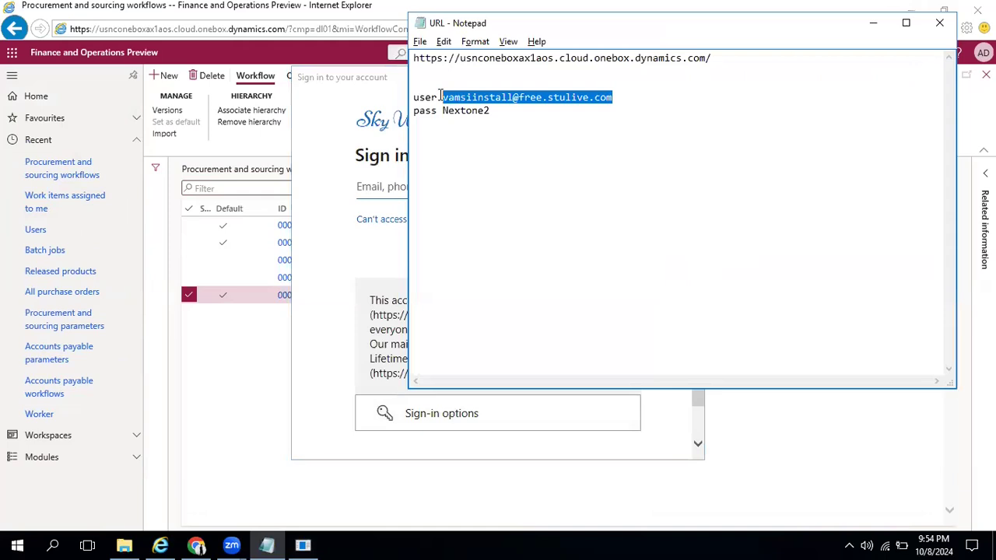
click(376, 193)
key(ctrl+v)
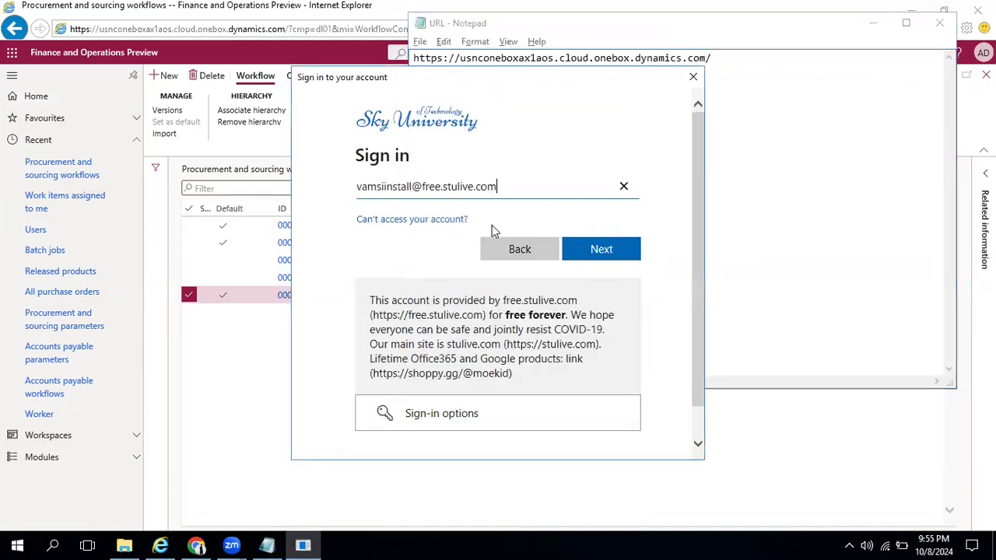
click(599, 250)
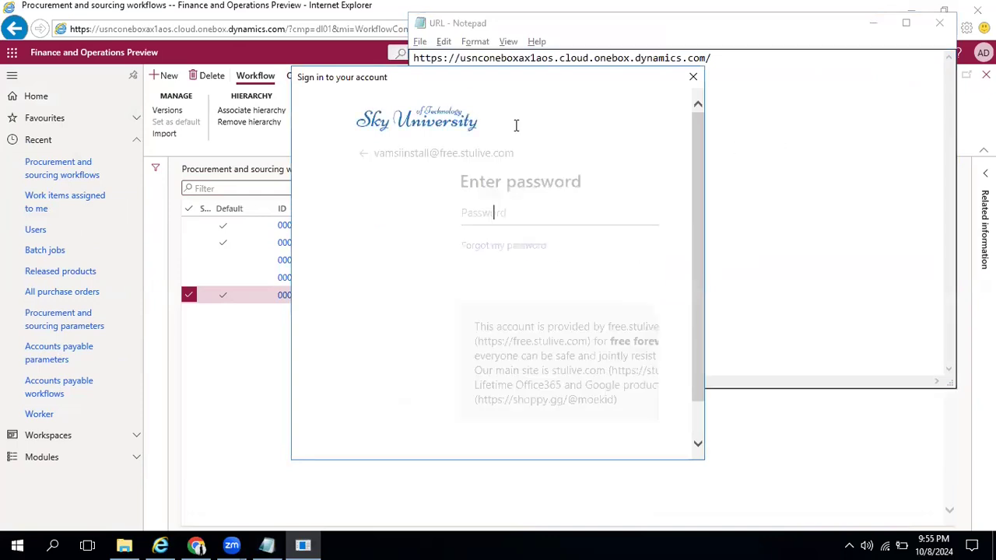
Copy the account password from the note, sign in with it and return to the Procurement and sourcing workflows page
click(493, 110)
double_click(446, 109)
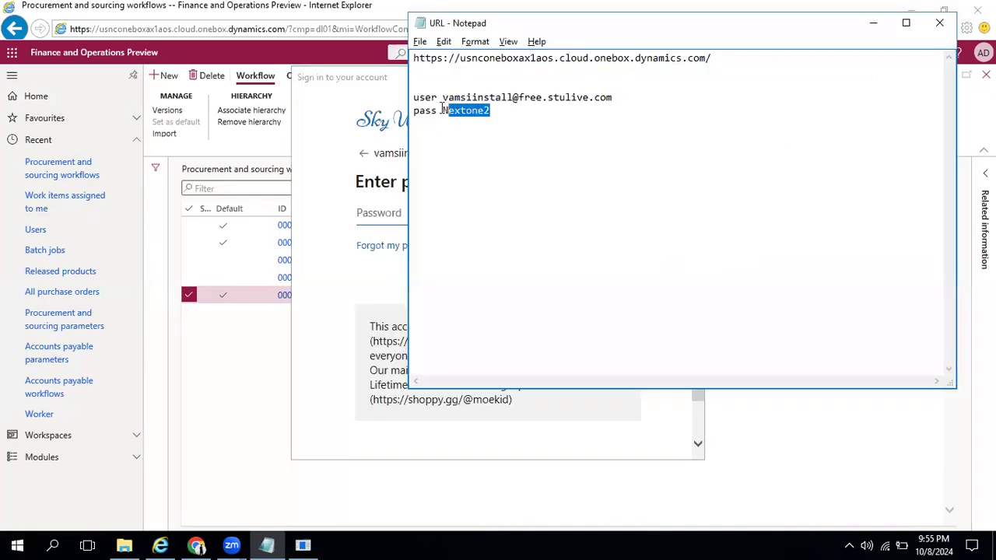
click(362, 212)
key(ctrl+v)
click(603, 282)
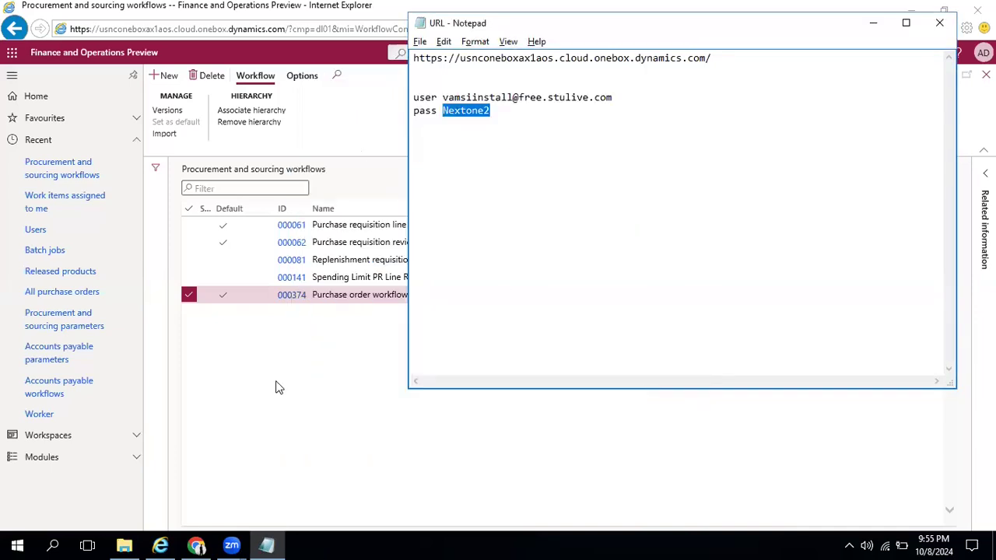
click(278, 386)
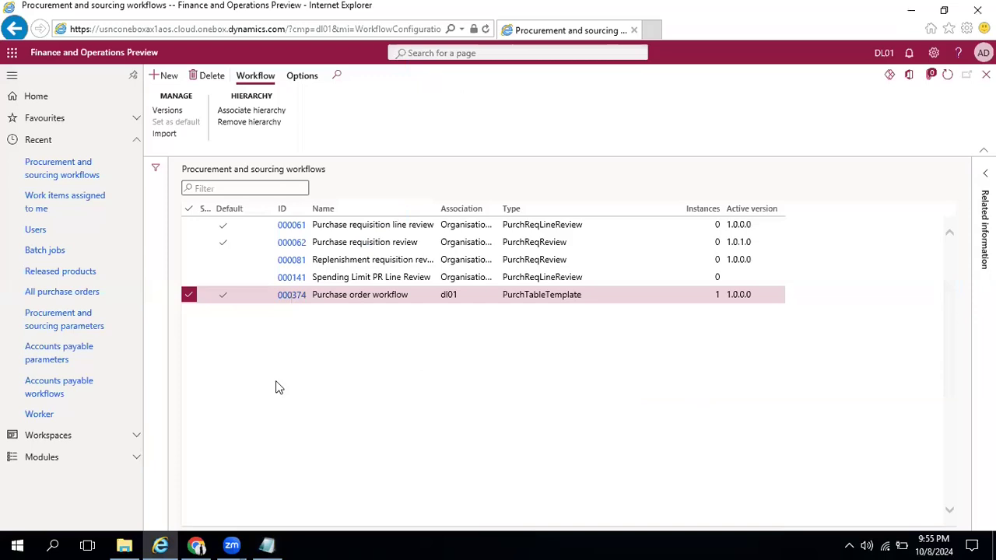
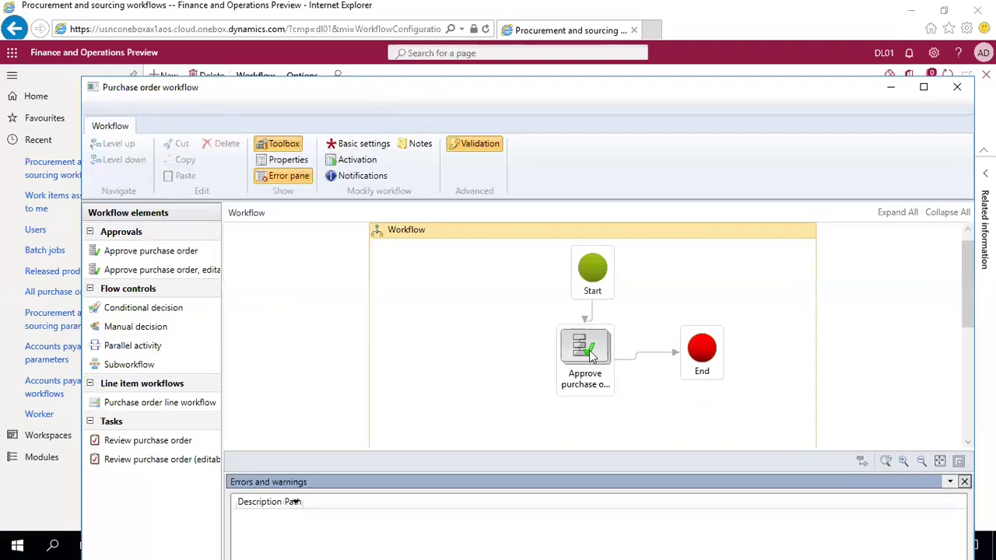
Open the assignment properties of Step 1 inside the Approve purchase order element
click(592, 354)
double_click(591, 354)
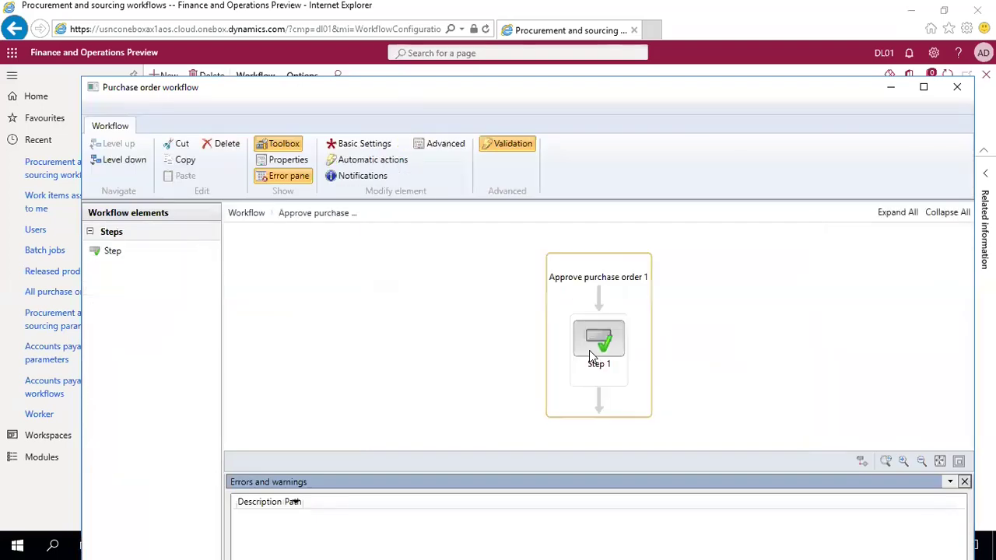
click(589, 354)
right_click(627, 387)
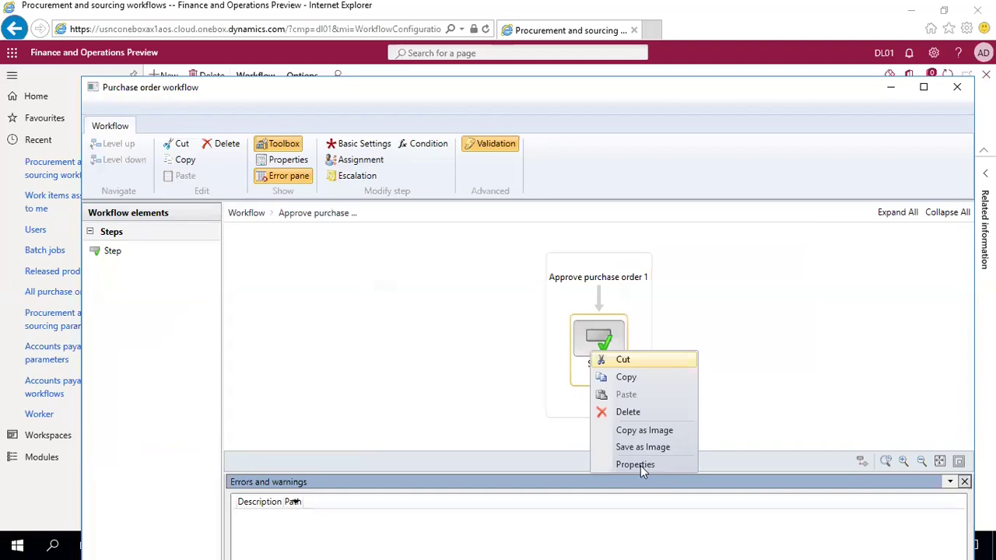
click(635, 464)
click(169, 256)
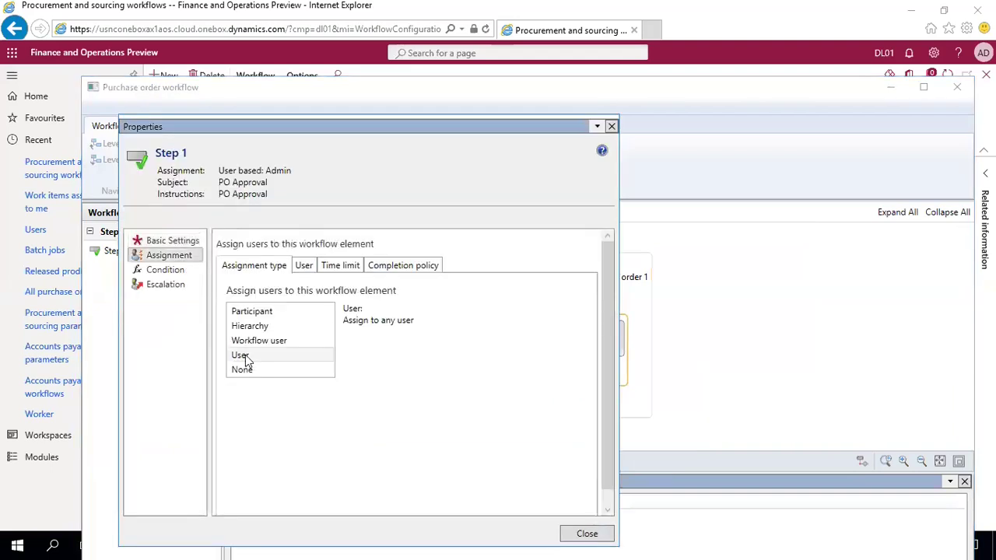
Change Step 1's assignment type from User to Workflow user, keep Workflow originator as the workflow user, and close the properties
click(245, 355)
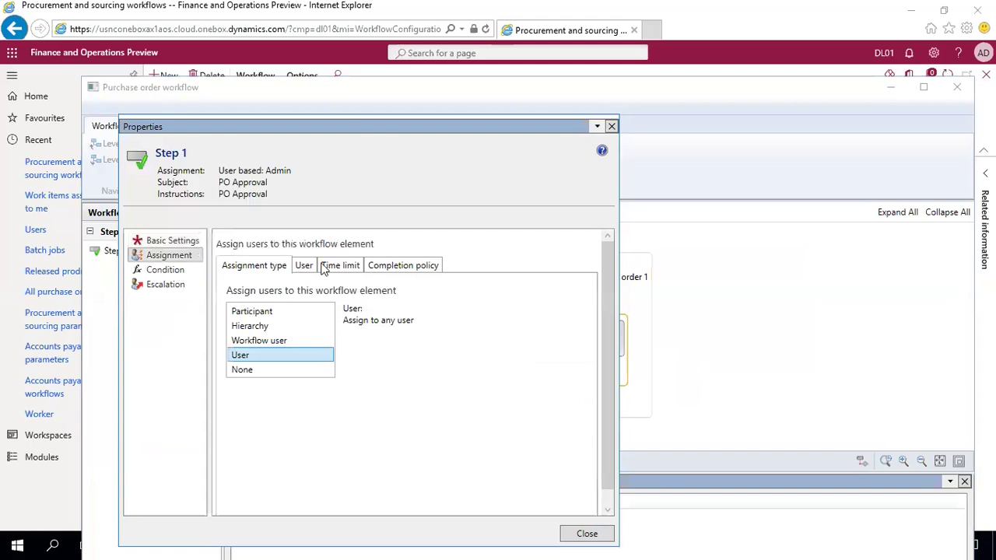
click(304, 266)
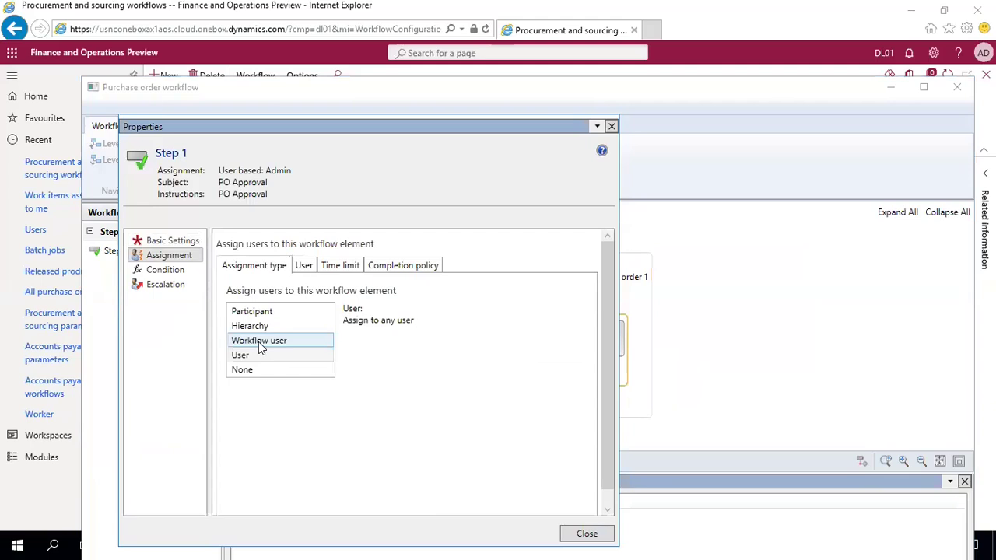
click(261, 348)
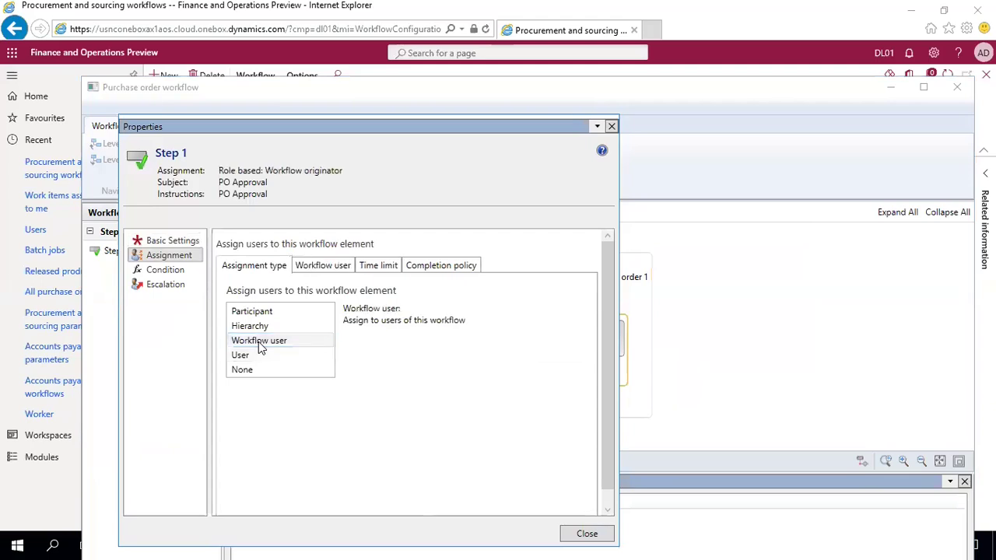
click(335, 265)
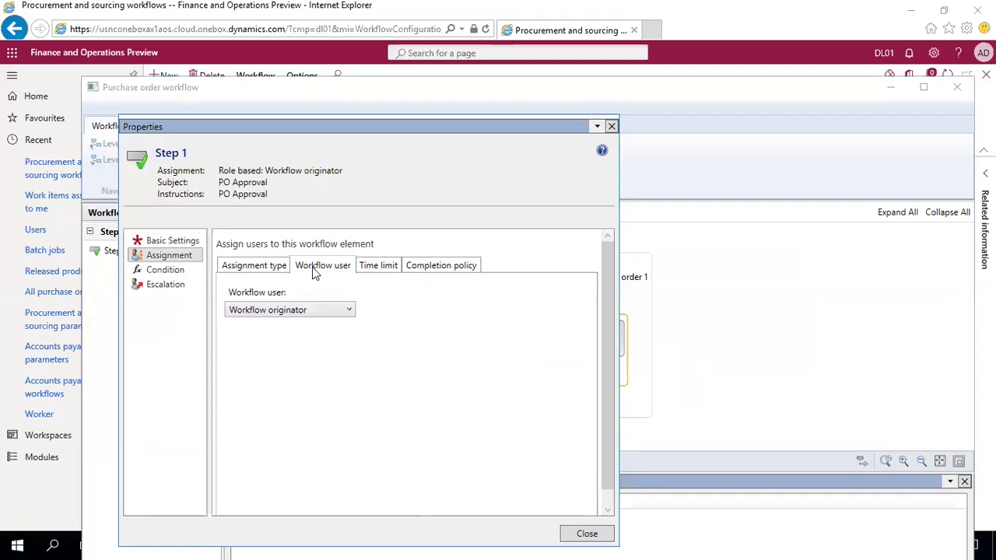
click(585, 532)
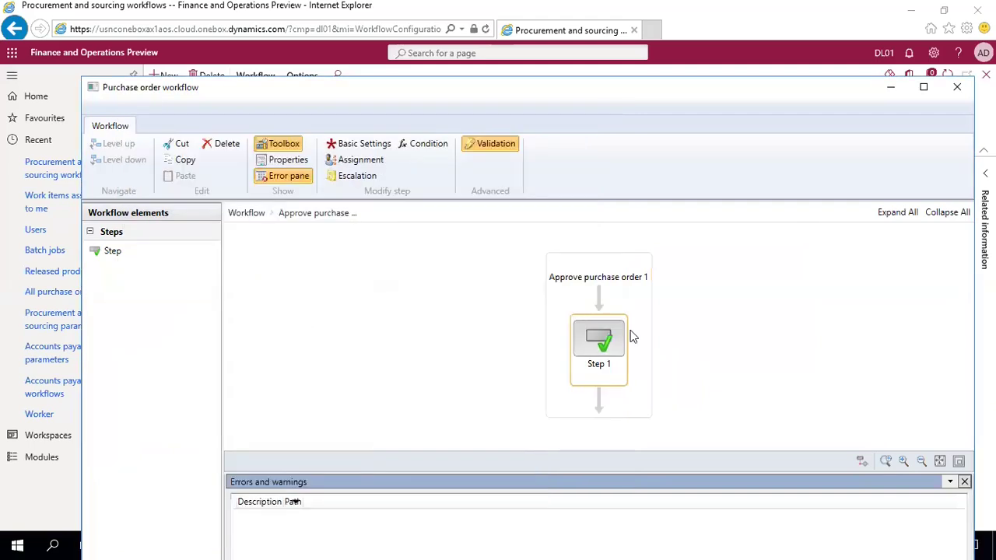
Maximize the workflow editor, then save and close the workflow as a new version with the version notes V1.0.0.2
click(925, 88)
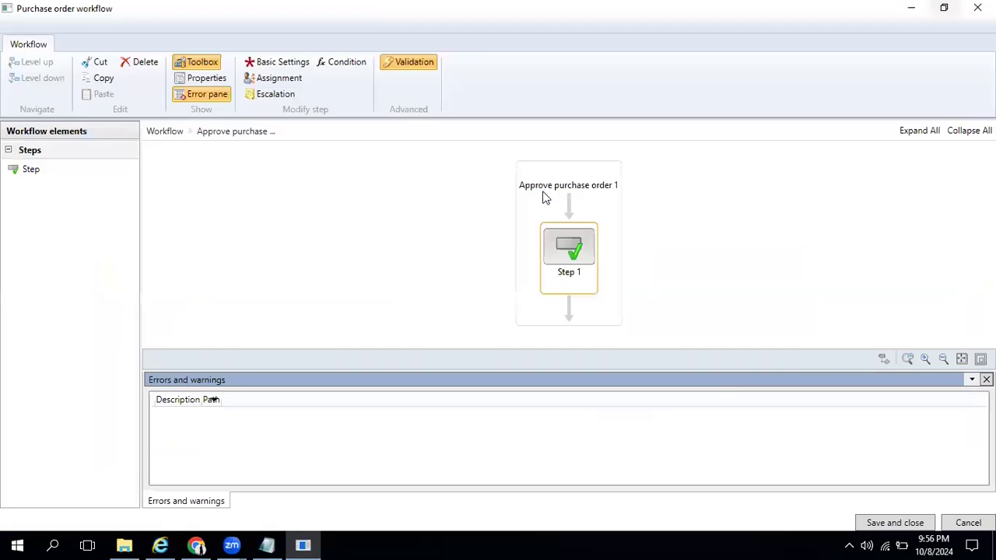
click(884, 528)
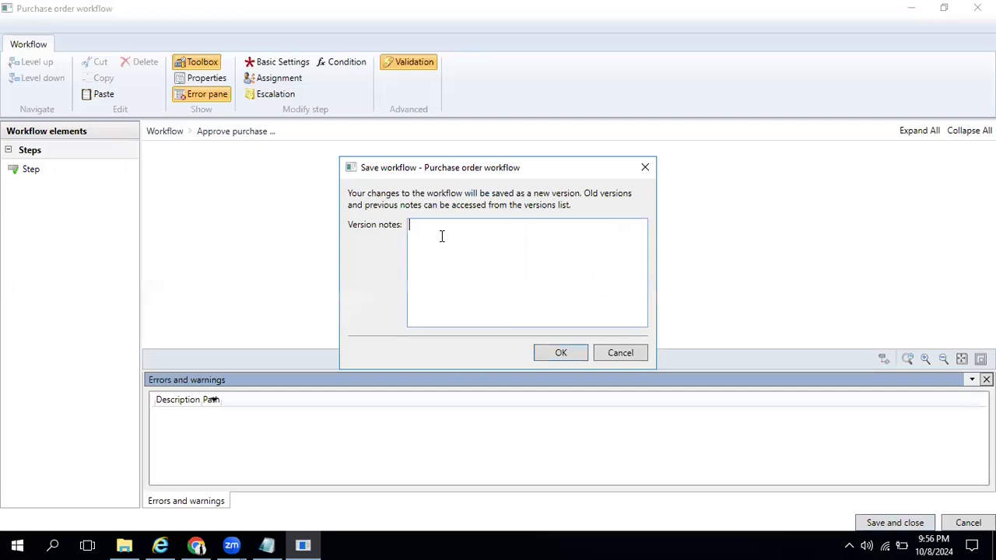
text(V1.0.0.2)
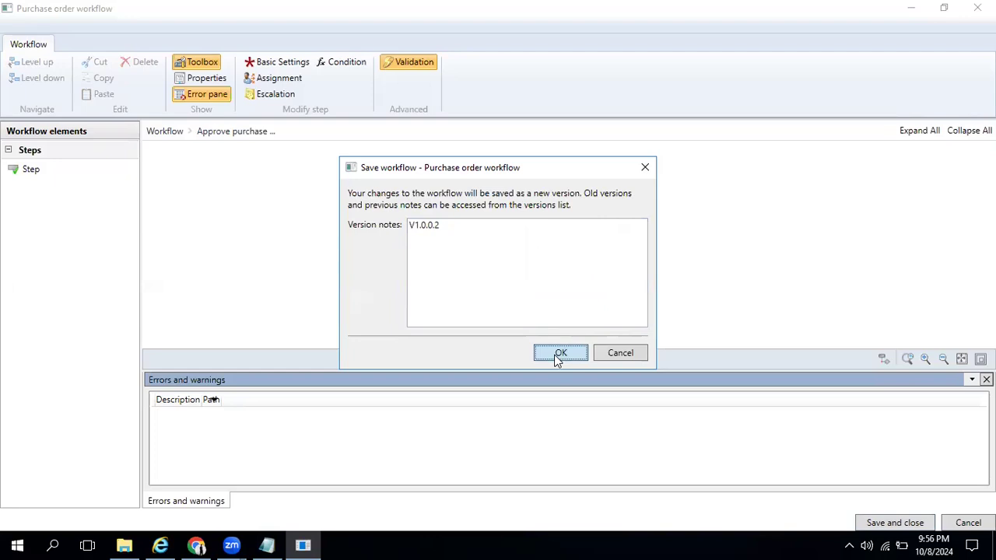
click(557, 356)
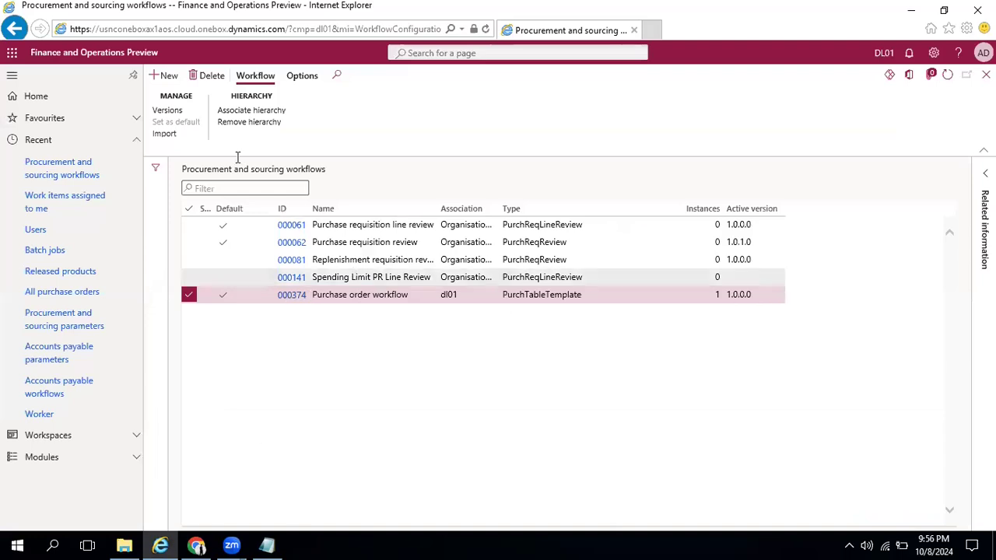
Make version 1.0.1.0 of the Purchase order workflow active, review the version list and close it
click(179, 116)
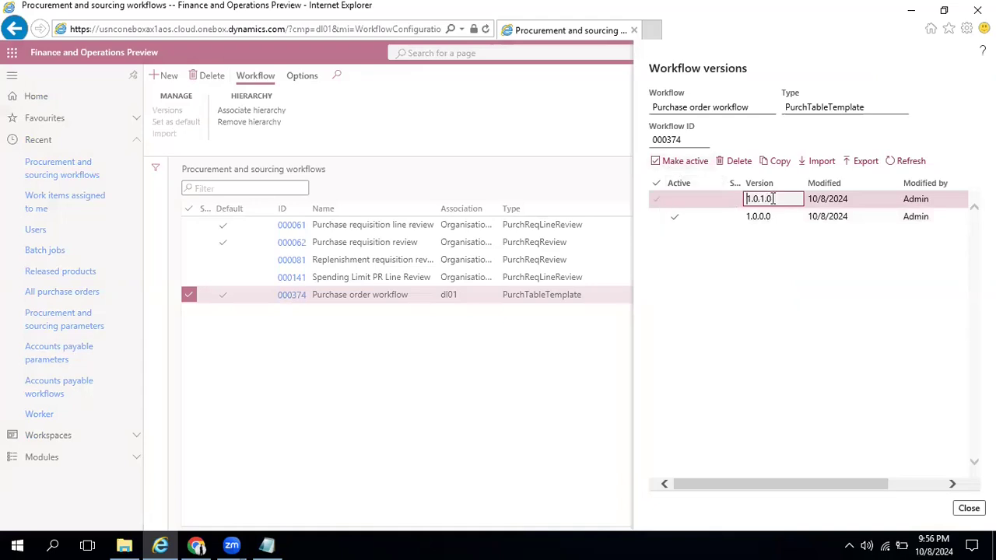
click(657, 200)
click(688, 165)
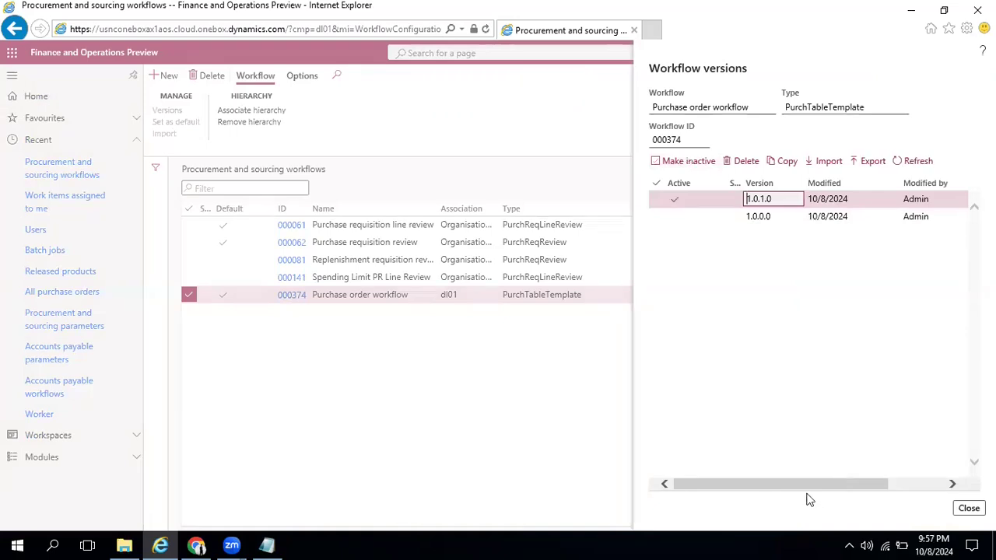
click(909, 471)
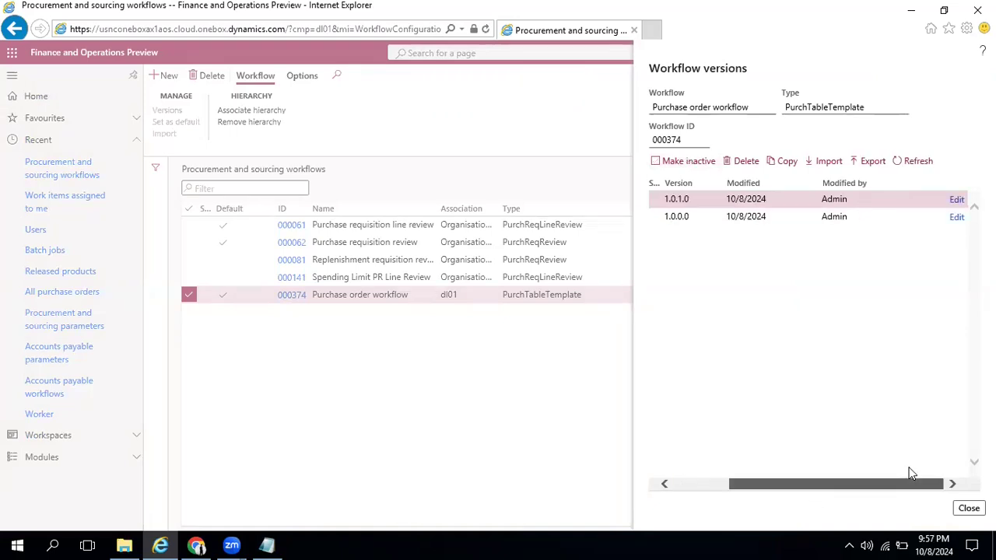
click(715, 485)
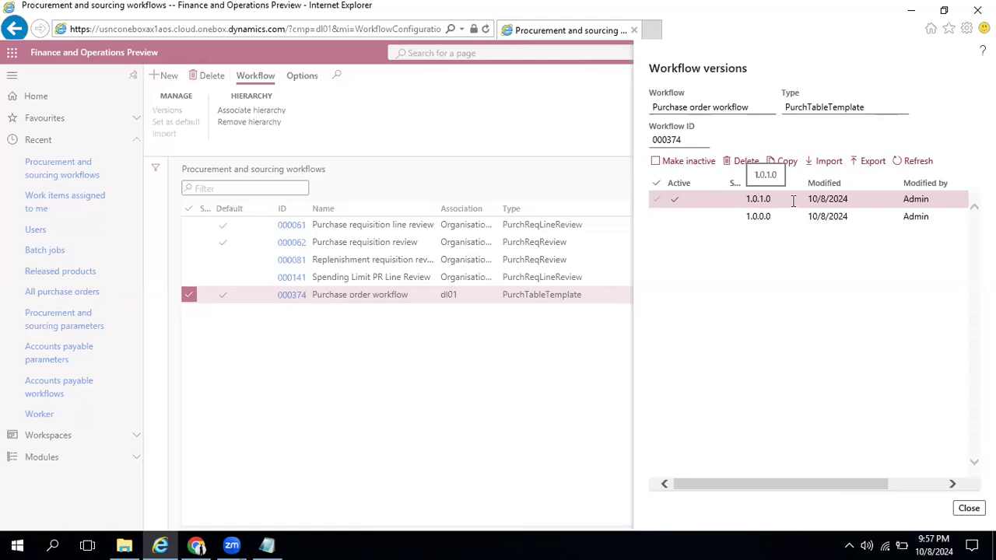
click(968, 509)
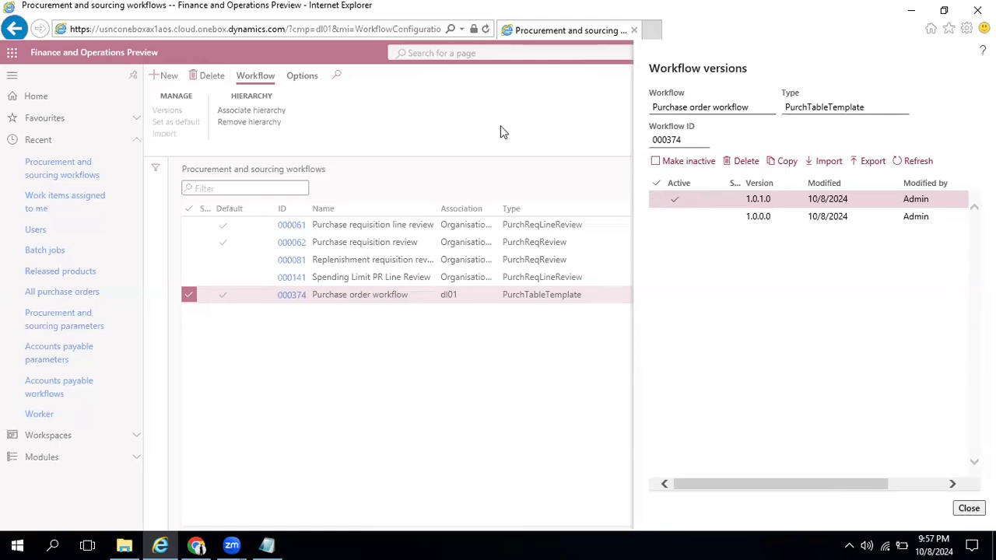
Switch to Chrome, resume the stopped workflow from the purchase order's workflow history, and check its tracking details
click(199, 545)
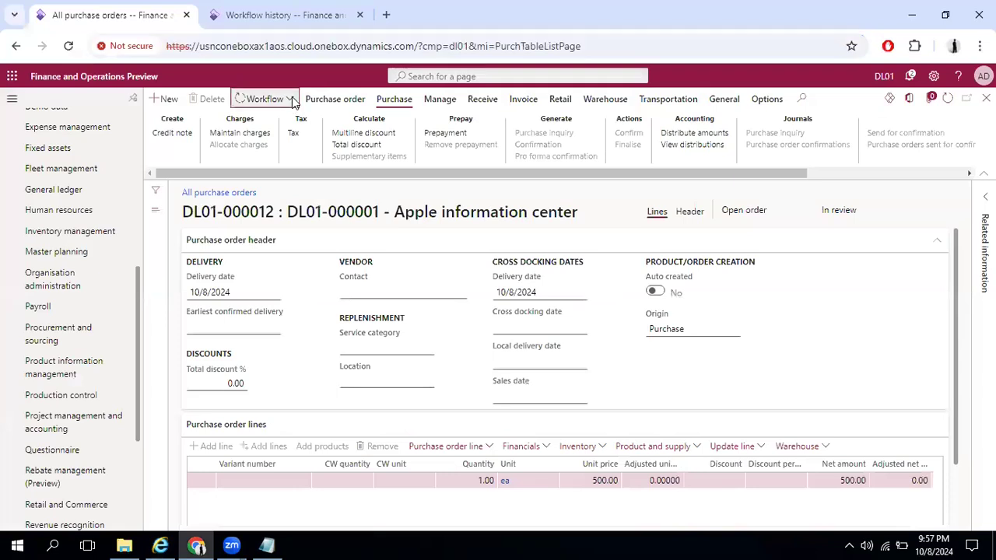
click(291, 100)
click(514, 160)
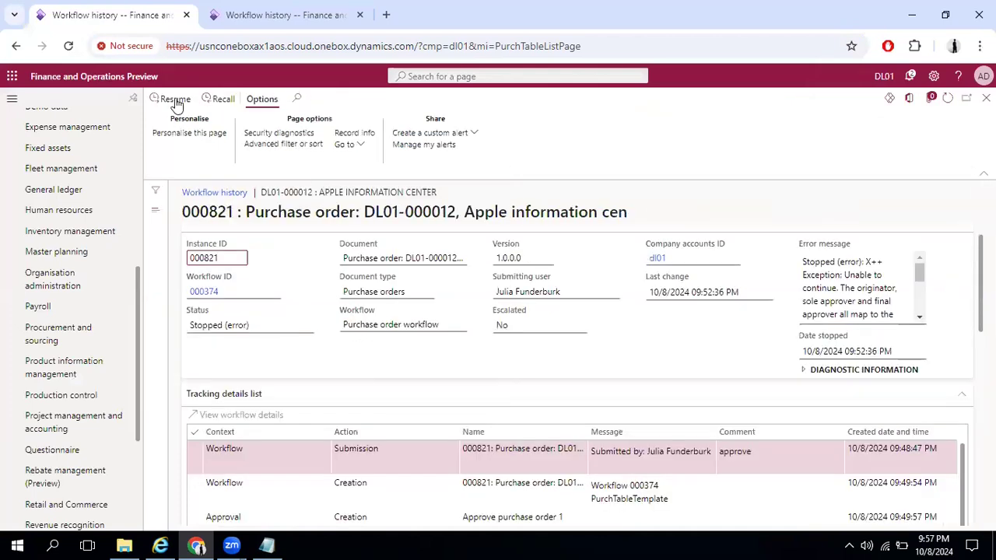
click(175, 100)
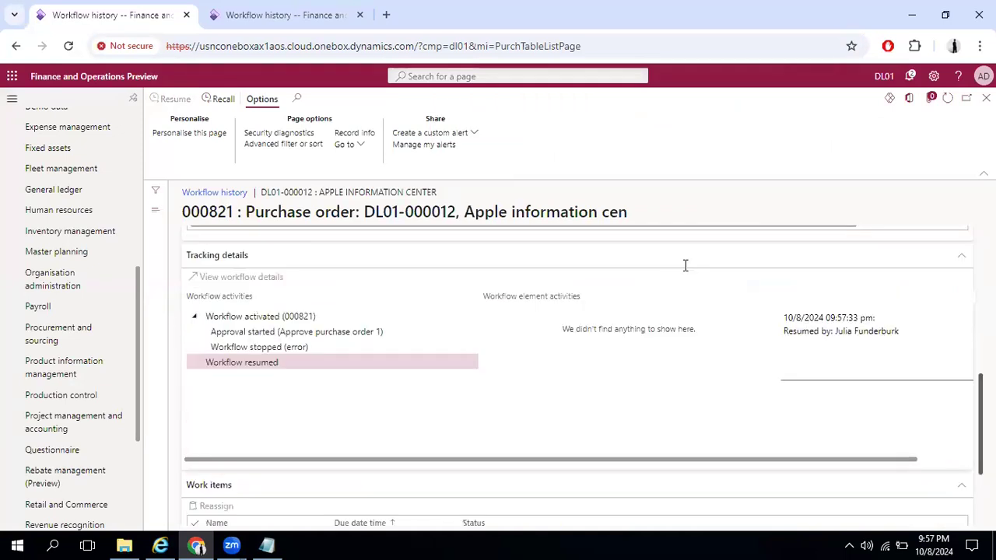
scroll(691, 285, down, 3)
scroll(694, 303, down, 2)
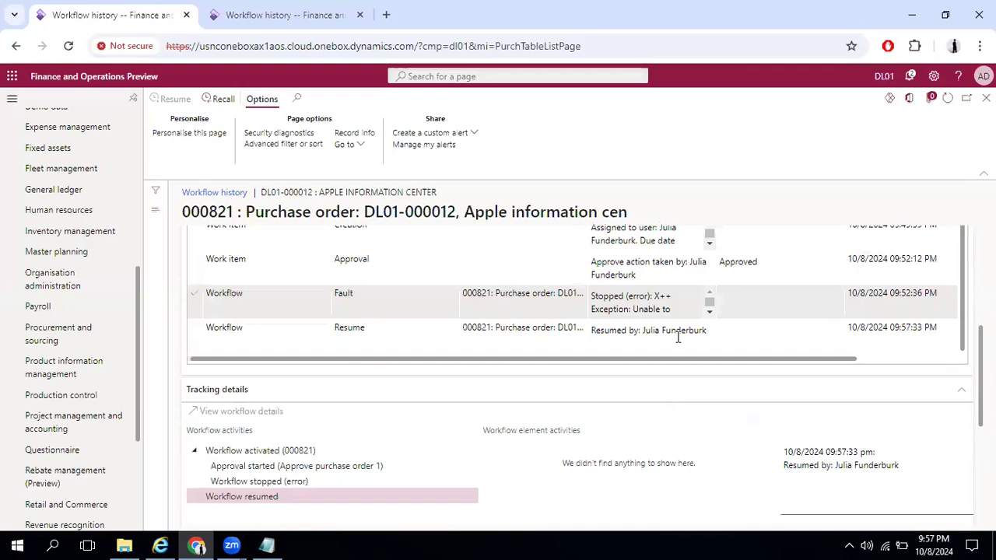
Refresh the workflow history, then return to purchase order DL01-000012 and refresh it
click(679, 336)
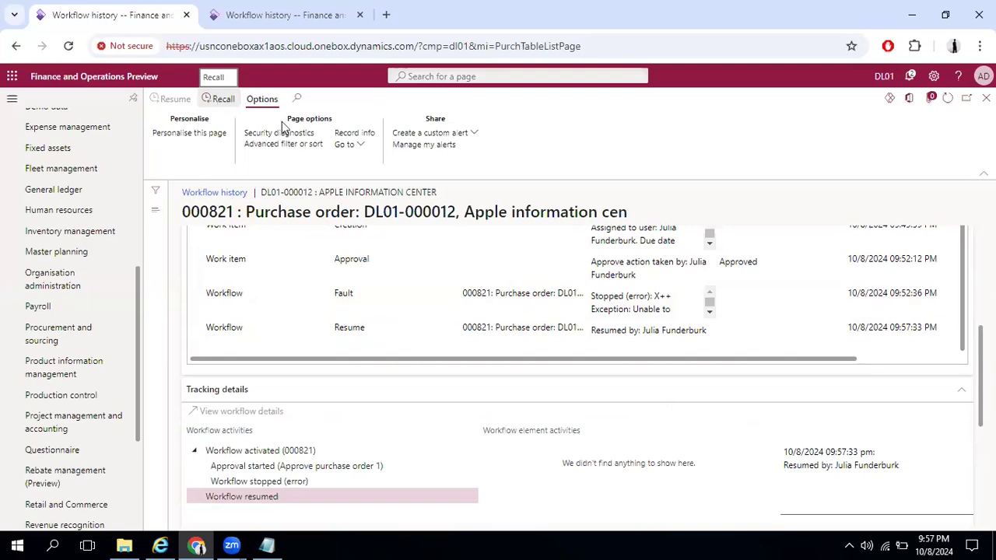
click(952, 100)
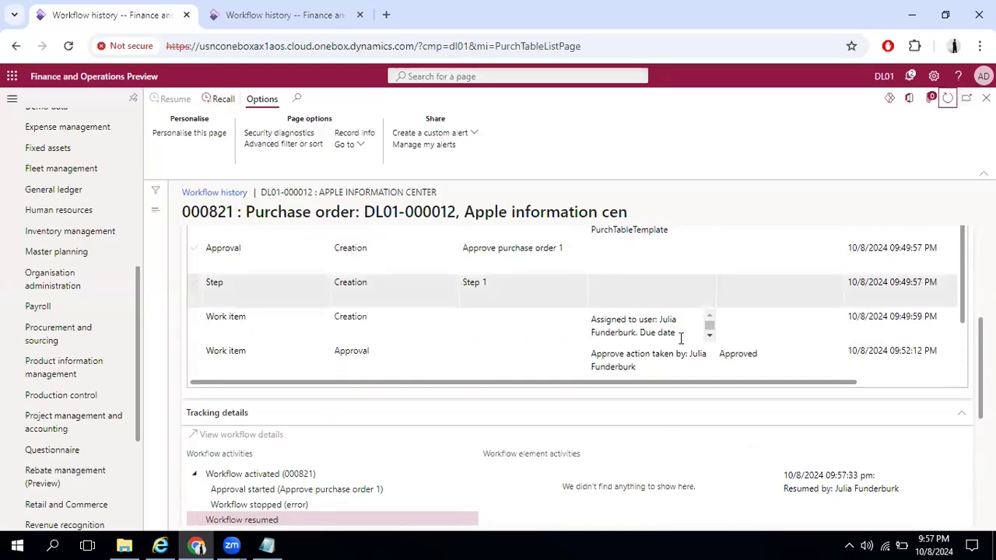
scroll(680, 338, down, 2)
click(985, 98)
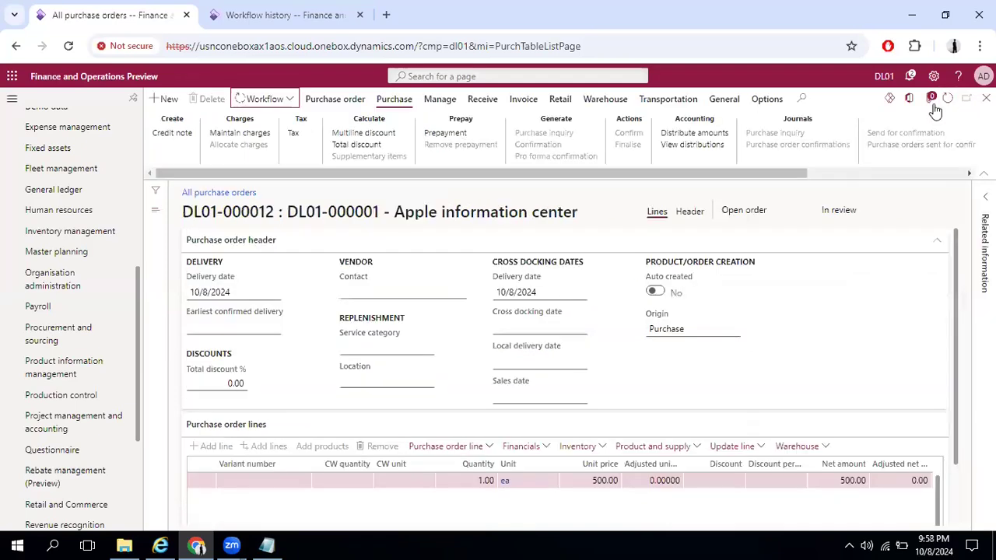
click(947, 100)
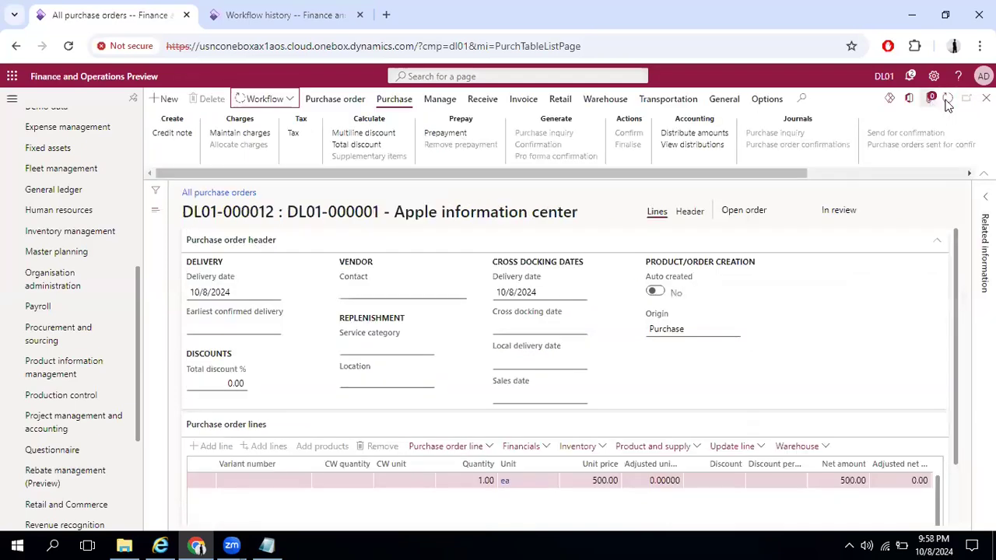
Reopen the purchase order's workflow history and review its tracking details and work items
click(289, 103)
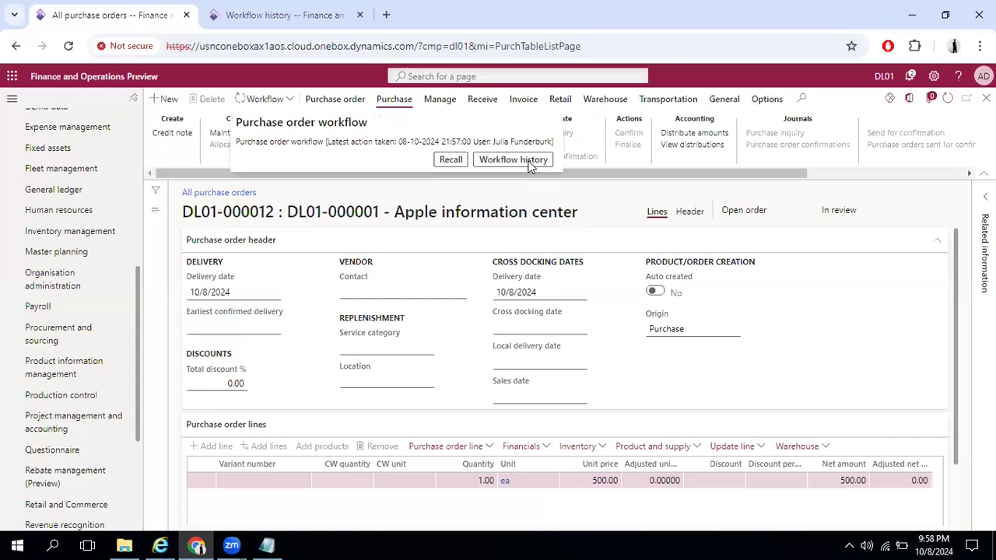
click(512, 162)
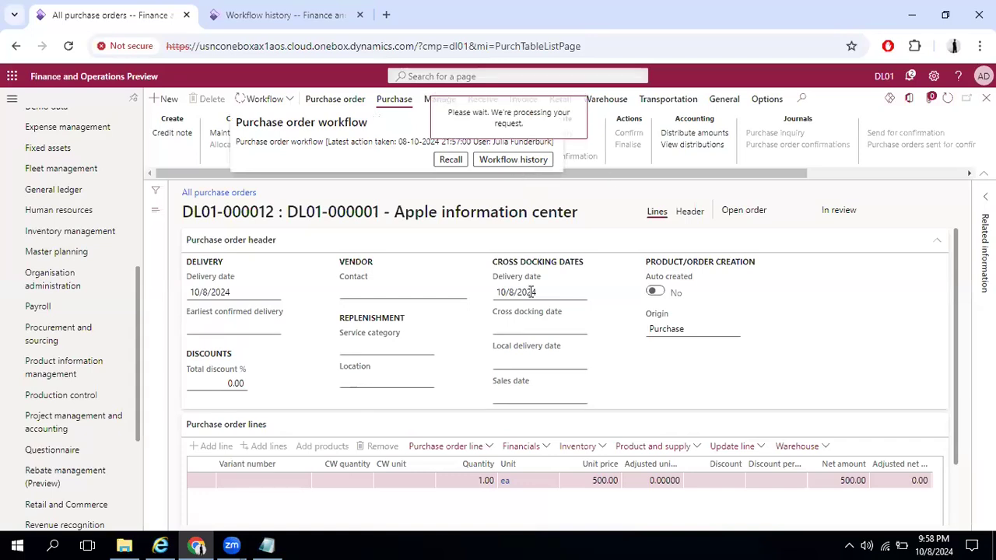
scroll(633, 494, down, 2)
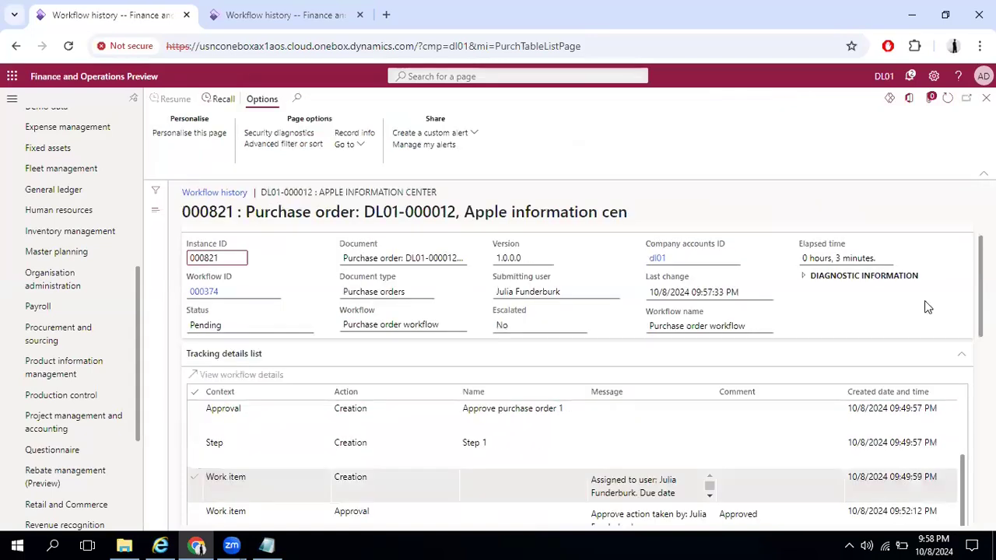
scroll(455, 478, down, 3)
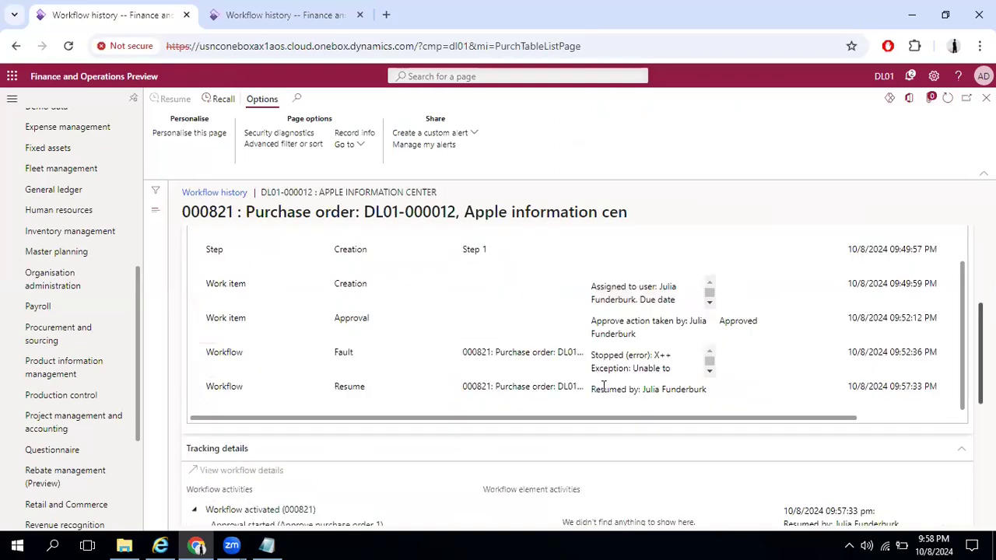
scroll(452, 474, down, 3)
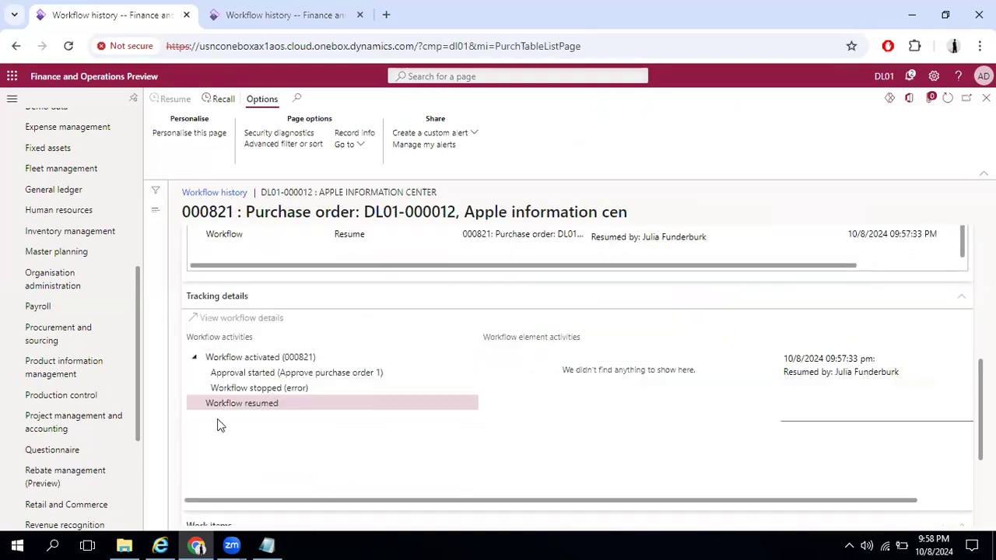
scroll(217, 422, down, 3)
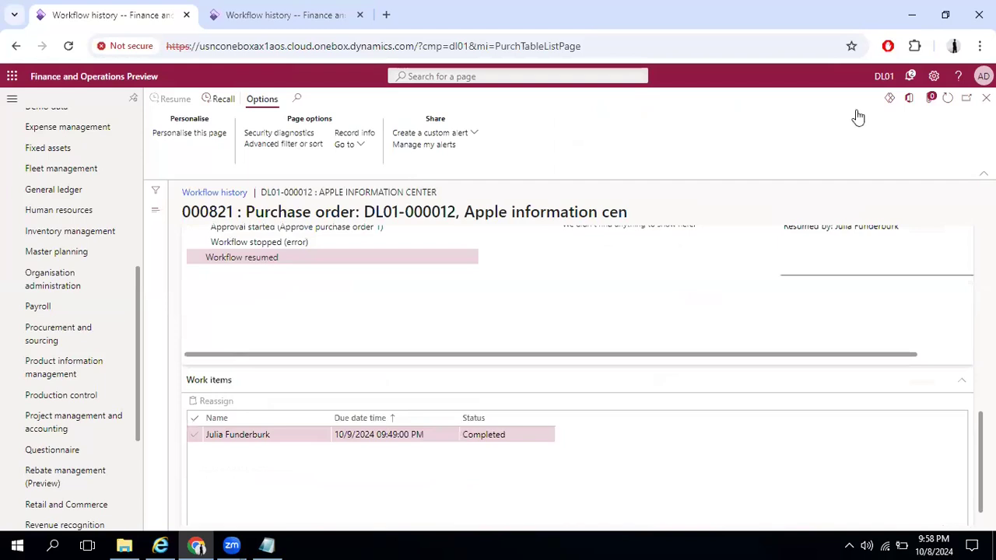
Refresh the workflow history until its status updates, and examine the latest tracking entries, work items and general details
click(947, 101)
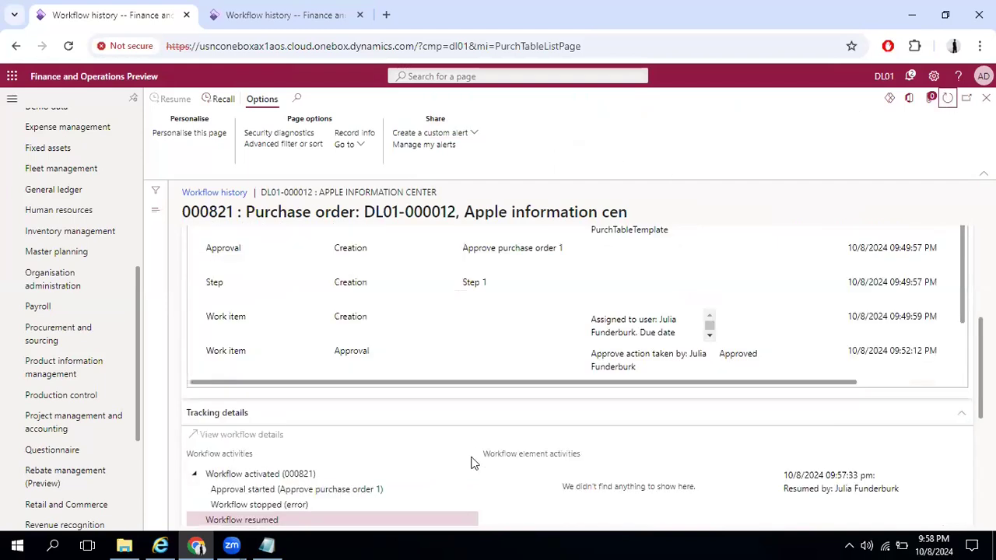
scroll(472, 458, down, 2)
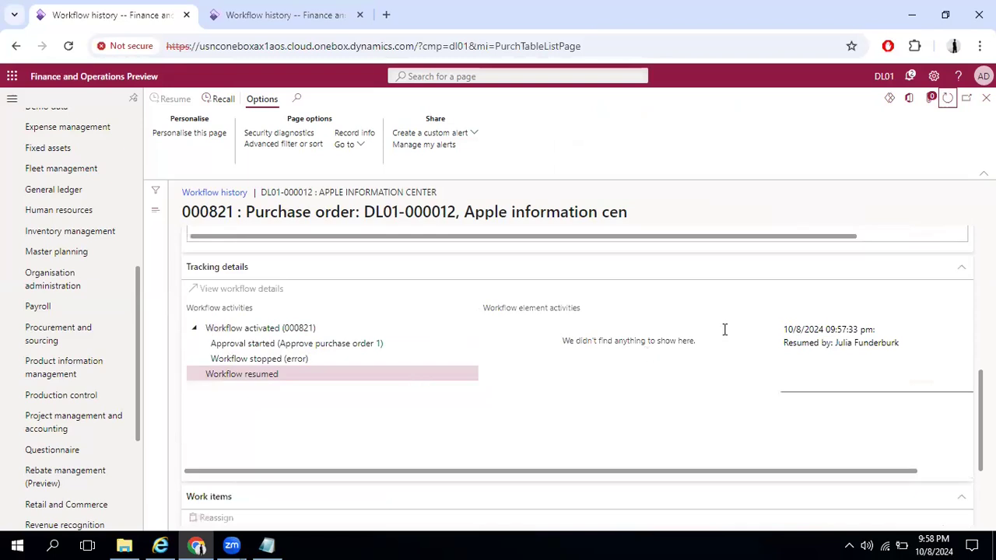
scroll(724, 329, up, 2)
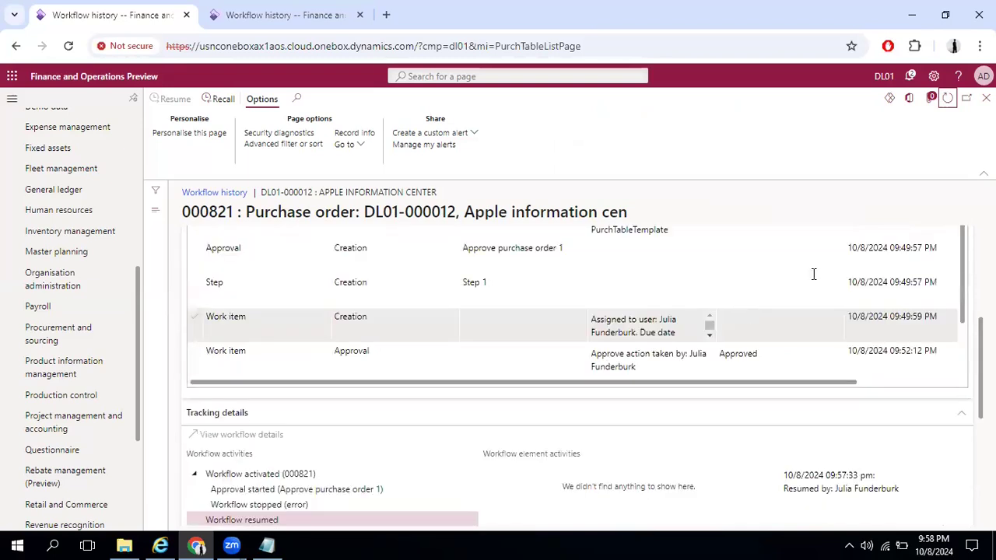
click(948, 99)
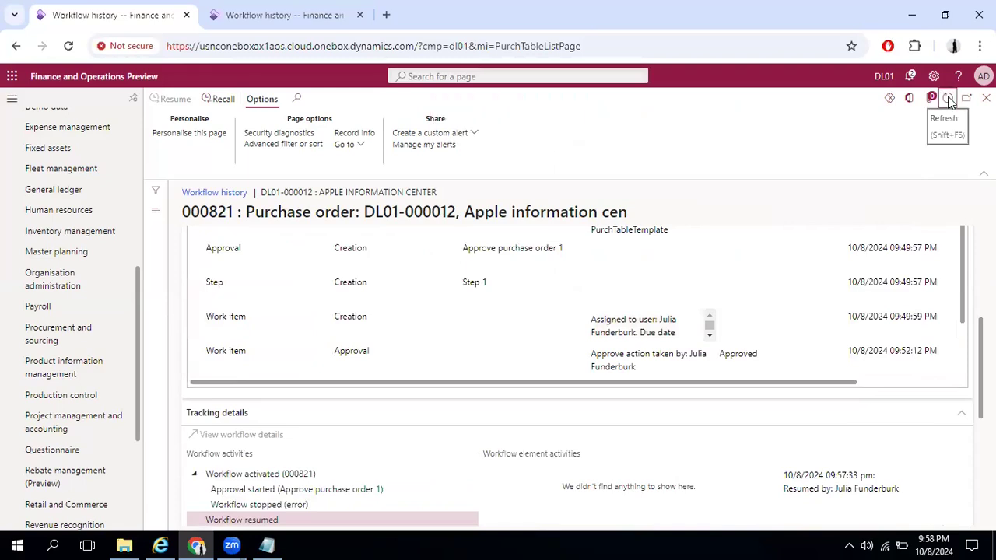
click(948, 99)
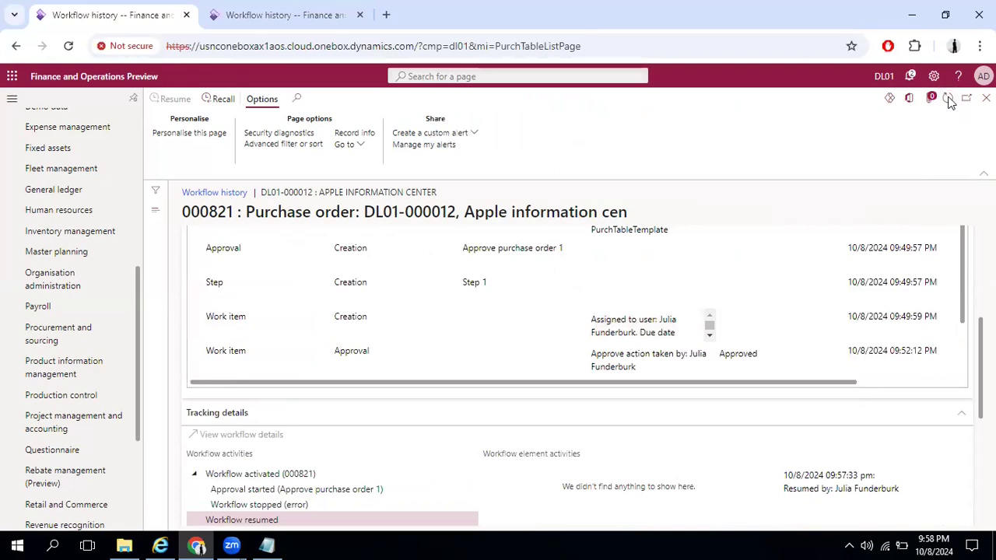
click(948, 100)
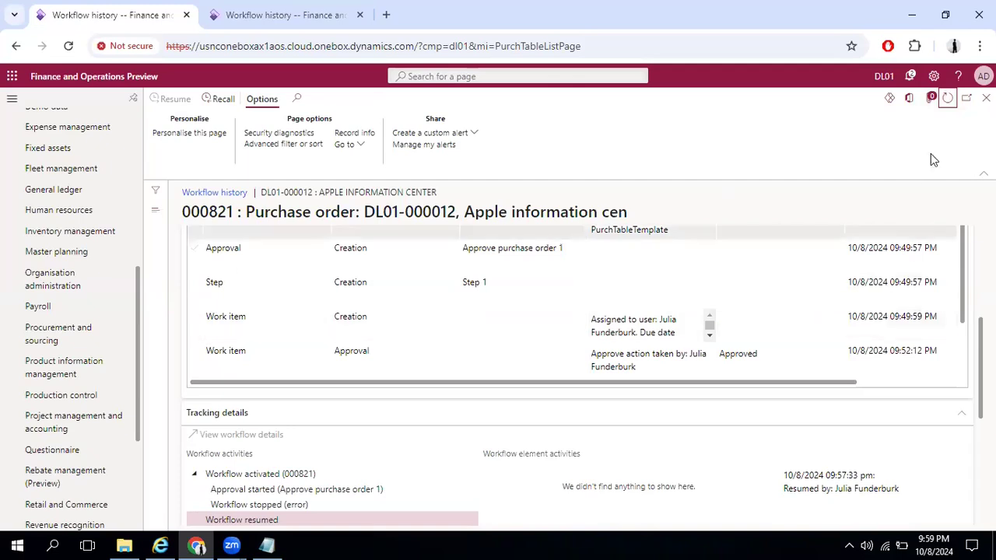
click(948, 99)
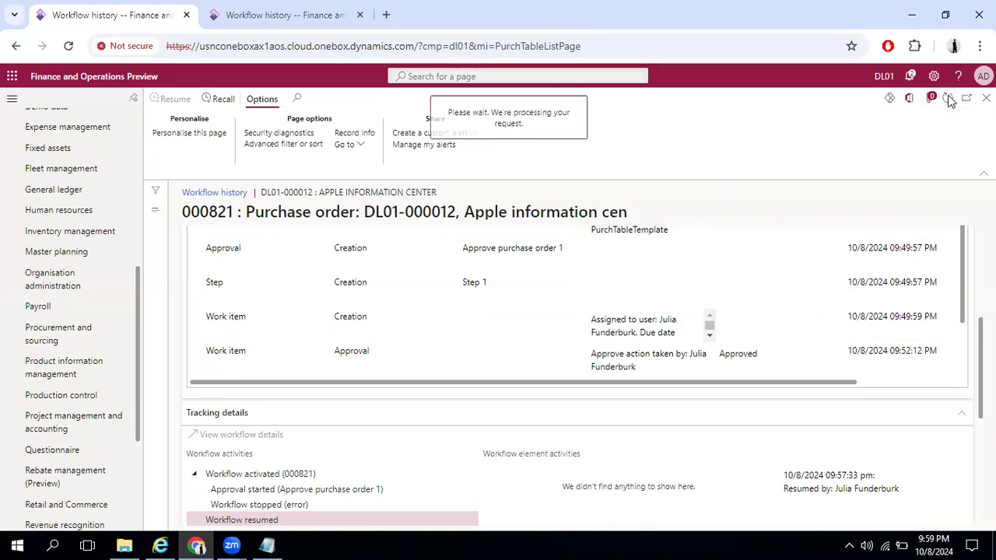
scroll(665, 310, down, 3)
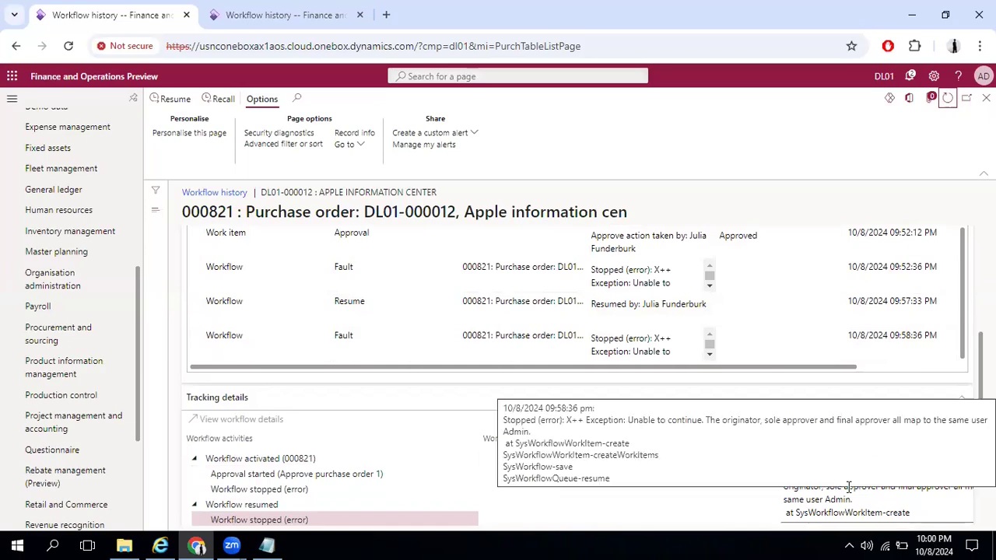
scroll(549, 483, down, 3)
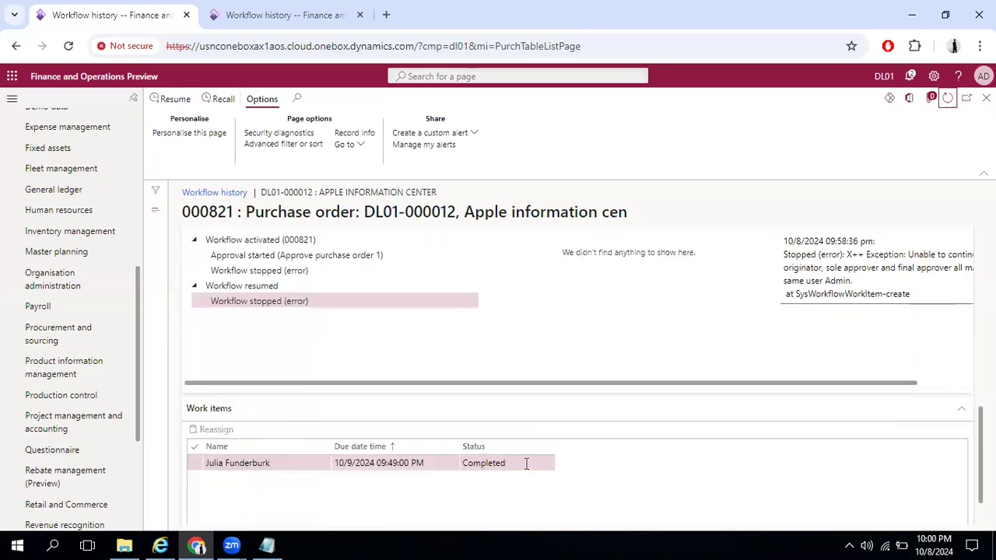
scroll(559, 348, up, 5)
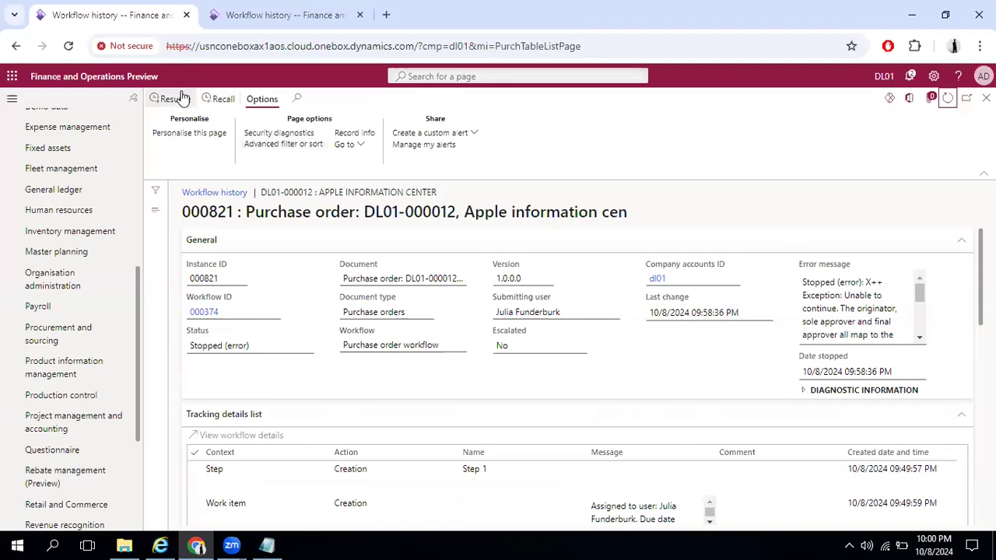
In Internet Explorer, open the Purchase order workflow for editing and submit the account e-mail from the Notepad file at the sign-in prompt
click(159, 544)
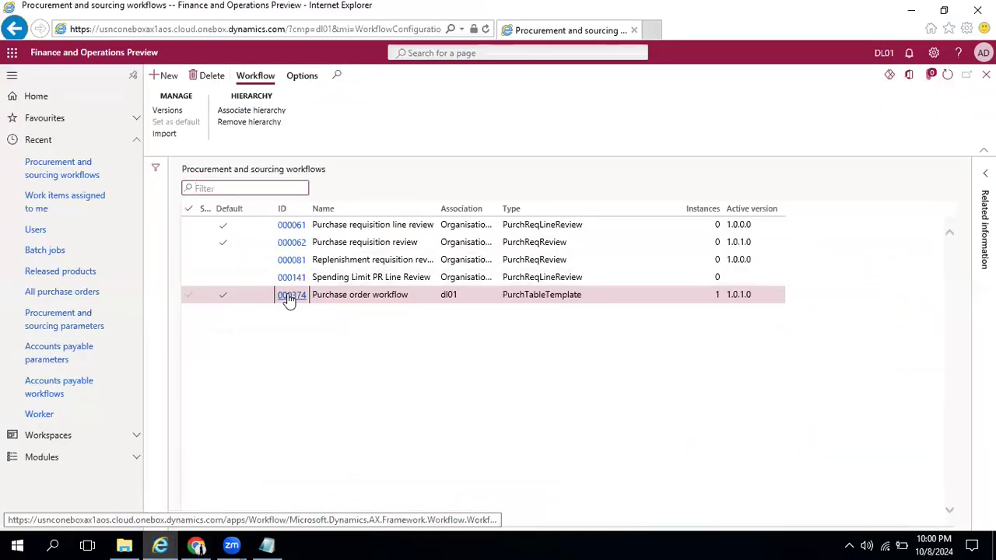
click(288, 296)
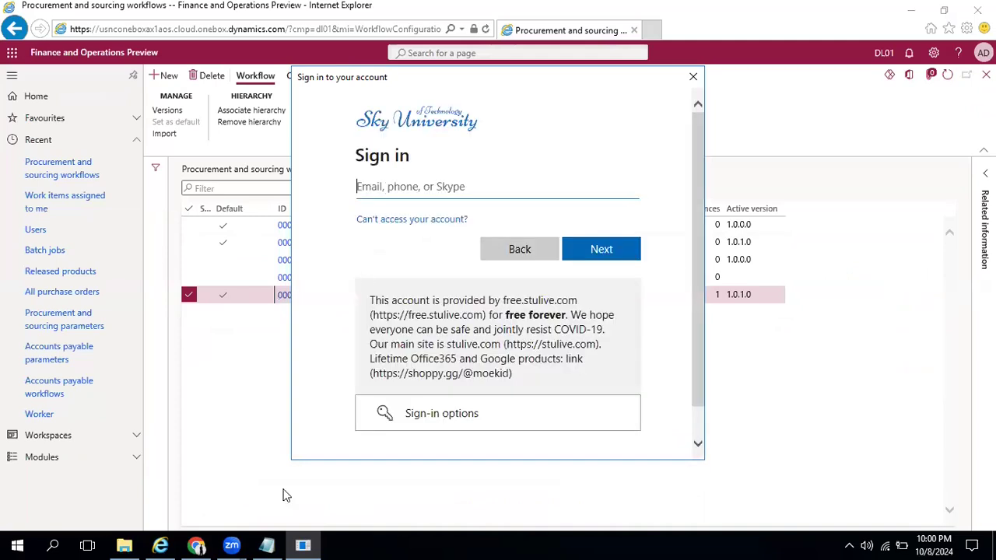
click(267, 544)
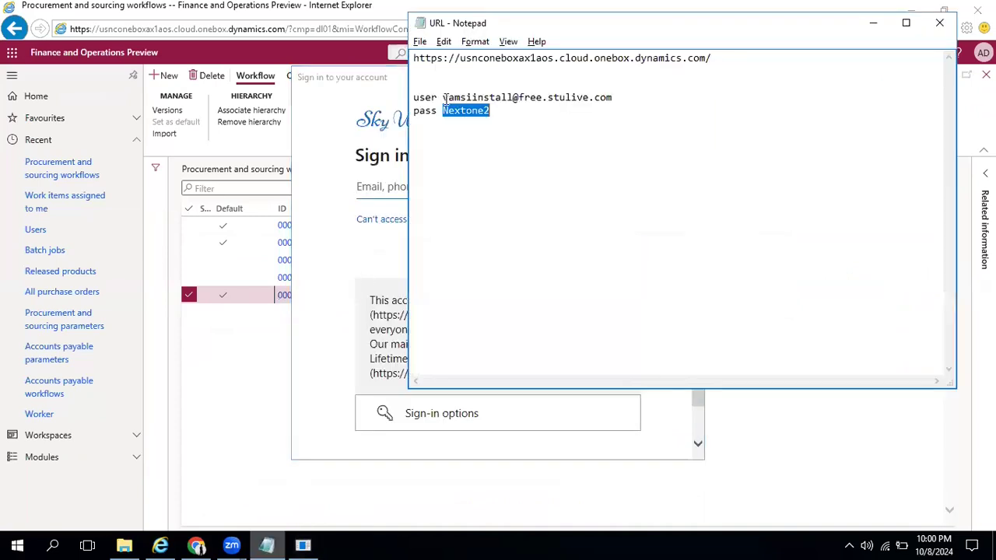
drag(443, 97, 618, 94)
key(ctrl+c)
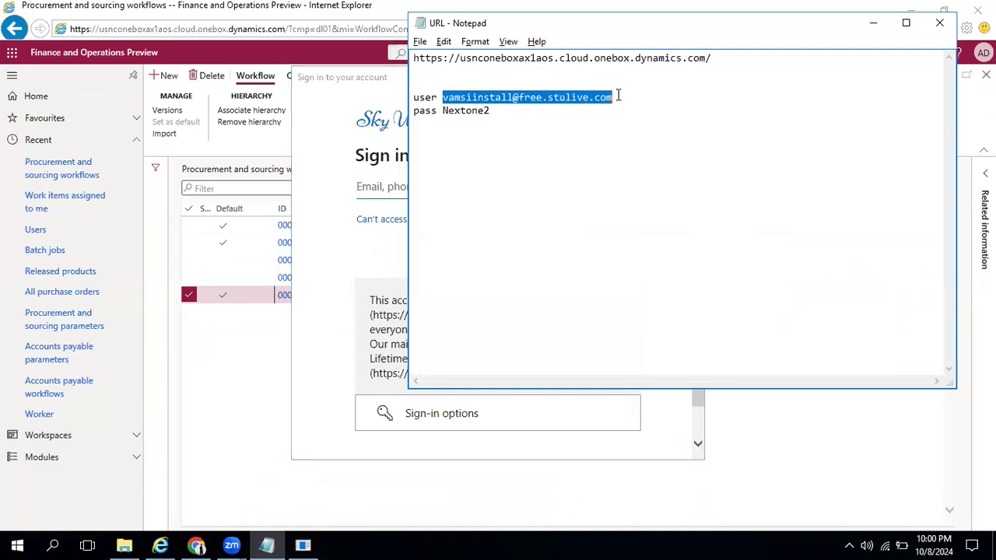
click(378, 190)
key(ctrl+v)
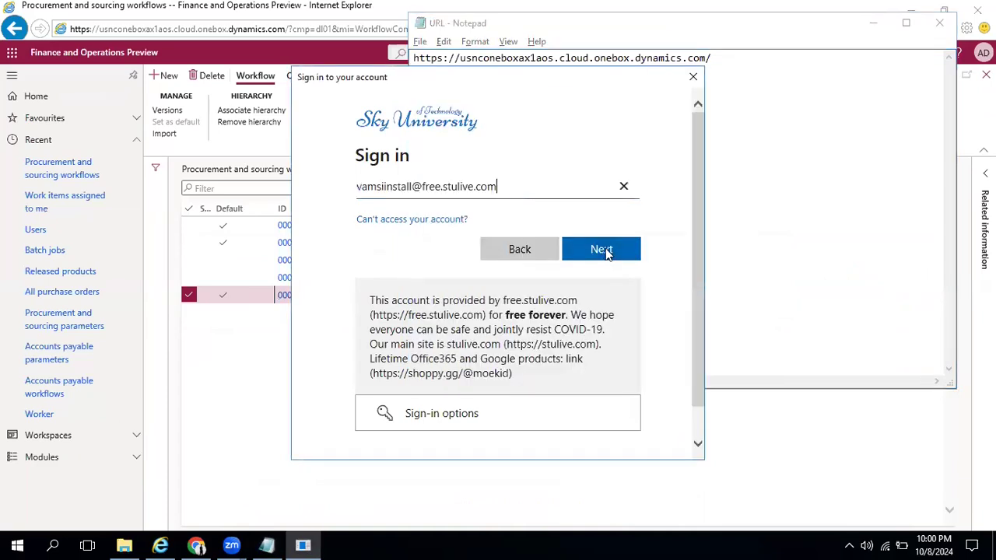
click(605, 248)
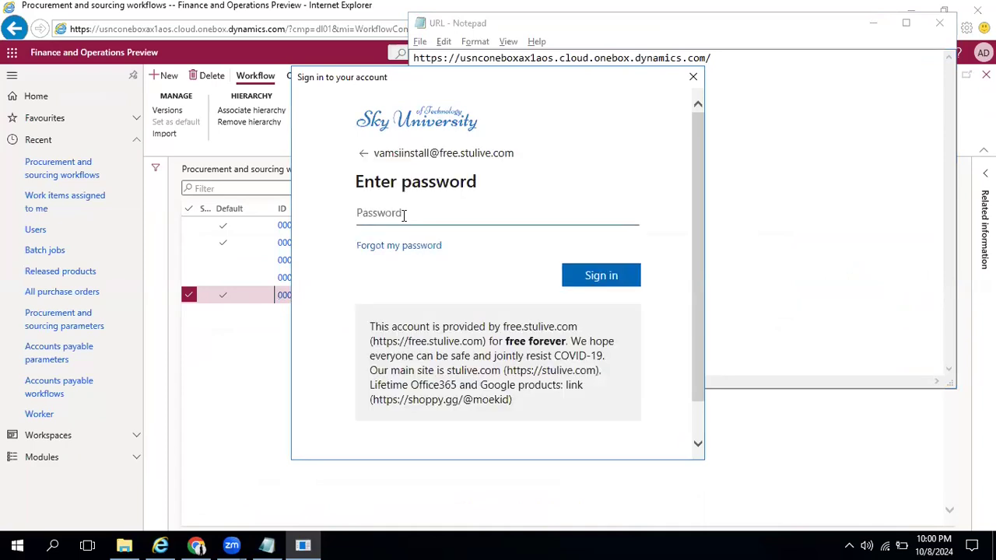
Copy the account password from the Notepad file into the password field and sign in to the workflow editor
click(272, 543)
drag(491, 114, 441, 114)
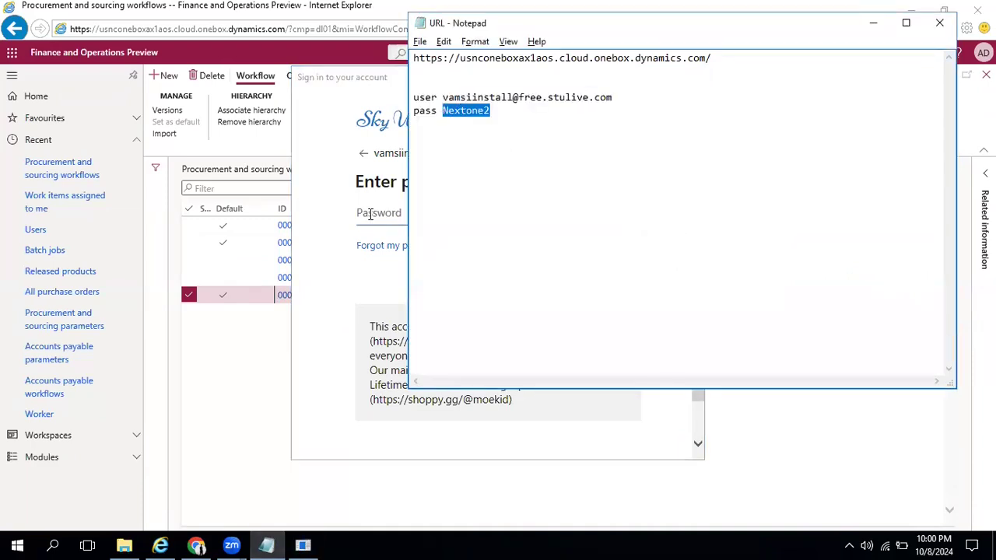
click(371, 214)
key(ctrl+v)
click(593, 274)
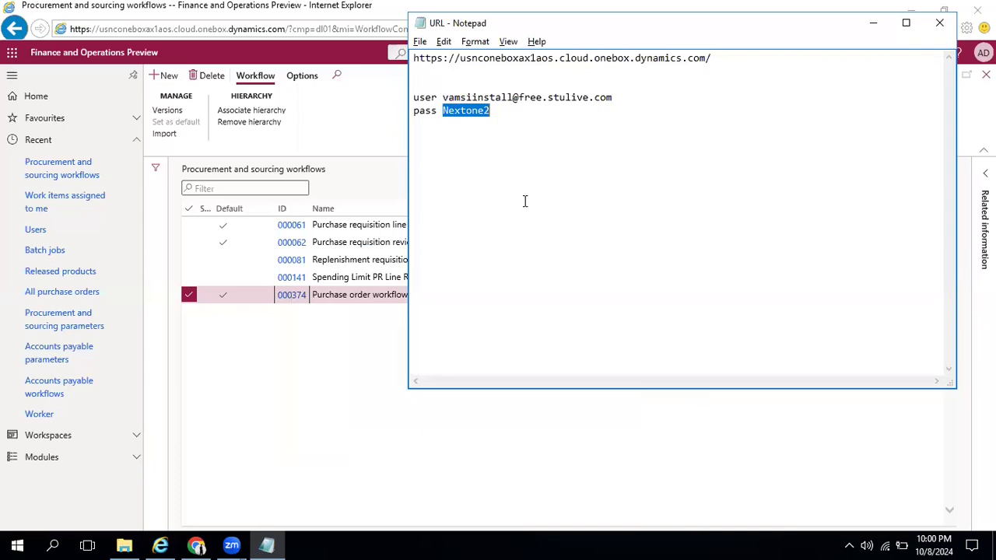
Open the Approve purchase order element in the workflow editor and display Step 1's assignment properties
click(356, 134)
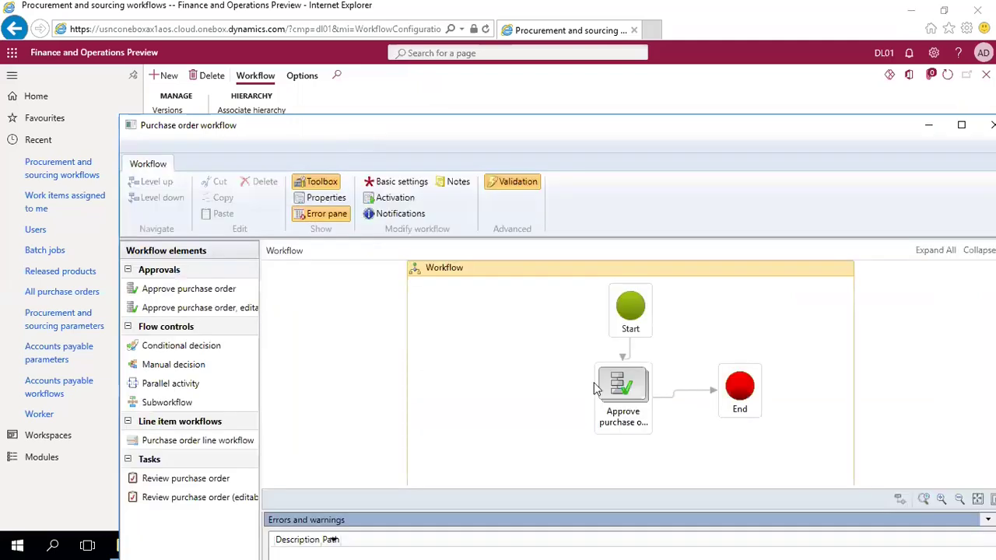
click(626, 392)
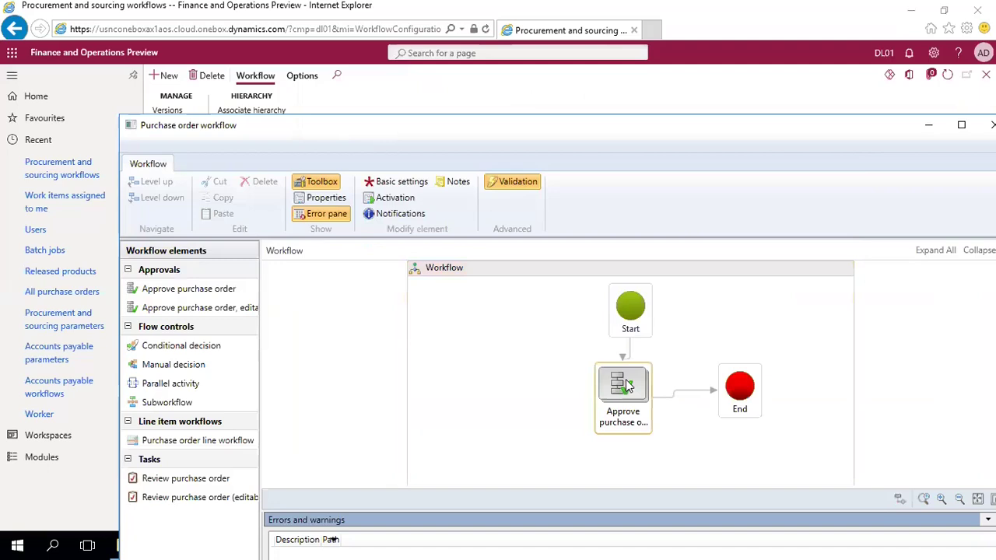
double_click(626, 383)
right_click(626, 381)
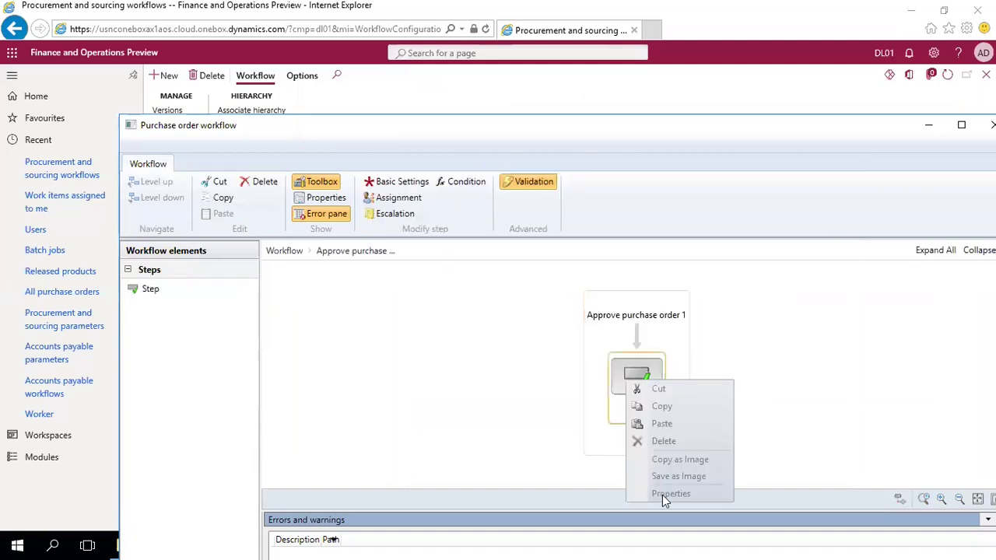
click(662, 494)
click(116, 177)
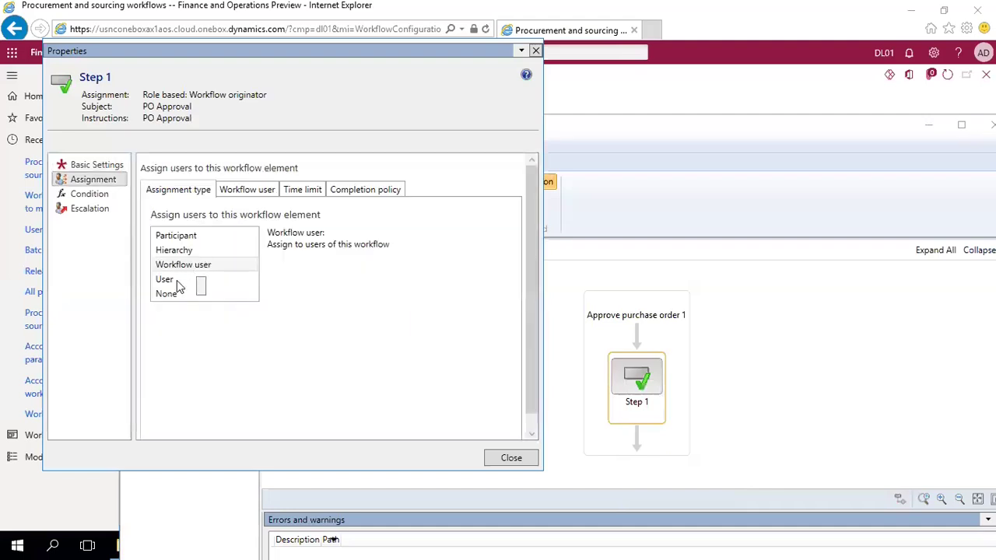
Set Step 1's assignment type to User and remove Admin from the selected users
click(179, 280)
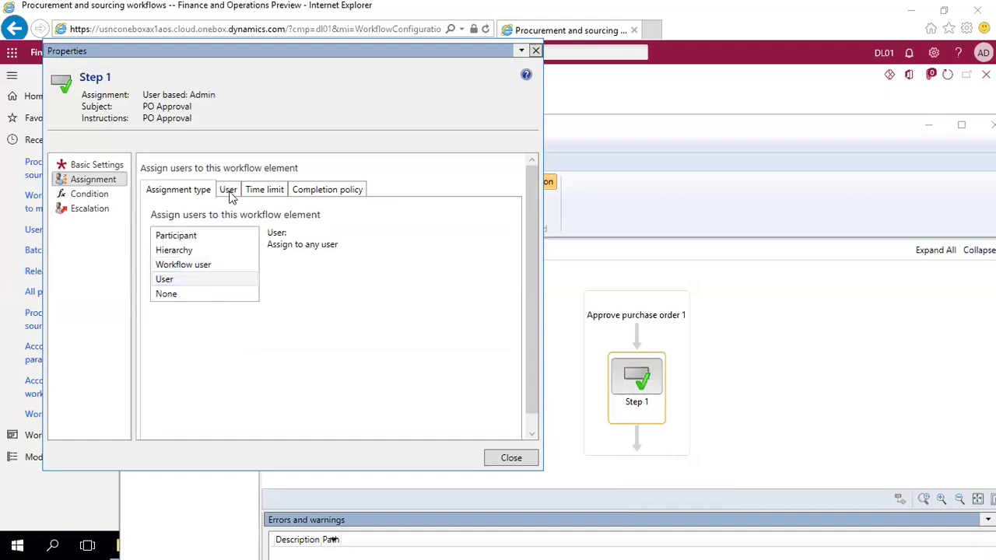
click(227, 191)
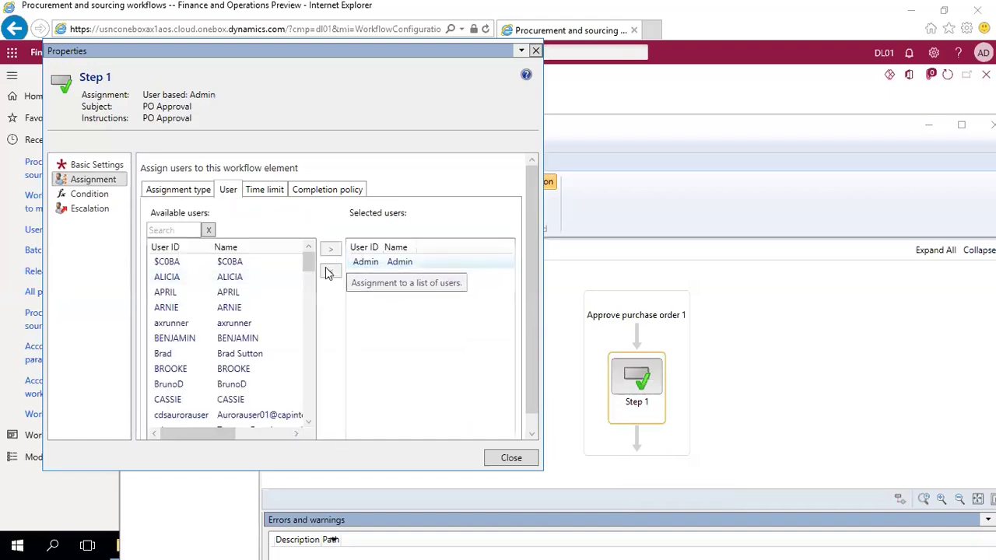
click(365, 262)
click(330, 270)
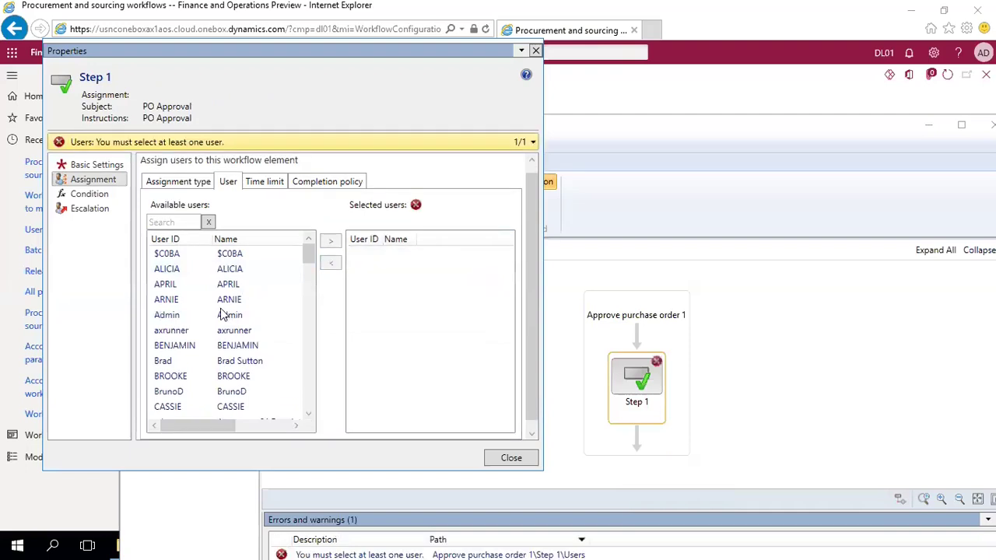
Add a user other than Admin from the available users to Step 1's selected users
click(233, 377)
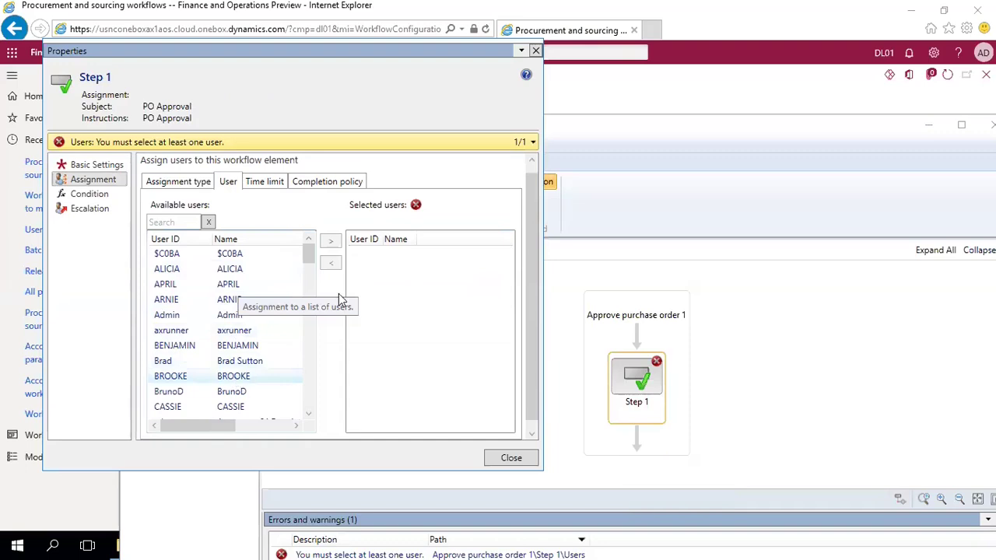
click(329, 244)
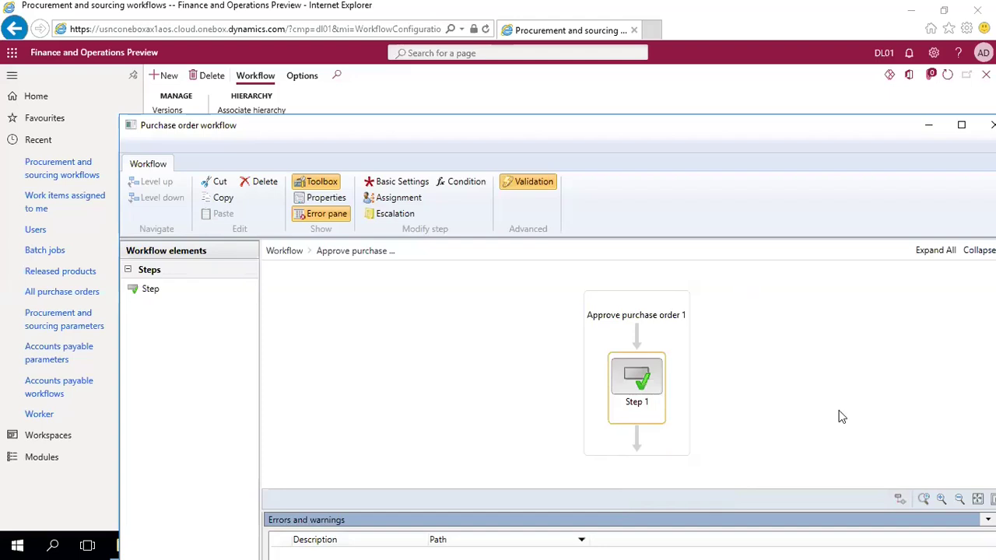
Save the Purchase order workflow with the version note 1.0.2.0 and close the workflow editor
click(962, 126)
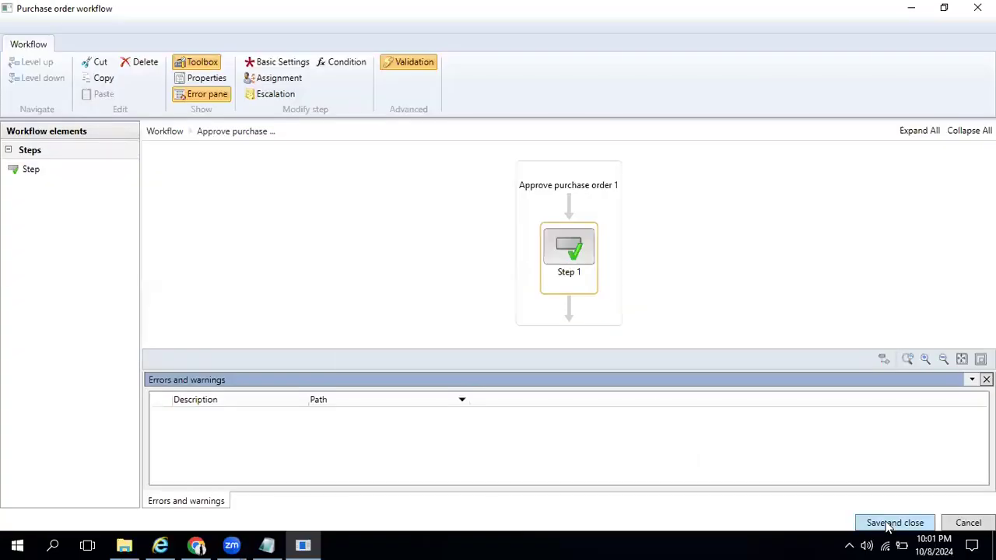
click(889, 522)
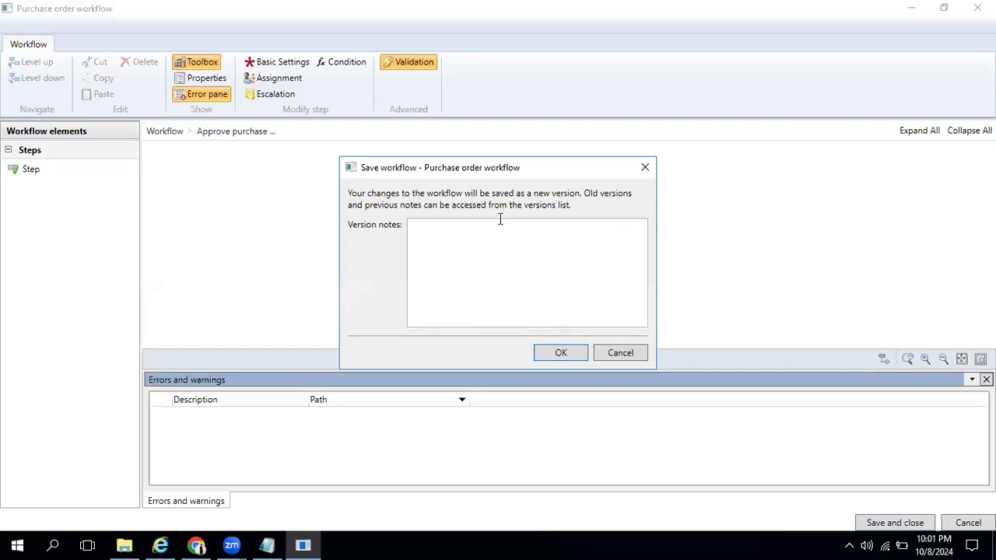
click(419, 230)
text(1.0.2.0)
click(560, 356)
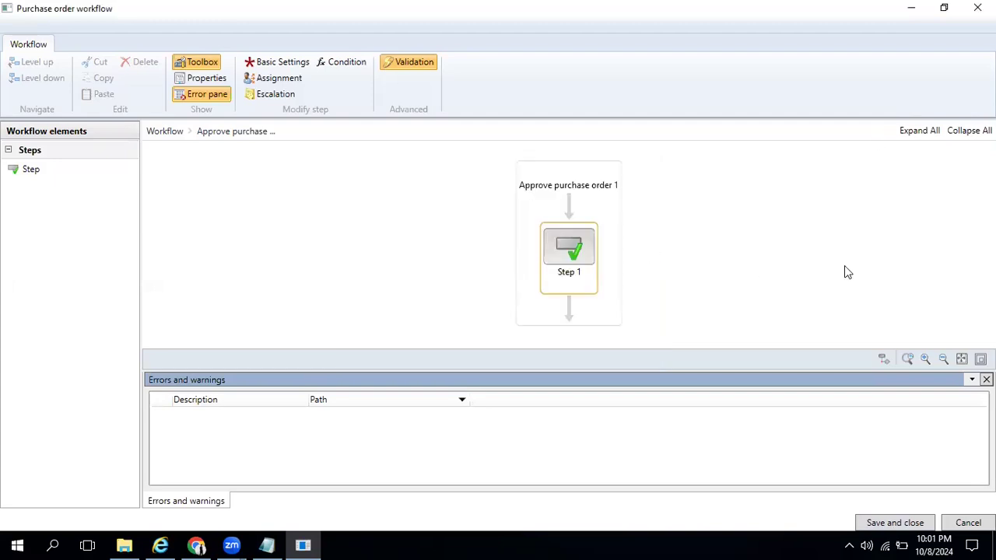
click(895, 522)
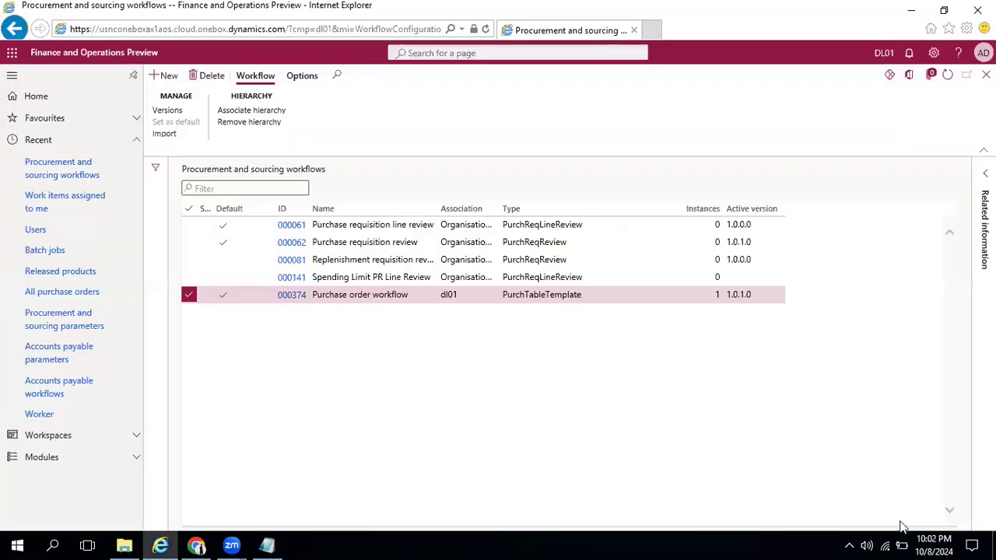
In Chrome, resume the stopped workflow instance of the Apple Information Center purchase order and review its tracking details list
click(198, 545)
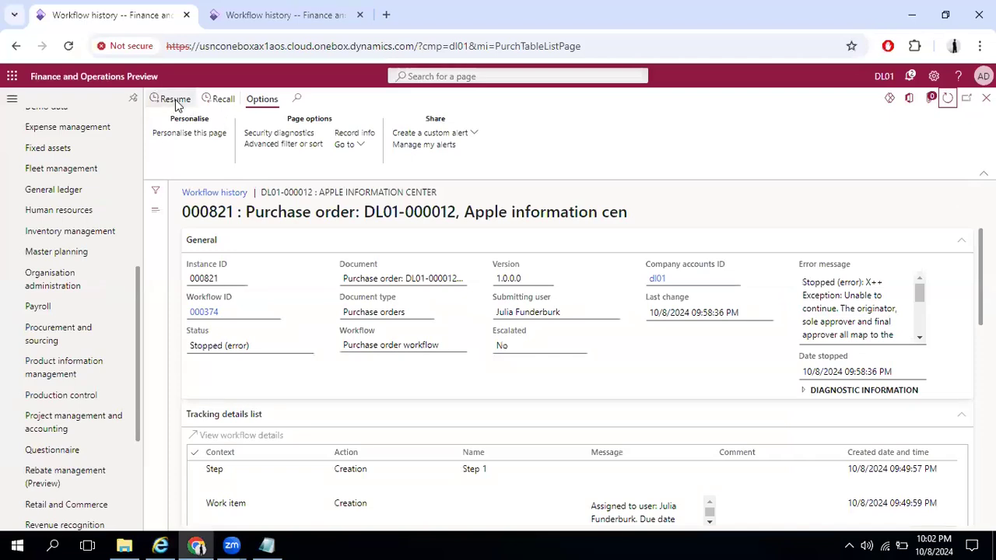
click(176, 101)
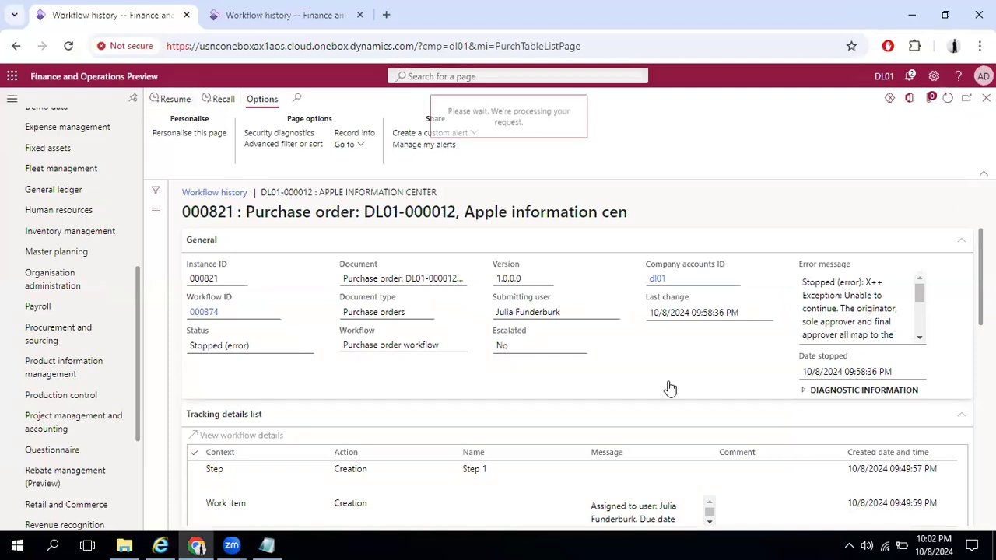
scroll(789, 458, down, 3)
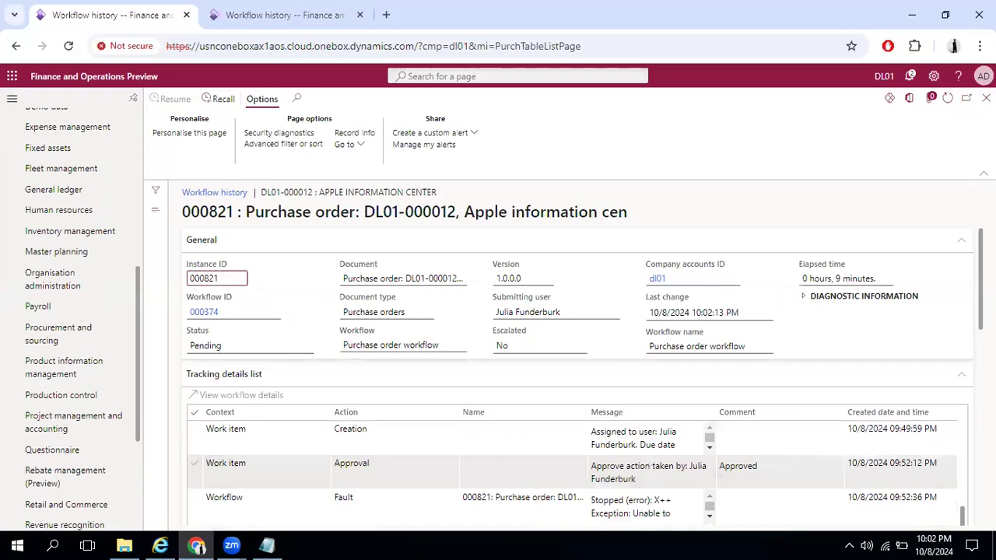
scroll(778, 357, down, 5)
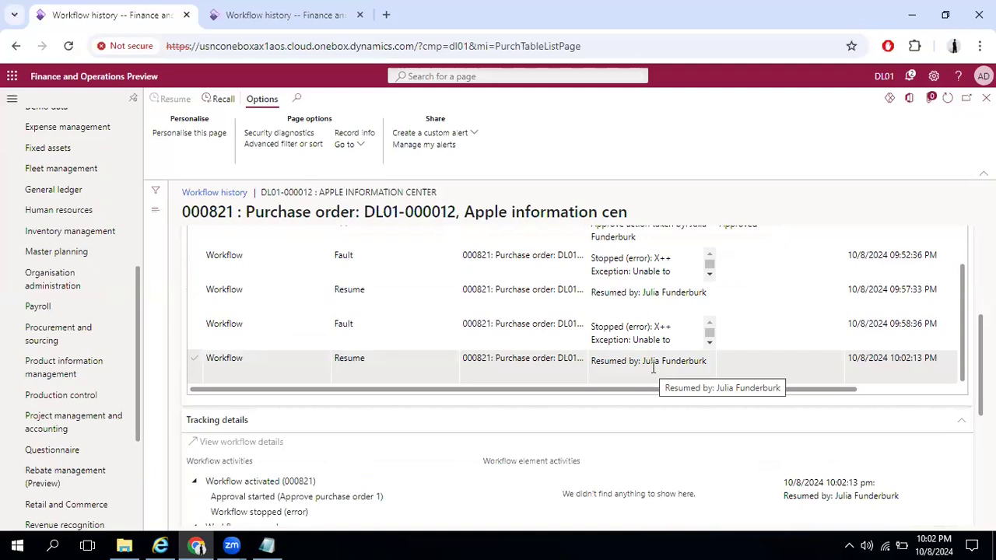
Refresh the purchase order's workflow history and examine the latest tracking entries after the resume
click(784, 336)
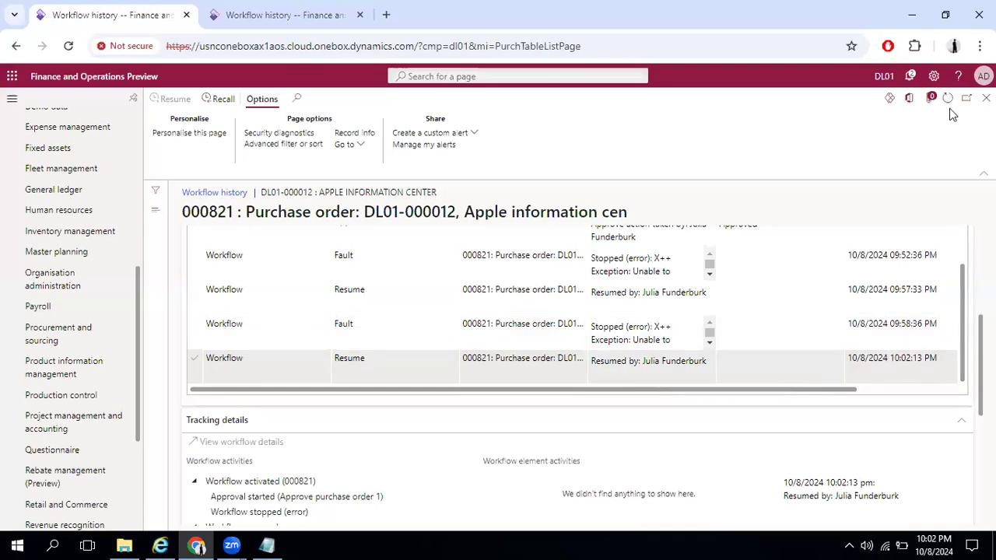
click(951, 99)
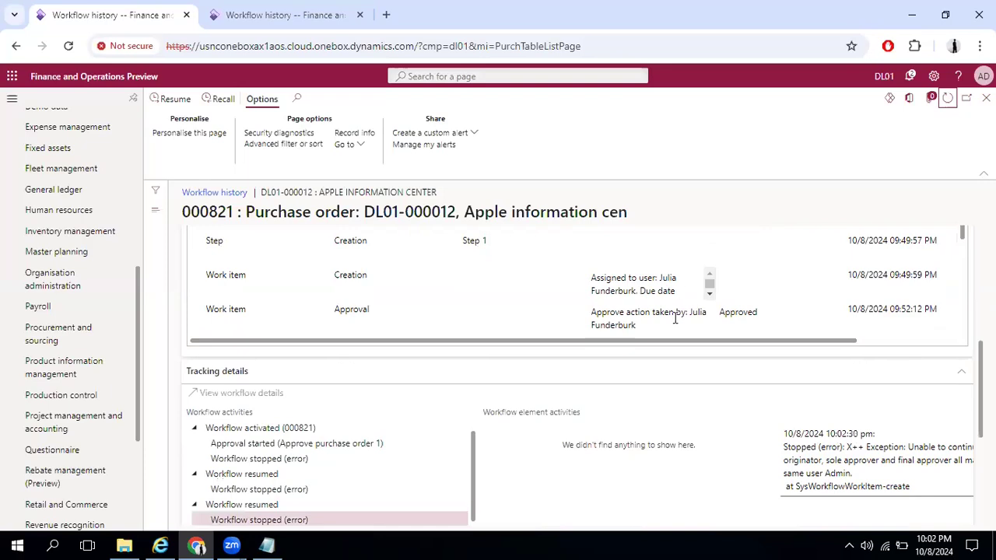
scroll(675, 318, down, 5)
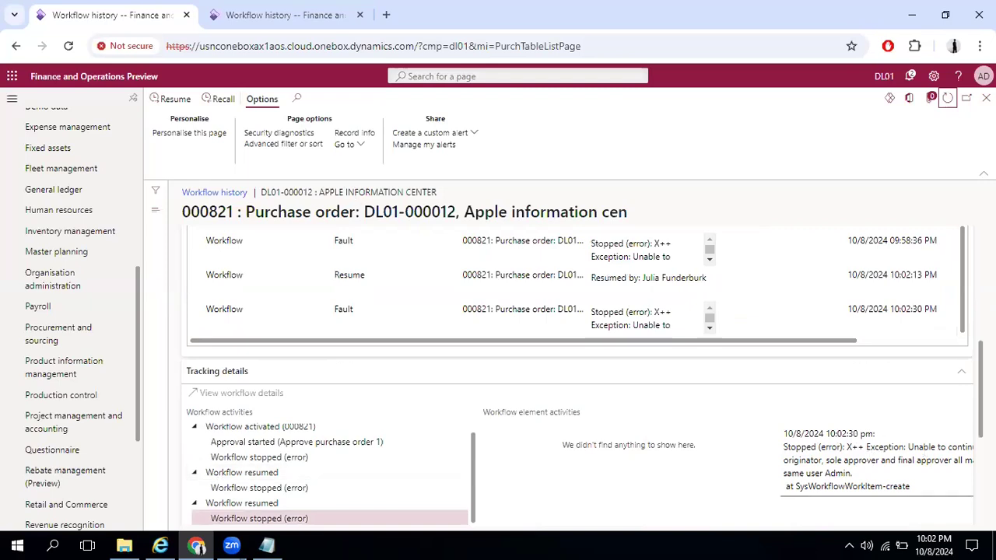
Recall the stopped purchase order workflow with the comment "yes" and return to the refreshed purchase order
click(219, 101)
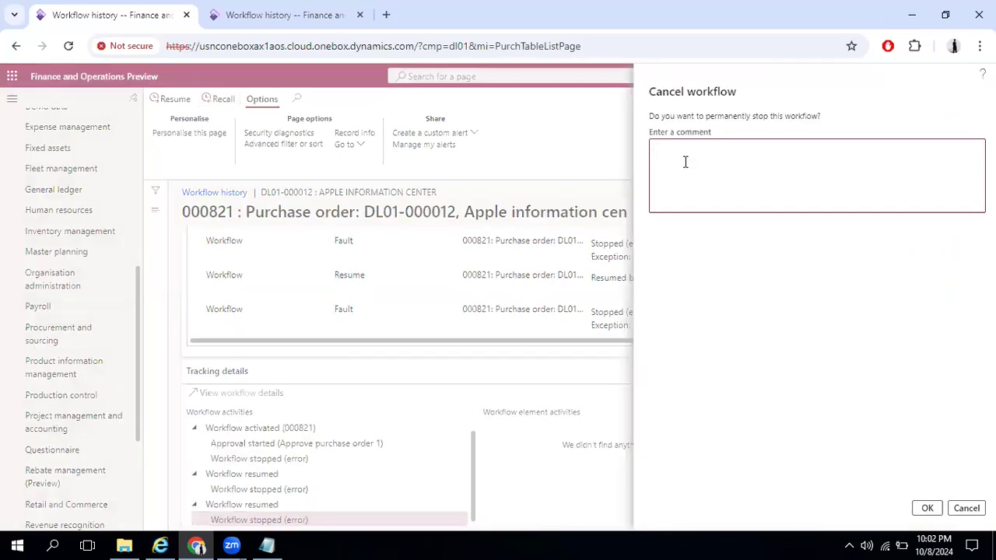
text(yes)
click(926, 509)
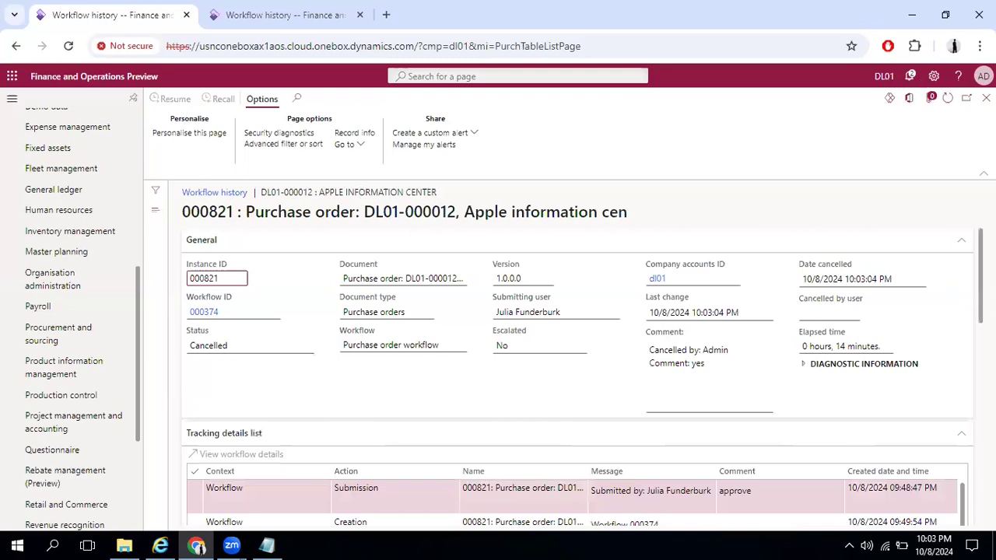
key(Escape)
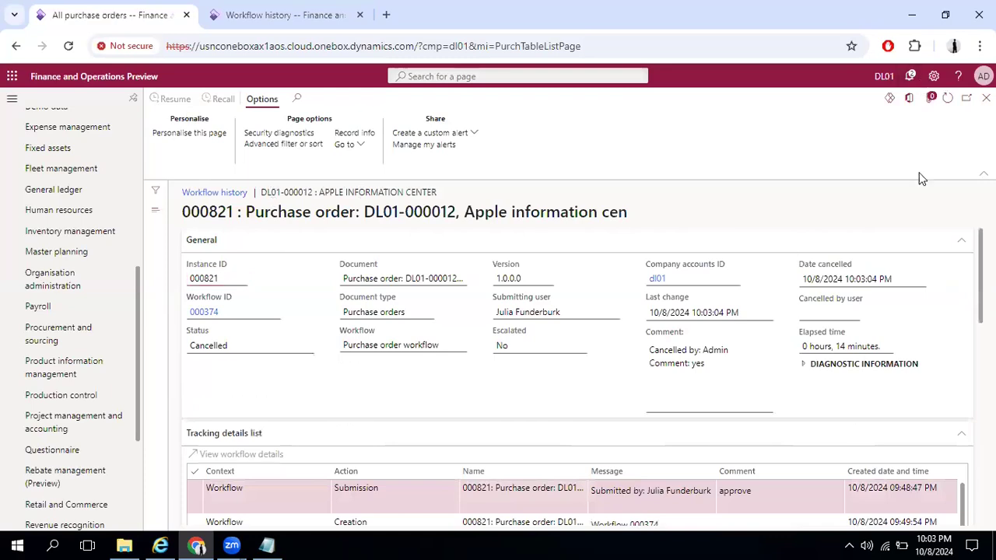
click(947, 102)
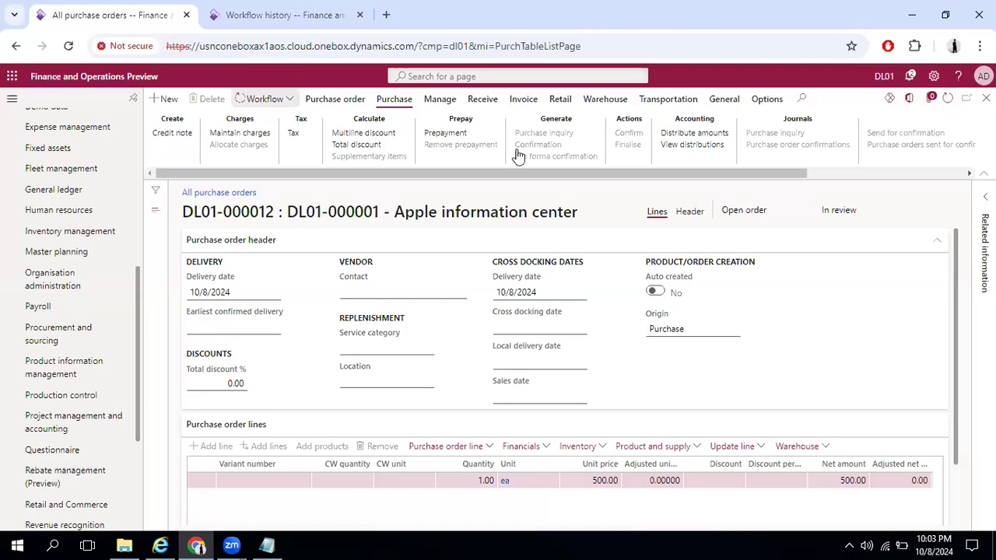
Start a new purchase order for the vendor Apple information center
click(187, 108)
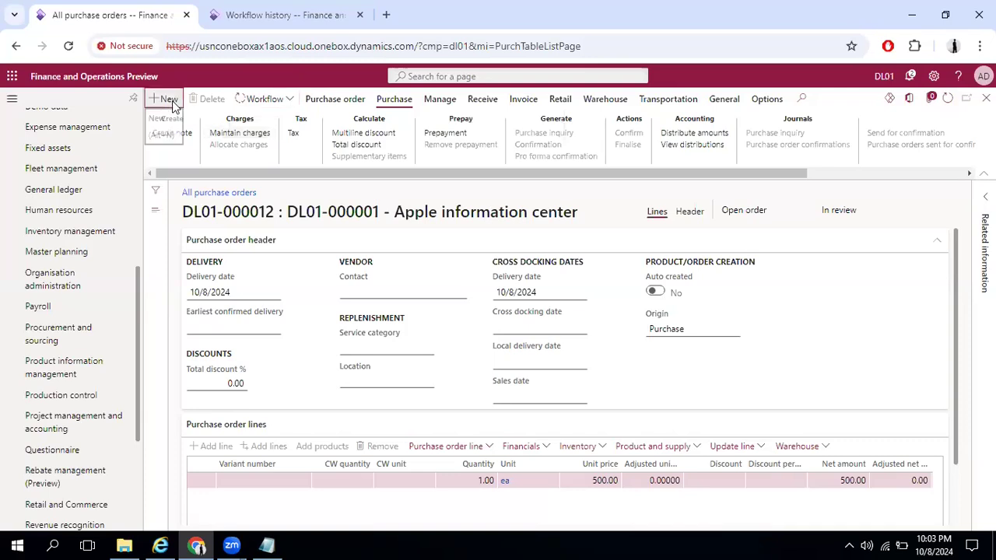
click(168, 99)
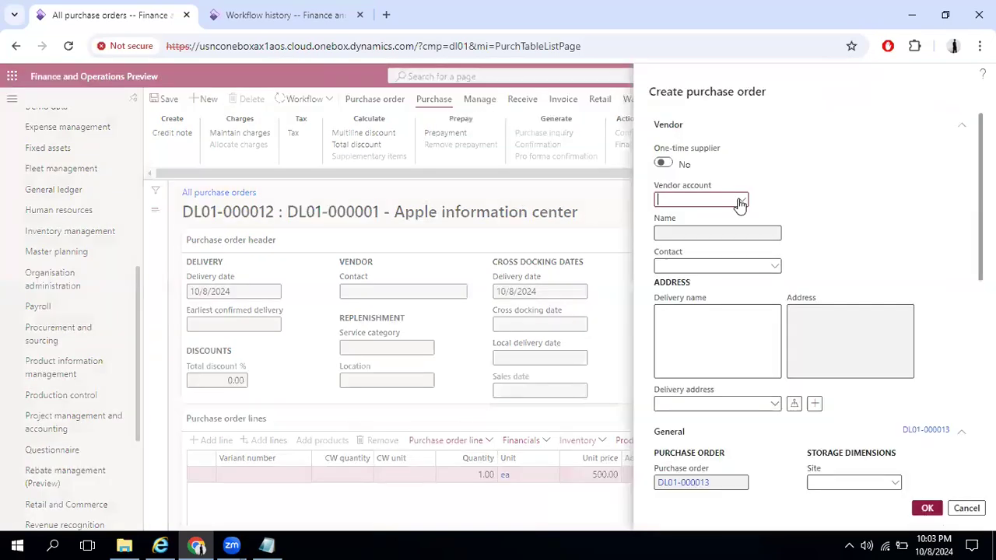
click(741, 199)
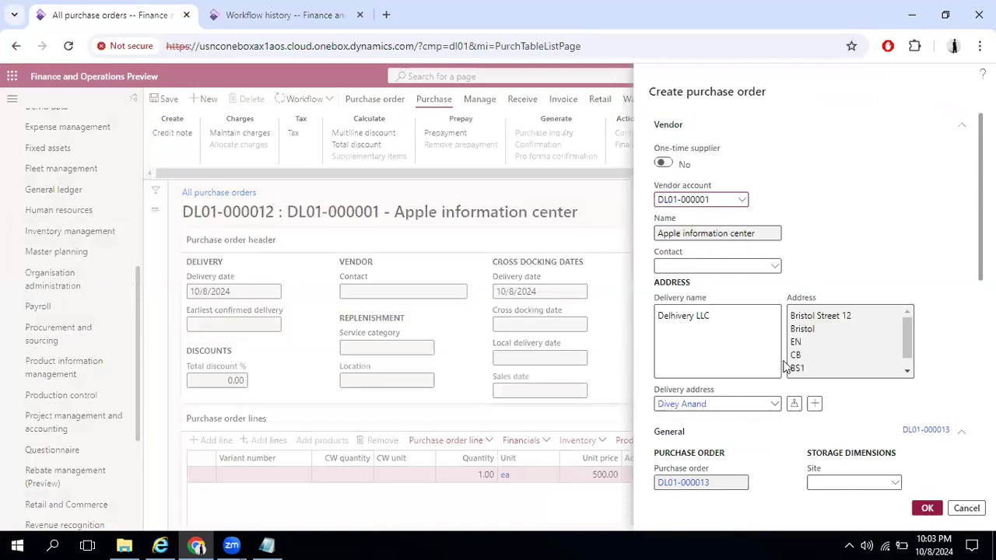
Set the new order's language to an English variant in its administration details
scroll(784, 367, down, 4)
scroll(891, 346, down, 3)
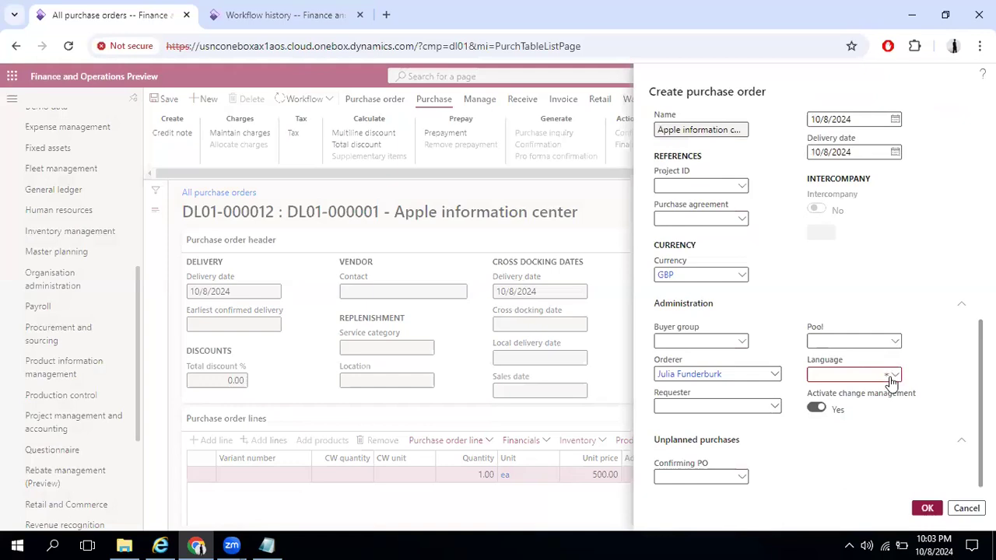
click(893, 376)
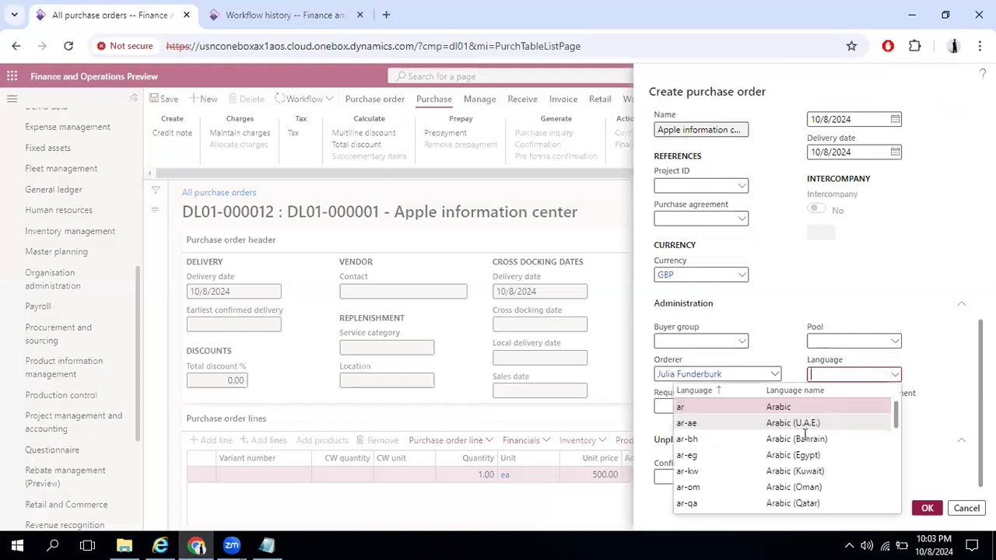
scroll(805, 433, down, 3)
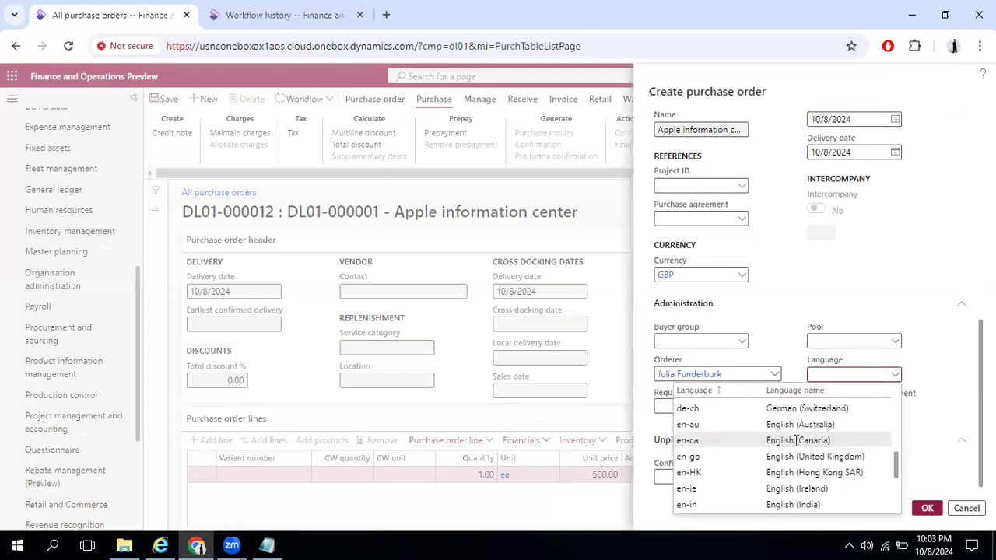
click(793, 447)
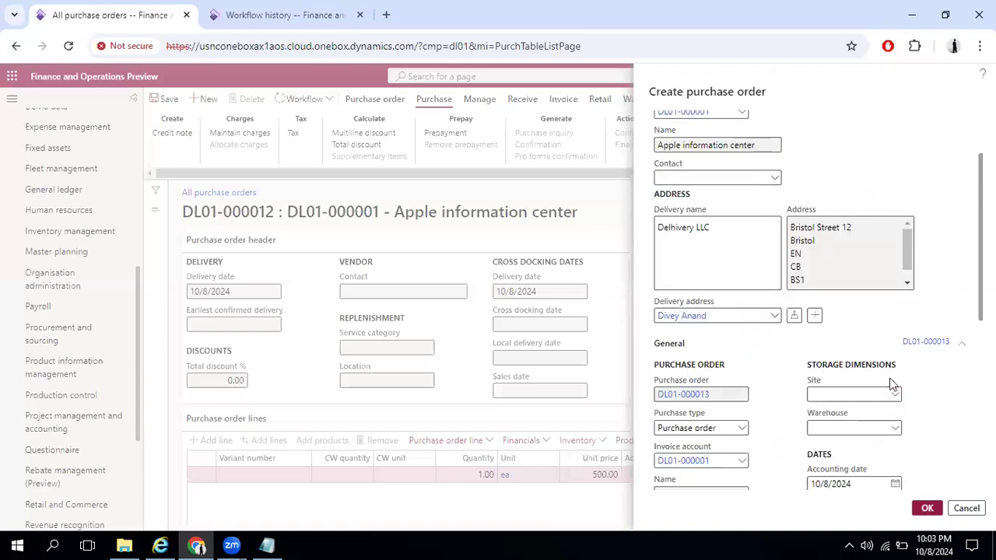
Set the storage dimensions to site UK and warehouse W1, and create the purchase order
scroll(894, 384, down, 1)
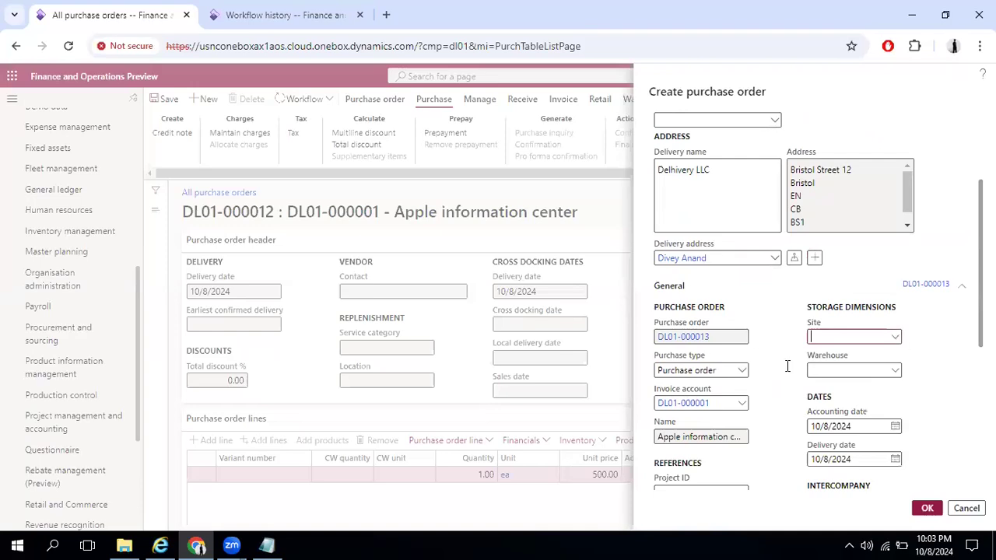
click(895, 338)
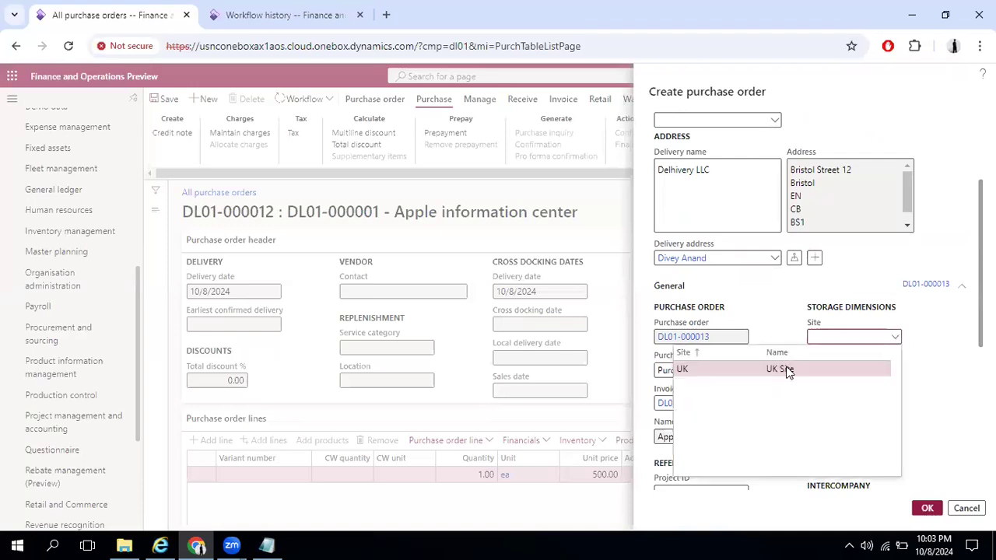
click(894, 371)
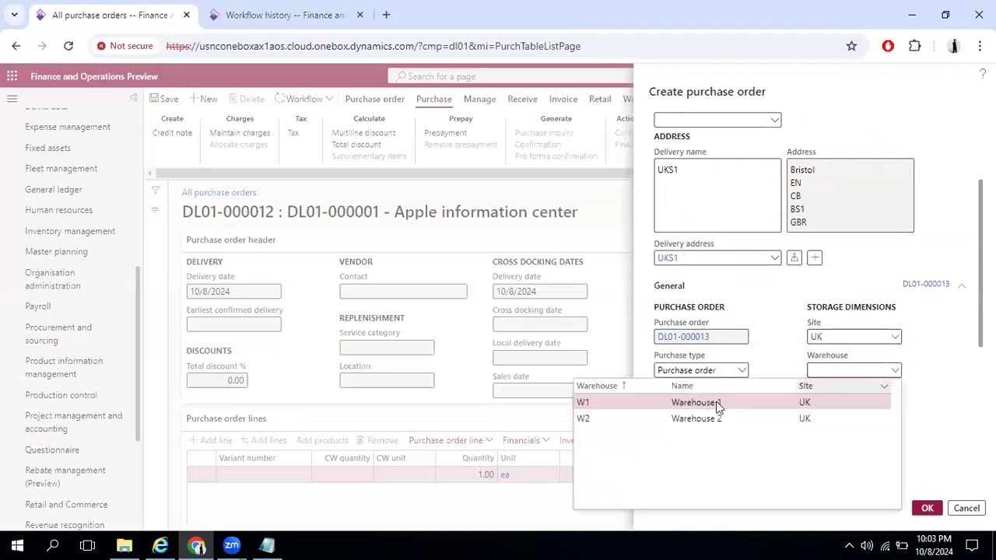
click(926, 509)
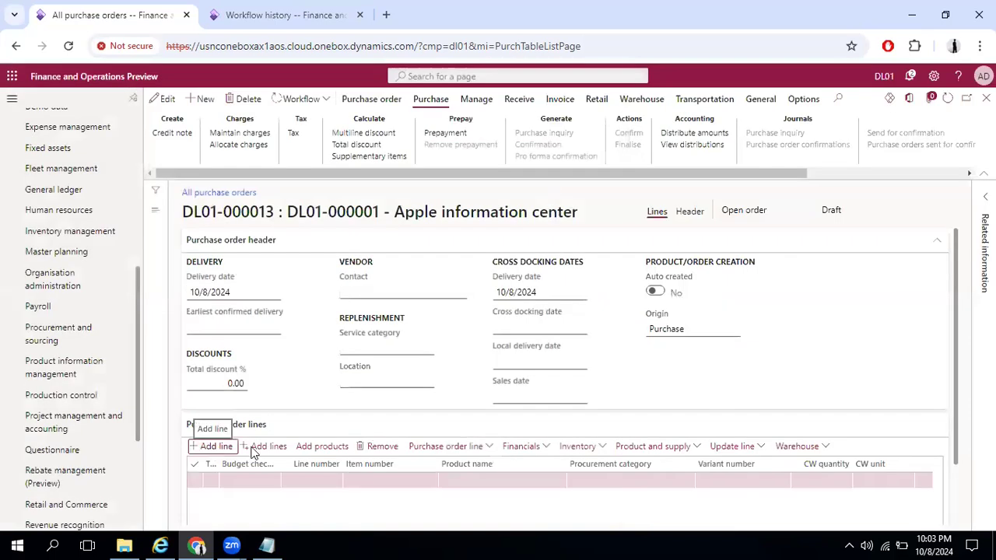
Add the Mobile Charger item MC0678955 to the purchase order lines
click(423, 482)
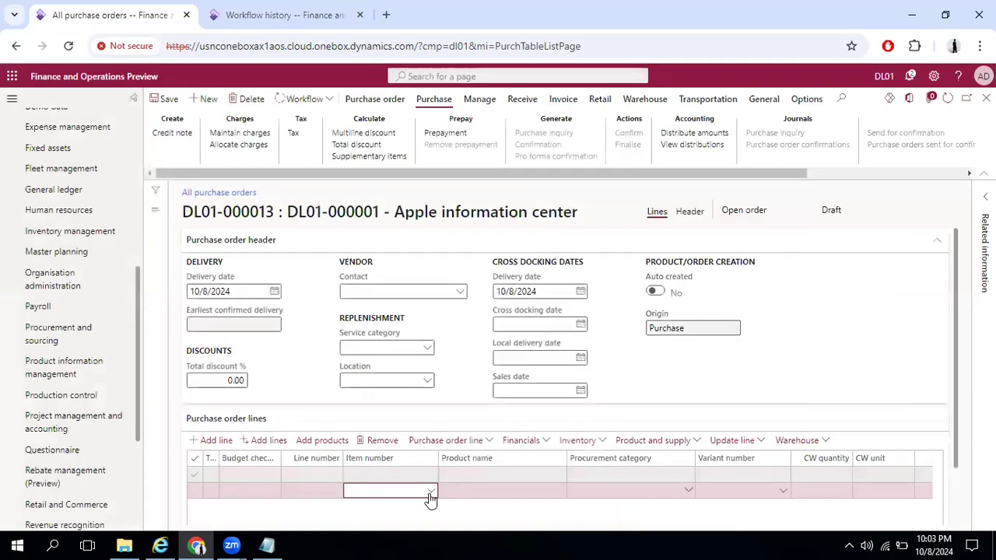
click(430, 493)
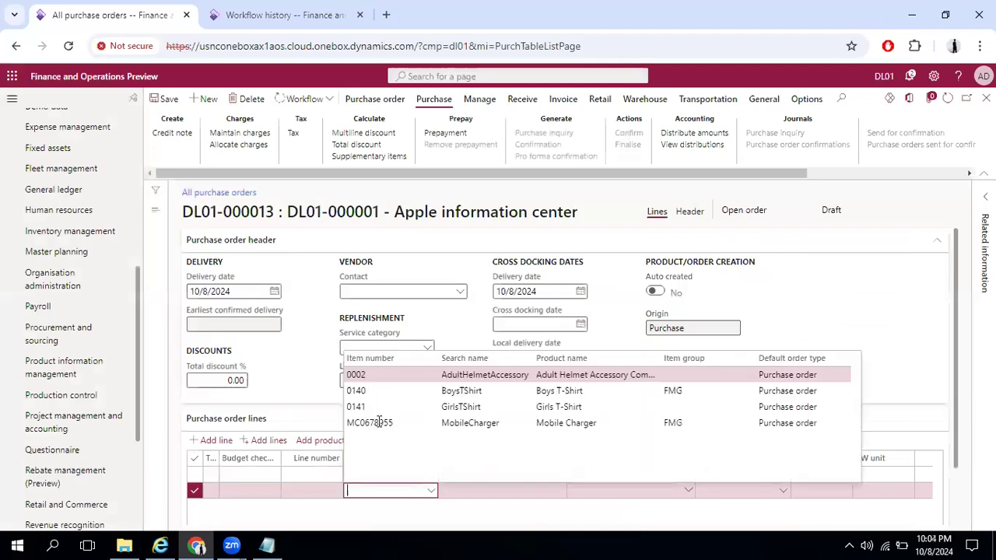
click(379, 424)
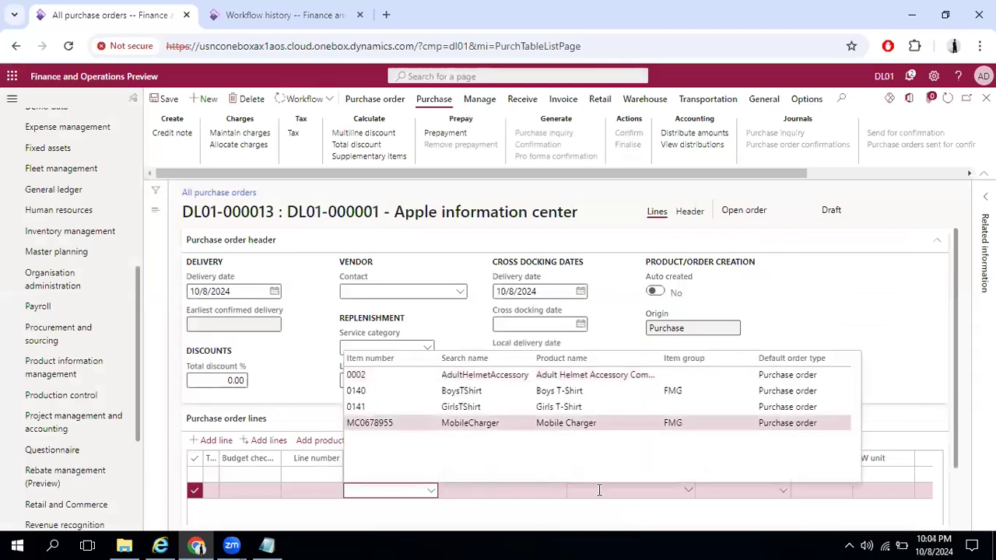
key(Tab)
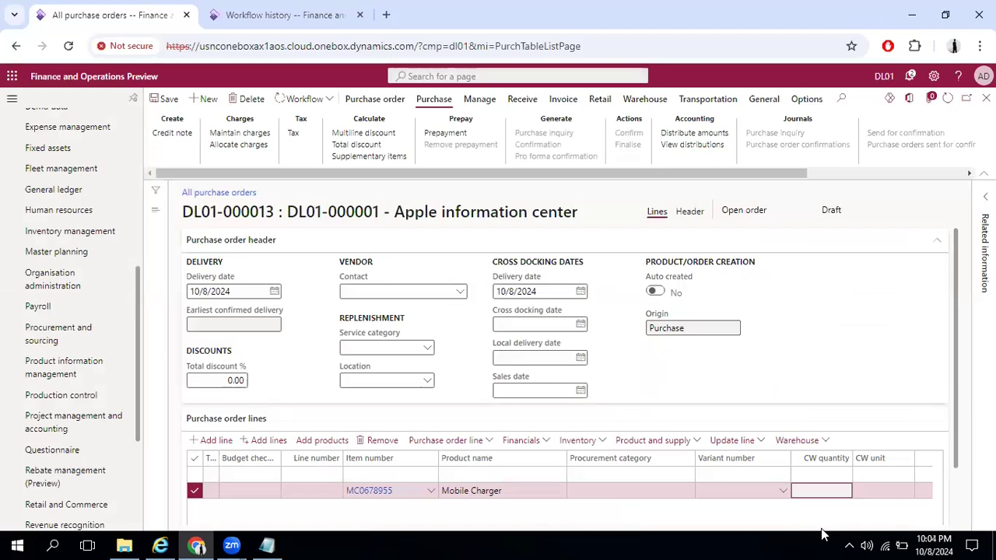
Set the Mobile Charger line's unit price to 230 and save the purchase order
key(Tab)
key(Tab)
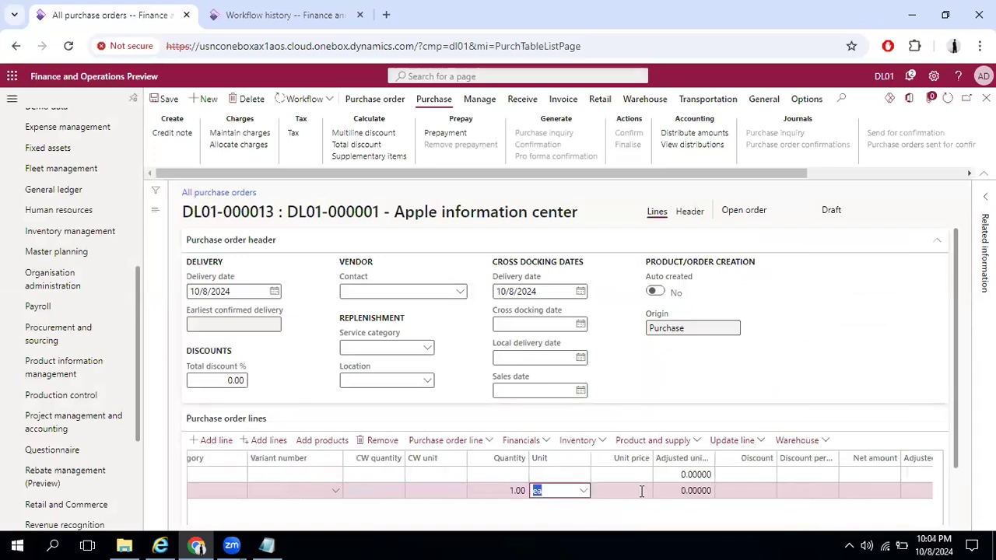
key(Tab)
click(642, 491)
text(30)
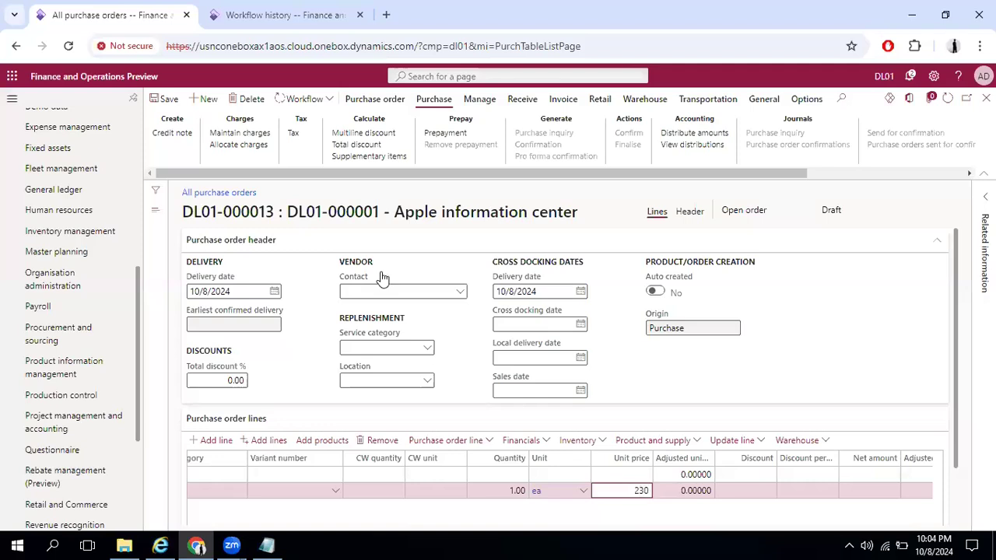
key(Tab)
click(172, 103)
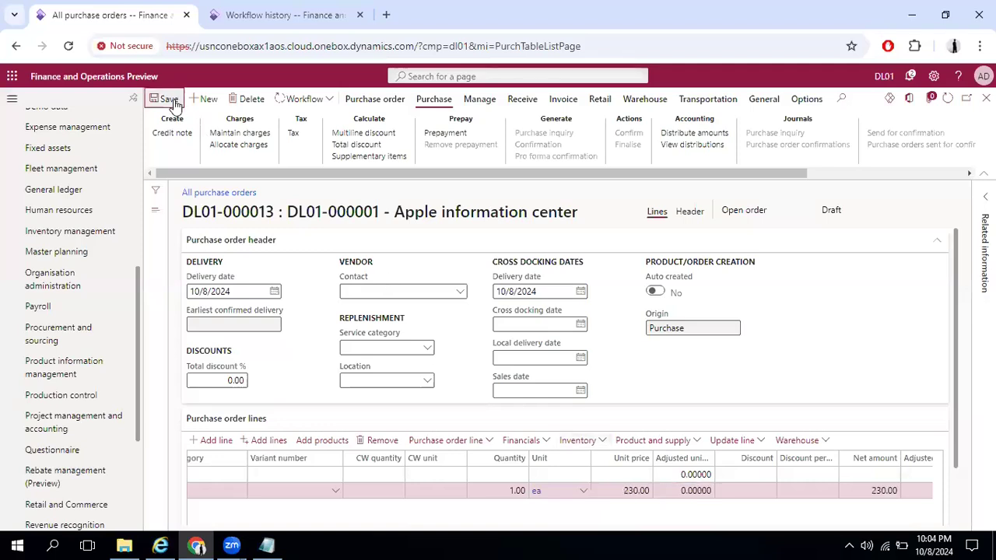
Submit the purchase order to the workflow with the comment "Approve"
click(328, 104)
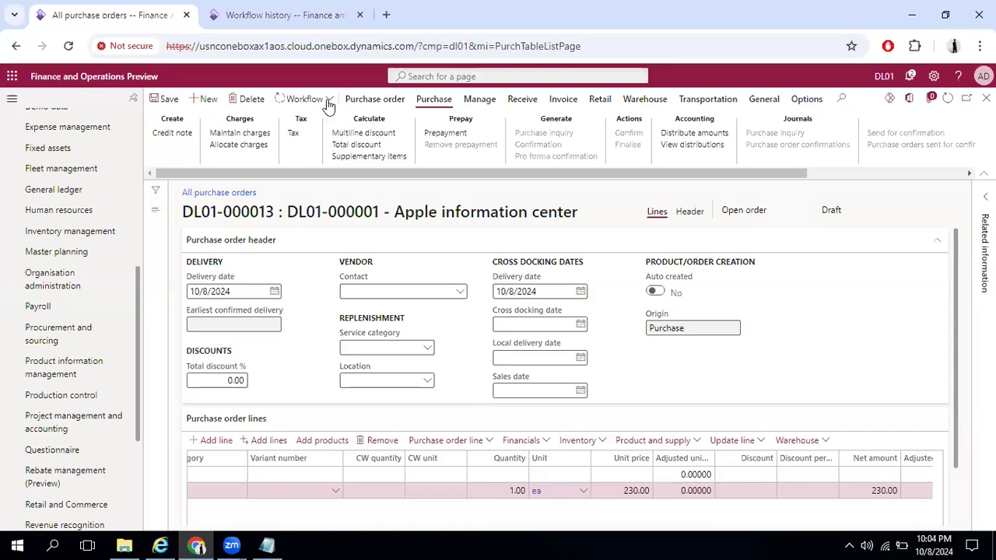
click(386, 161)
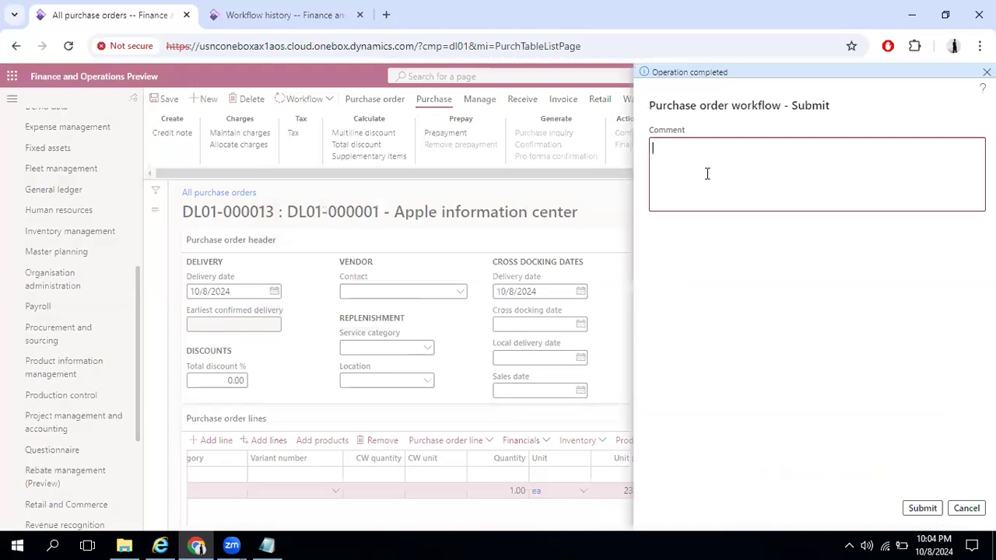
text(Approve)
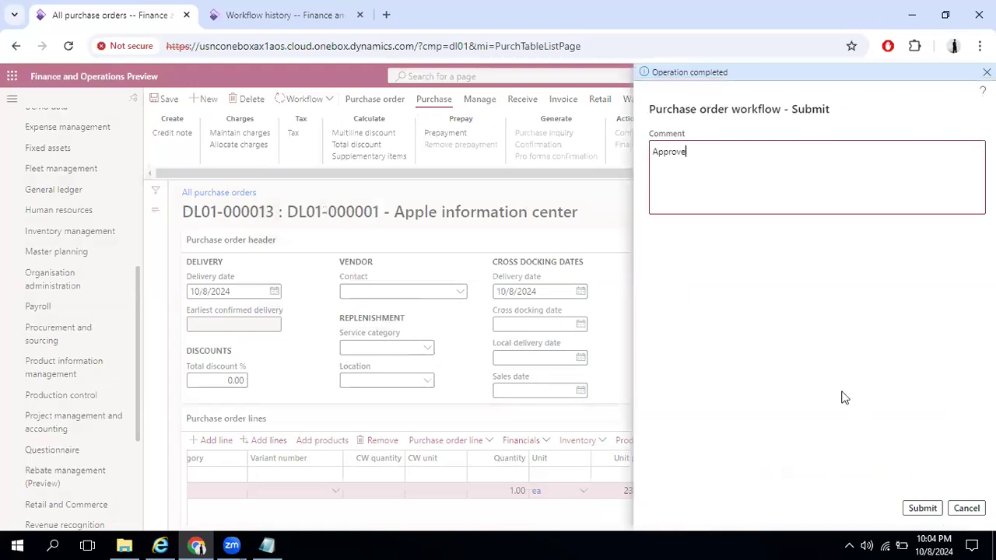
click(925, 514)
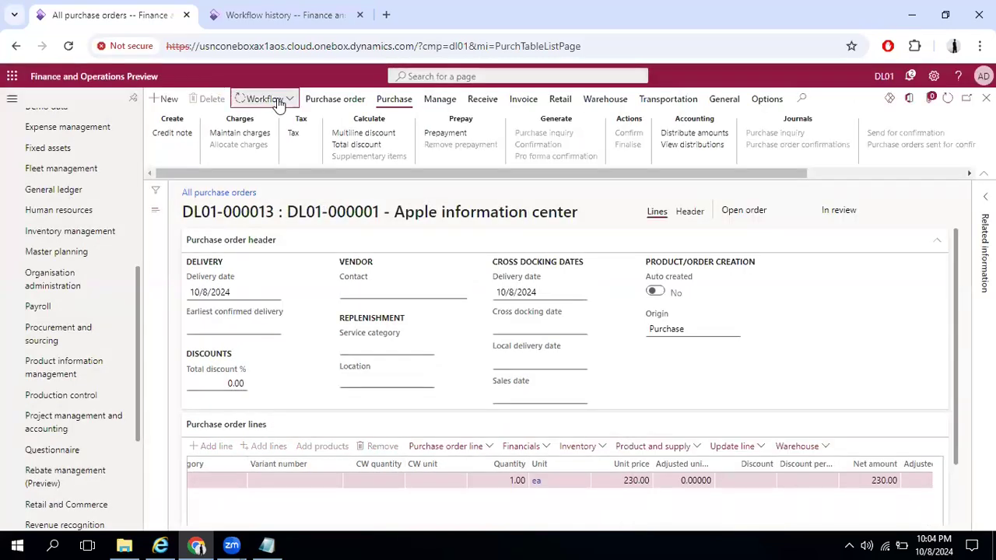
Open the submitted order's workflow history and refresh it repeatedly to check the tracking progress
click(265, 99)
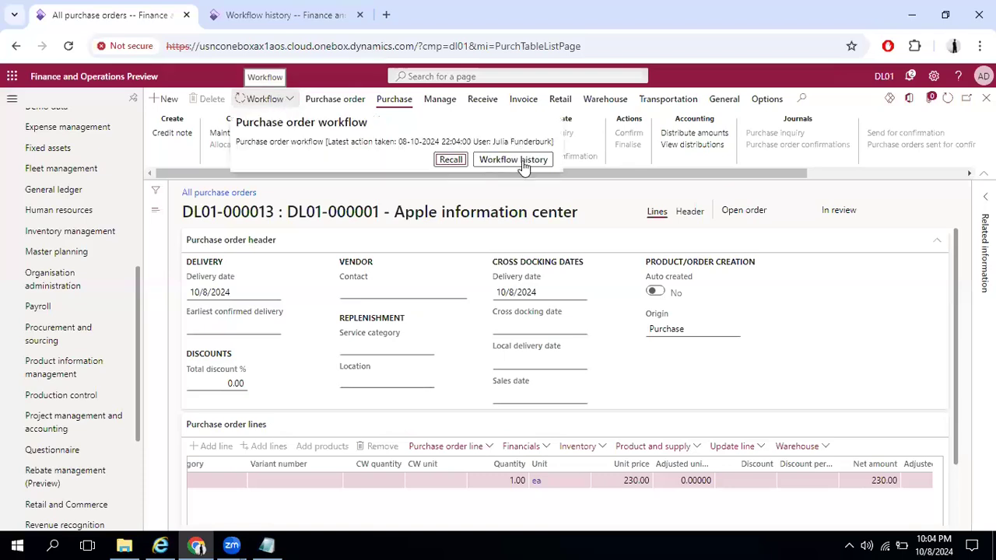
click(521, 160)
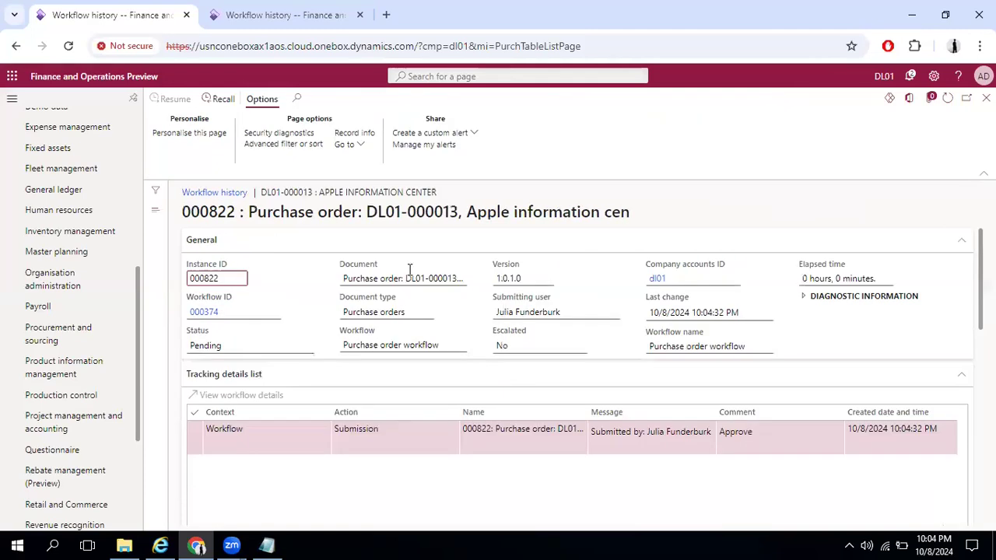
click(948, 103)
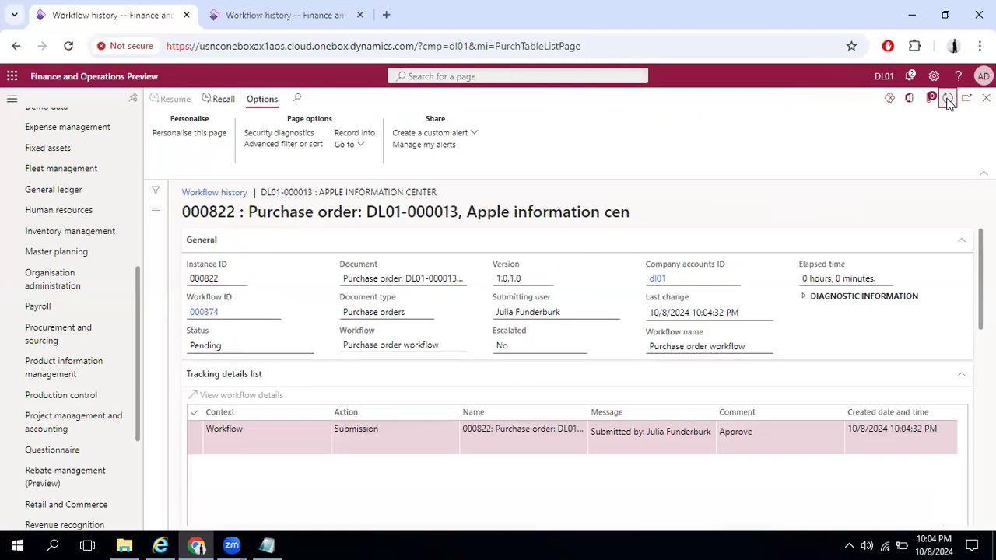
scroll(859, 226, down, 3)
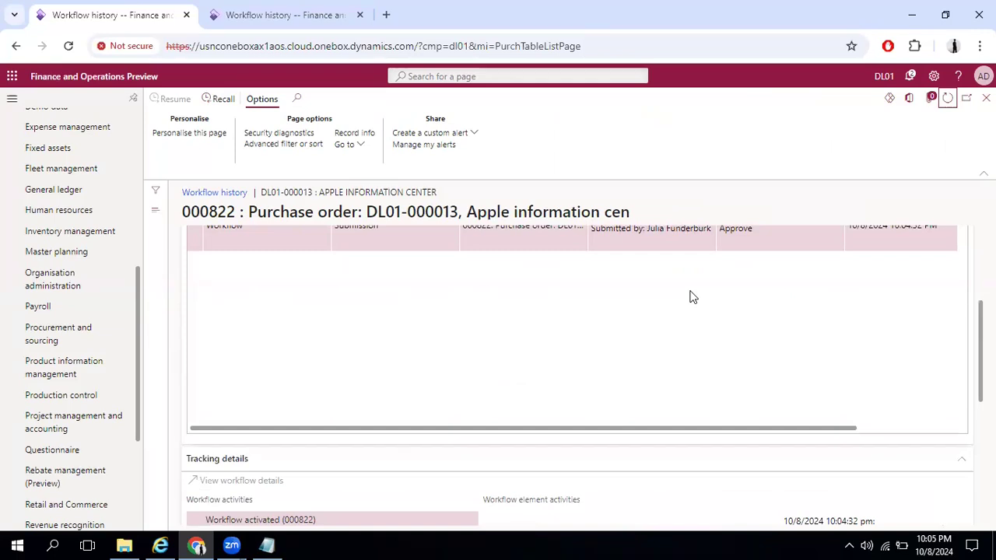
click(948, 102)
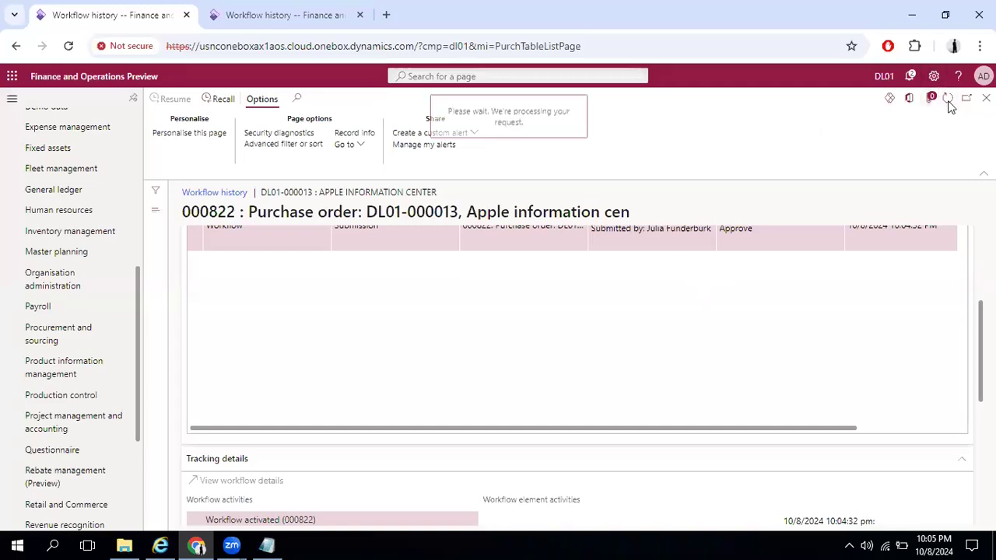
click(948, 103)
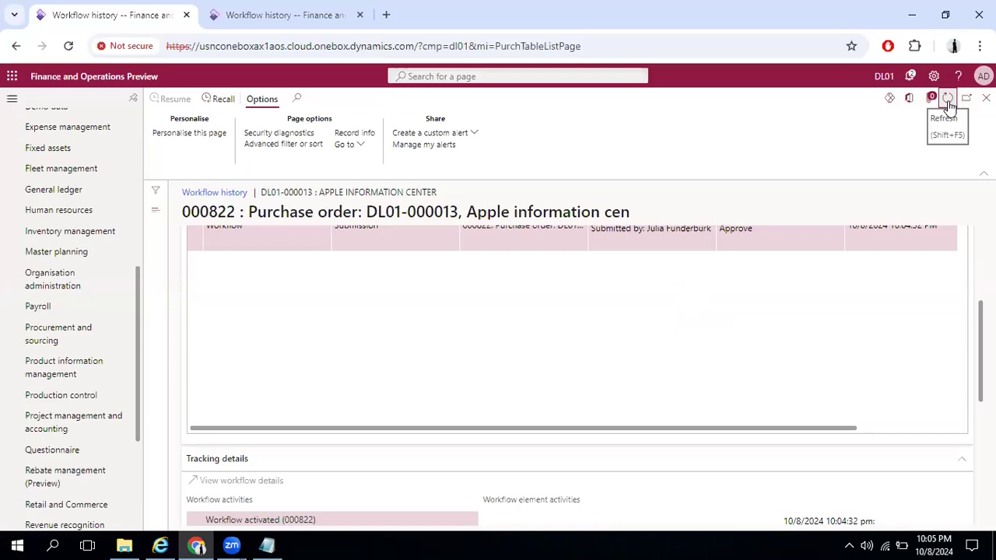
Refresh the submitted order's workflow history to update its approval tracking entries
click(950, 103)
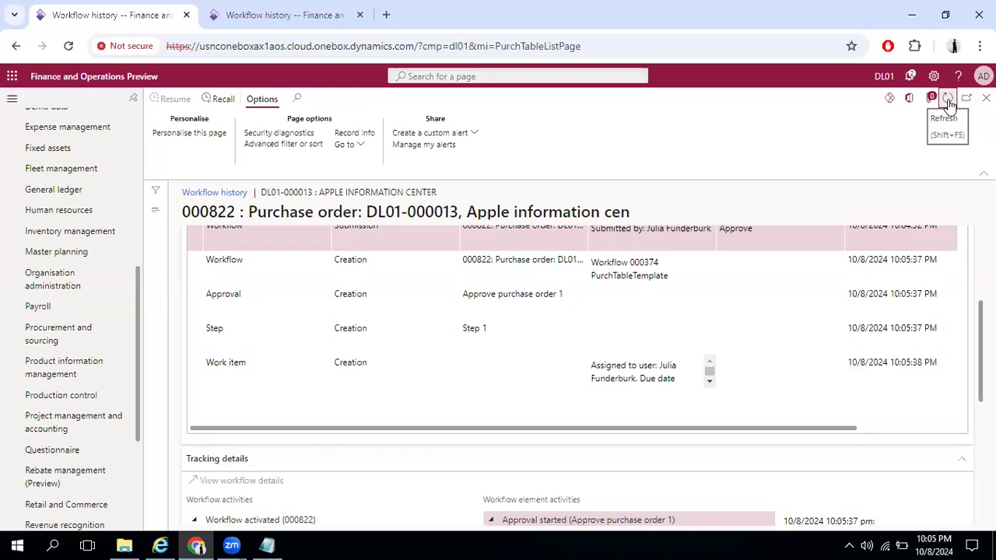
click(948, 101)
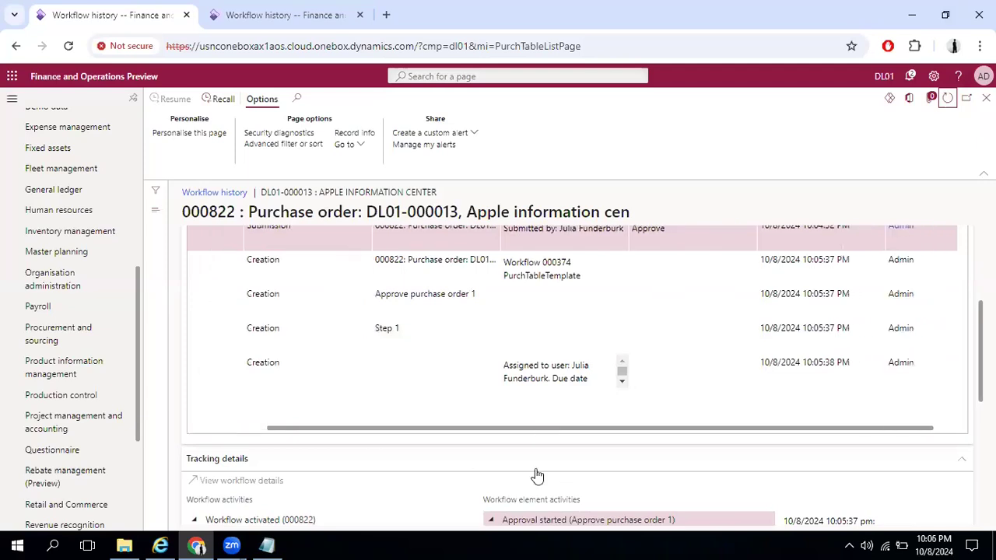
Try to reassign the pending approval work item to another user, leaving the comment blank
scroll(460, 451, down, 3)
scroll(231, 378, down, 2)
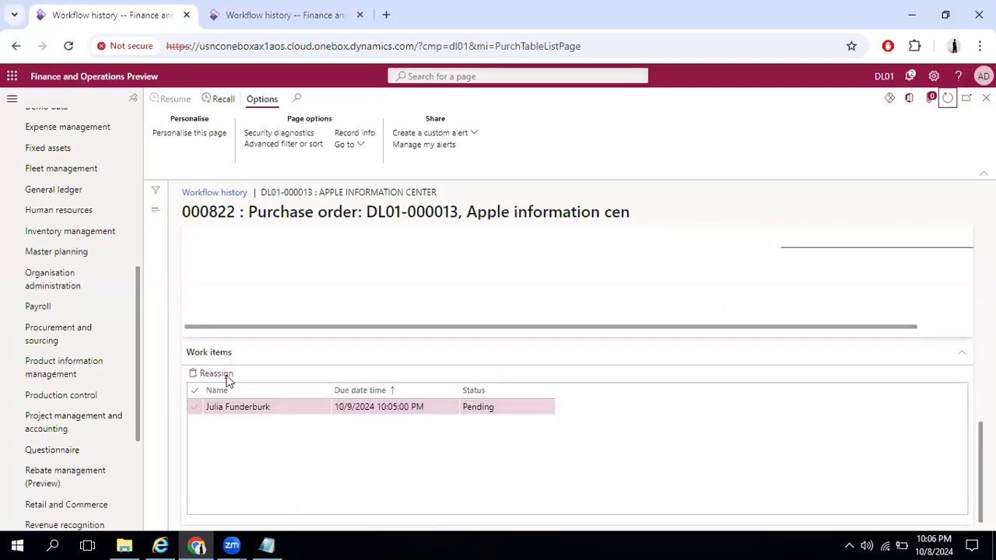
click(215, 375)
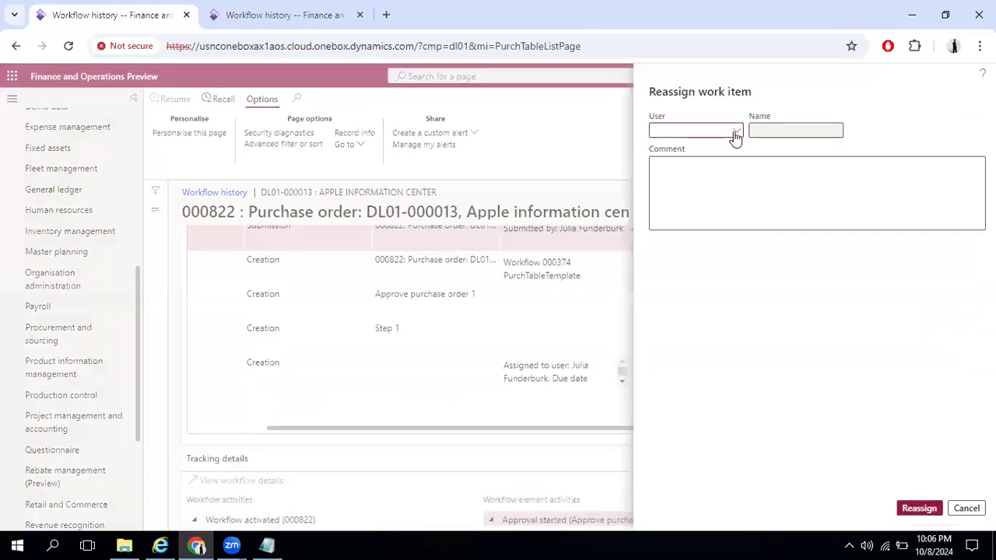
click(735, 132)
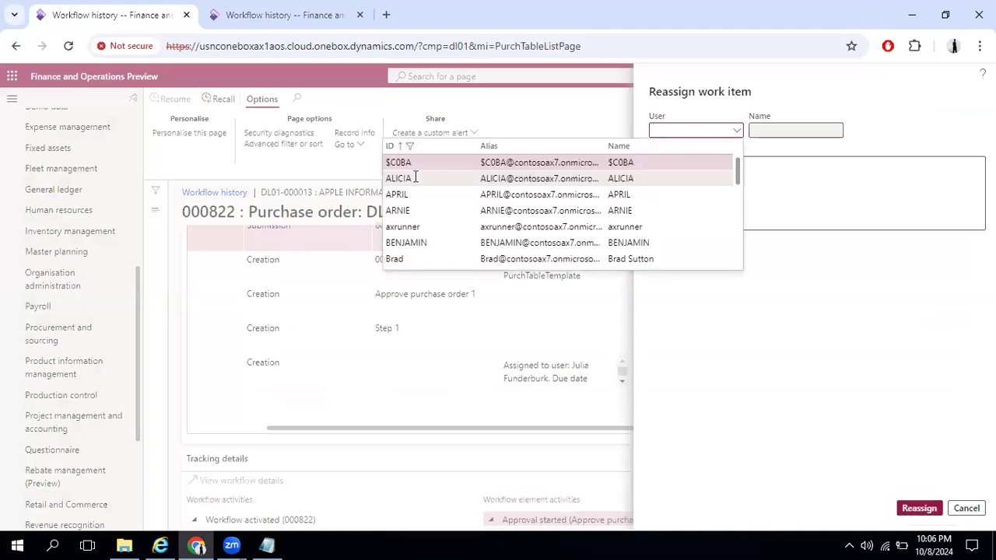
click(422, 245)
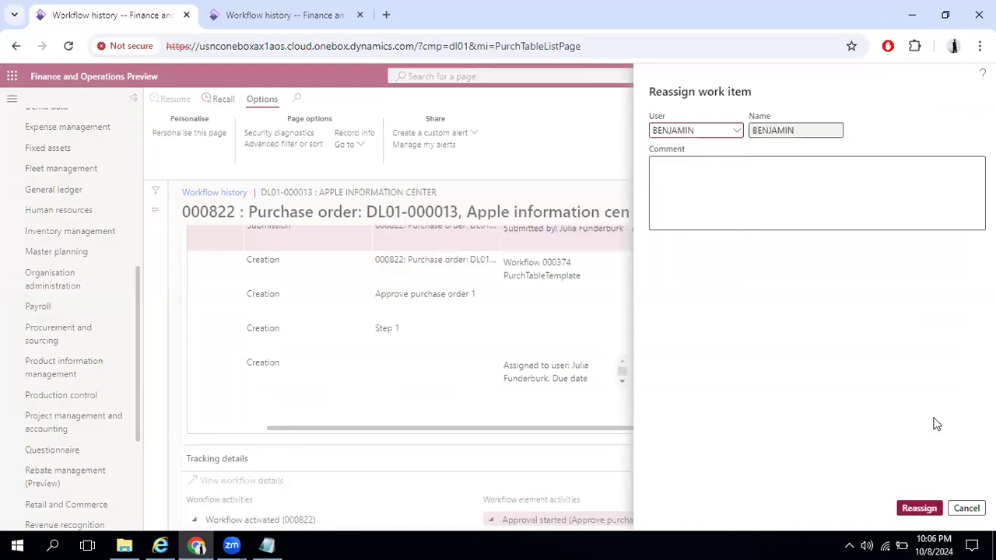
click(920, 509)
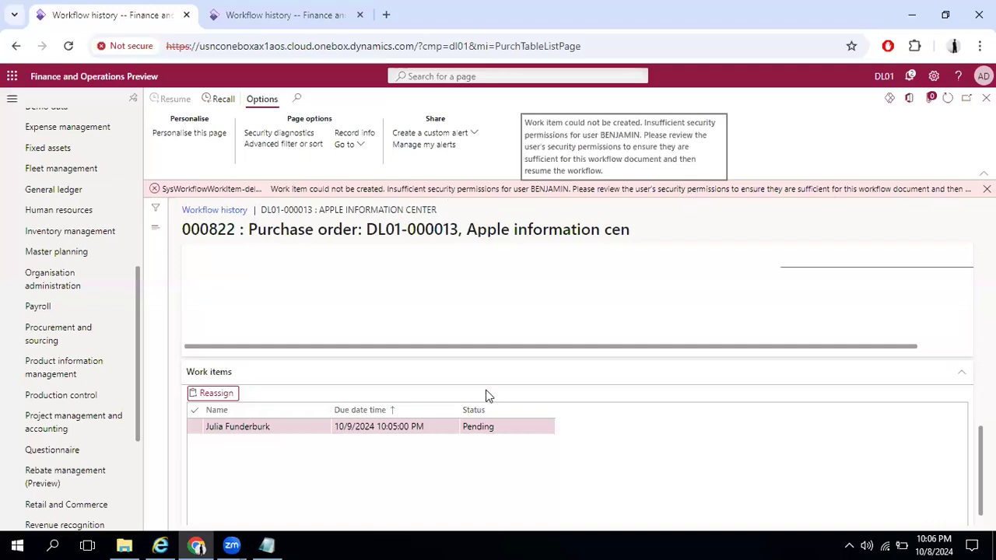
Return to purchase order DL01-000013, approve its pending workflow work item without a comment, and refresh the order
scroll(545, 342, up, 5)
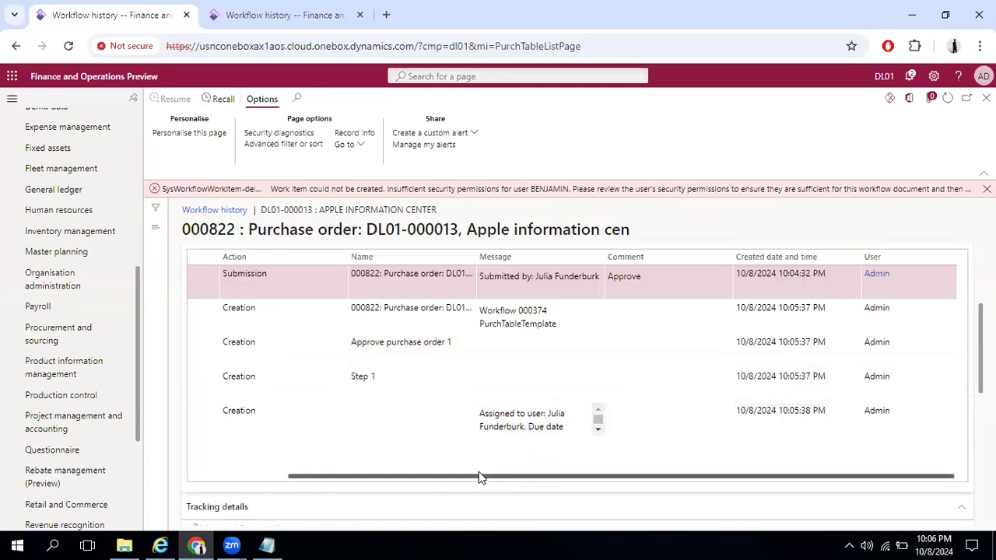
scroll(267, 463, left, 1)
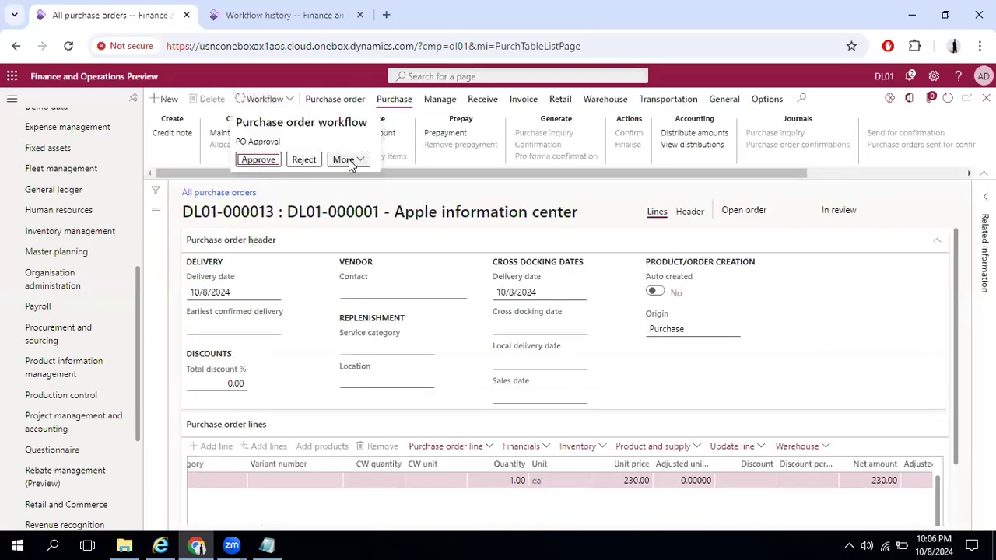
click(347, 160)
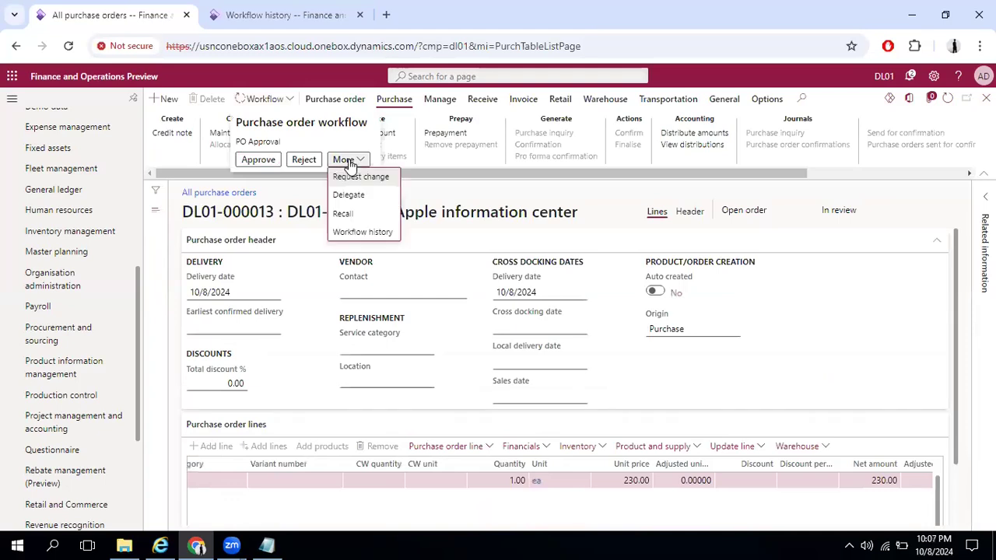
click(267, 162)
click(261, 161)
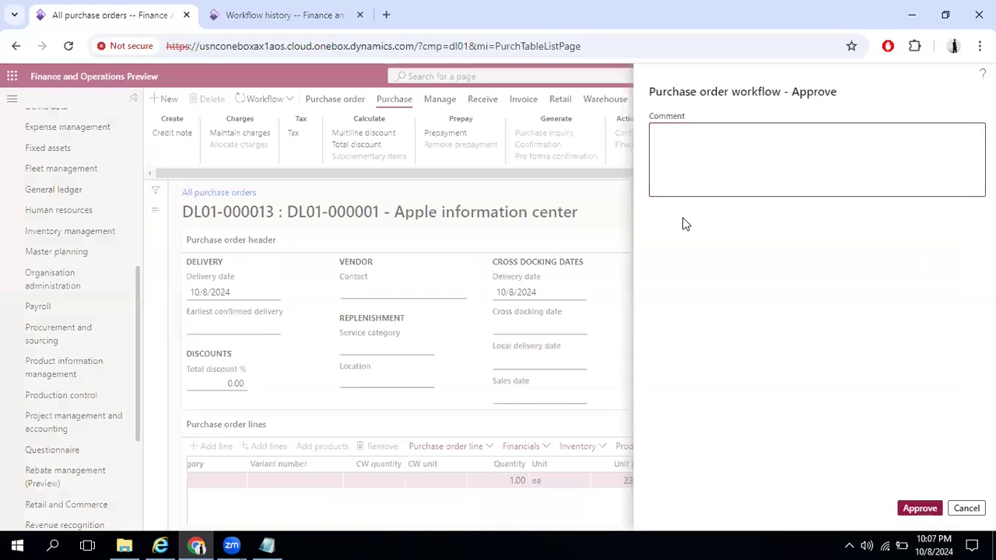
click(251, 117)
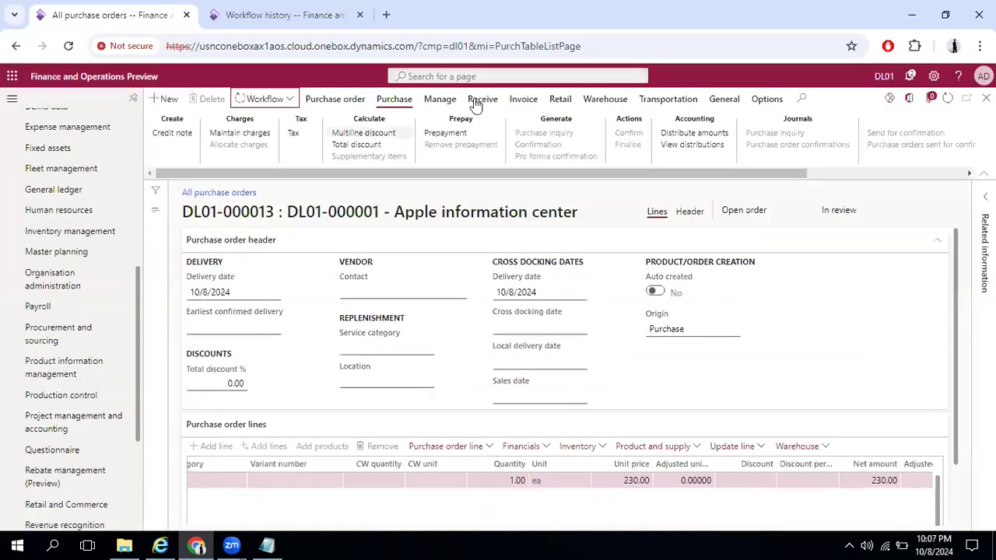
click(947, 98)
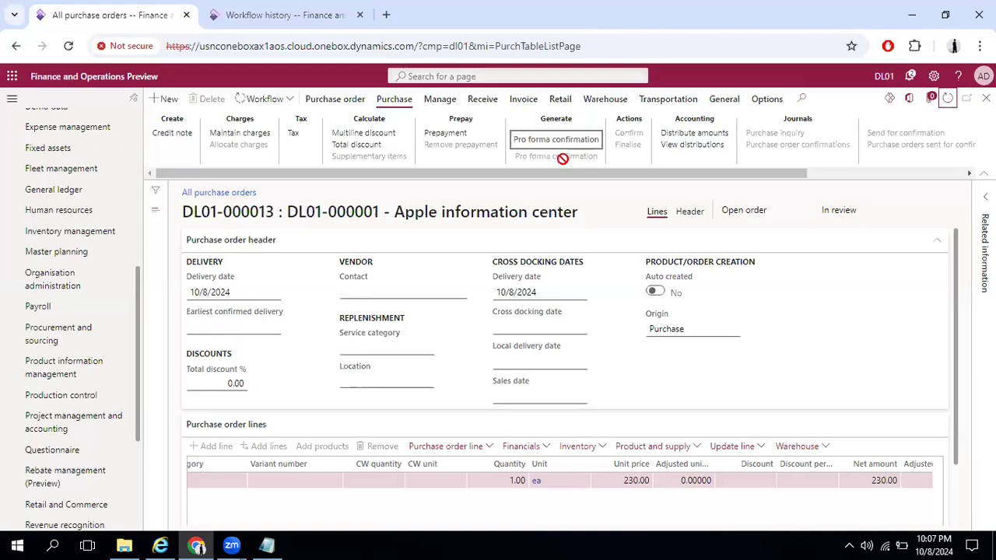
Open the approved order's workflow history, examine the tracking details and refresh them
click(284, 101)
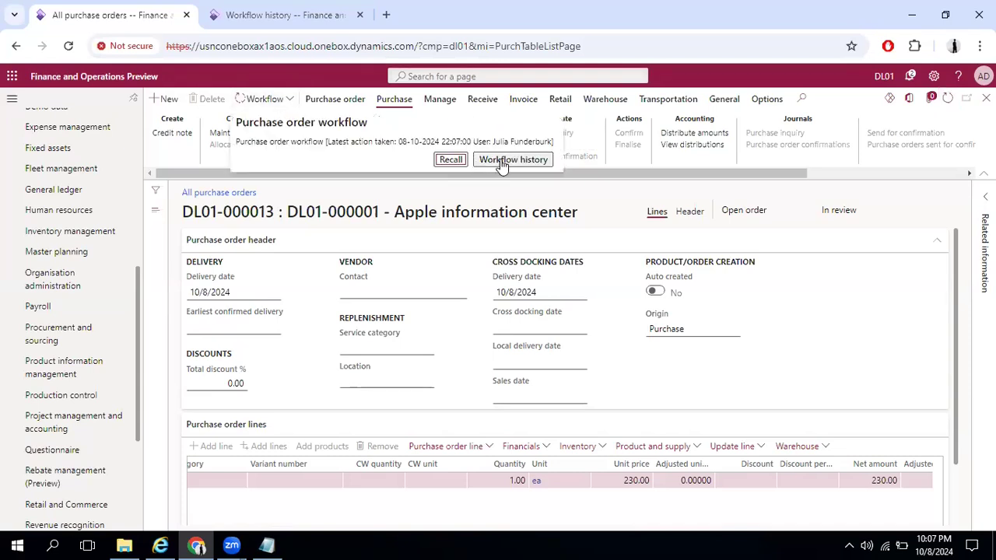
click(501, 159)
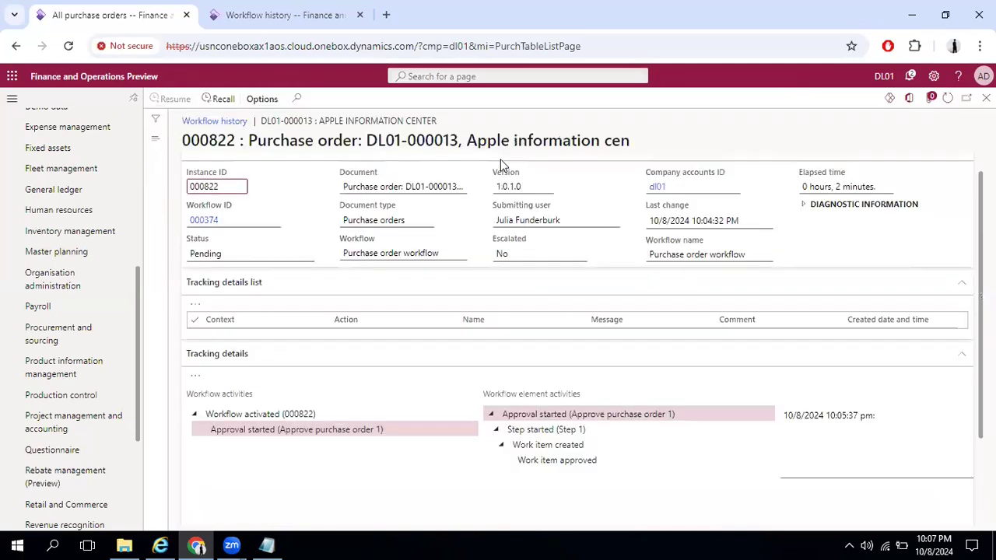
scroll(514, 461, right, 2)
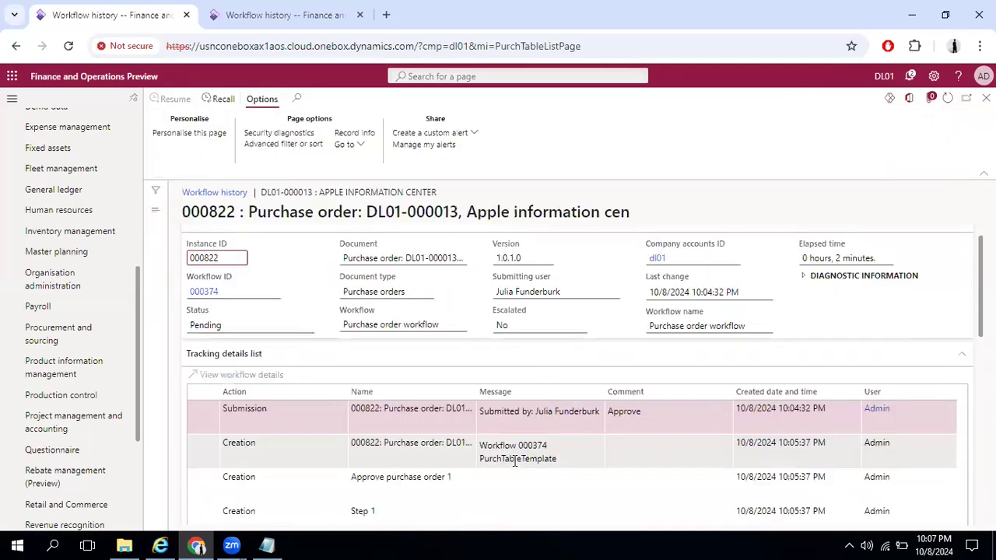
click(980, 286)
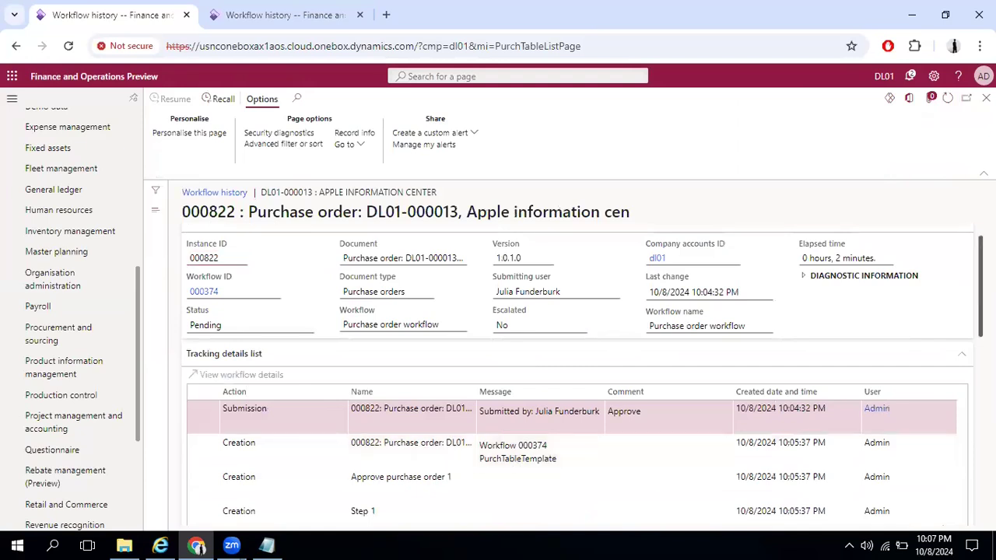
scroll(749, 329, down, 5)
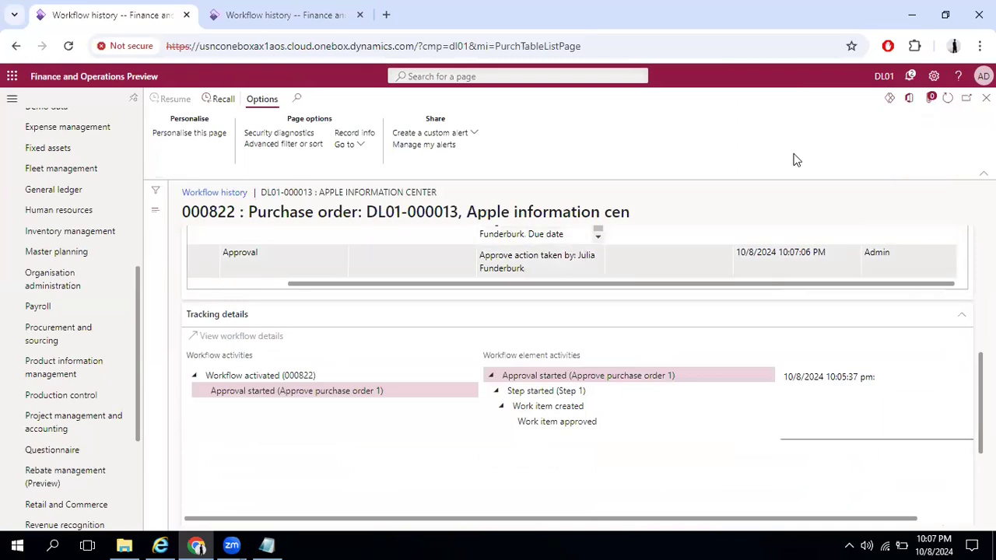
click(947, 98)
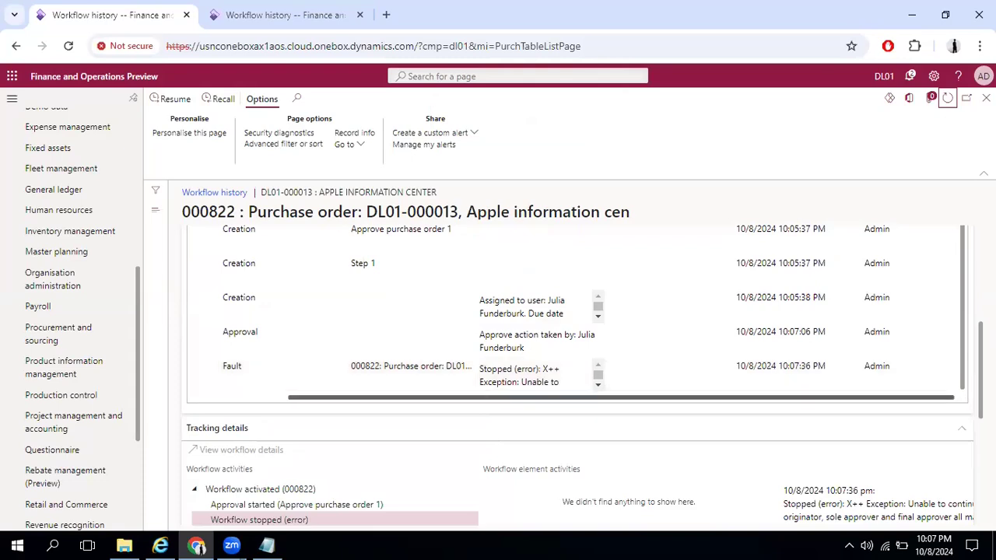
Review the workflow error and work items, resume the stopped workflow, and refresh its history to recheck the tracking details
scroll(575, 373, down, 5)
scroll(572, 272, up, 5)
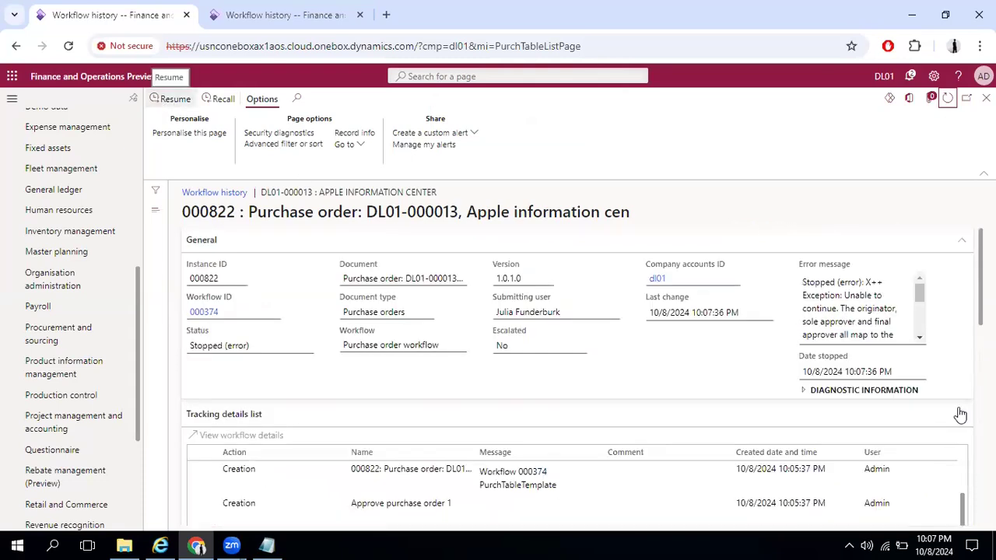
scroll(964, 412, down, 3)
scroll(232, 395, down, 4)
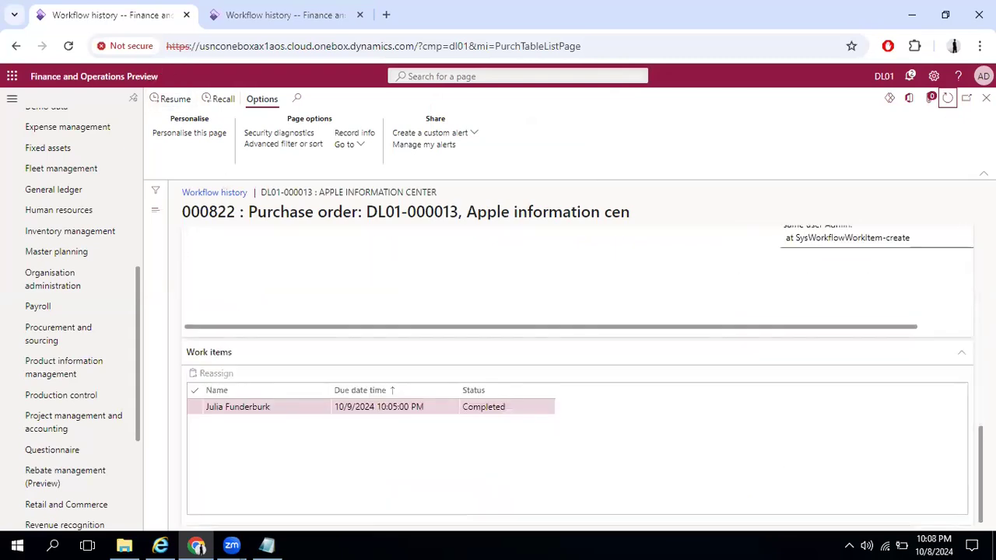
click(160, 101)
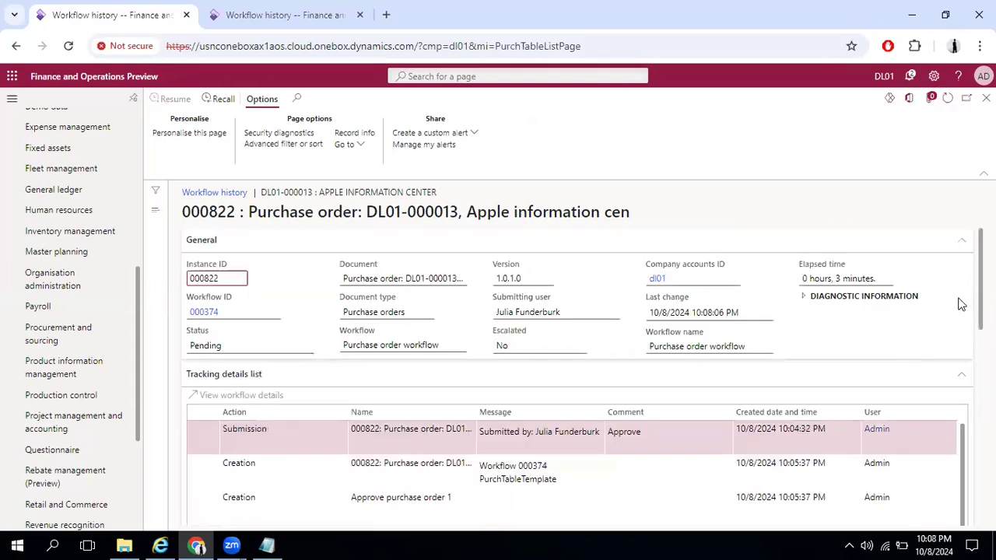
drag(980, 280, 980, 476)
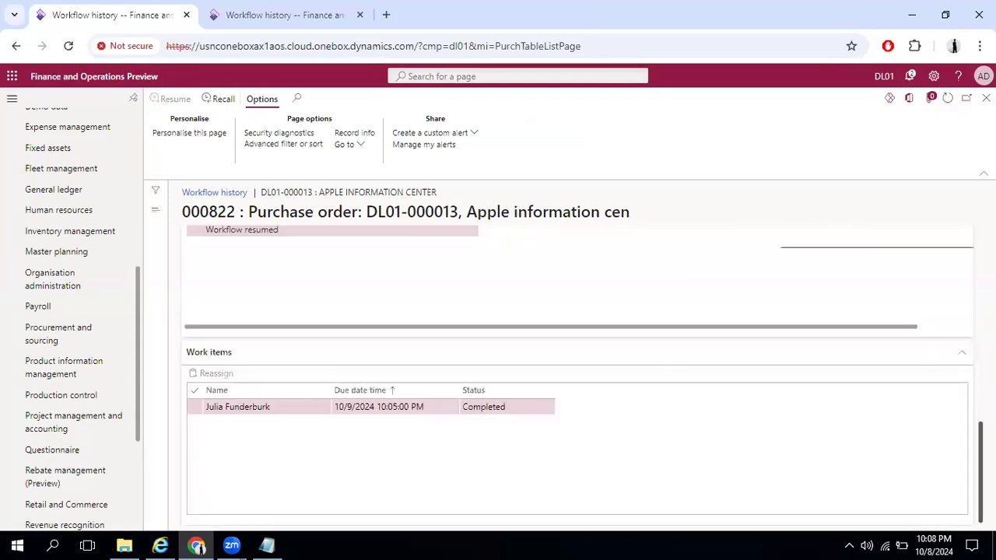
click(948, 98)
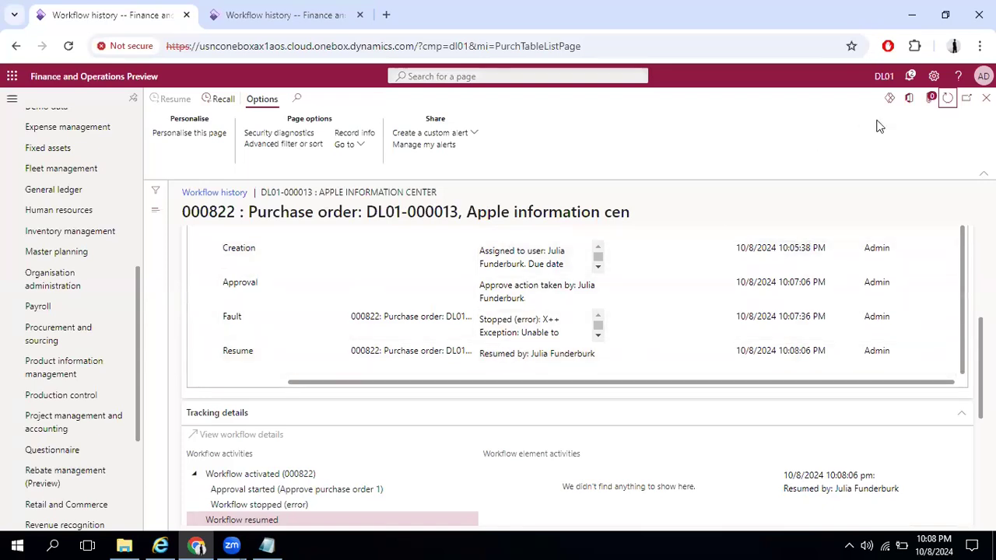
click(948, 99)
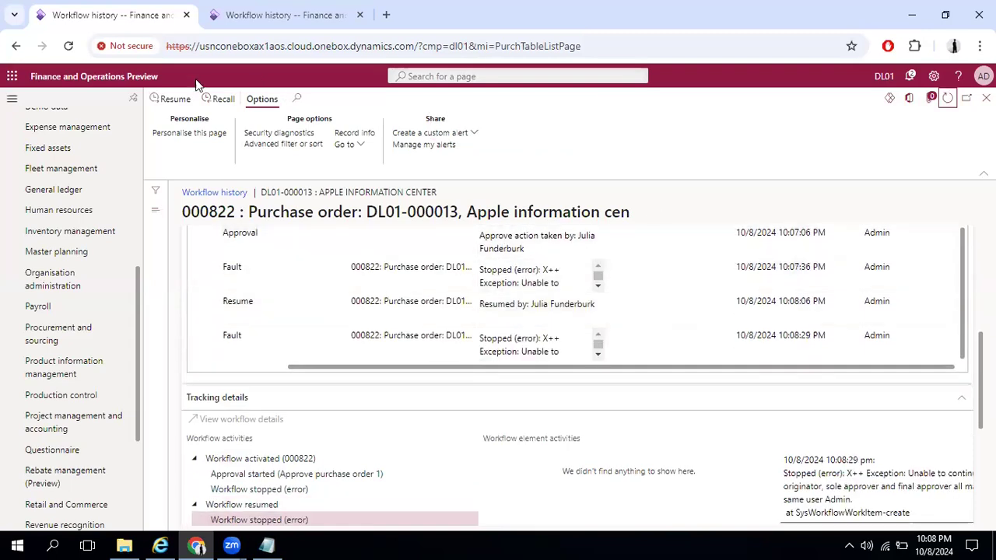
Return from the workflow history to the purchase order and check its available workflow actions
click(985, 98)
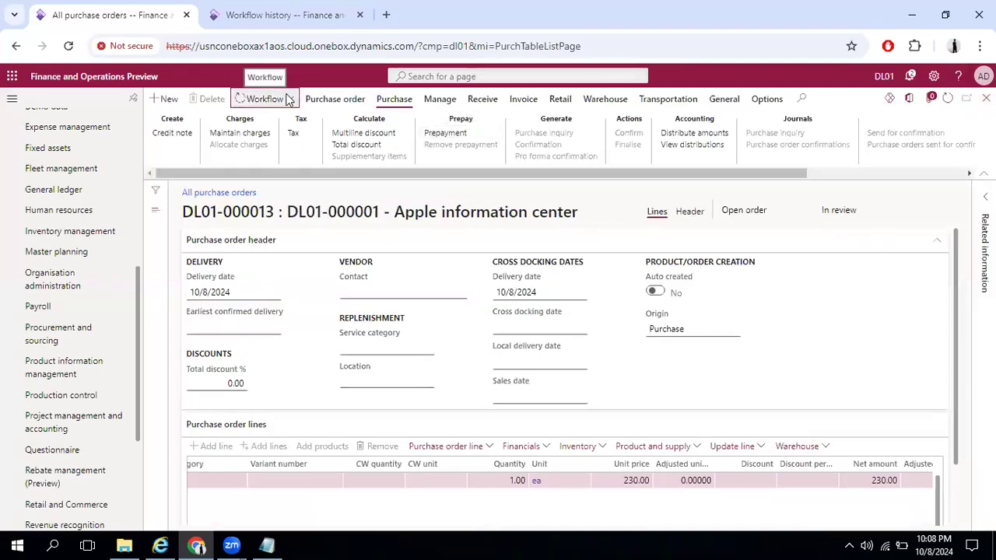
click(290, 101)
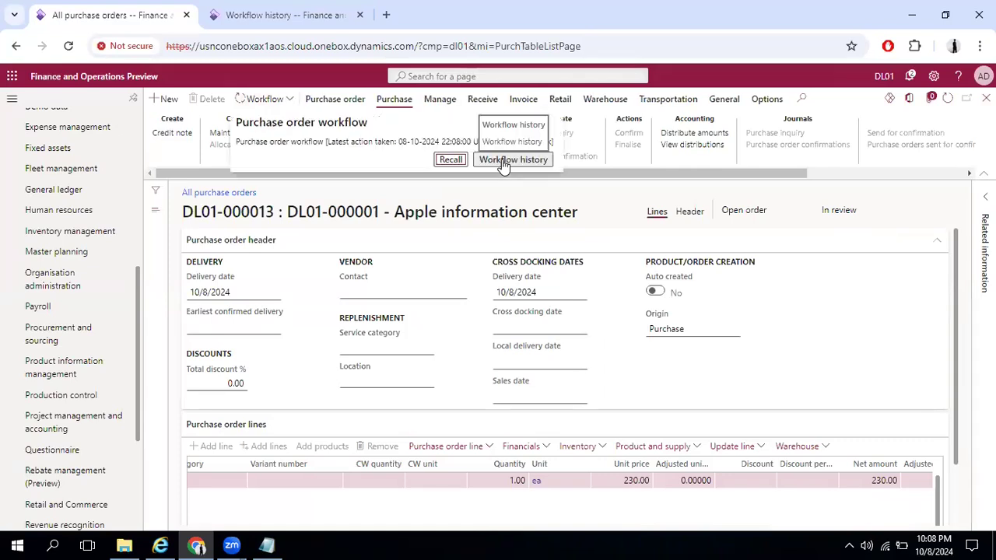
click(503, 162)
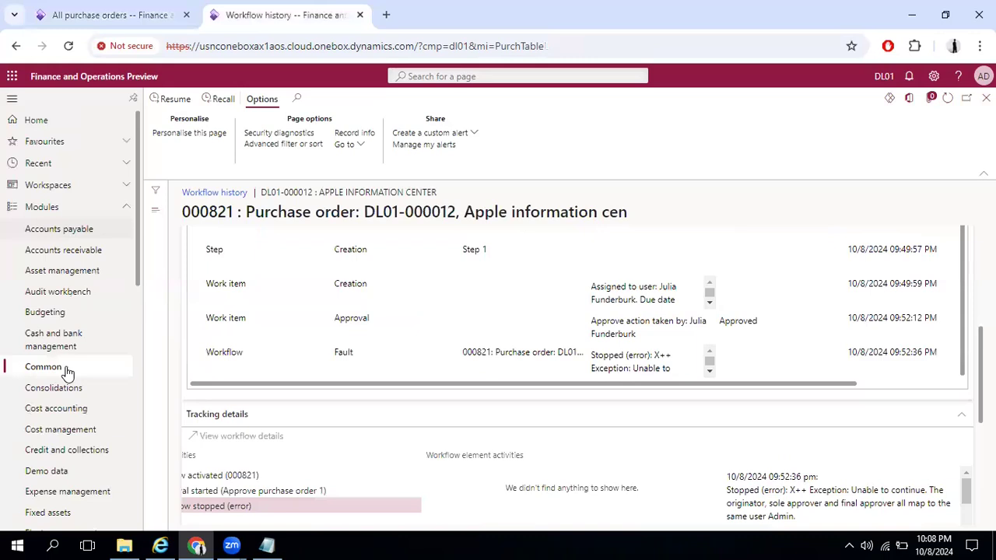
Open the list of system users in the second browser session
scroll(66, 412, down, 3)
scroll(66, 410, down, 5)
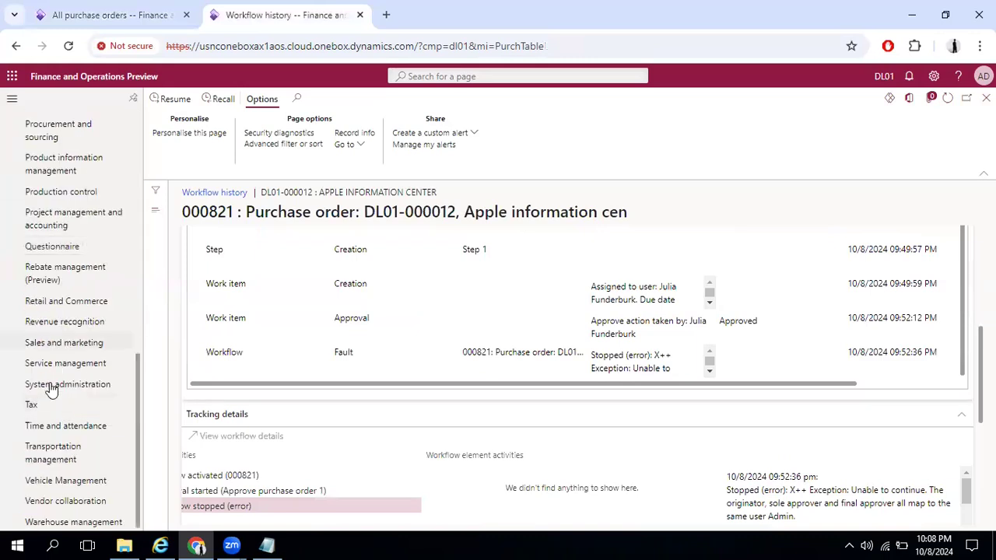
click(87, 381)
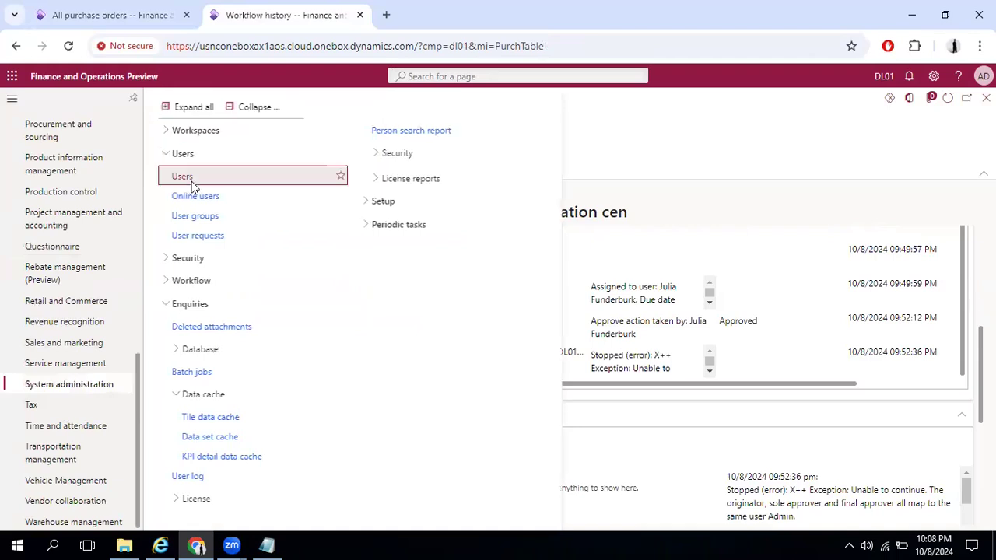
click(184, 177)
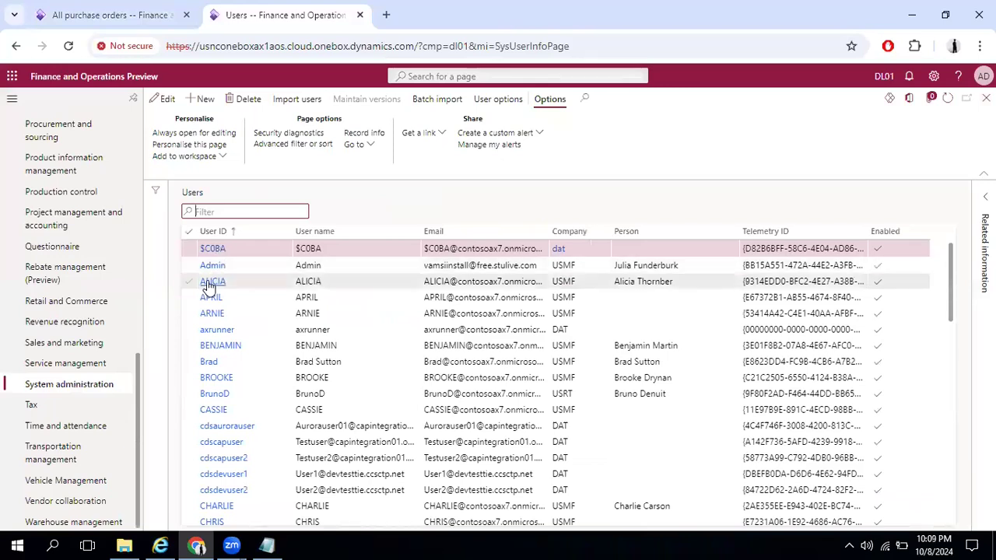
Open the user record directly below Admin and examine its details and assigned roles
click(208, 284)
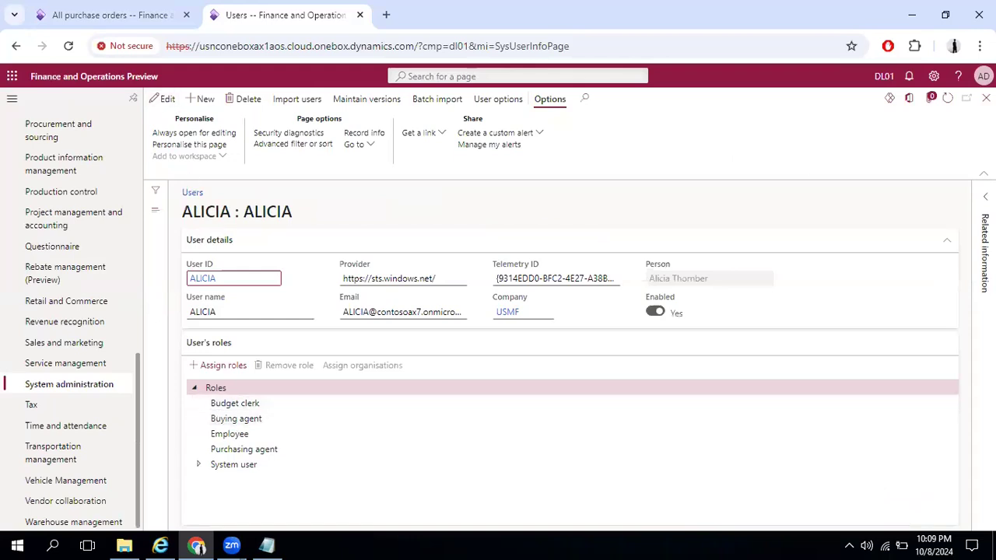
click(985, 98)
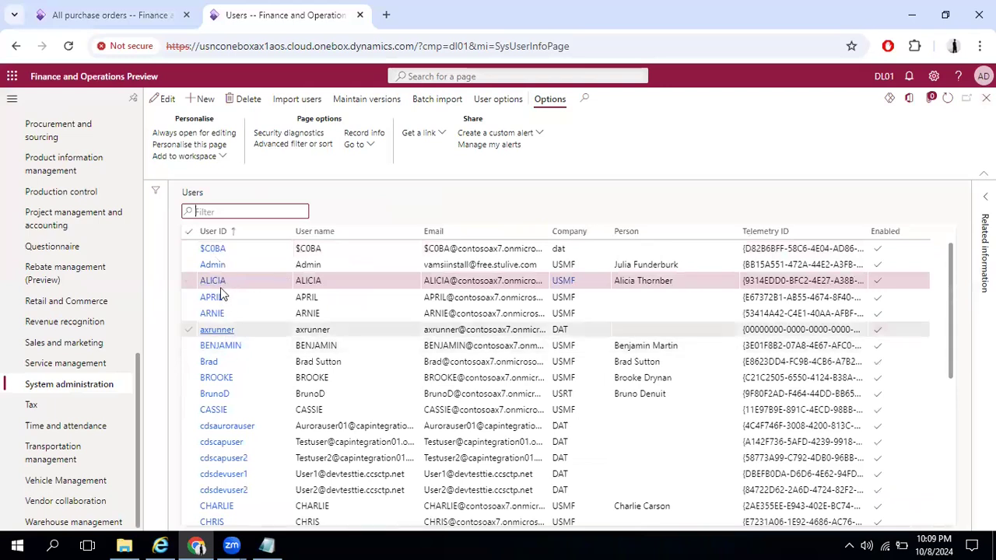
click(216, 283)
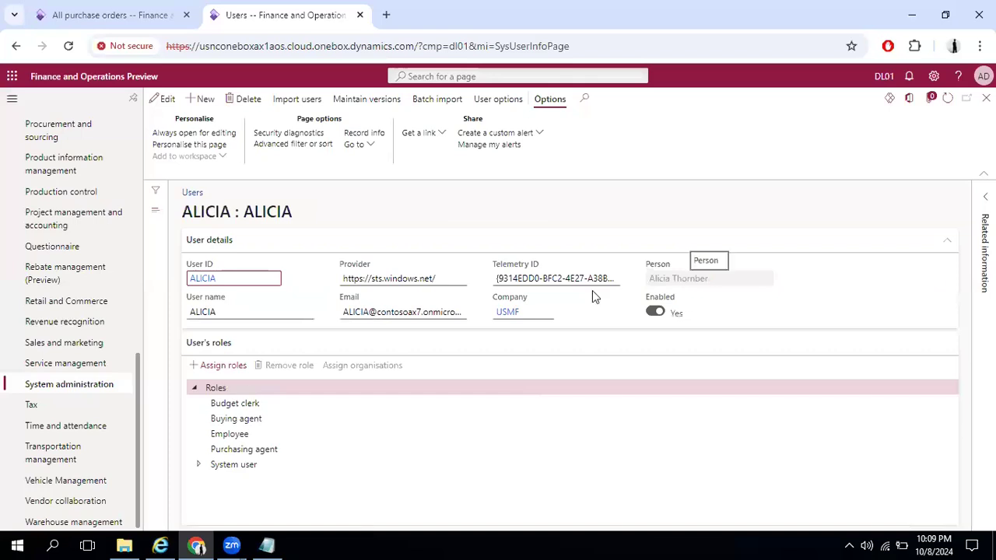
click(195, 433)
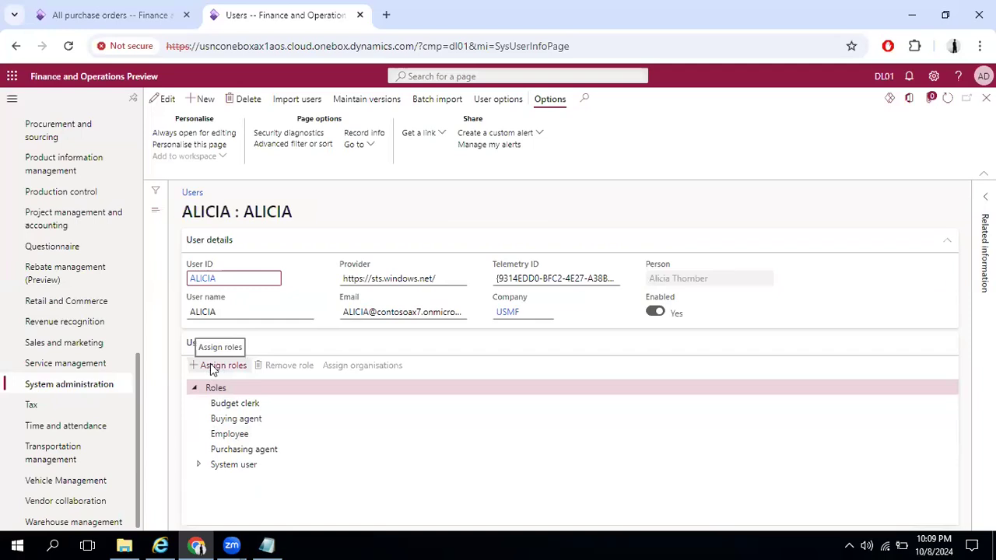
Assign the Accounts payable manager role to the open user record
click(211, 367)
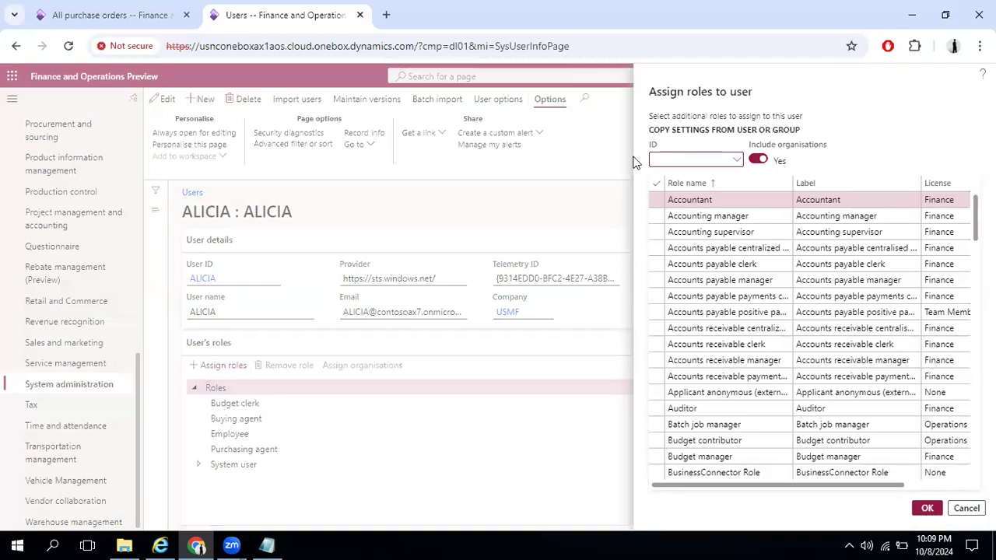
click(652, 283)
click(926, 509)
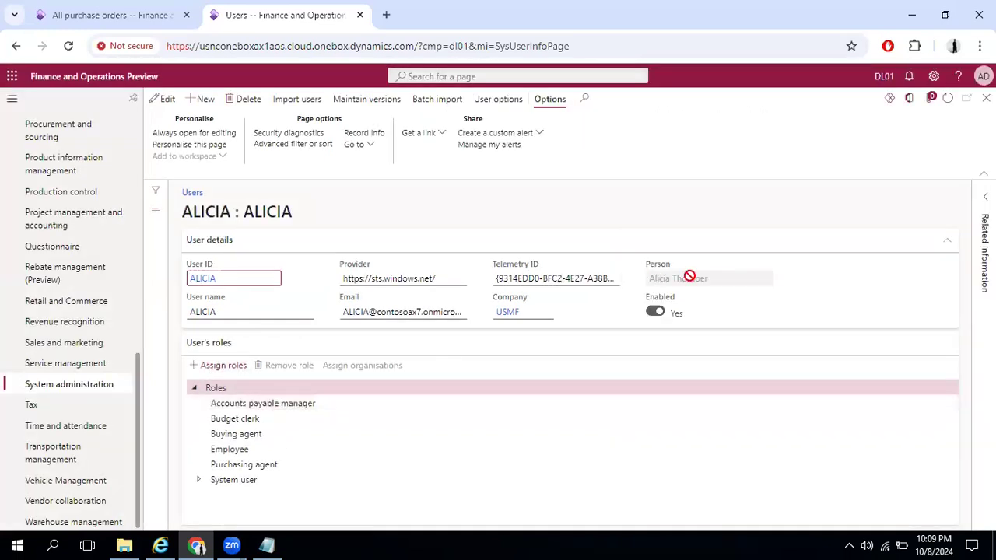
Select the record's user ID for copying, and switch to Internet Explorer to open the Purchase order workflow in the editor
click(191, 280)
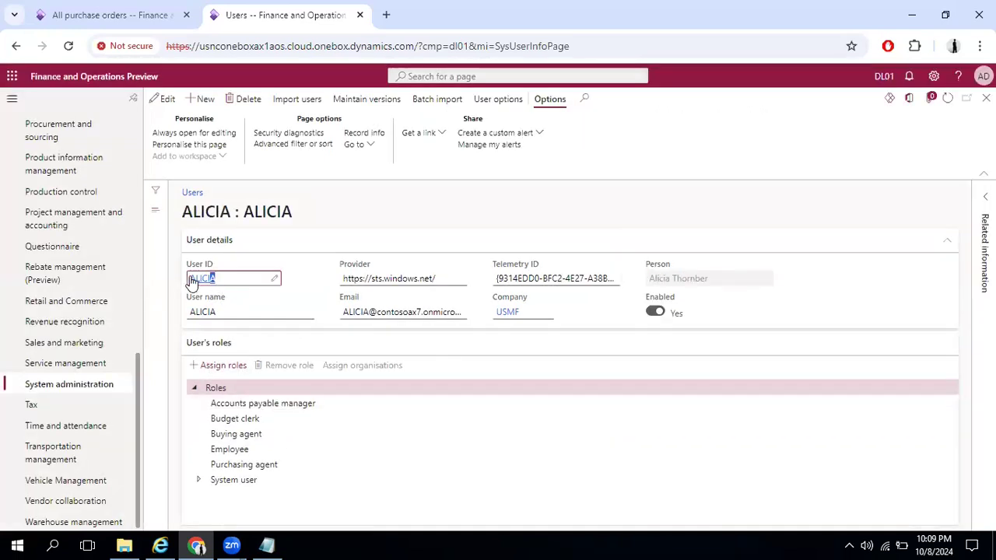
right_click(206, 284)
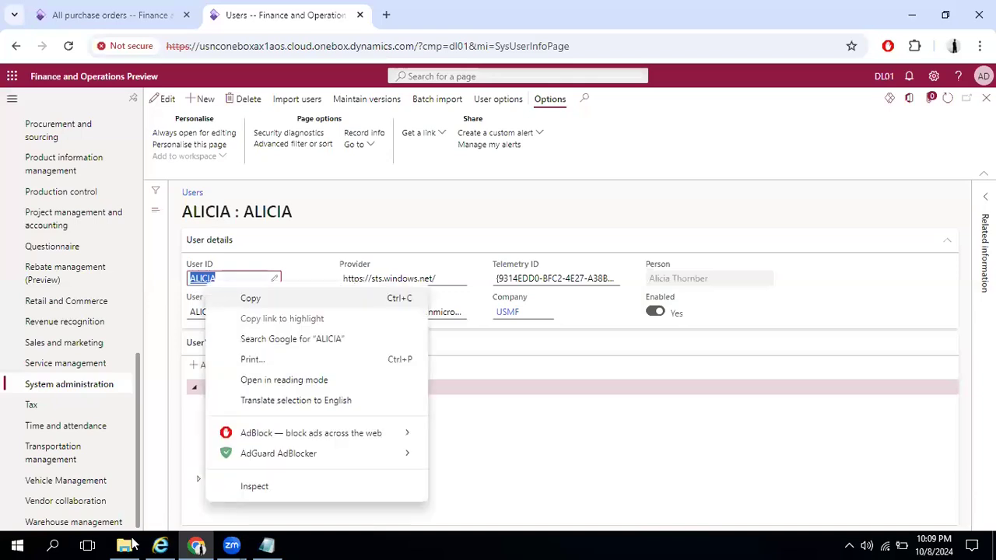
click(155, 544)
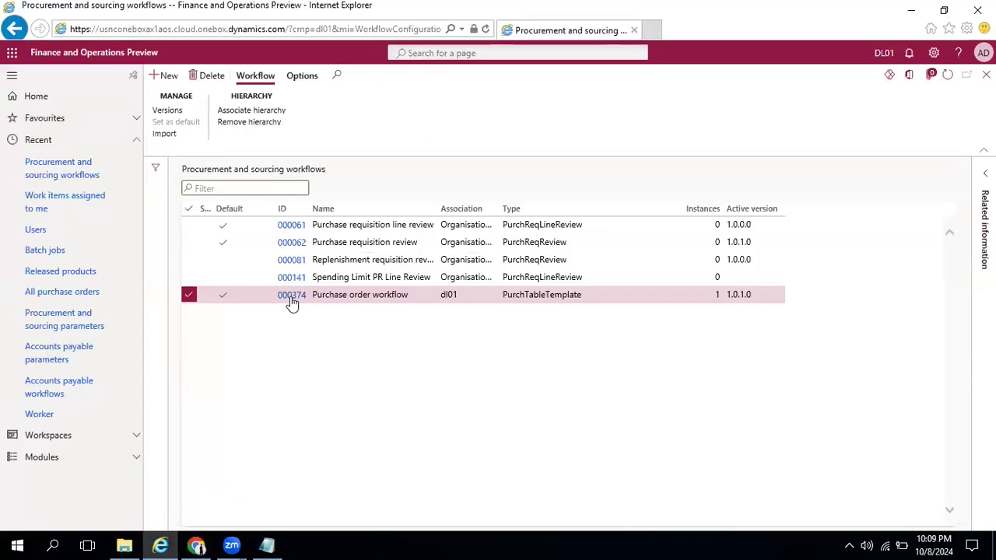
click(292, 300)
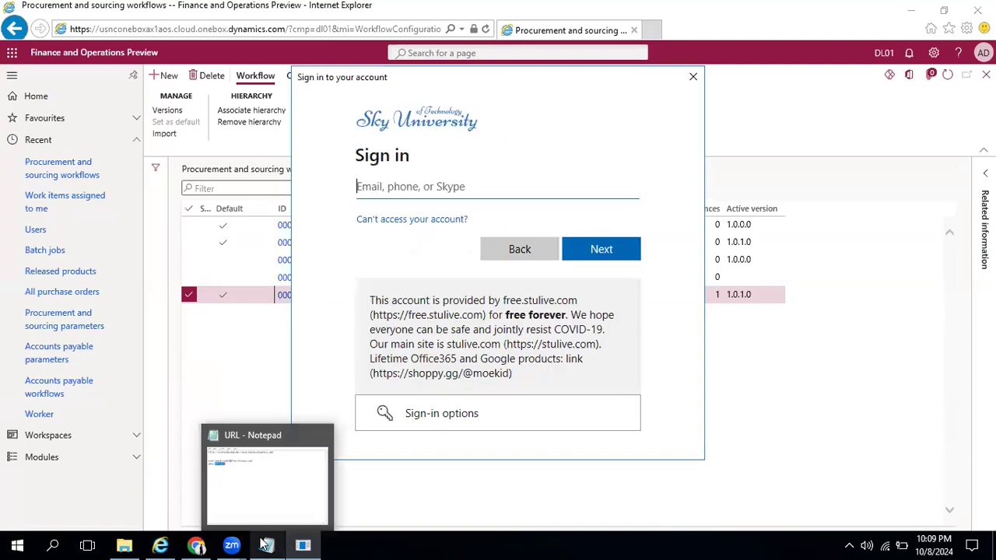
Copy the account e-mail from the URL Notepad file into the workflow editor's sign-in form and continue to the password prompt
key(alt+Tab)
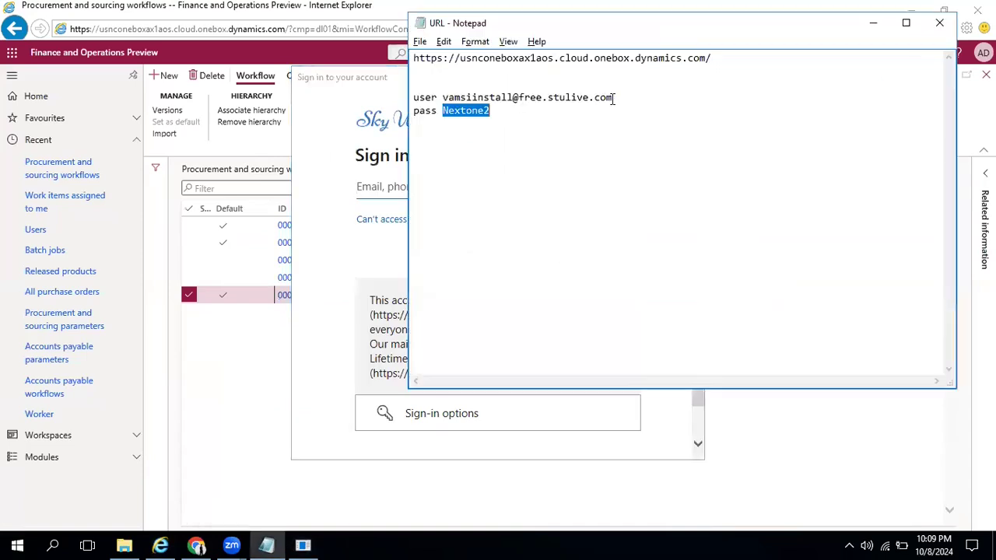
drag(612, 97, 442, 97)
key(ctrl+c)
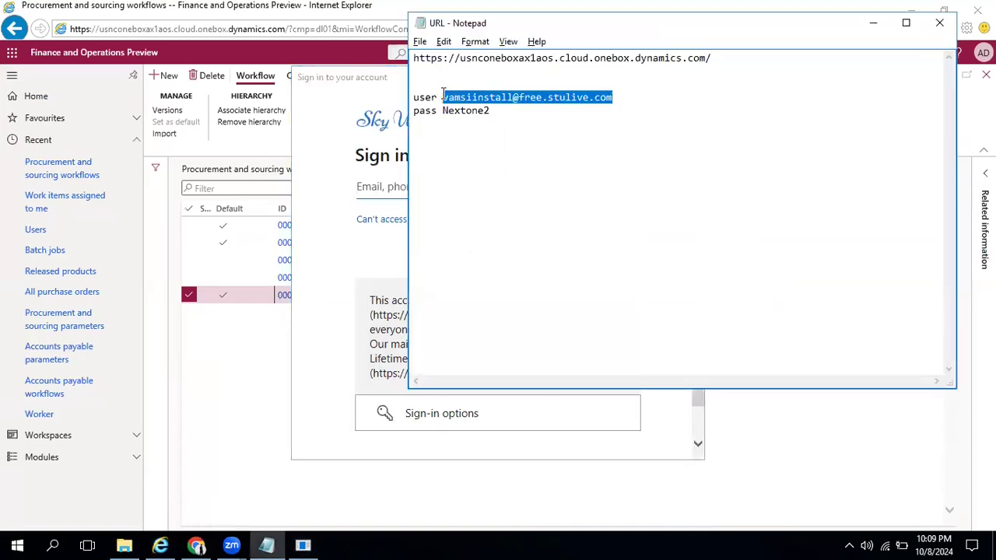
click(362, 185)
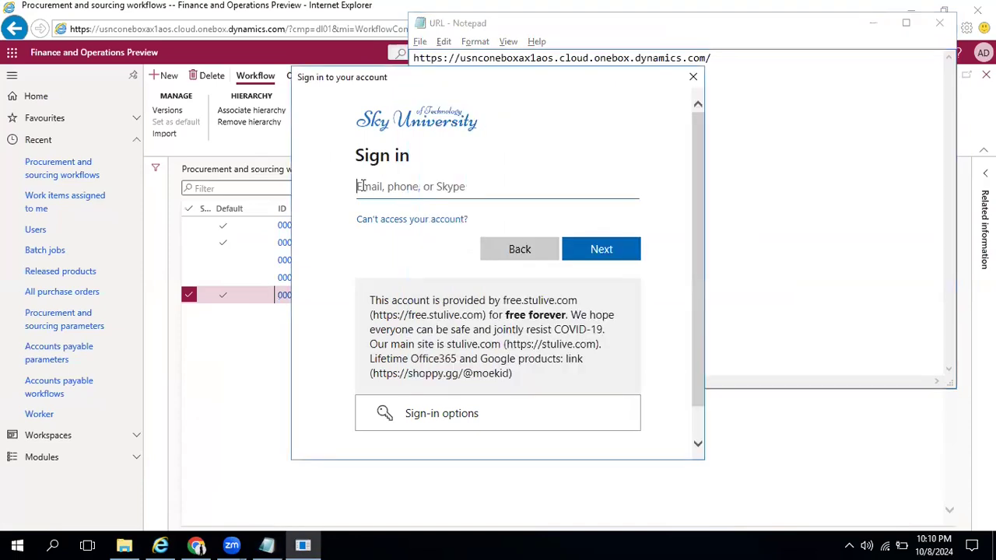
key(ctrl+v)
click(589, 250)
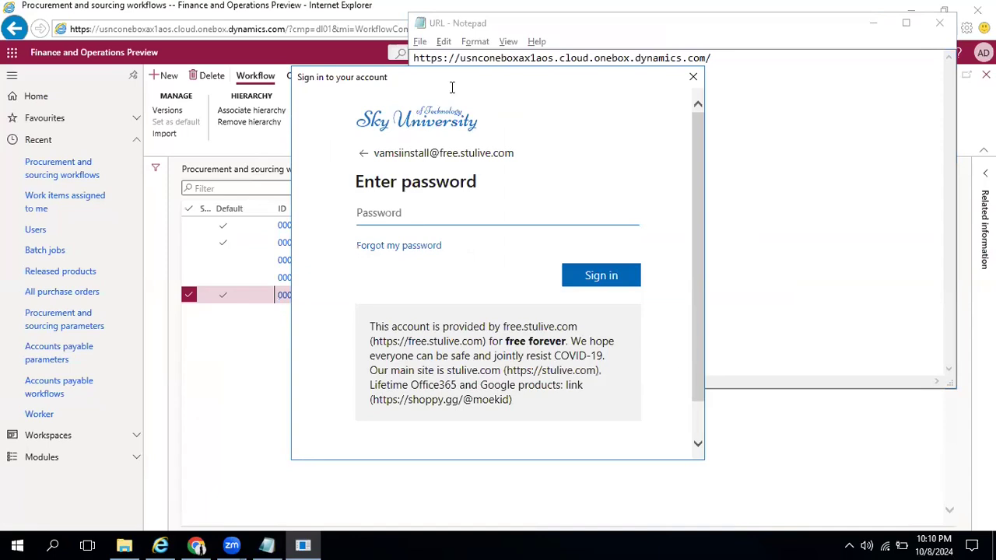
Paste the account password from the Notepad file into the password field and sign in to the workflow editor
click(487, 106)
double_click(444, 109)
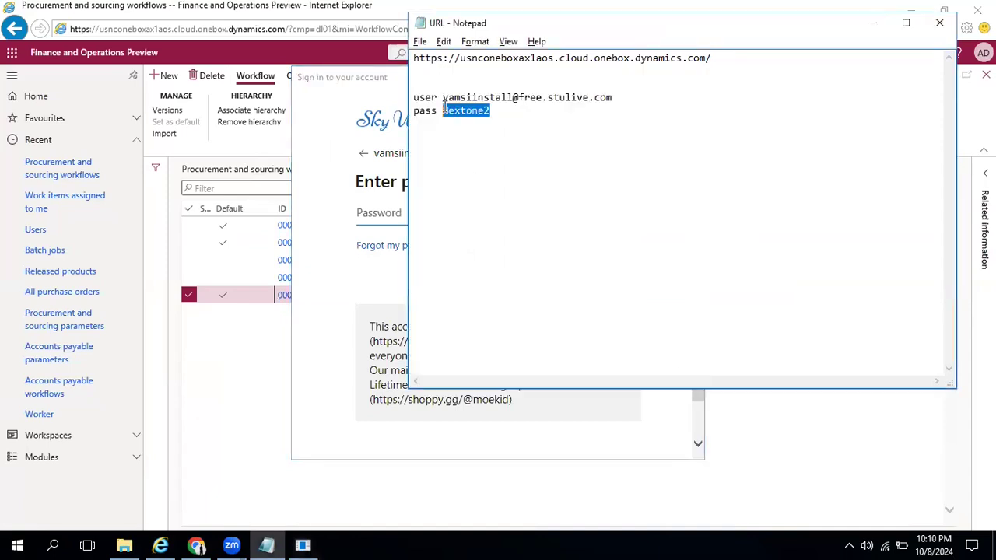
click(365, 205)
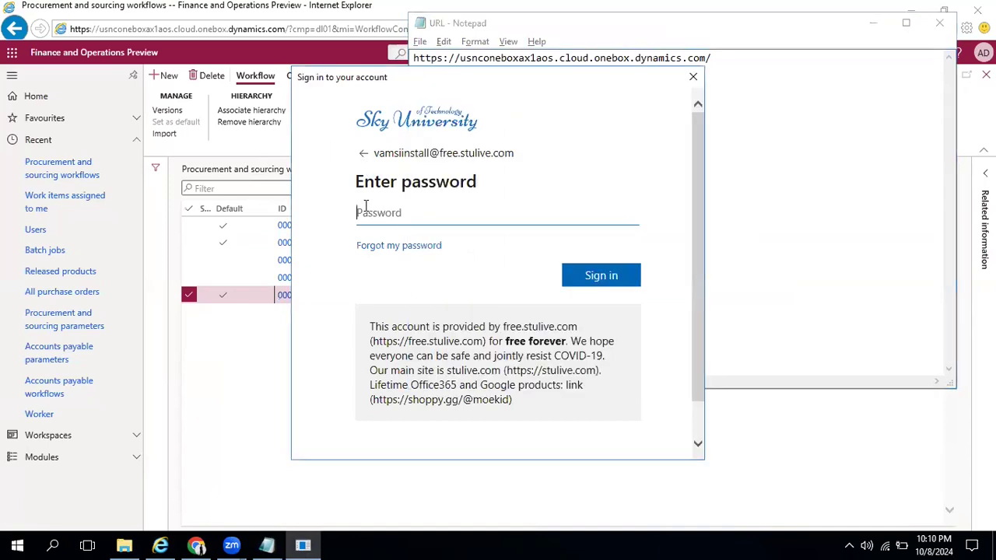
key(ctrl+v)
click(609, 272)
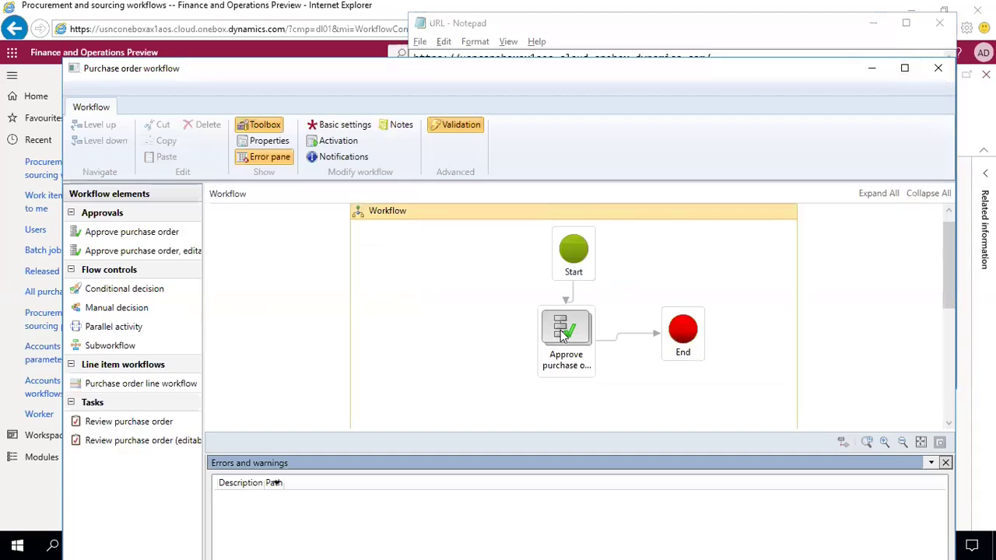
Add an editable Approve purchase order element below the existing approval, move End beside it, and connect the new element to End
click(141, 248)
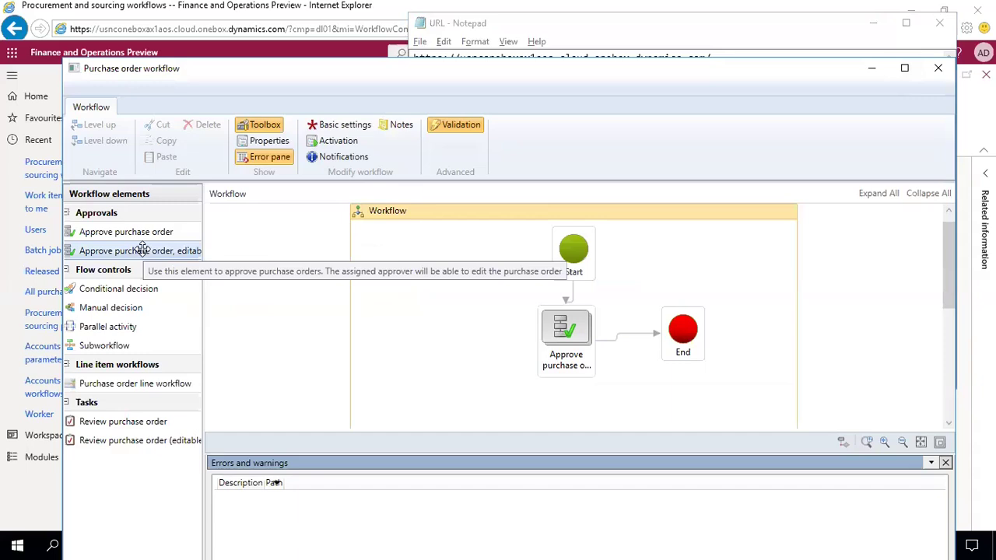
drag(142, 247, 569, 284)
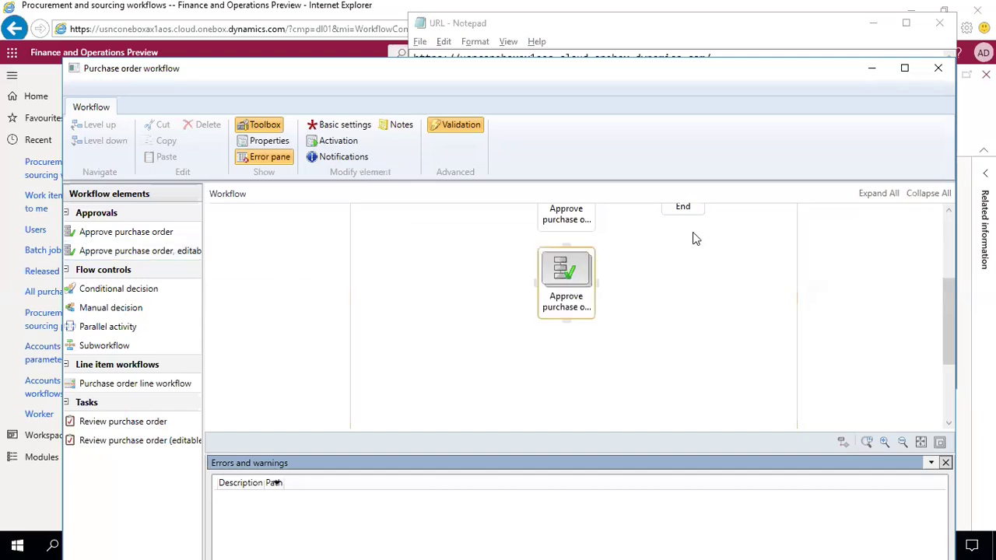
drag(688, 208, 696, 282)
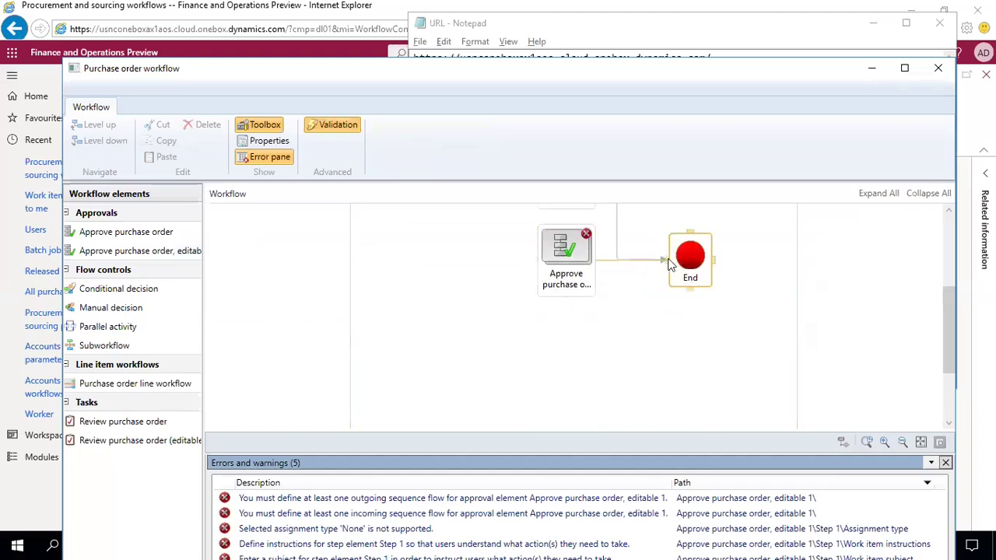
Replace the first approval's connection to End with a connection to the new editable approval element
scroll(639, 310, up, 1)
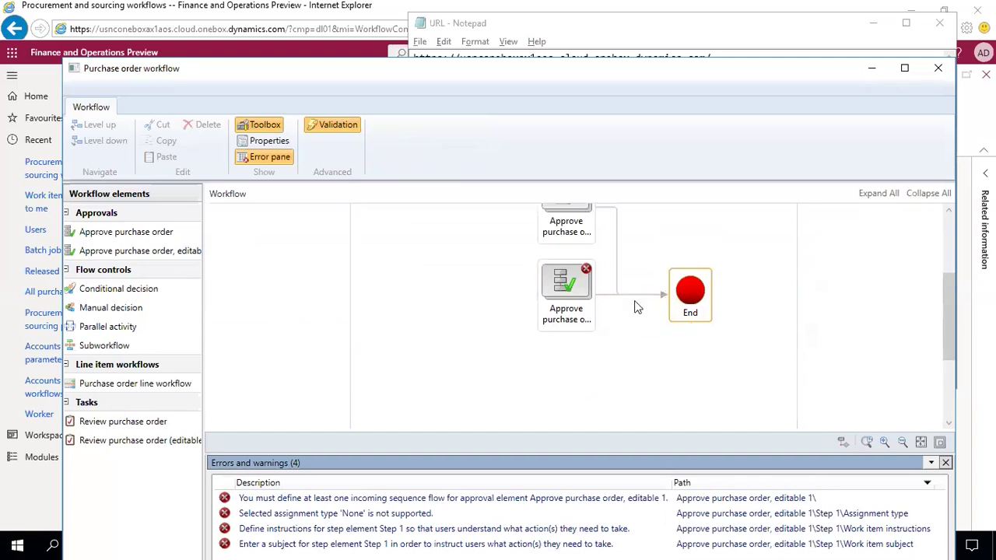
scroll(622, 284, up, 1)
click(563, 300)
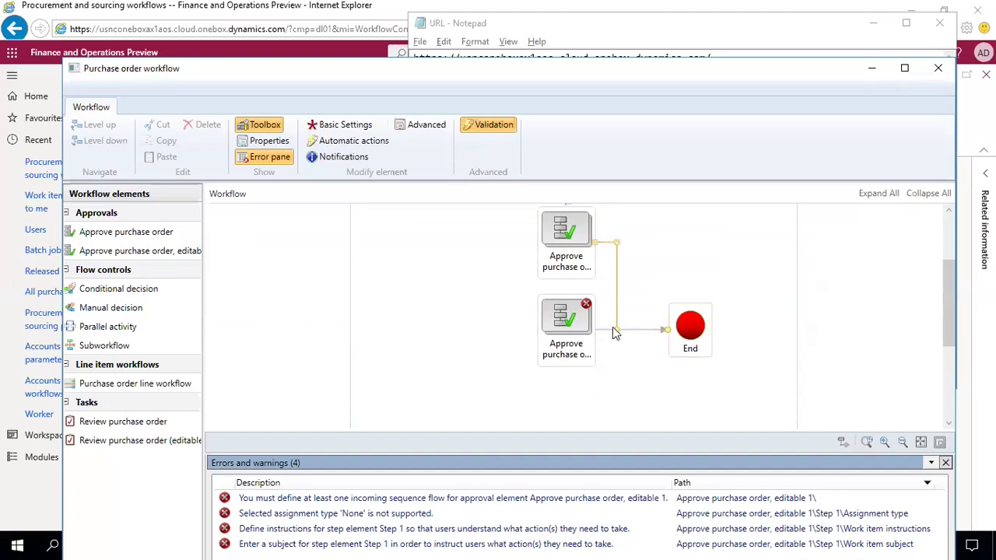
drag(615, 328, 561, 298)
drag(643, 330, 614, 290)
drag(657, 330, 634, 319)
key(Delete)
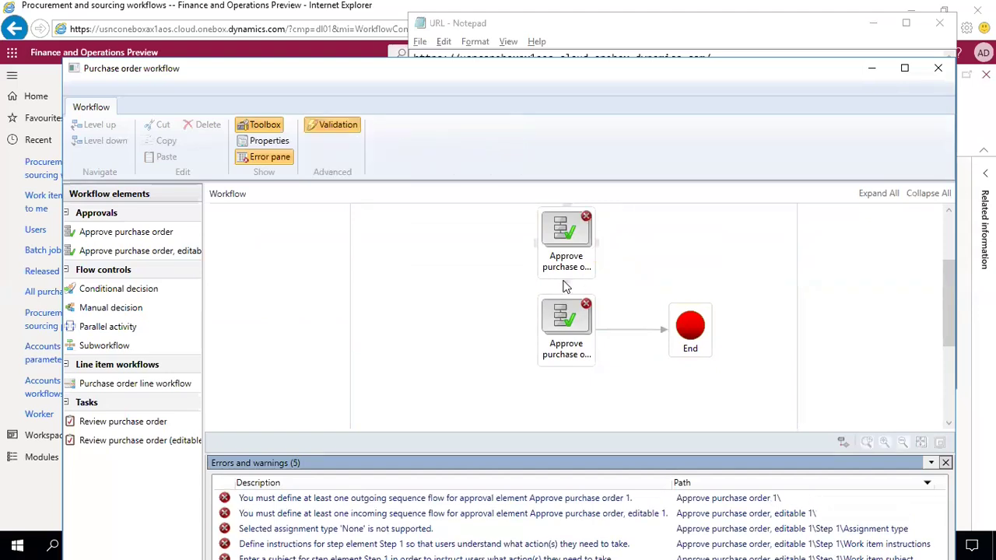
drag(565, 281, 563, 297)
Open the properties of Step 1 in the new approval element and assign it to the workflow user, Workflow originator
double_click(572, 319)
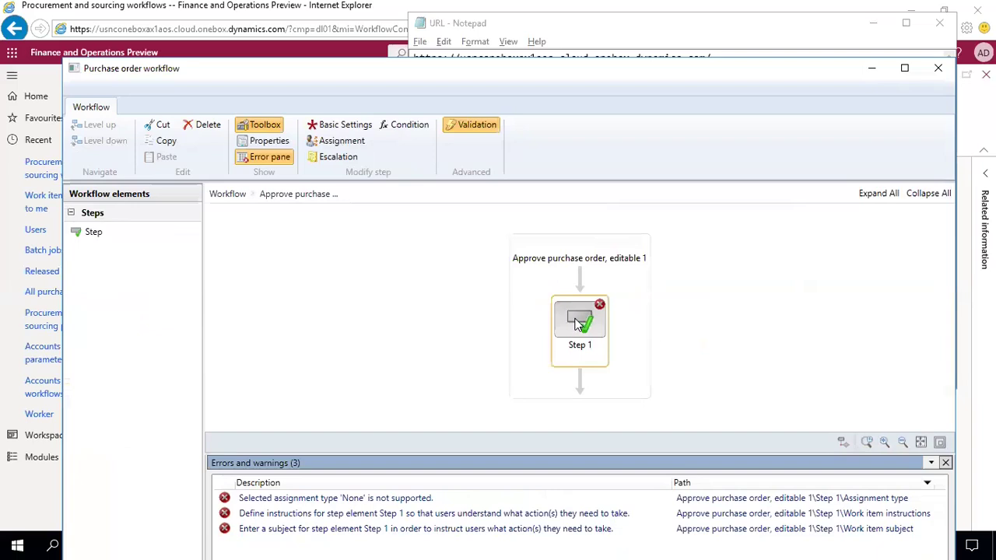
right_click(575, 319)
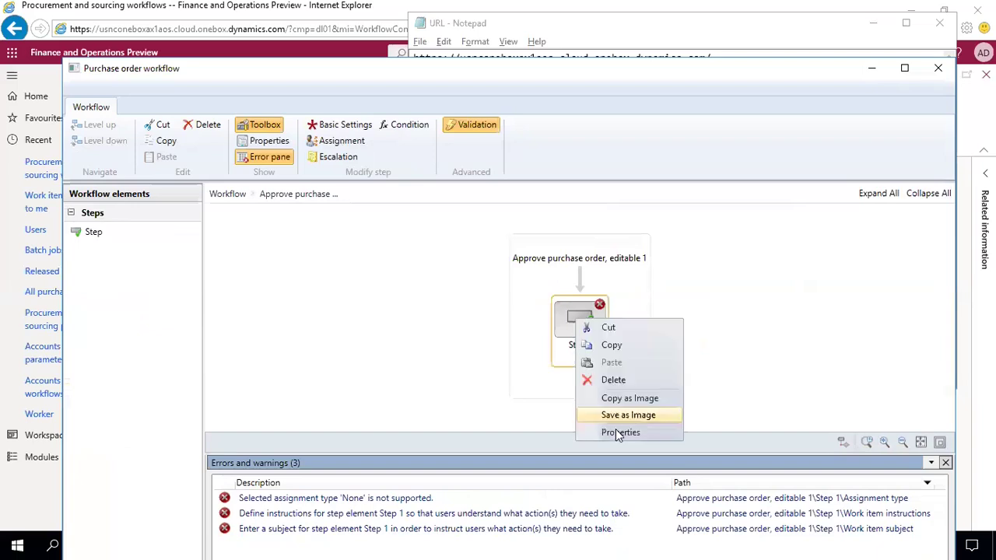
click(506, 329)
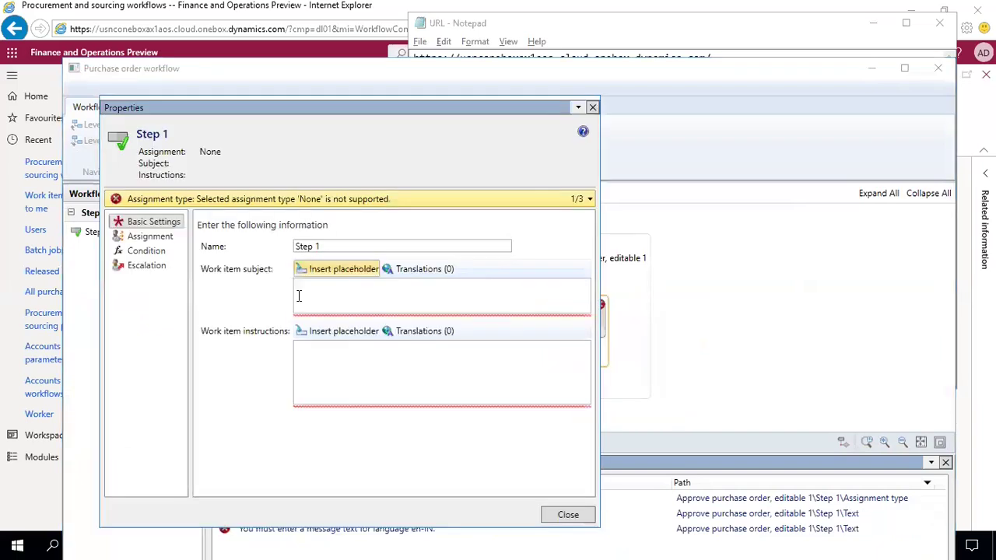
click(151, 237)
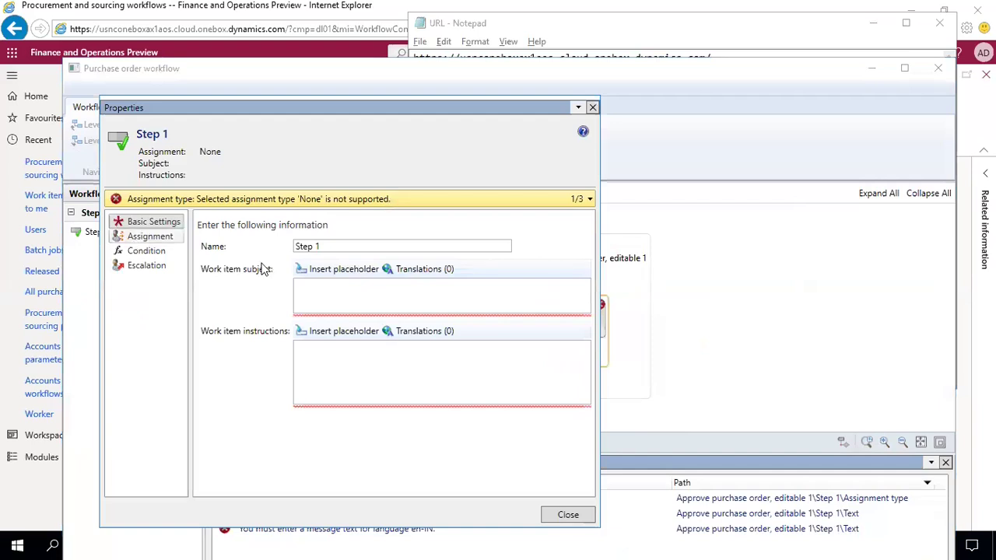
click(269, 322)
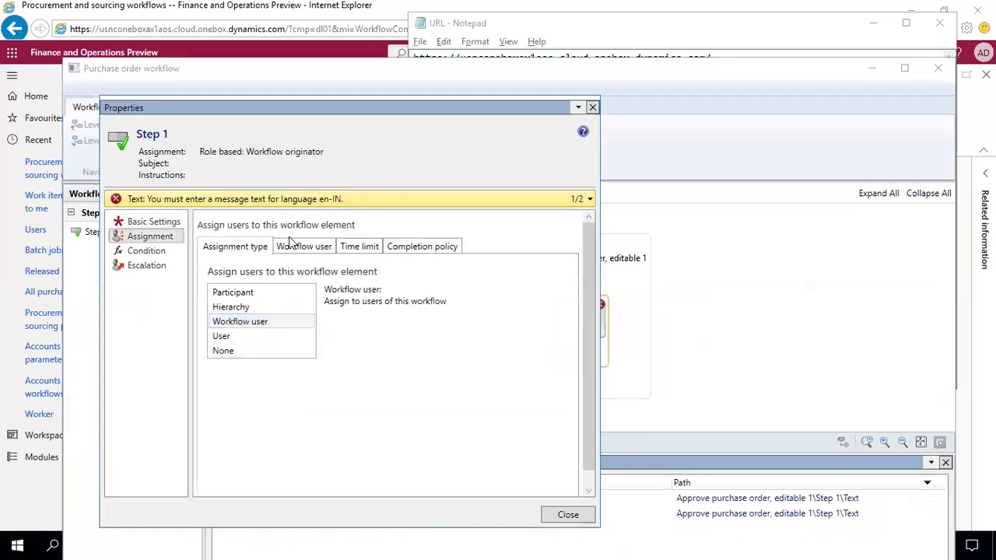
click(297, 246)
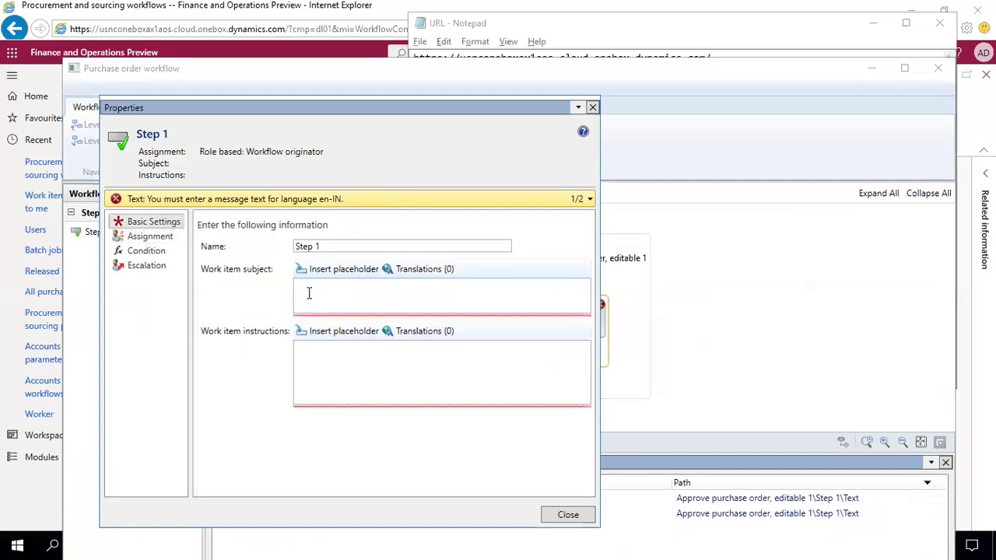
Enter "Please approve" as both the work item subject and the work item instructions of Step 1, and close its properties
click(309, 288)
text(Please )
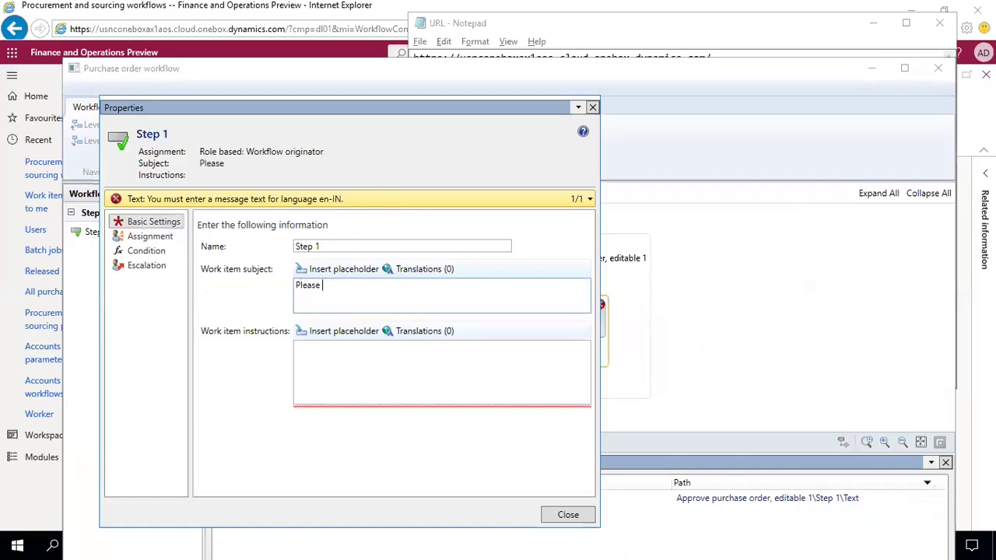
text(approve)
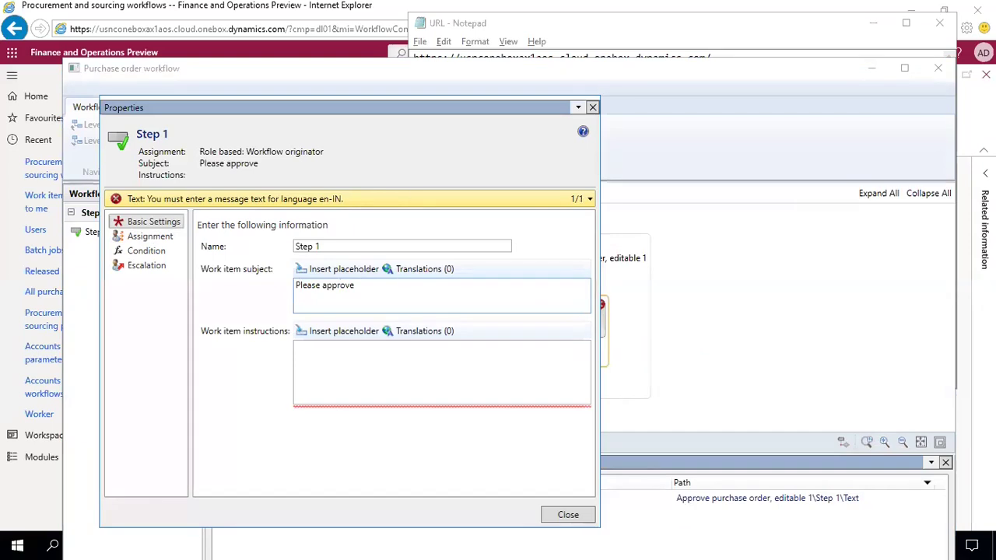
key(Tab)
key(Tab)
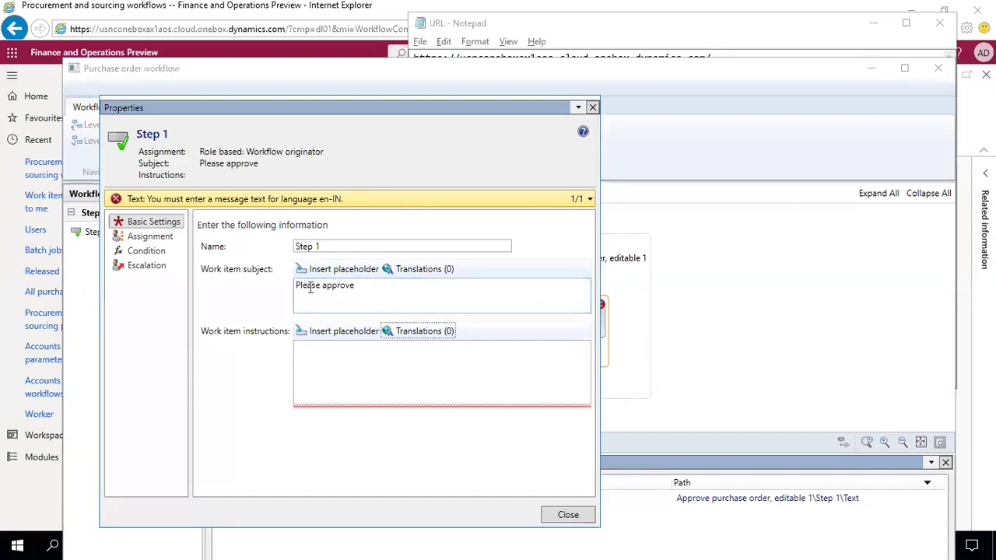
key(Tab)
text(Please approve)
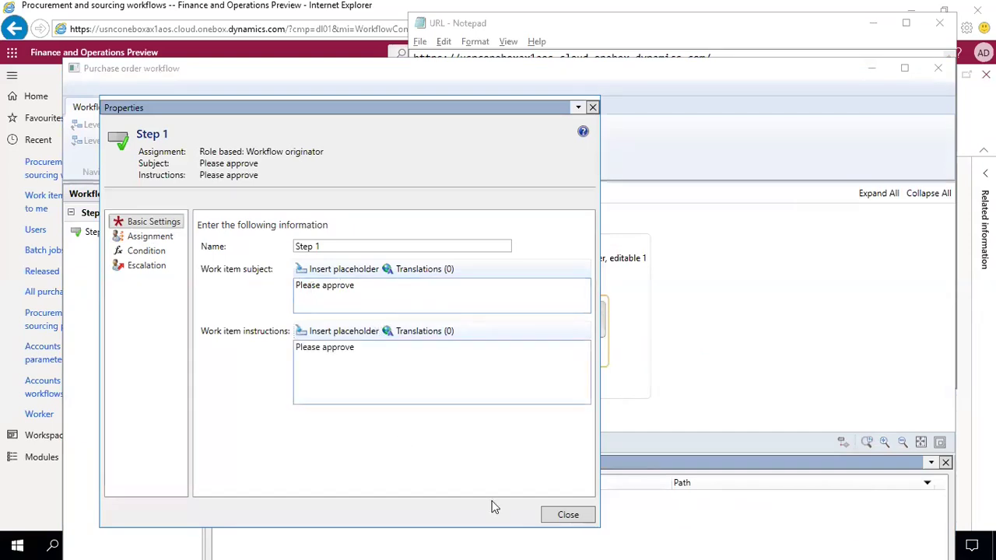
click(563, 515)
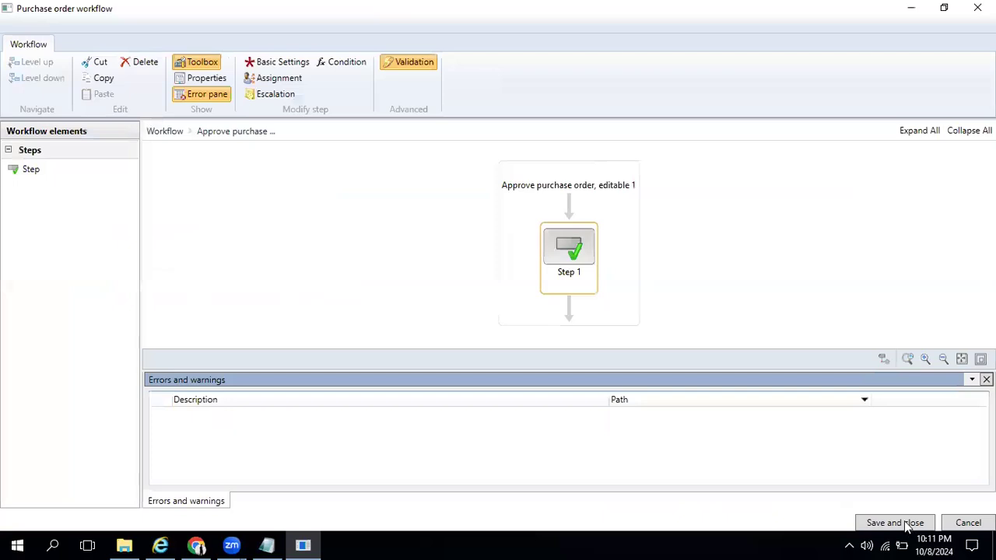
Save the workflow with version notes 1.0.3.0, choose to activate the new version, and close the workflow editor
click(465, 226)
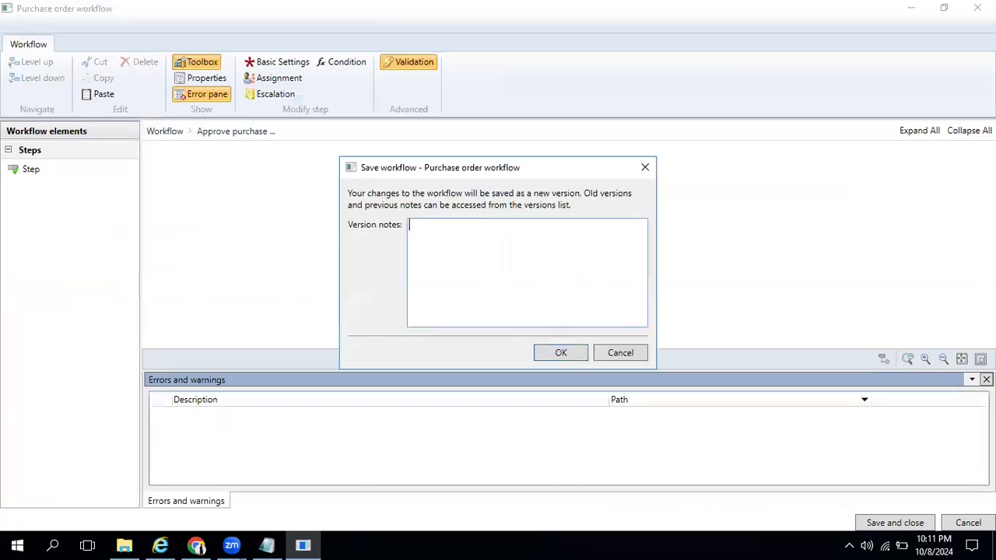
text(1.0.3.0)
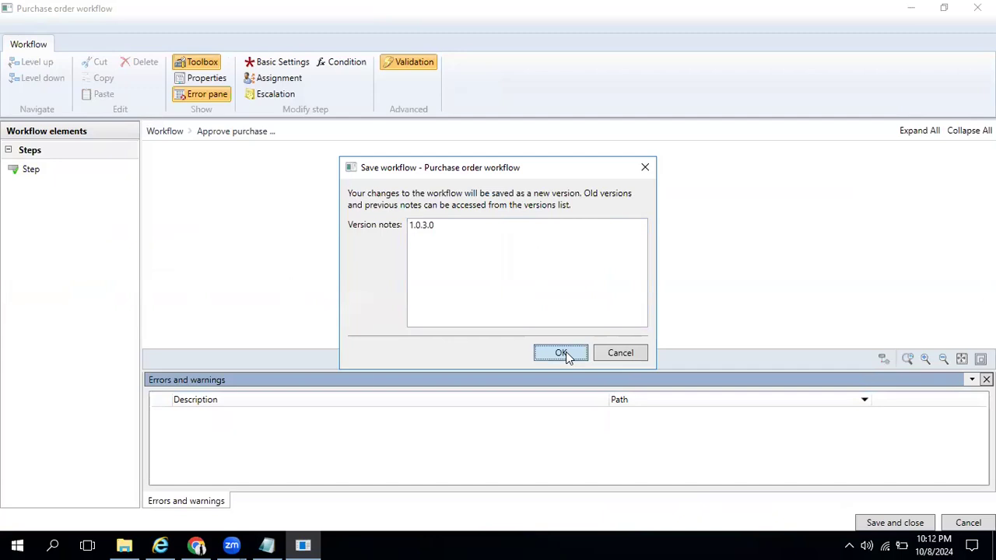
click(566, 351)
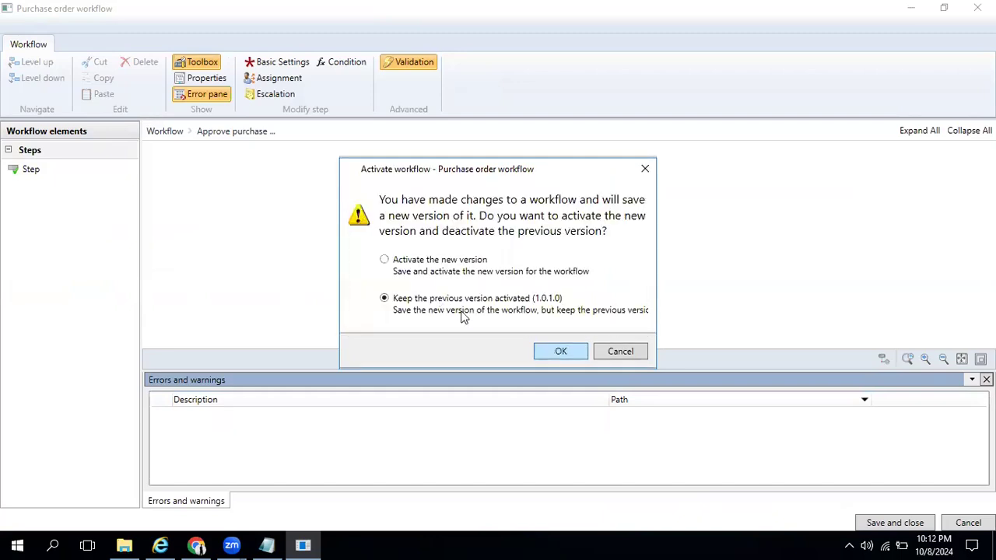
key(Up)
click(565, 349)
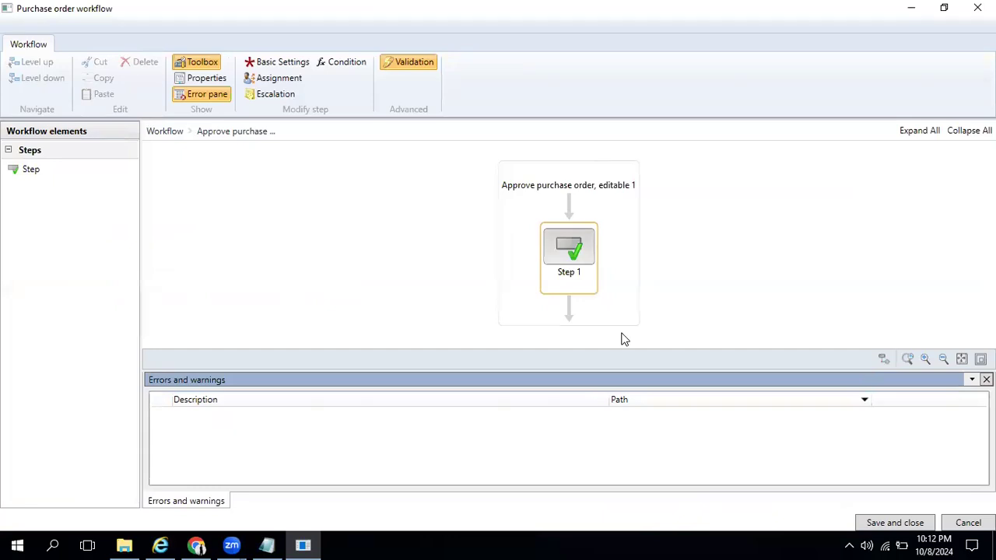
click(883, 527)
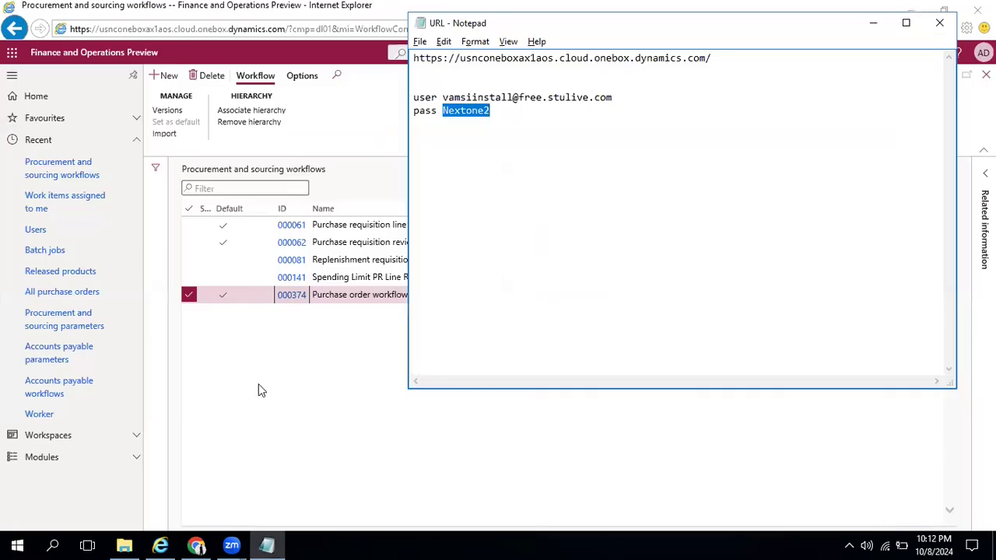
Open the versions of the Purchase order workflow in Internet Explorer, check which version is active, and close the versions list
key(alt+Tab)
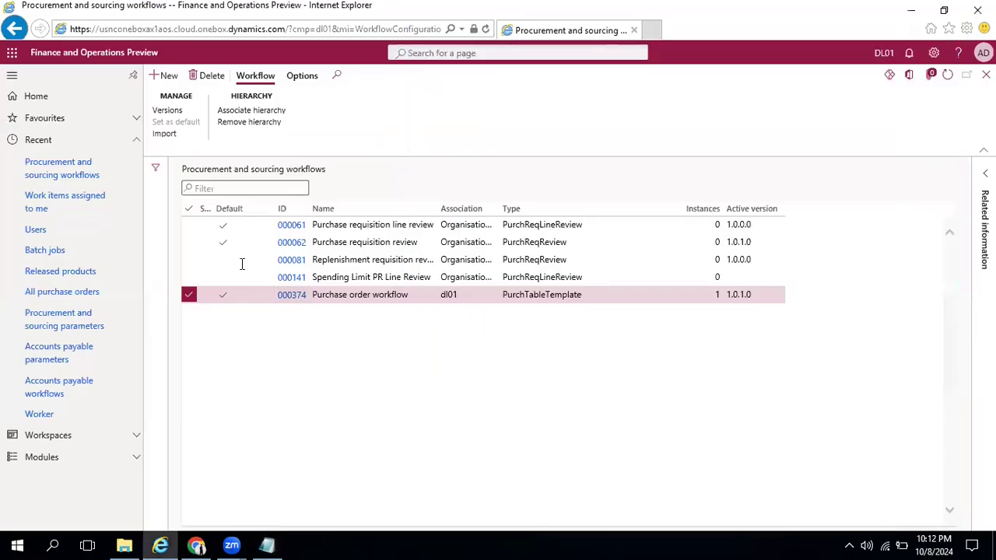
click(176, 112)
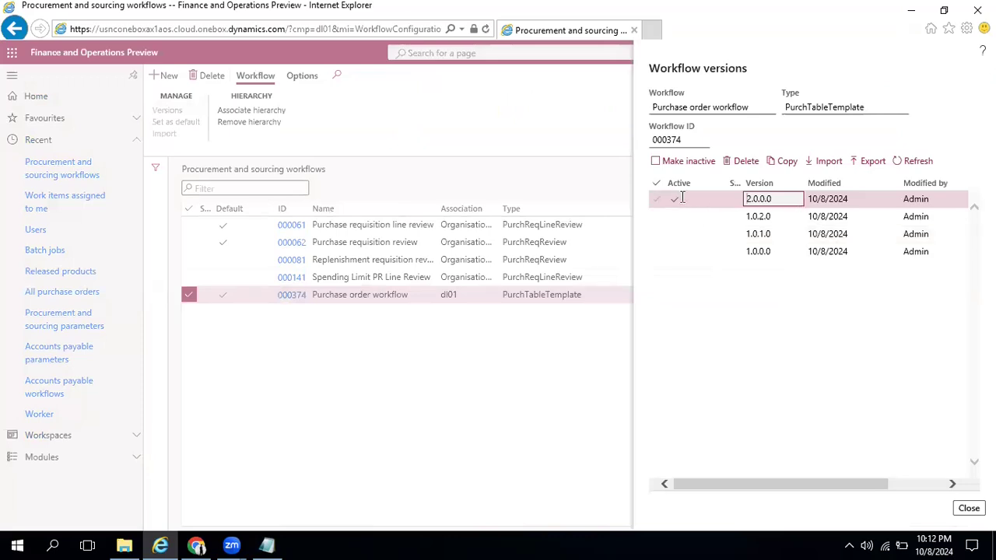
click(969, 507)
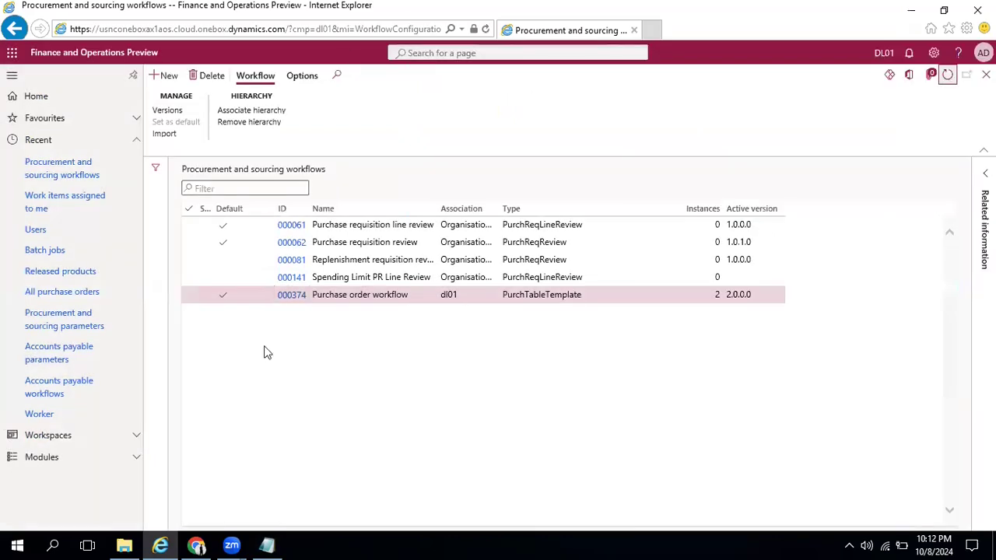
Switch to Chrome, open the workflow history of the in-review purchase order, and resume its stopped workflow
click(197, 545)
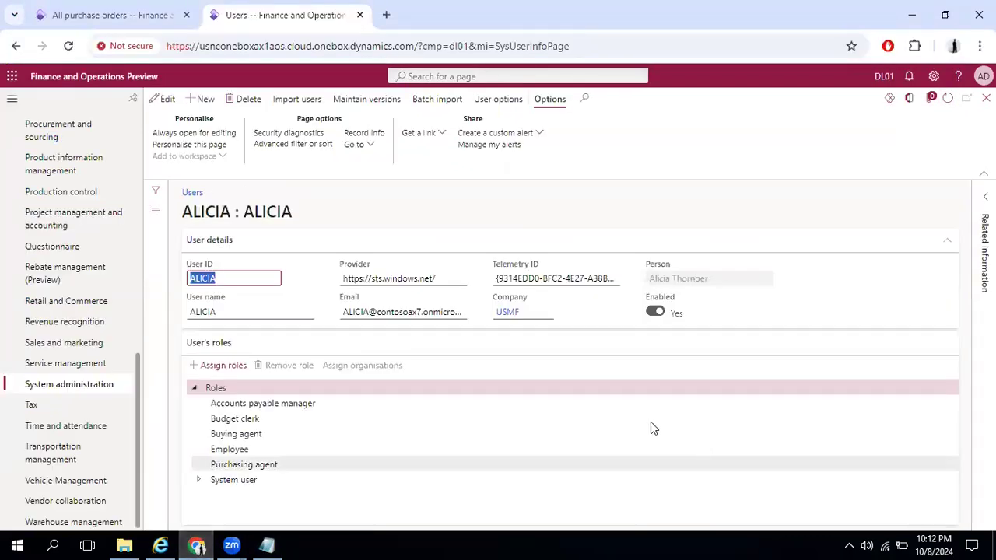
click(193, 26)
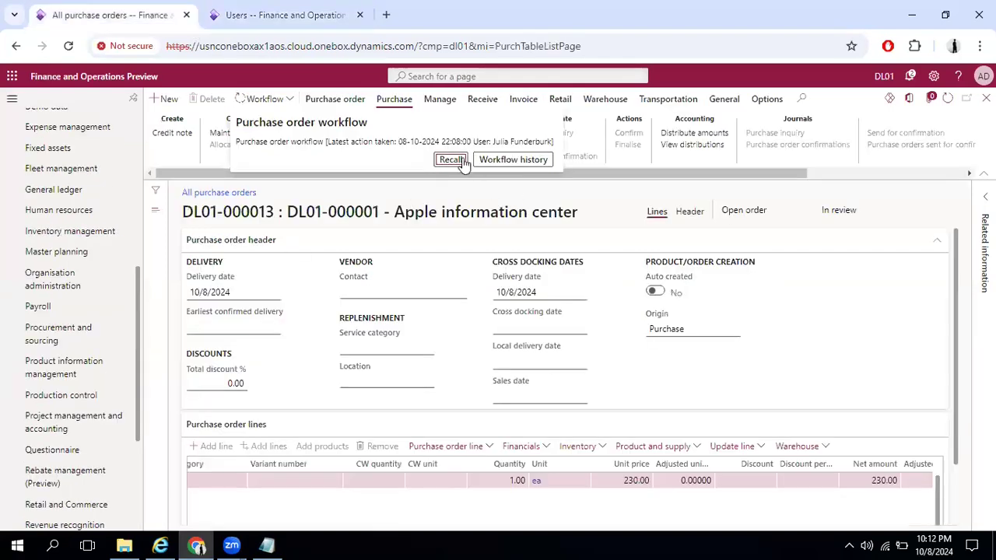
click(496, 164)
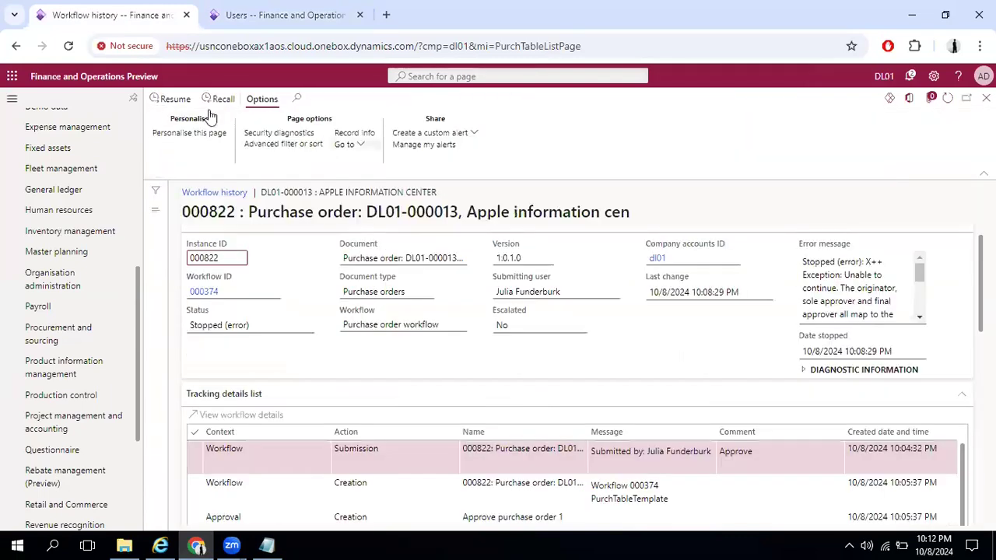
click(172, 101)
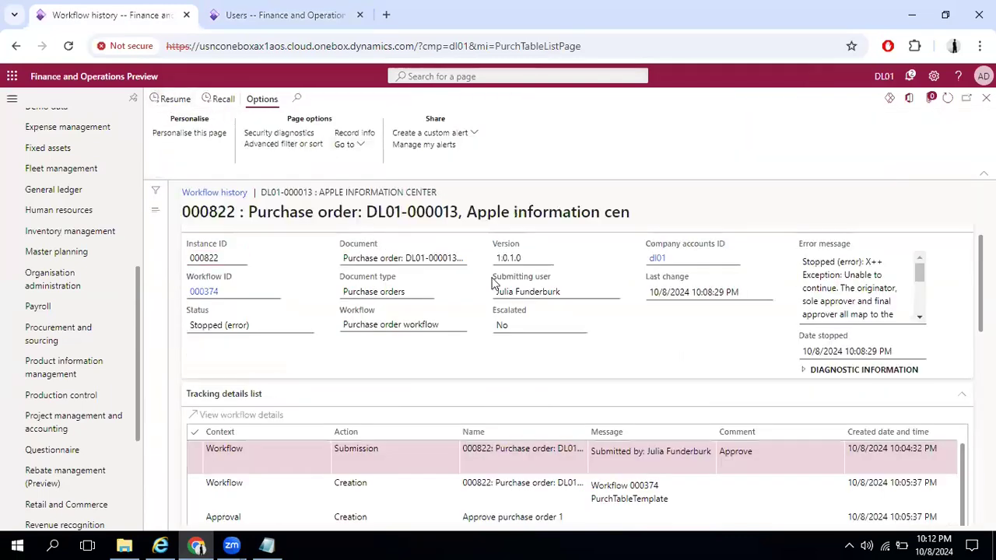
Refresh the workflow history to examine its tracking details and work items, and resume the stopped workflow again
scroll(742, 401, down, 5)
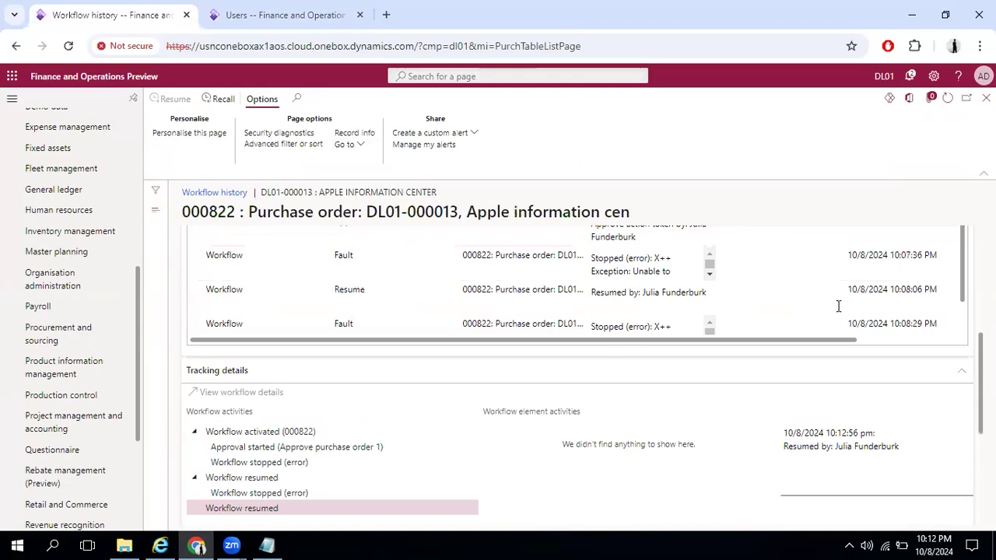
scroll(841, 296, down, 1)
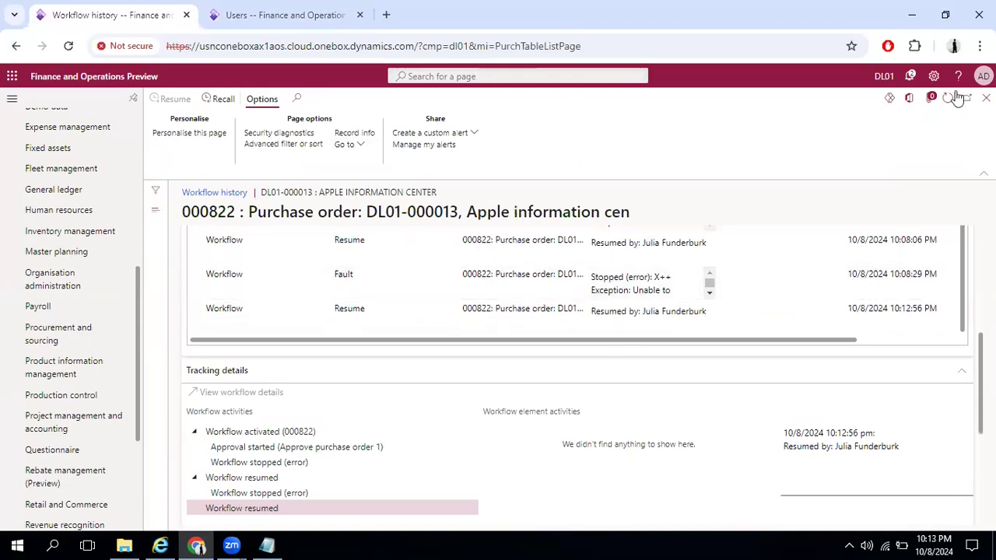
click(949, 99)
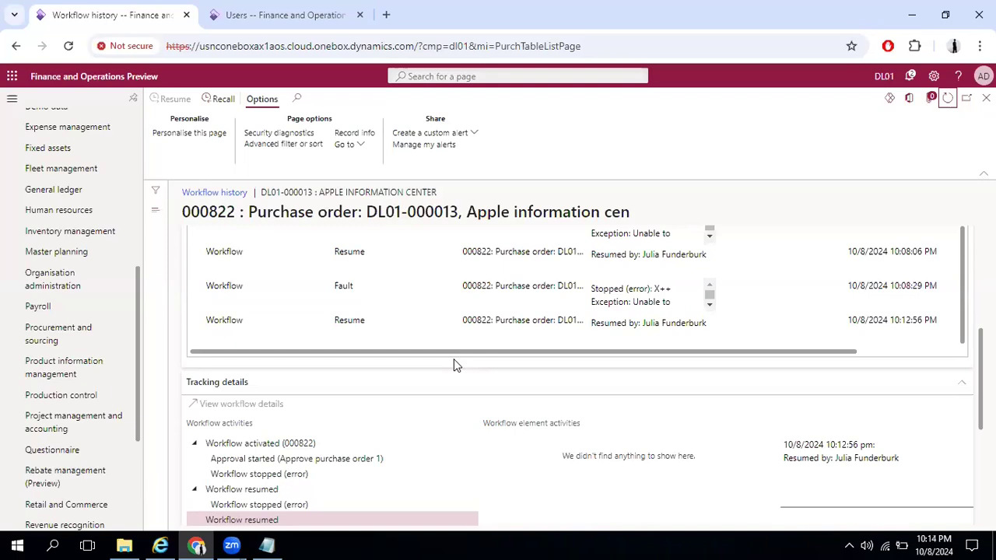
click(946, 101)
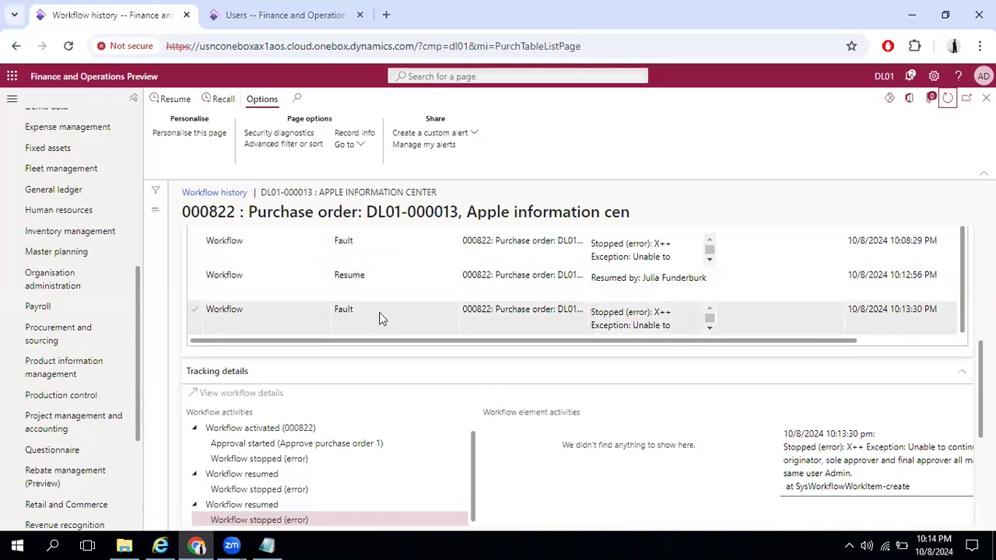
scroll(647, 405, down, 5)
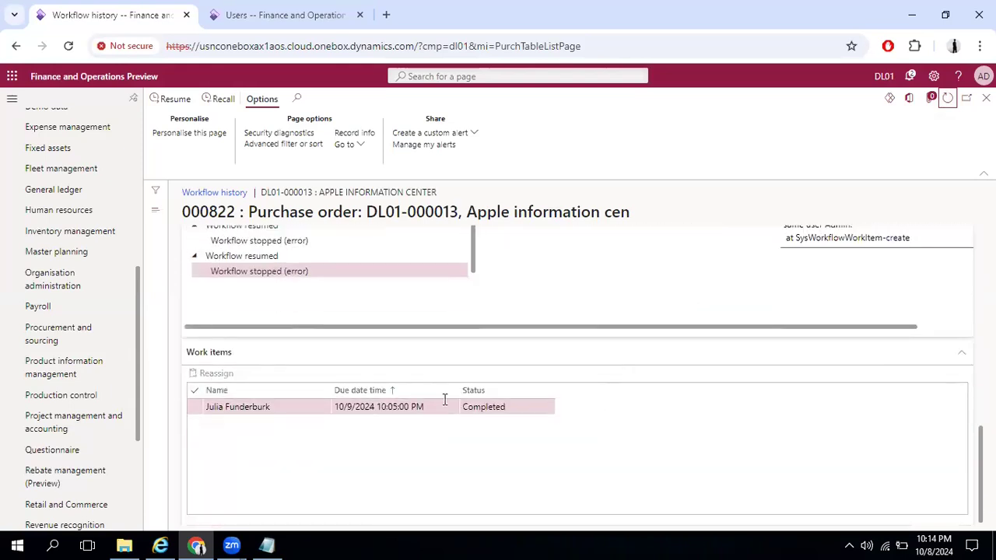
scroll(393, 337, up, 5)
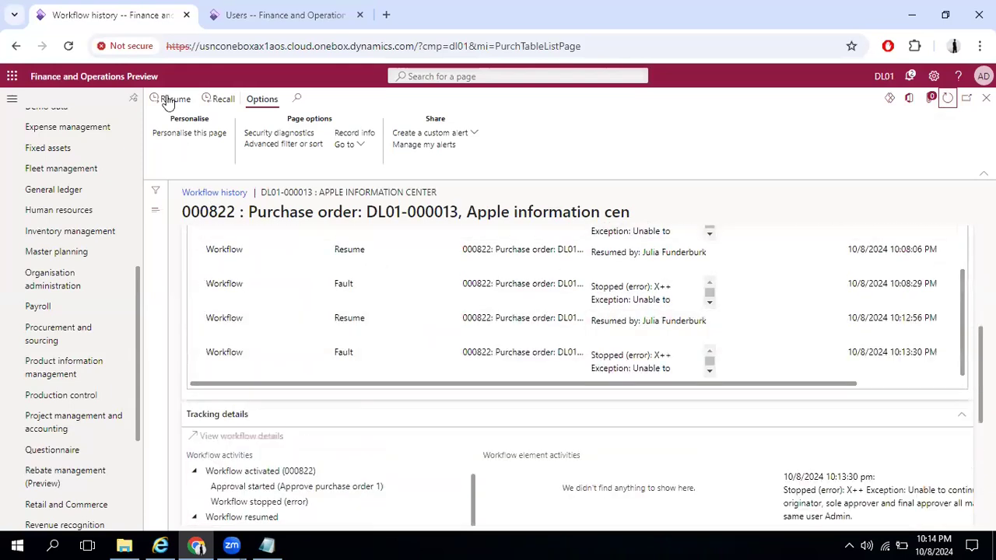
click(167, 101)
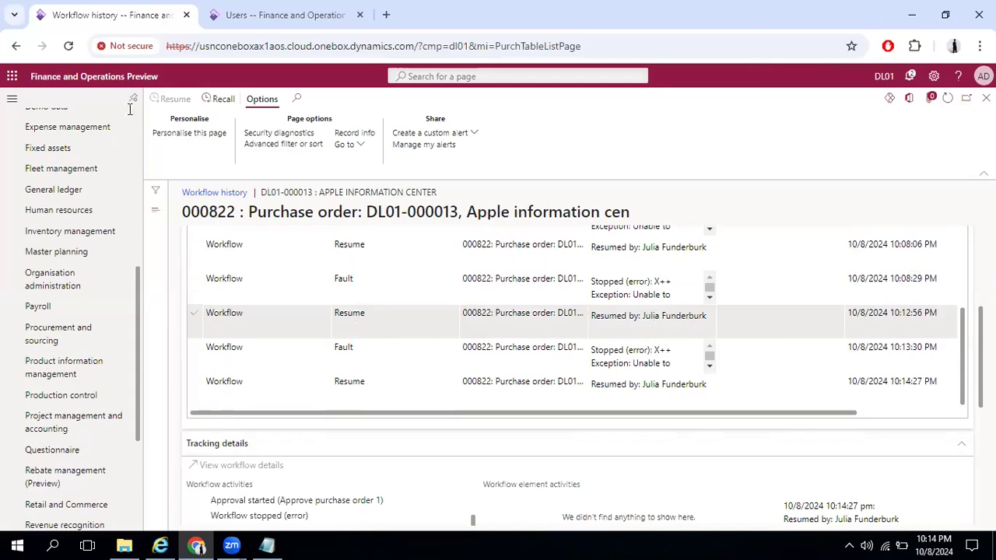
Return to the full users list from the open user record and check the person linked to the Admin account
click(261, 20)
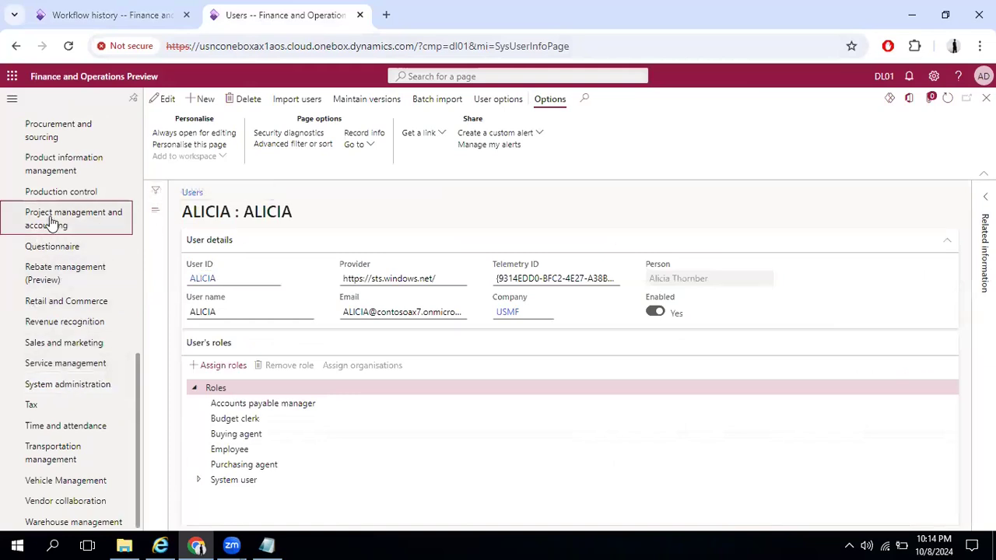
click(63, 158)
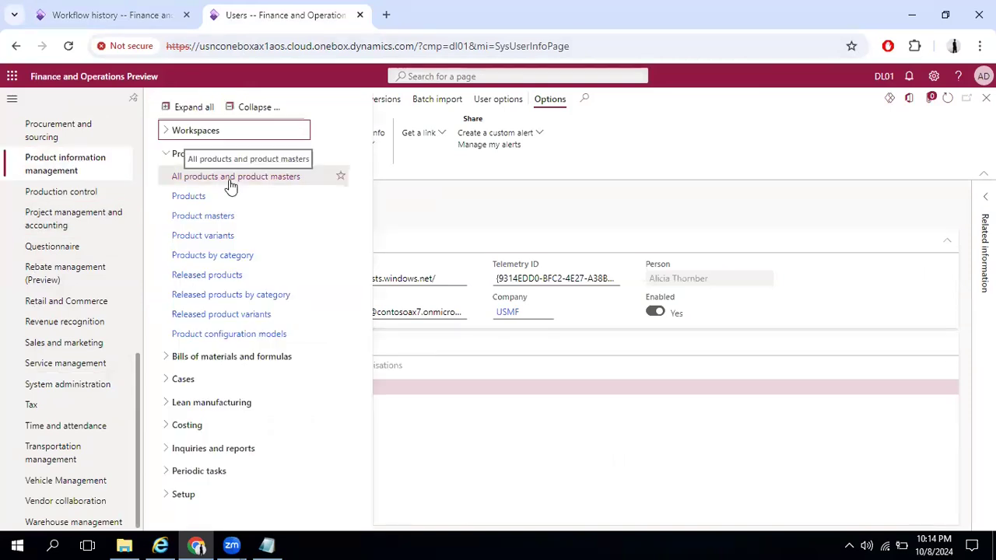
click(74, 218)
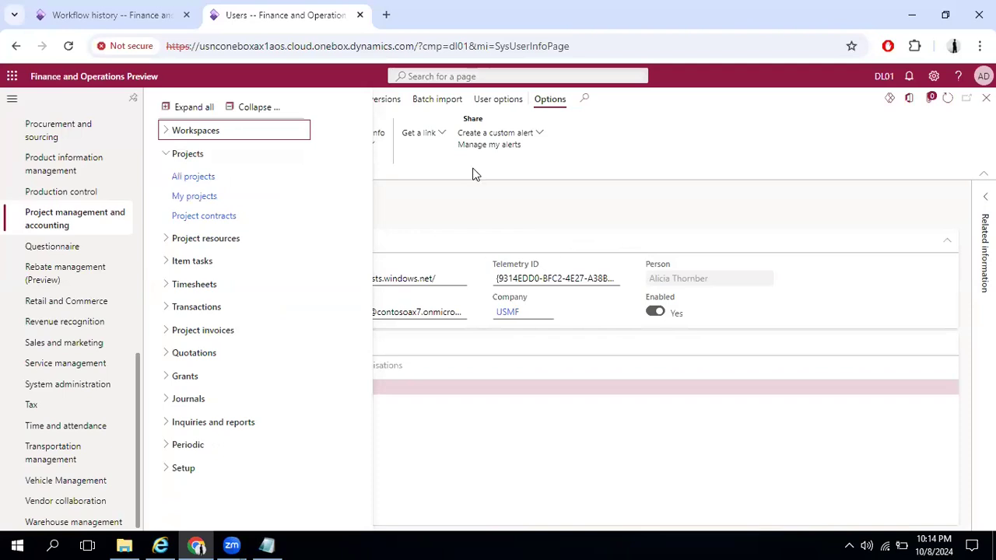
click(541, 224)
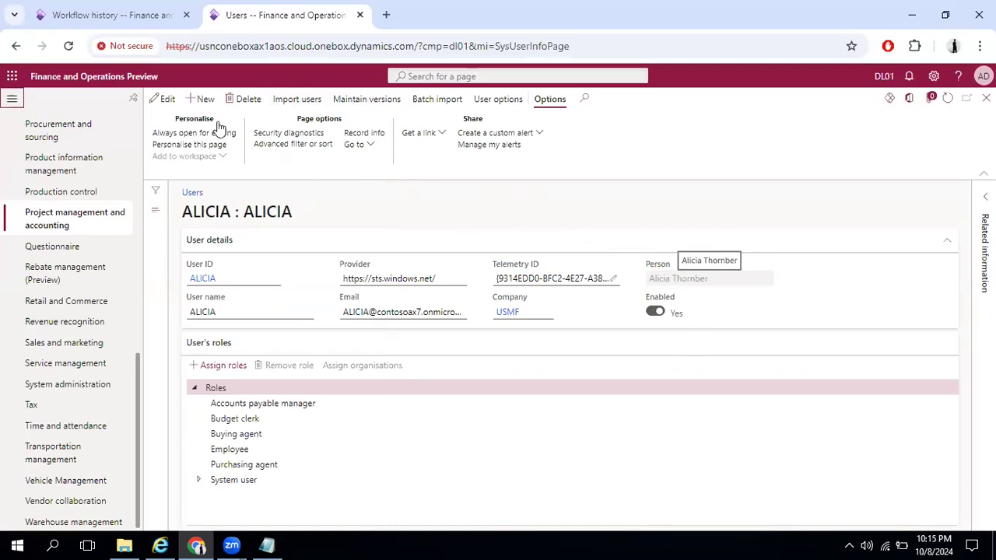
click(162, 99)
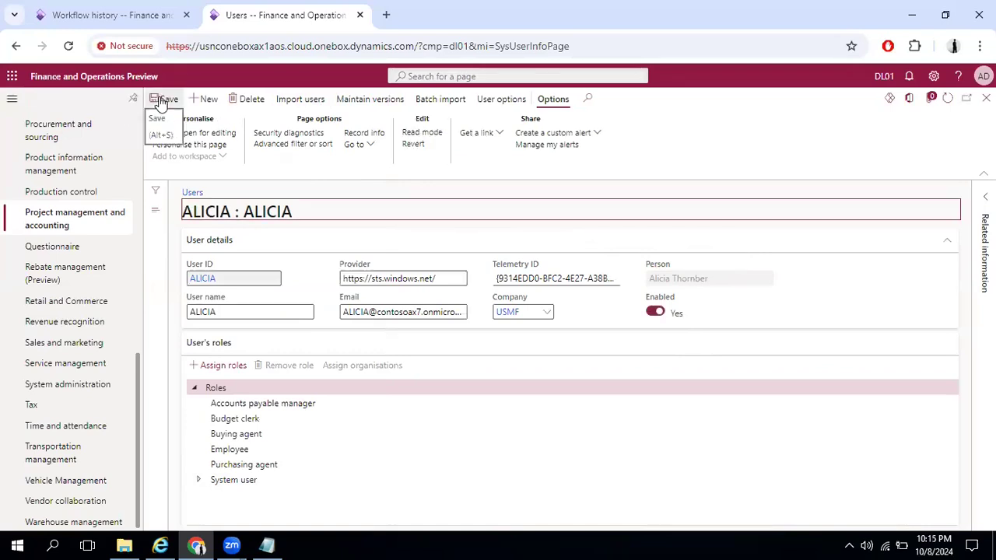
click(986, 99)
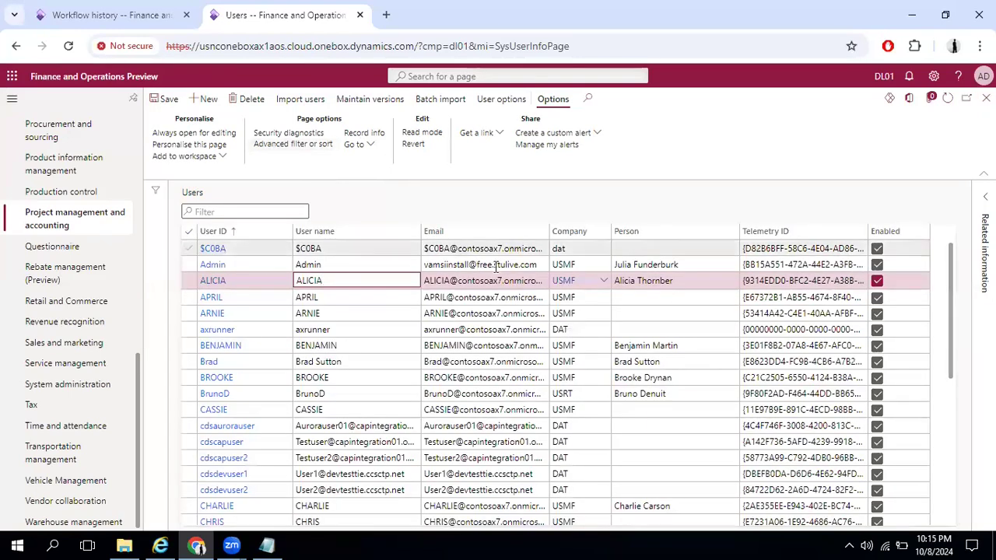
click(676, 266)
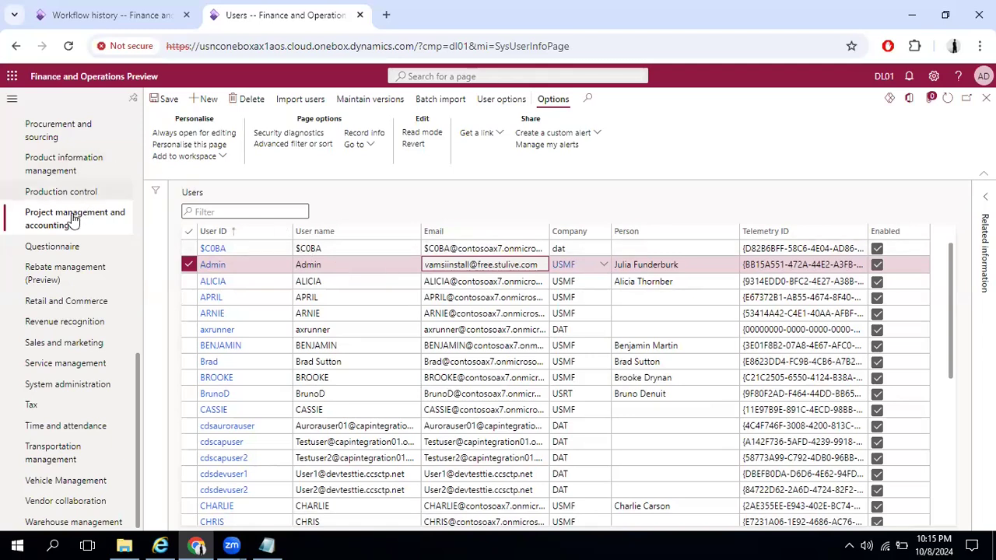
Open the procurement and sourcing parameters, set Activate change management for purchase orders to No, and save
click(62, 133)
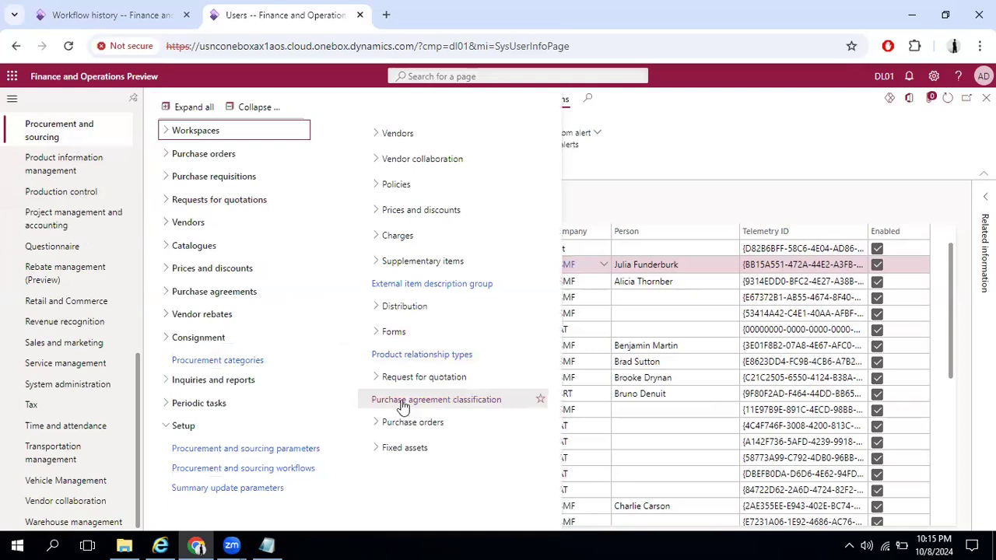
click(230, 447)
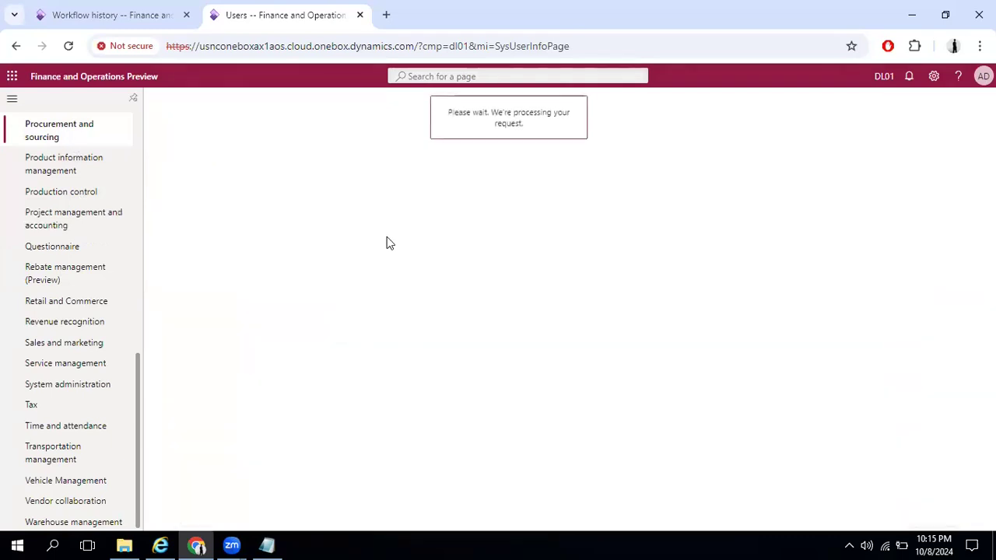
click(476, 416)
click(165, 99)
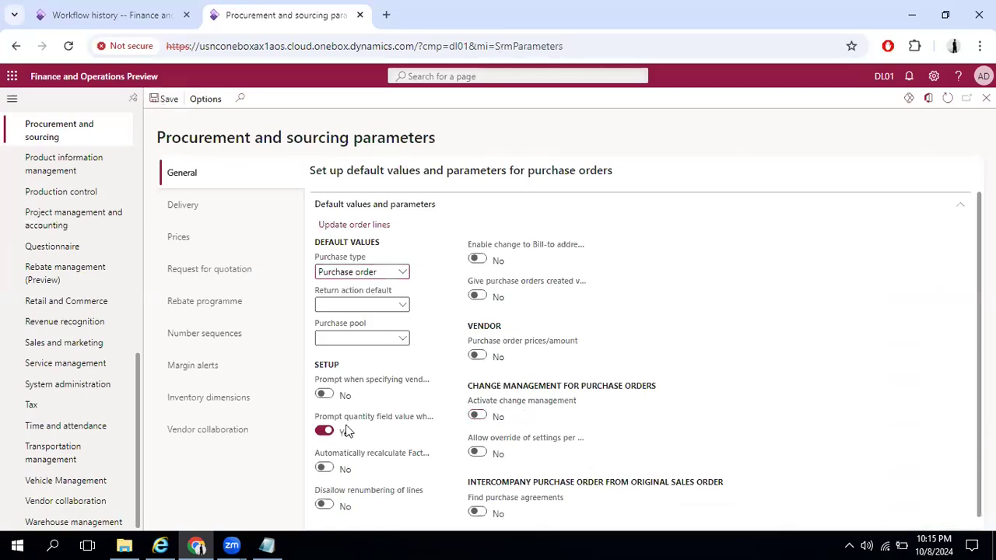
Open the All purchase orders list in the Procurement and sourcing module
scroll(127, 349, up, 7)
scroll(116, 366, down, 5)
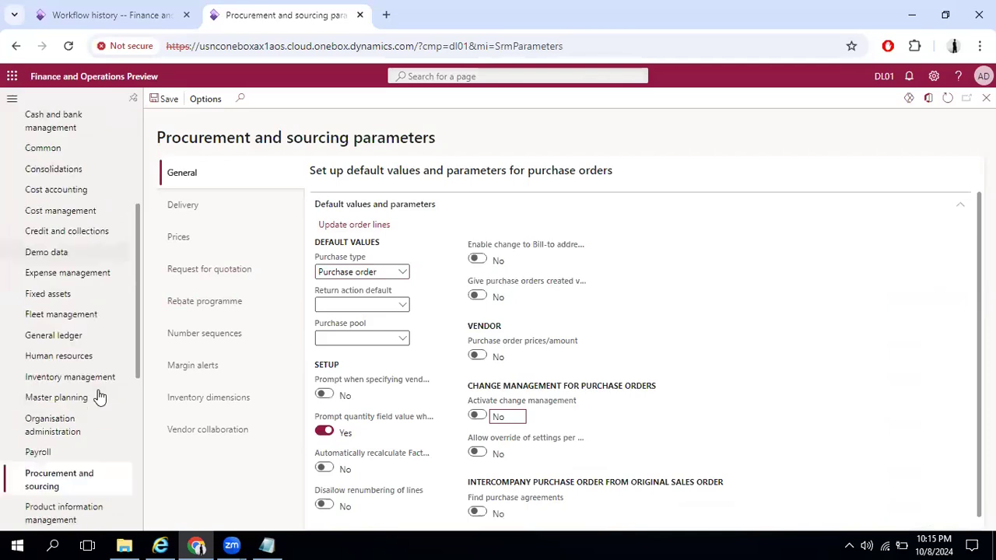
scroll(99, 397, down, 3)
click(74, 341)
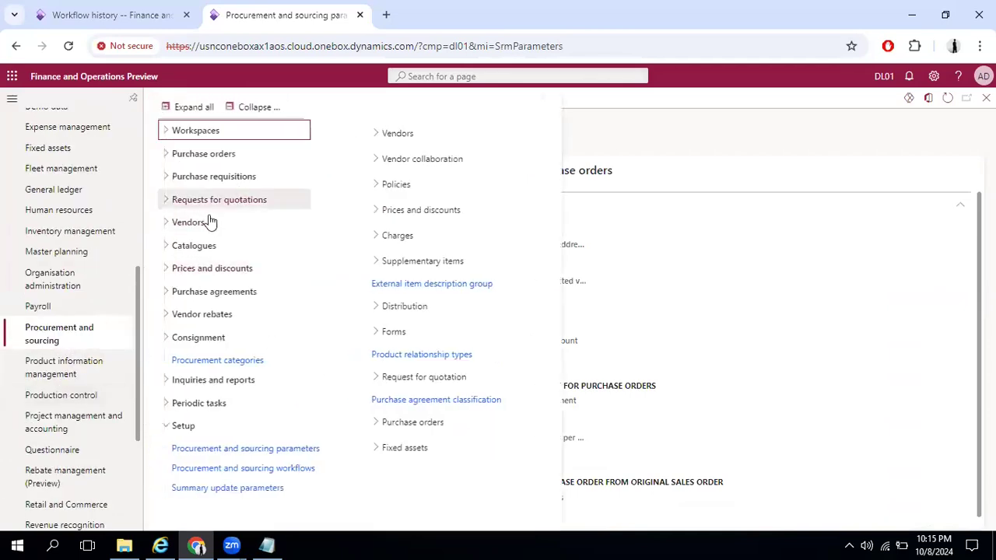
click(215, 155)
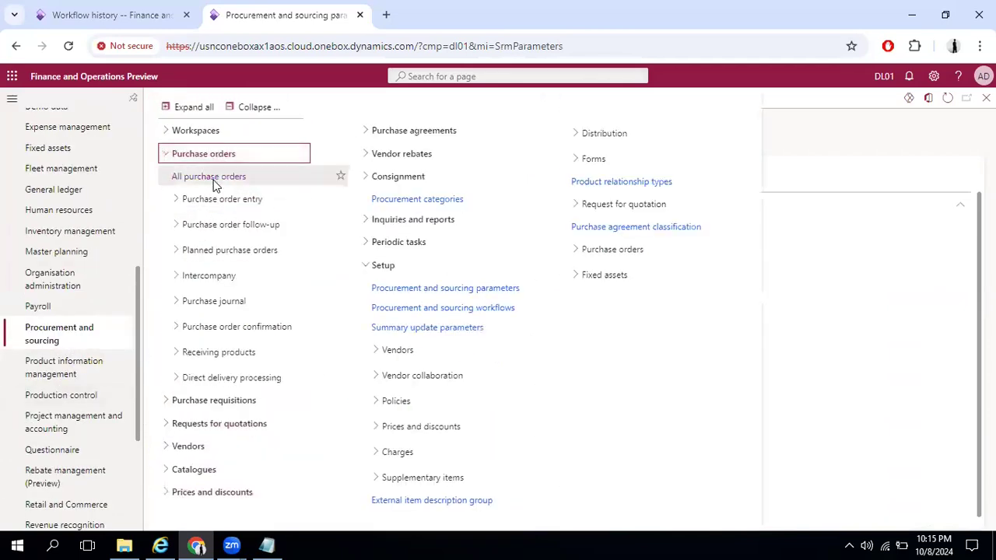
click(212, 177)
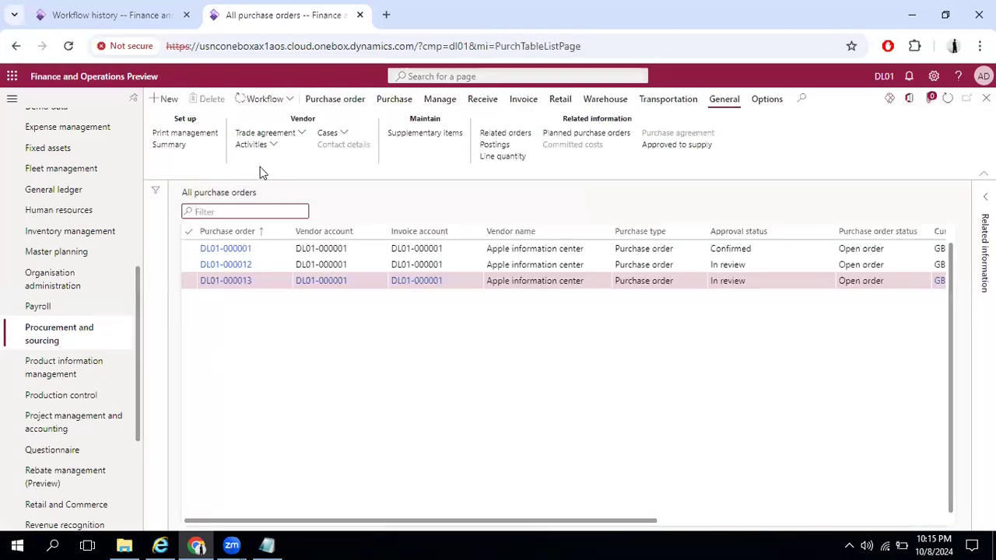
Start a new purchase order and choose Apple information center as its vendor
click(165, 101)
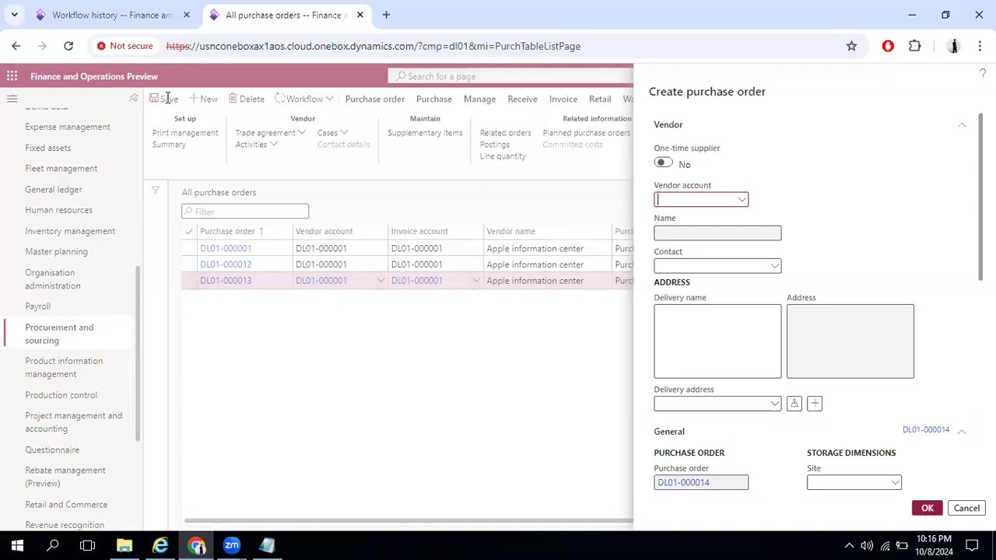
click(742, 201)
click(597, 234)
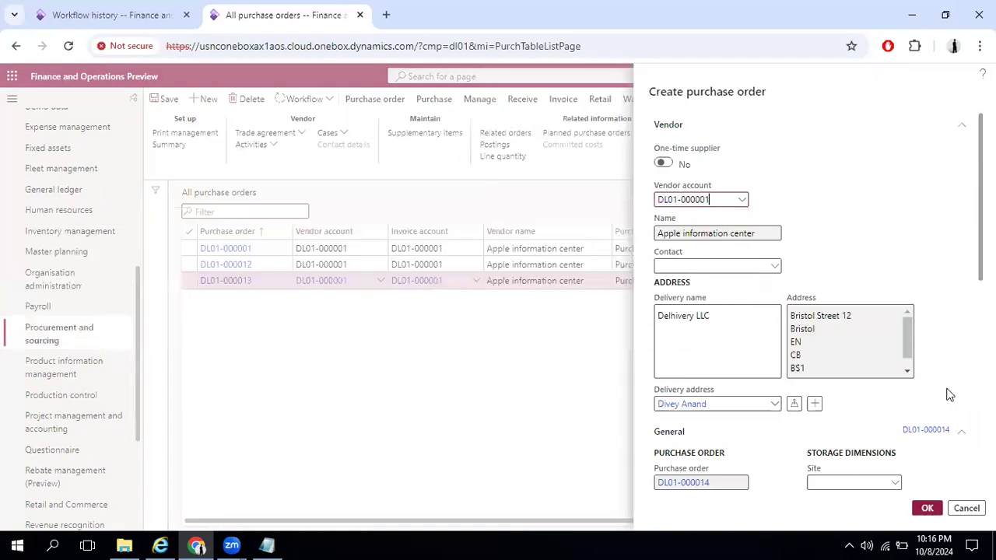
Set the storage dimensions of the new purchase order to site UK and warehouse W1
scroll(949, 395, down, 4)
click(894, 194)
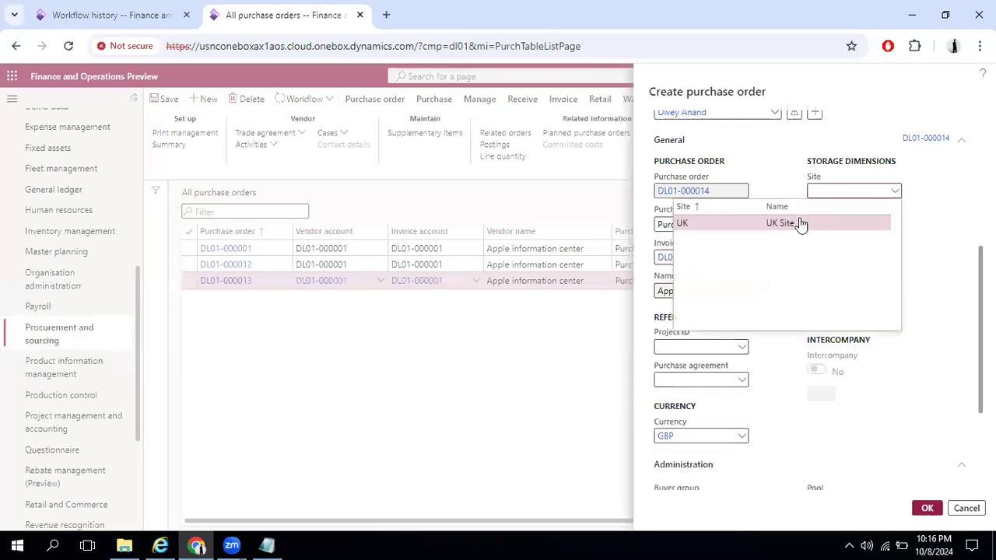
click(894, 223)
click(895, 224)
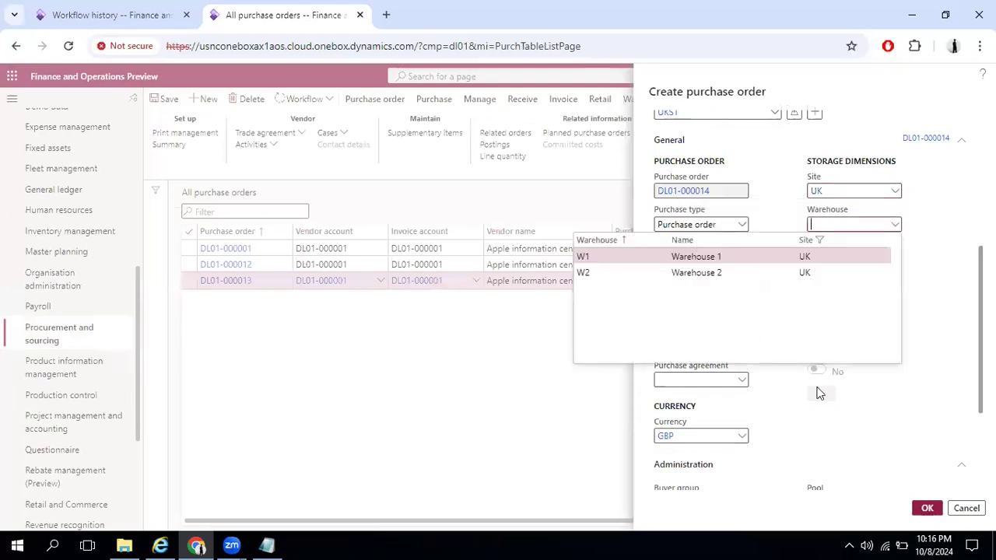
key(Return)
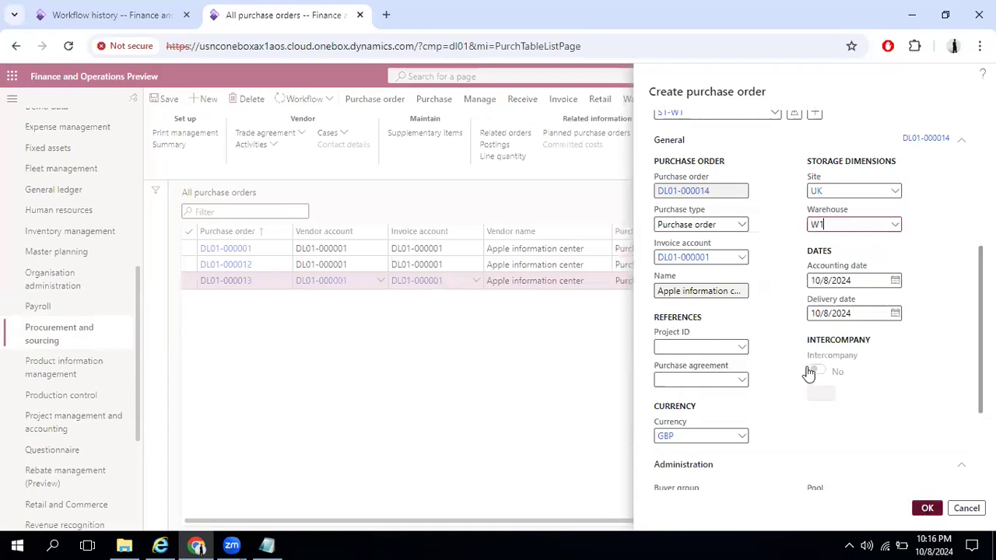
Set the new purchase order's language to en-in and create the order
scroll(906, 395, down, 2)
click(896, 377)
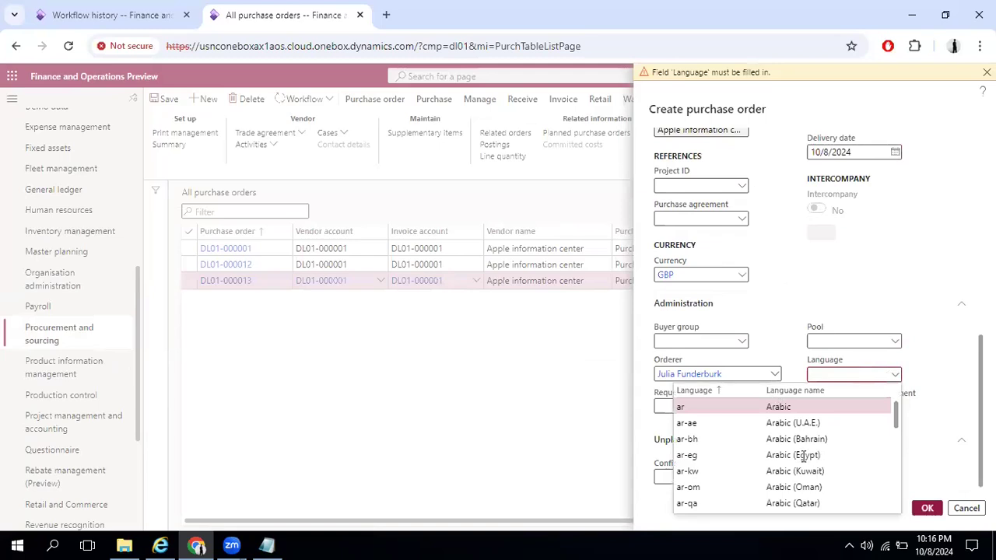
scroll(803, 457, down, 4)
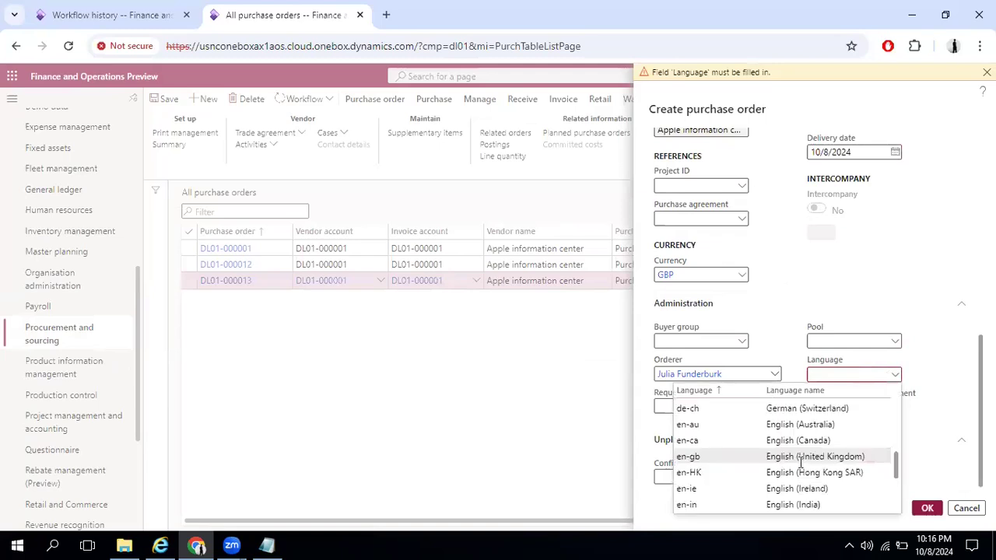
click(794, 510)
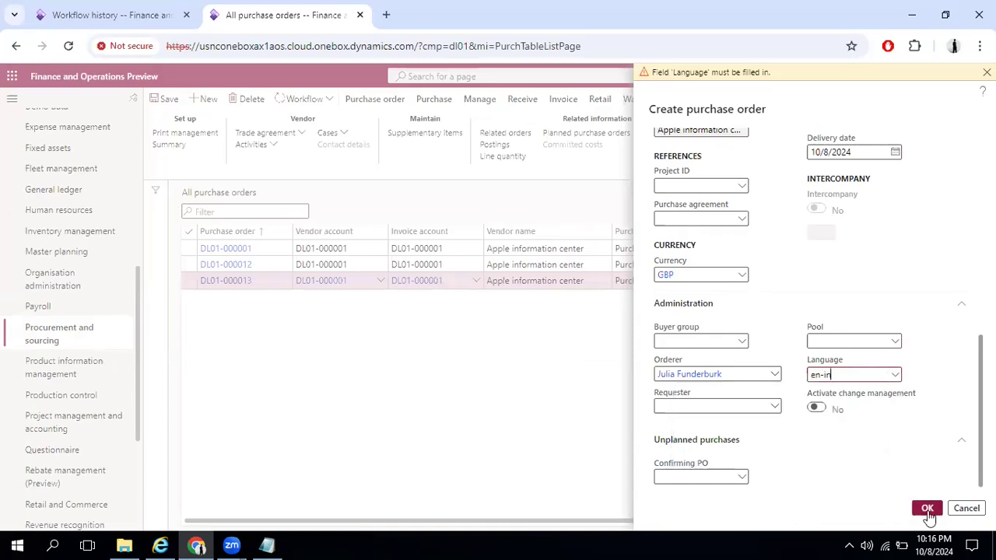
click(927, 513)
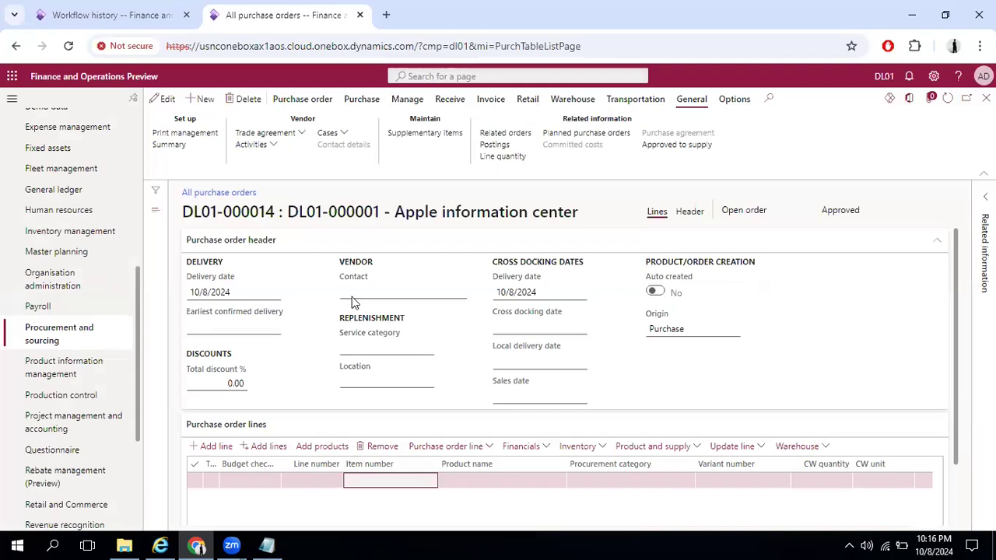
Put the order in edit mode and choose the Mobile Charger item for the first purchase order line
click(166, 100)
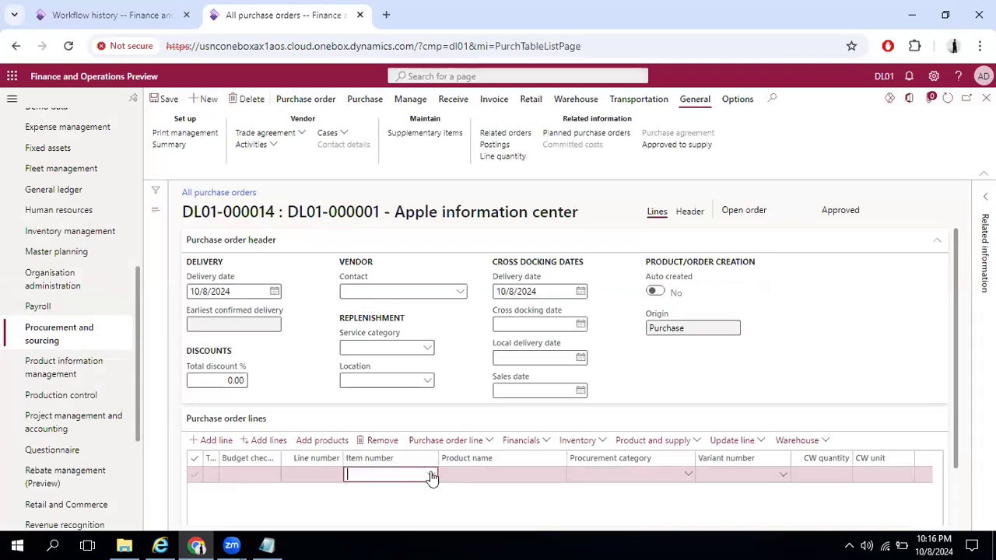
click(432, 475)
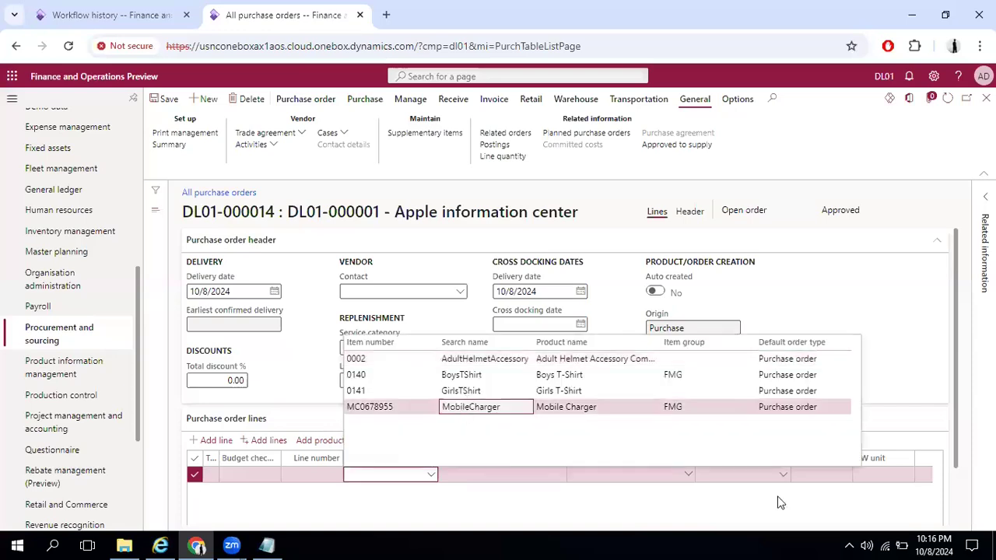
click(462, 410)
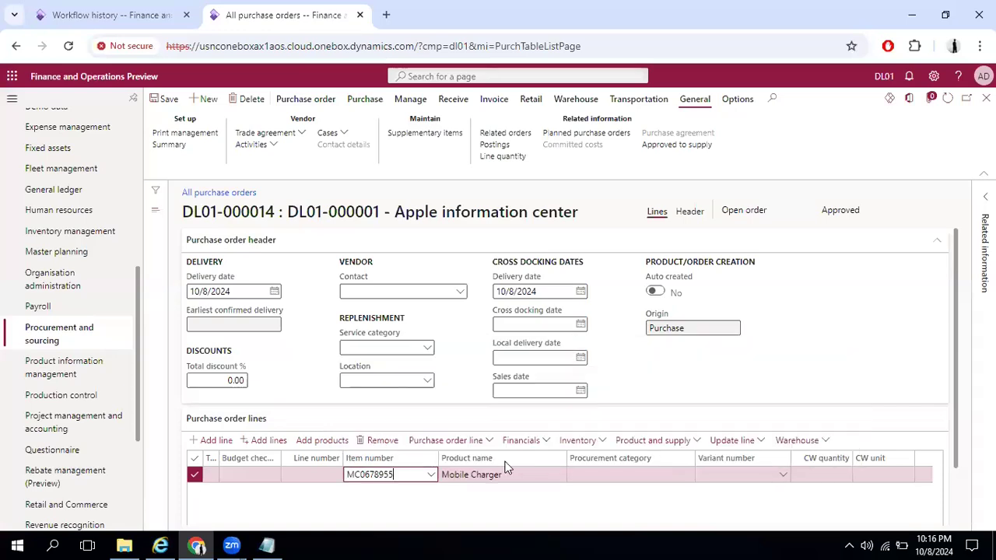
scroll(506, 466, down, 1)
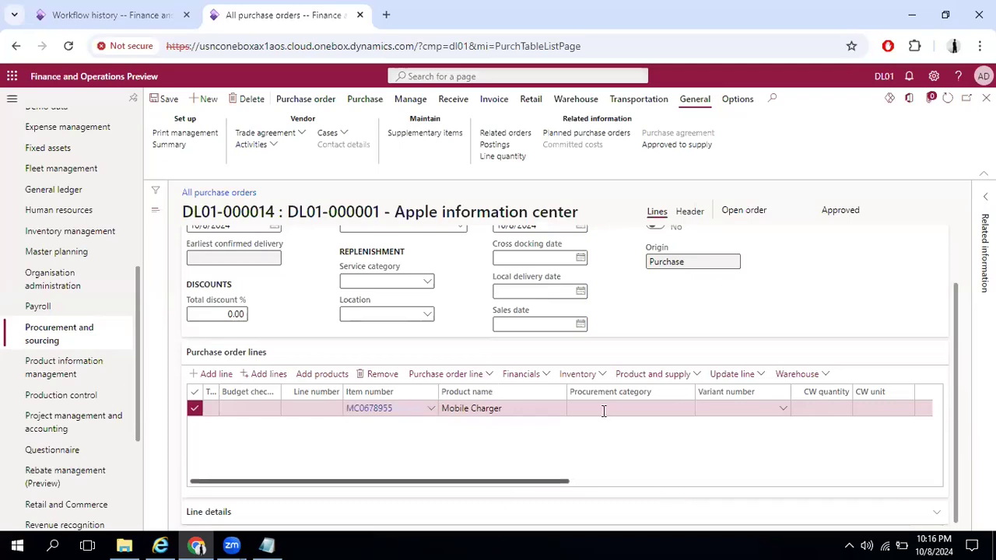
Set the Mobile Charger line's unit price to 230 and save the purchase order
scroll(604, 409, right, 5)
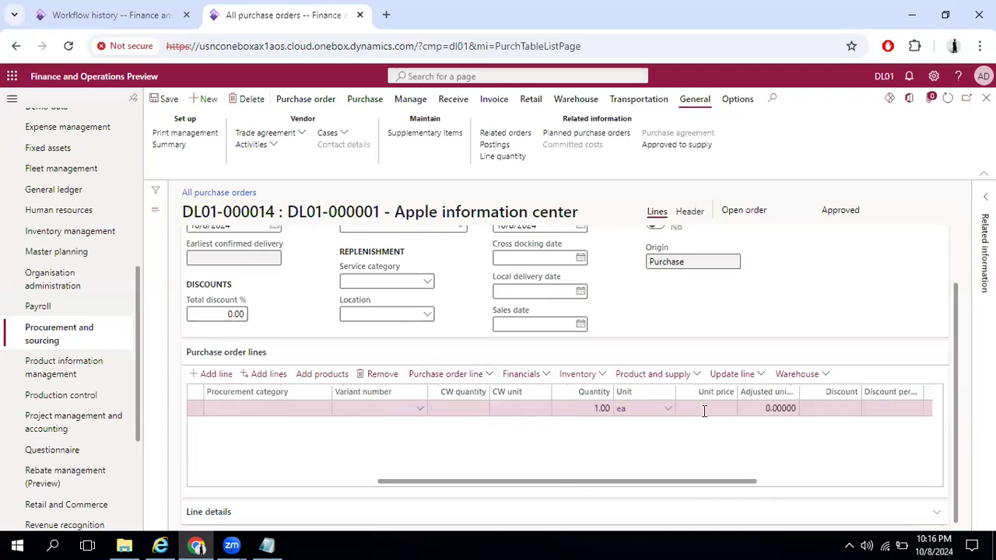
click(704, 408)
text(230)
scroll(729, 420, right, 3)
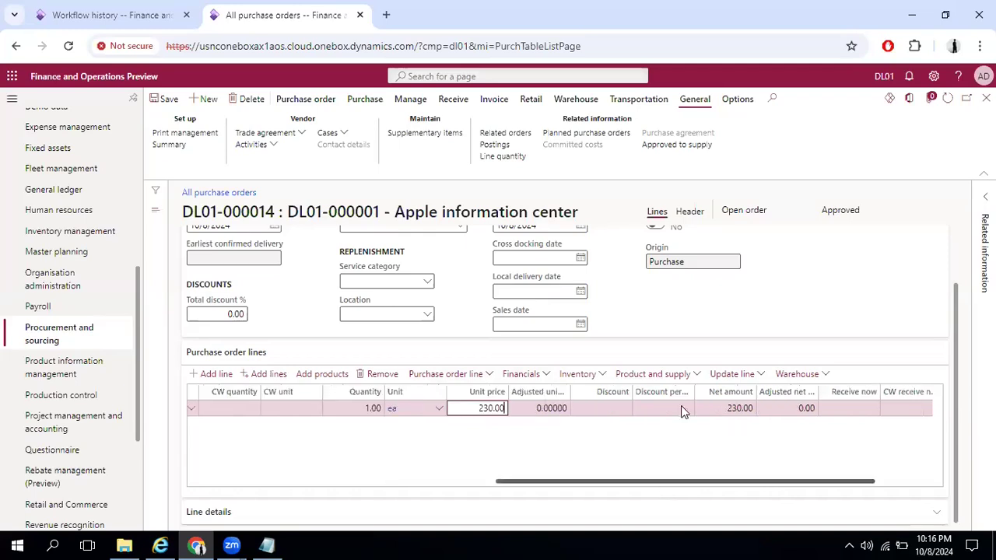
click(682, 407)
click(166, 99)
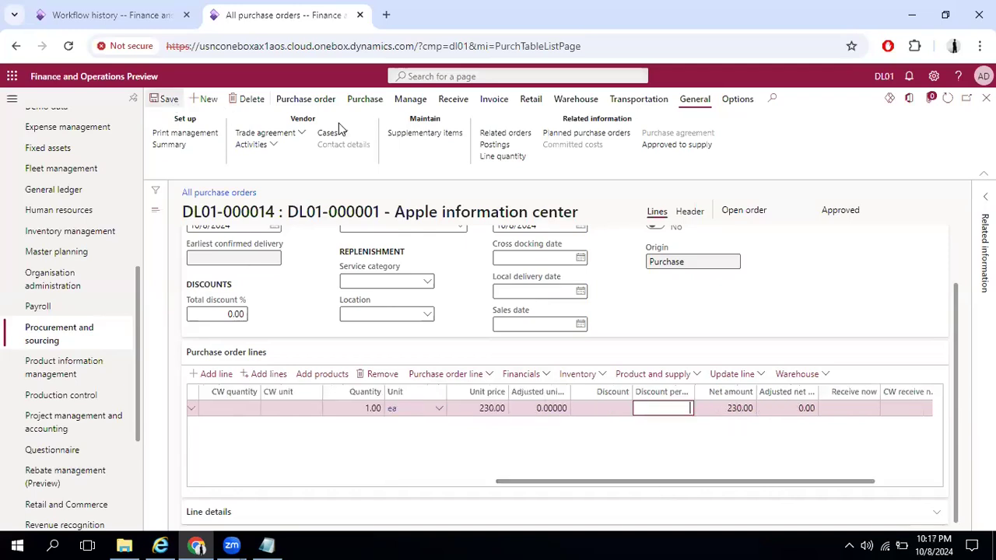
Confirm the purchase order for Apple information center
click(376, 103)
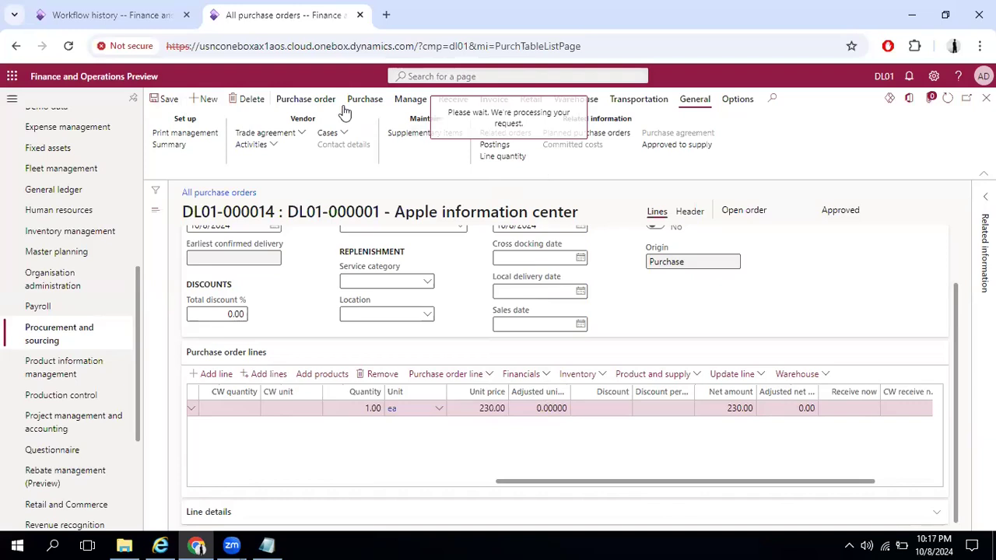
click(311, 101)
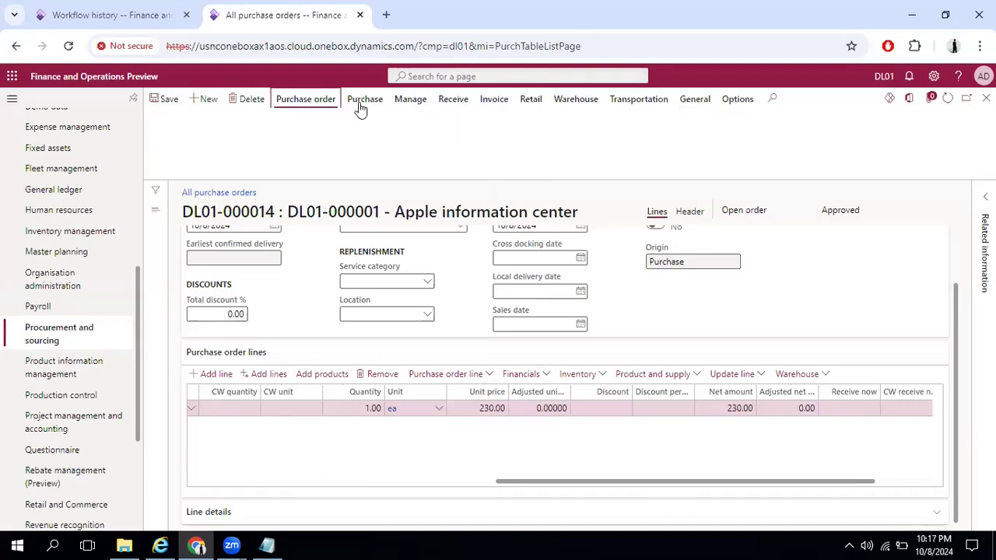
click(630, 136)
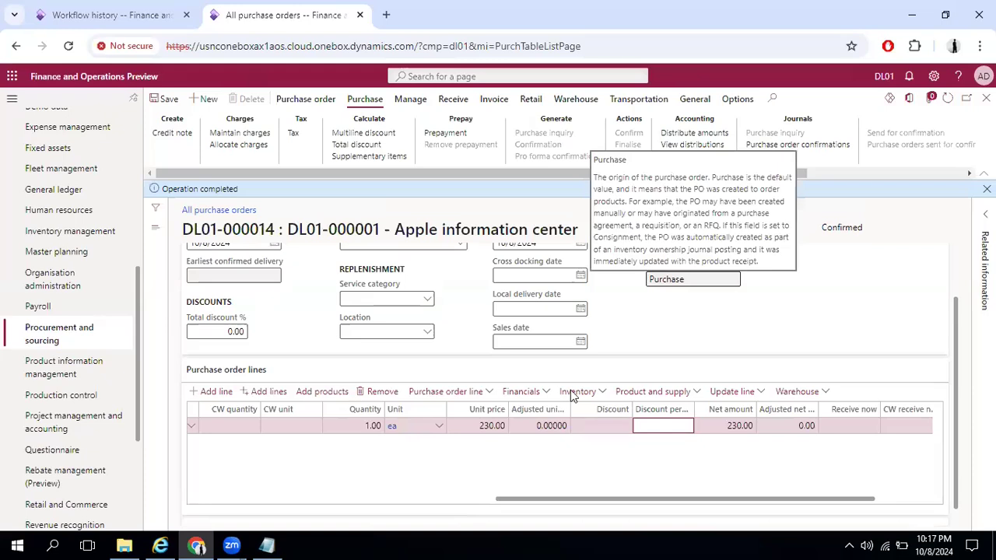
Try to post a product receipt numbered PRC/0091 for the purchase order, with document date 10/8/2024 and terms of payment 7D
click(454, 99)
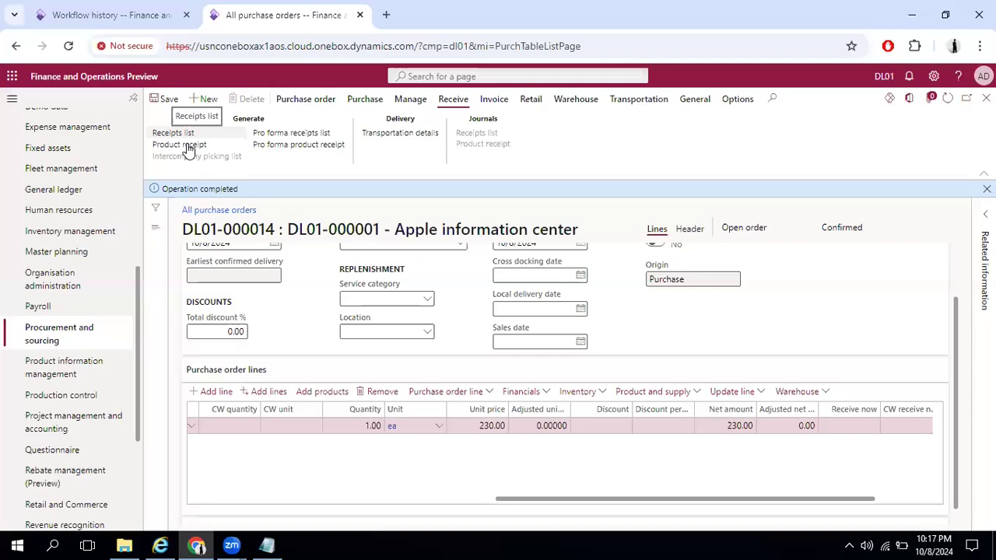
click(187, 147)
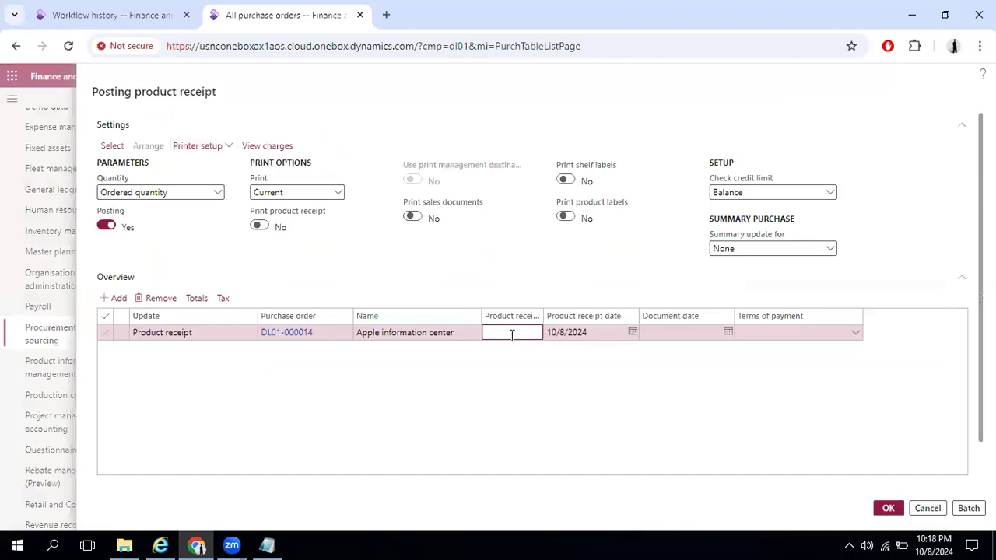
text(PRC/0091)
key(Tab)
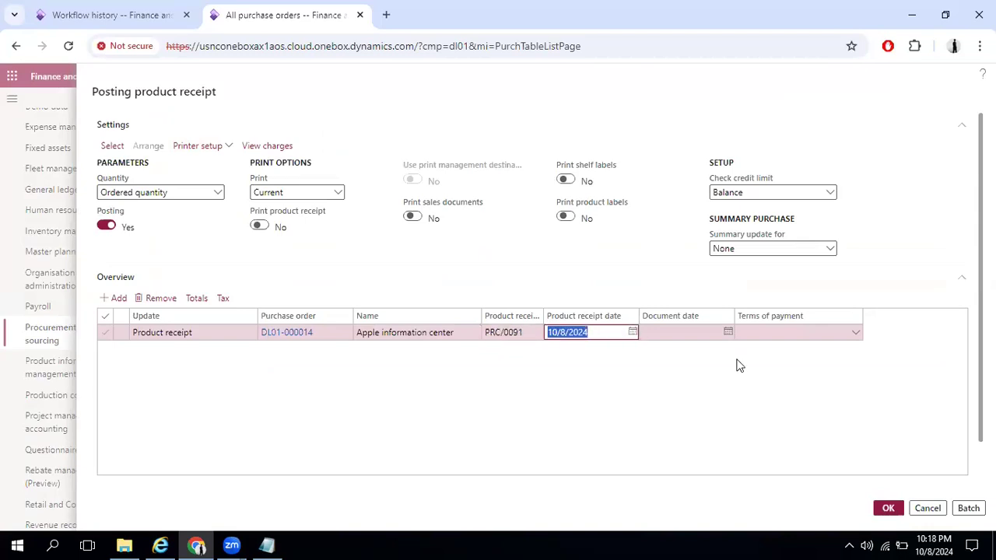
click(728, 332)
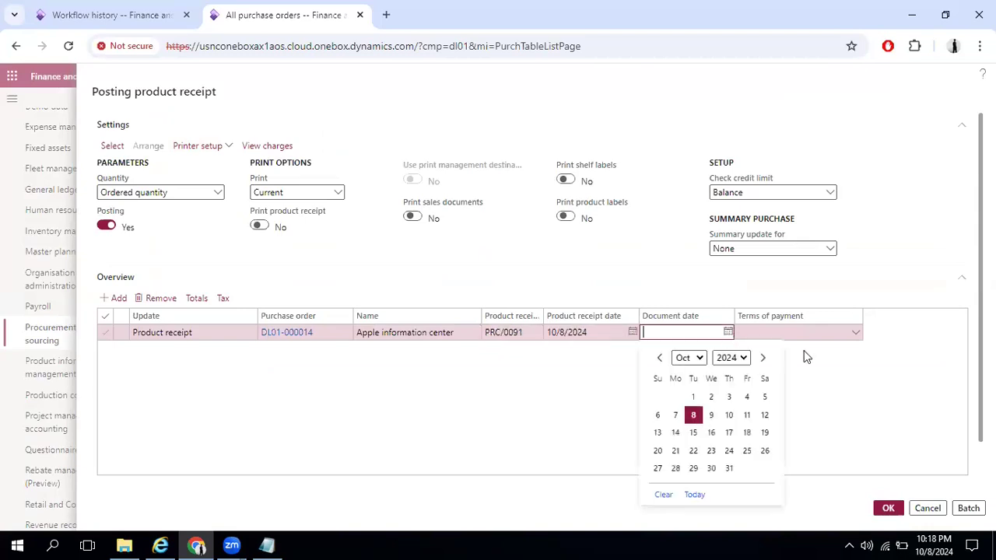
click(856, 333)
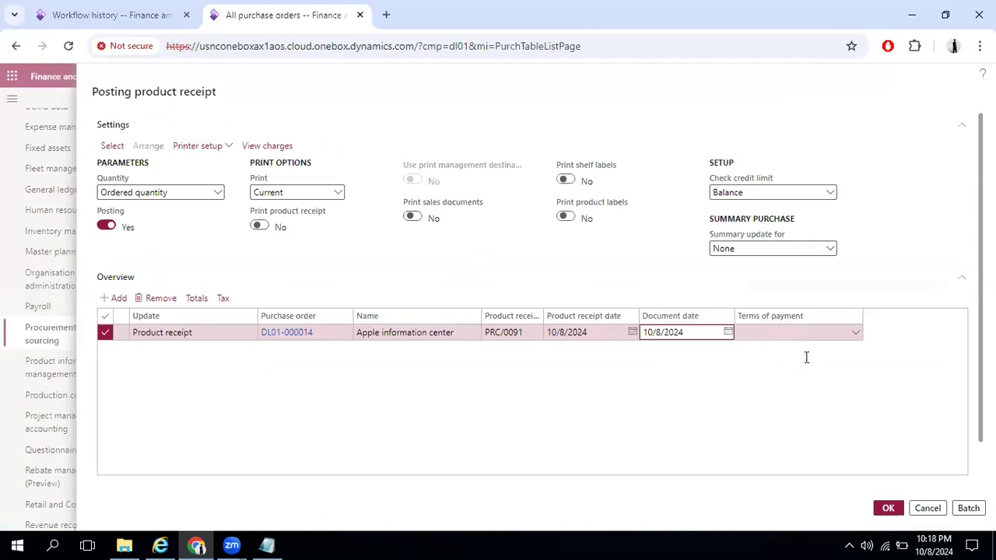
click(775, 364)
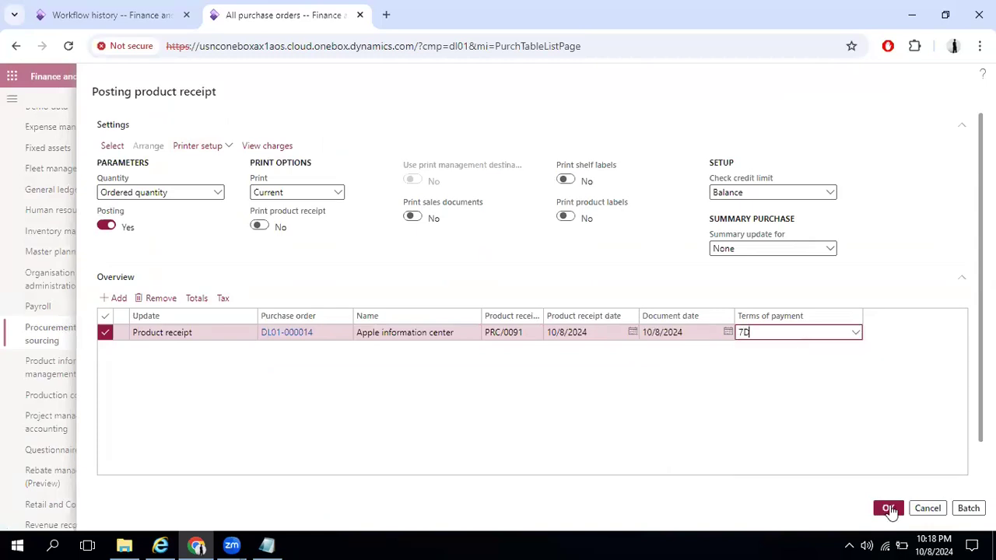
click(887, 508)
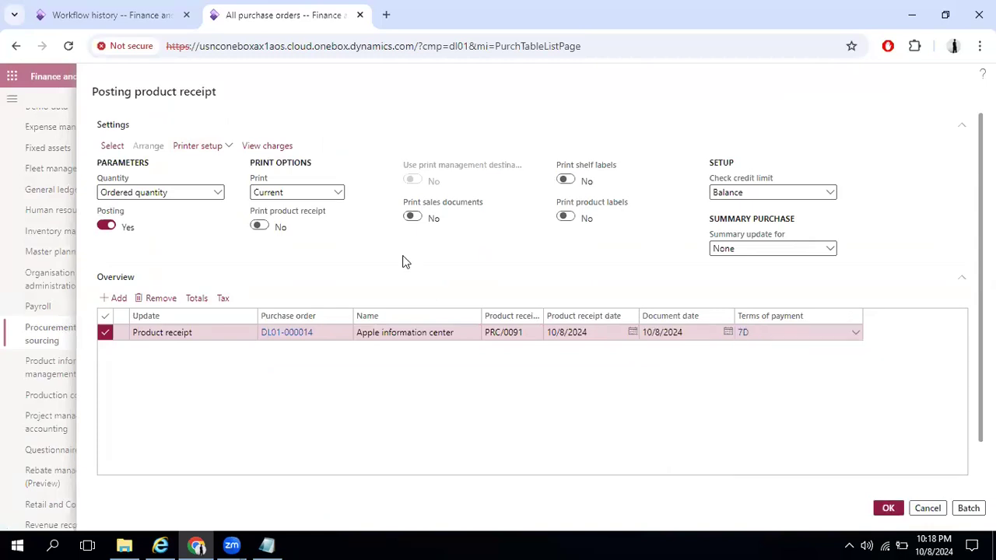
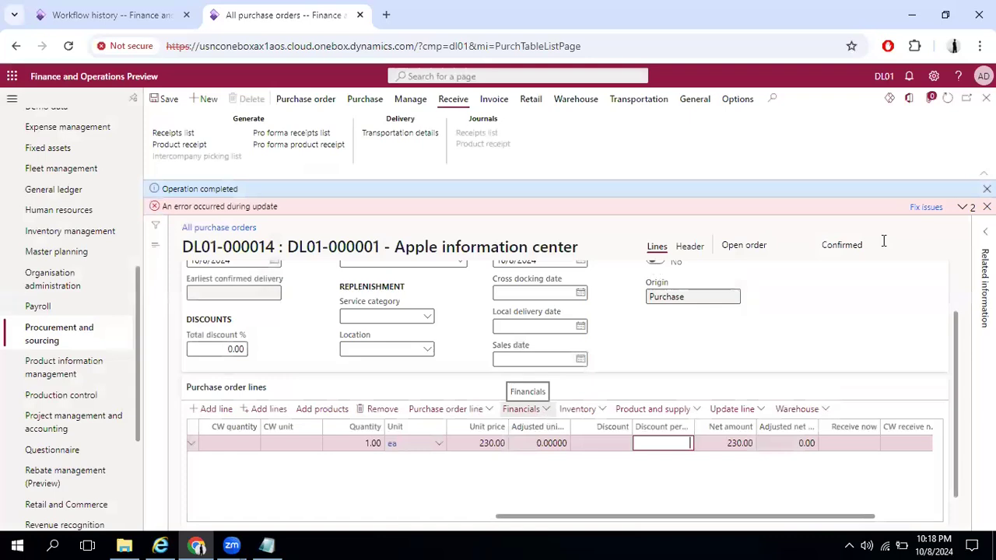
Expand the posting errors and read the message details for the Mobile Charger item
click(963, 210)
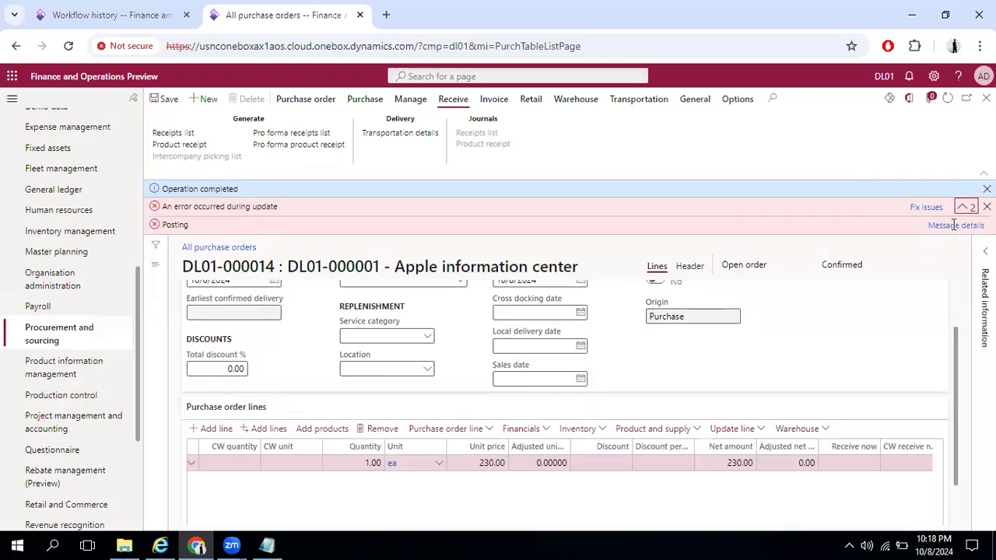
click(955, 225)
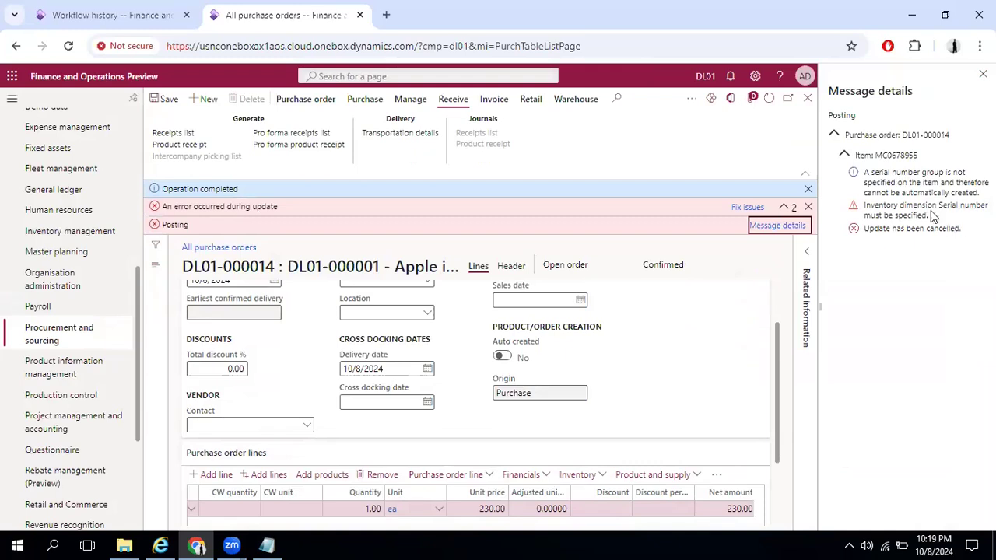
drag(930, 210, 861, 172)
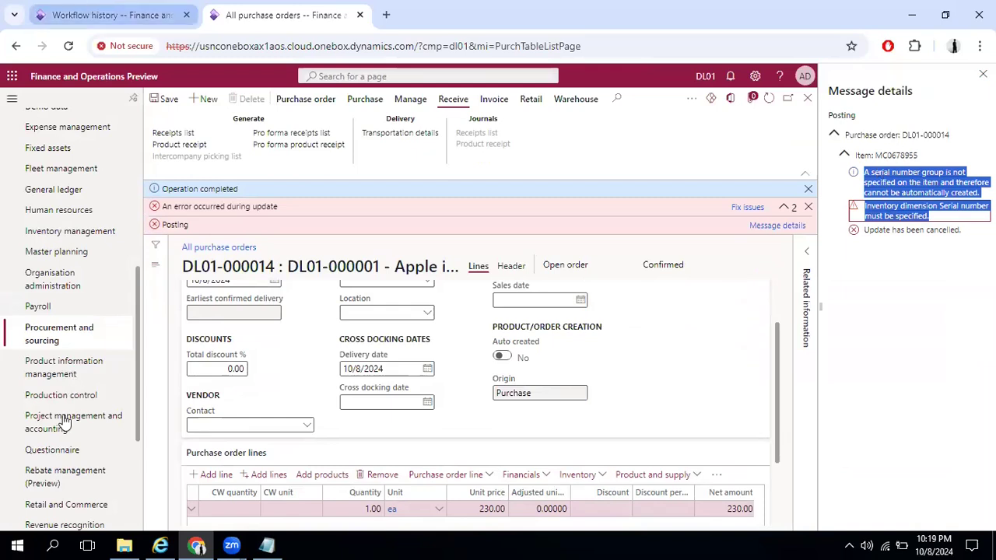
In the other browser tab, open the Mobile Charger from the released products and inspect its tracking dimension group
click(62, 368)
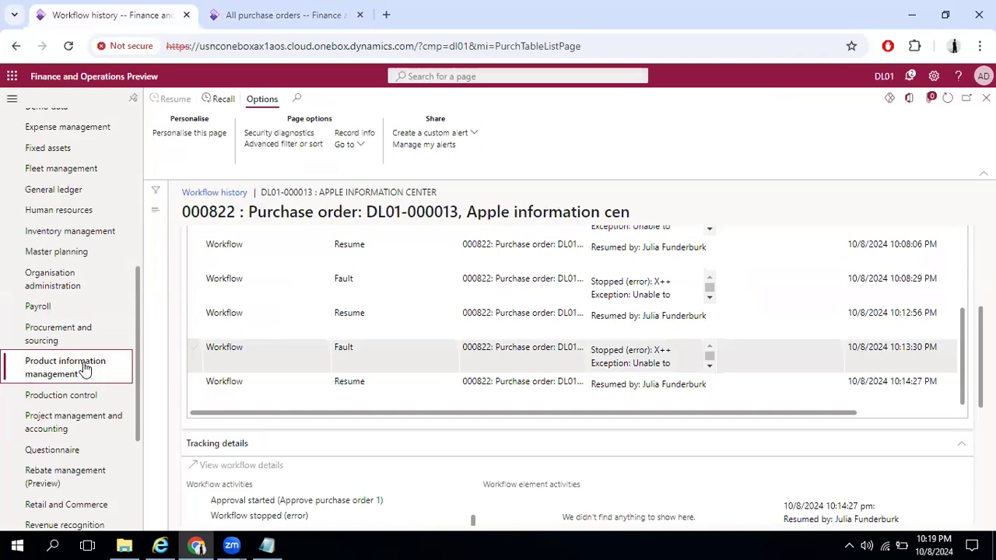
click(86, 369)
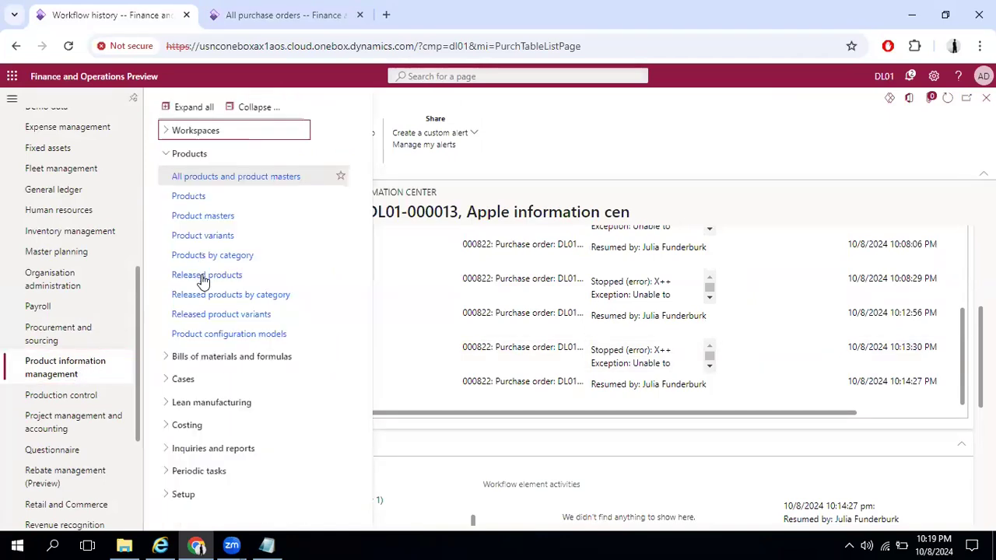
click(204, 278)
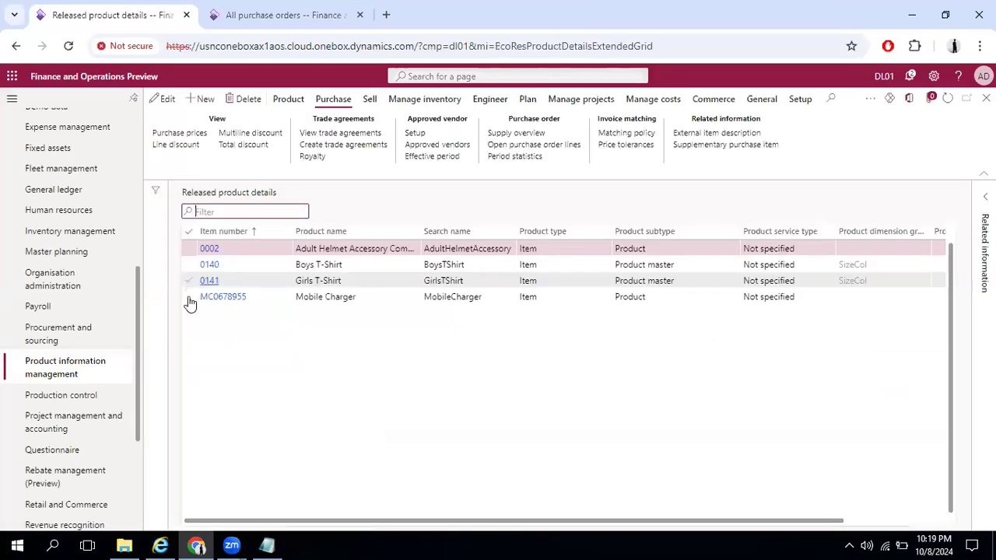
click(223, 297)
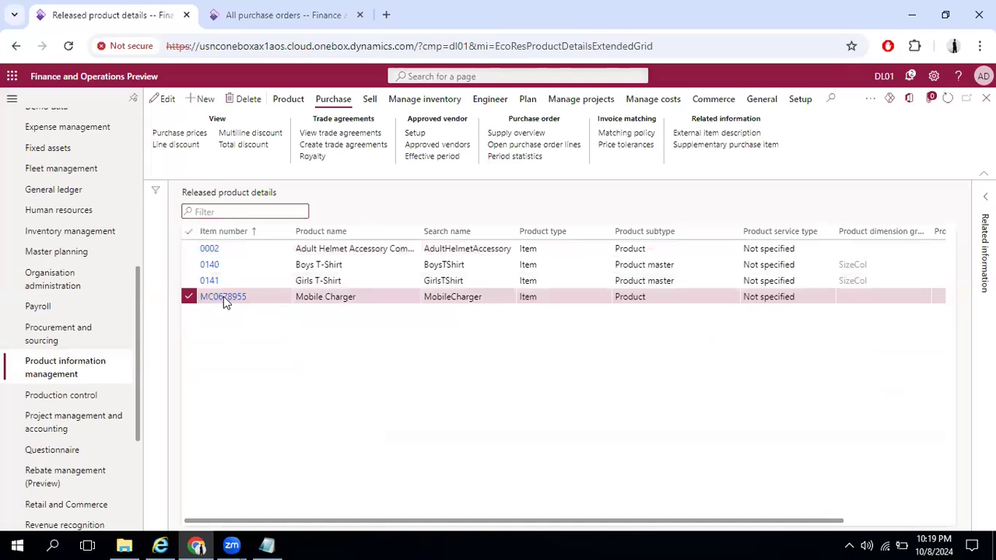
click(223, 296)
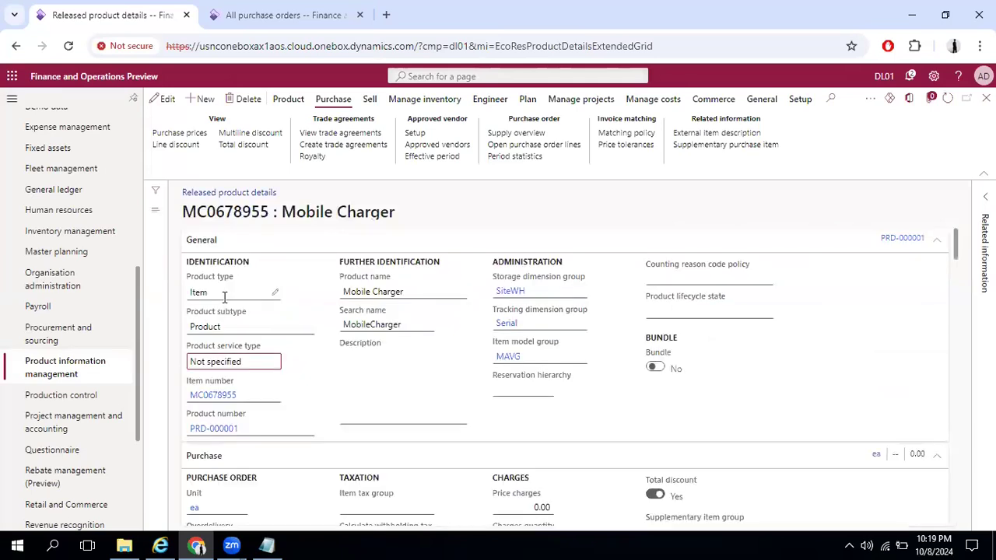
click(506, 324)
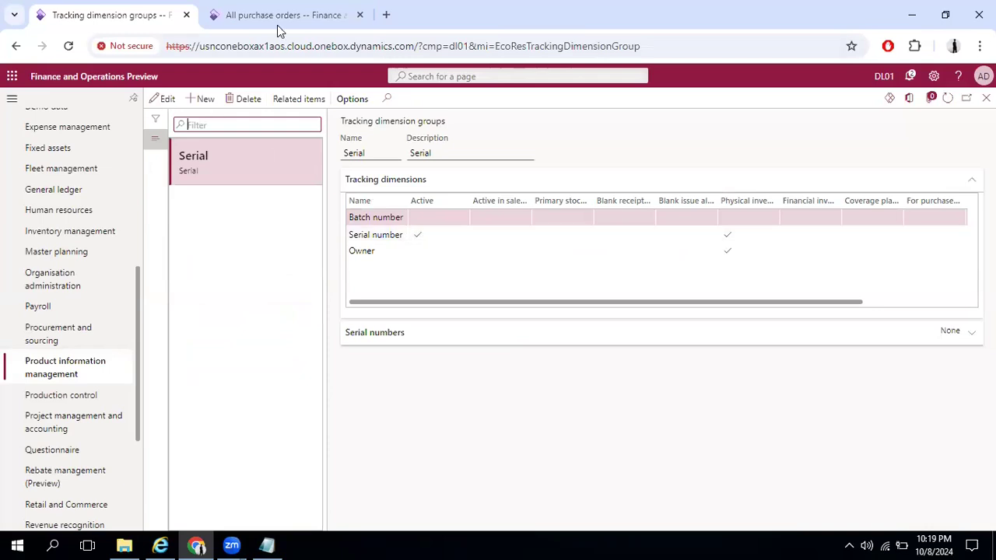
Return to the purchase order's browser tab, inspect the line update options in its receipts list posting, and cancel the posting
key(ctrl+Tab)
click(982, 74)
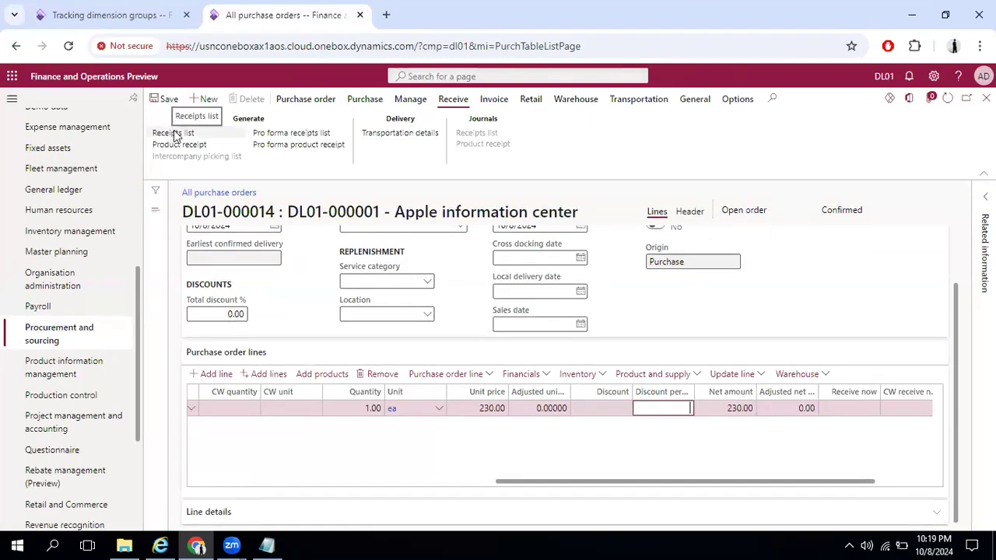
click(175, 133)
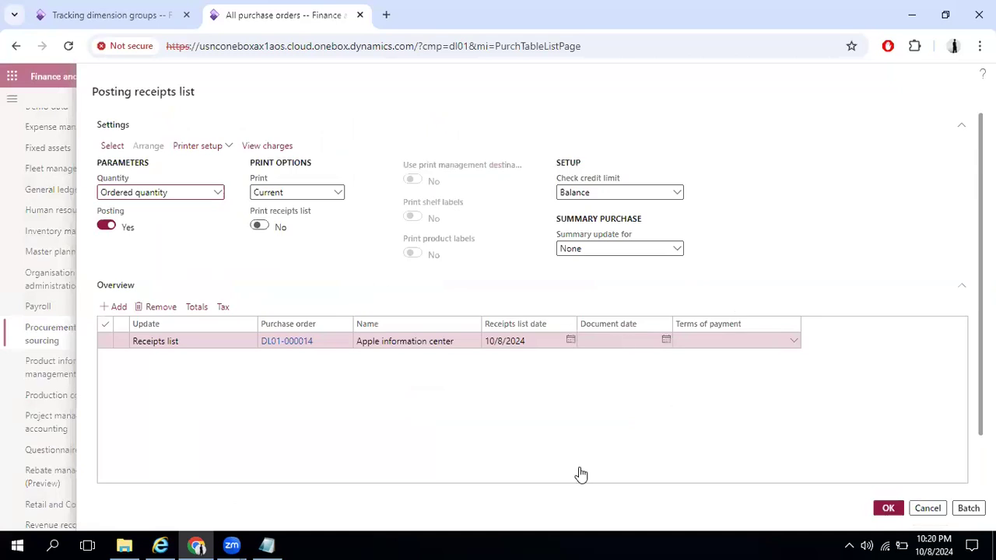
scroll(582, 471, down, 1)
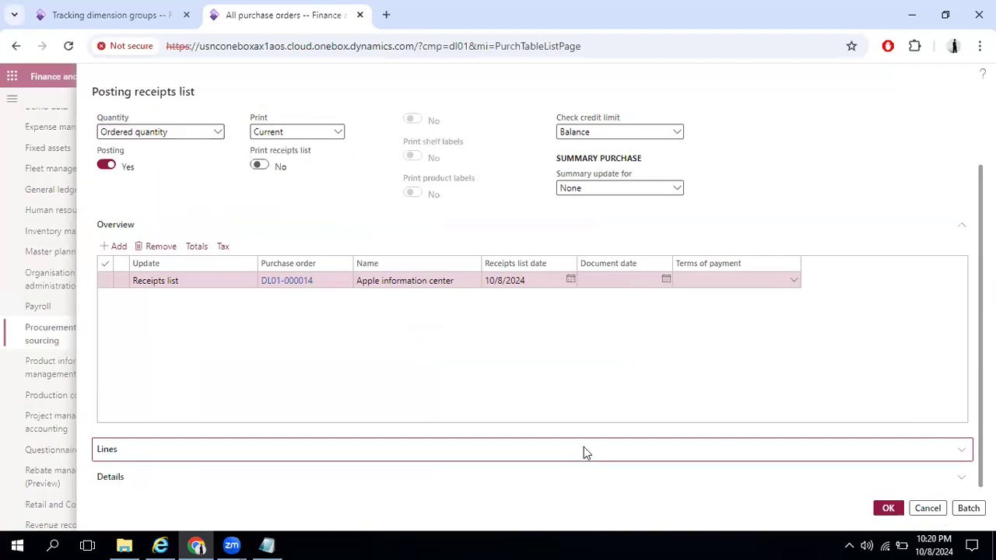
click(585, 461)
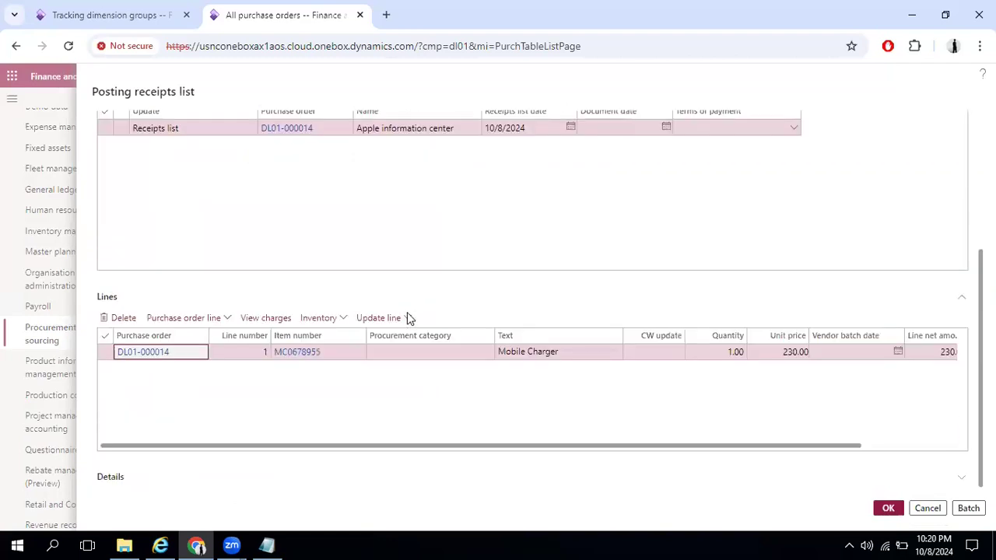
click(407, 318)
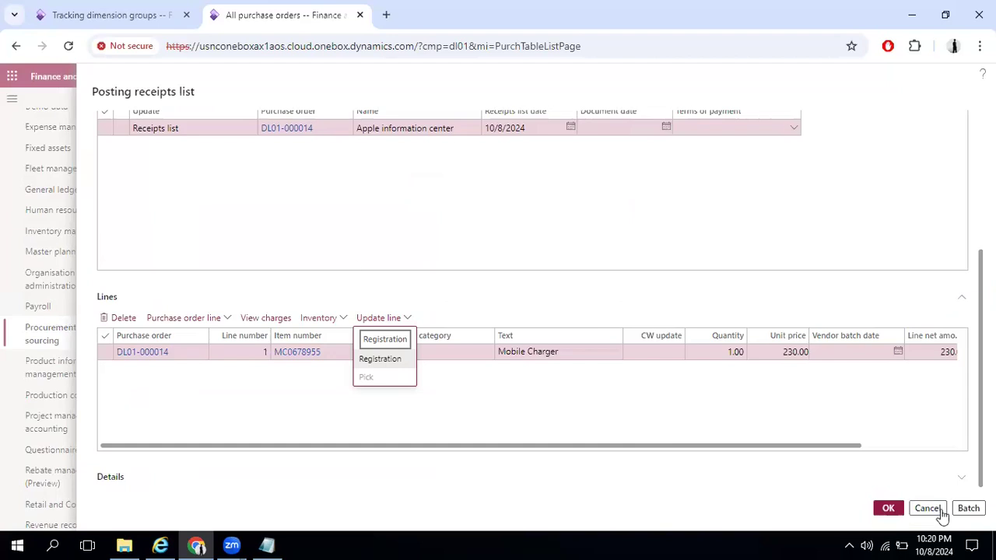
click(254, 220)
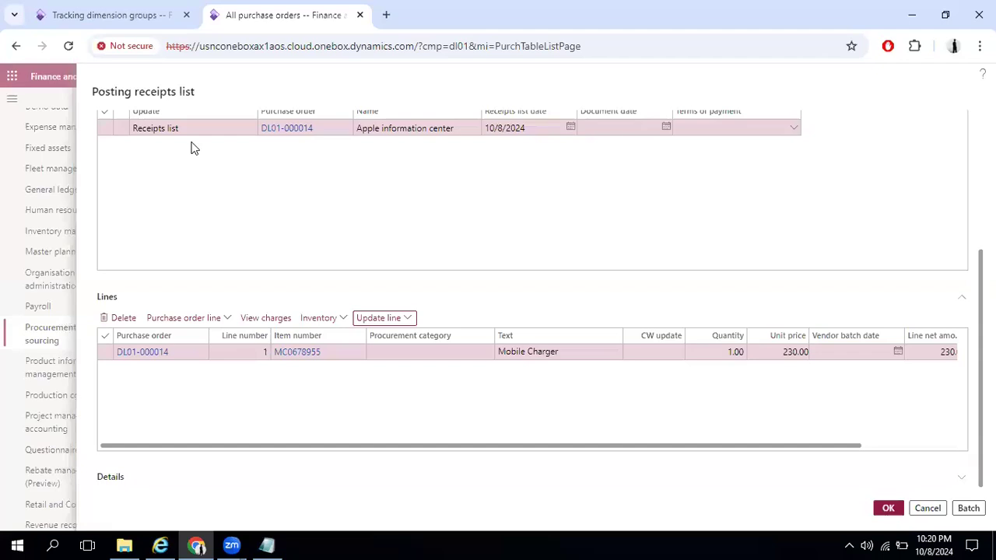
click(927, 507)
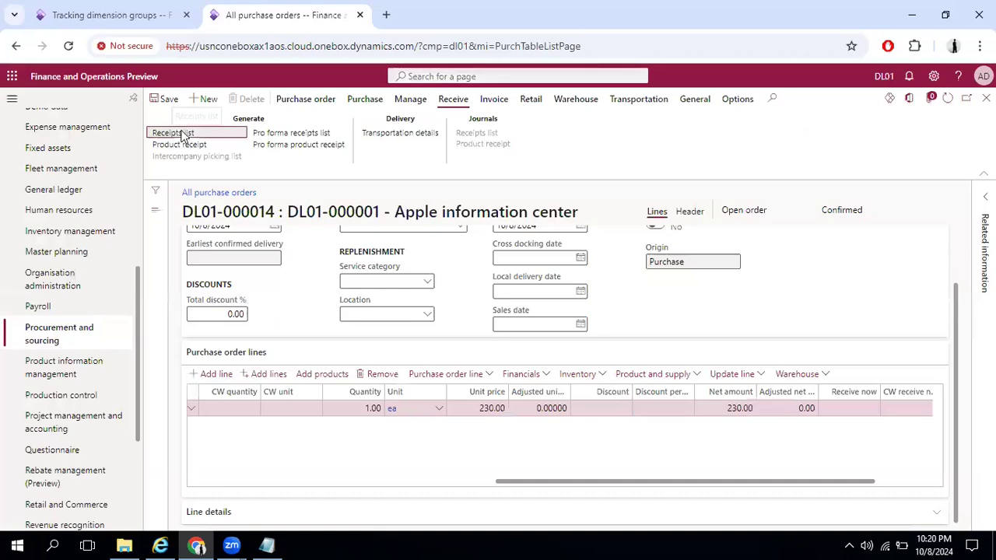
Start a receipts list posting for the purchase order with document date 10/8/2024 and terms of payment 7D
click(183, 136)
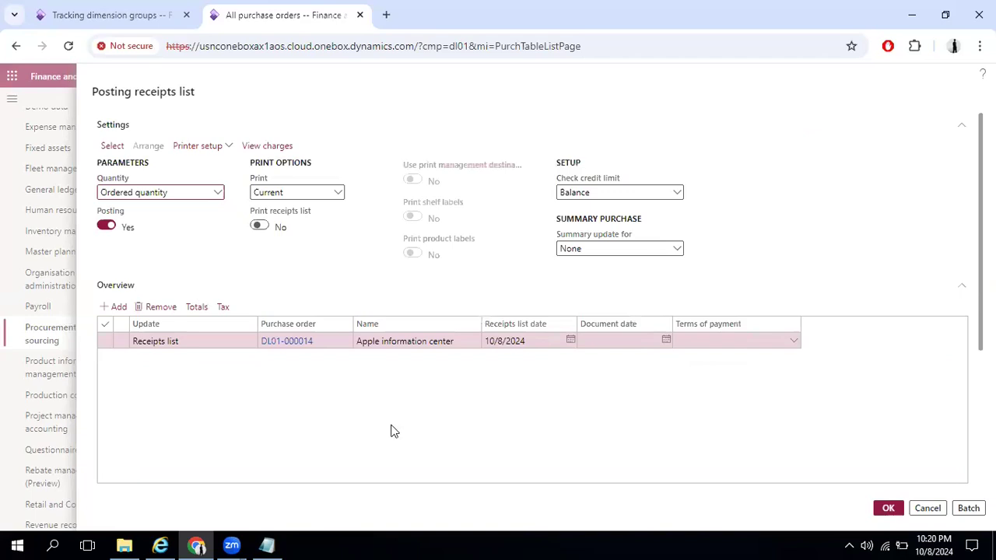
click(668, 341)
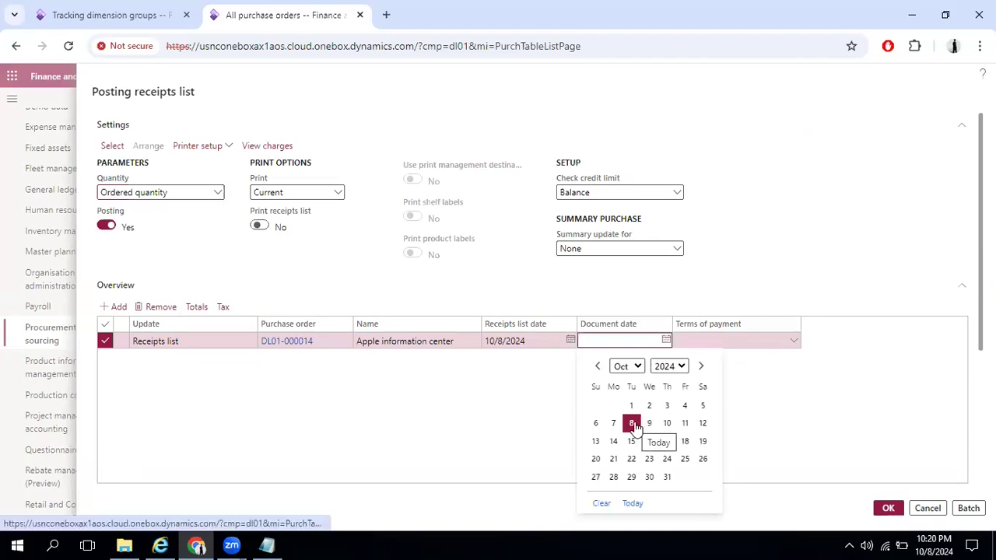
click(634, 427)
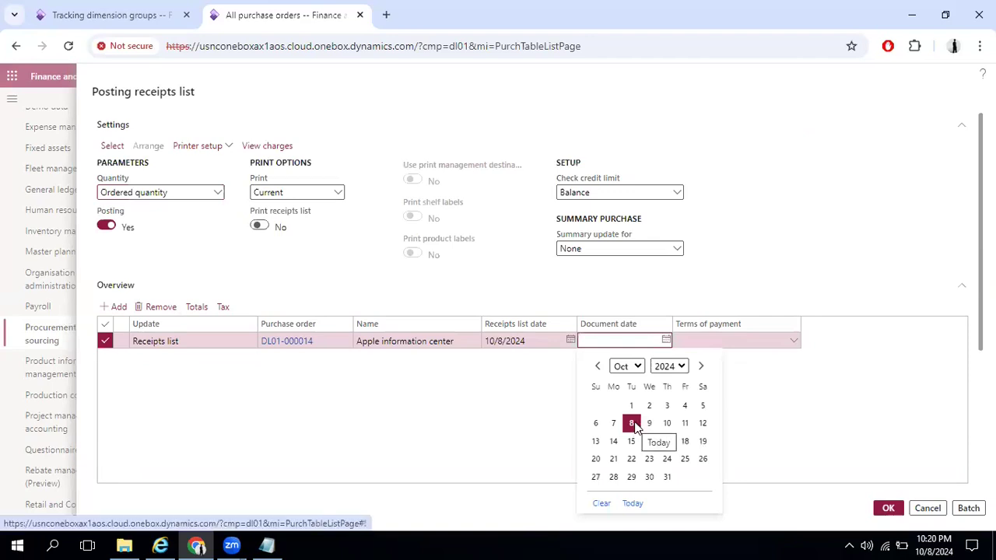
click(794, 344)
text(7D)
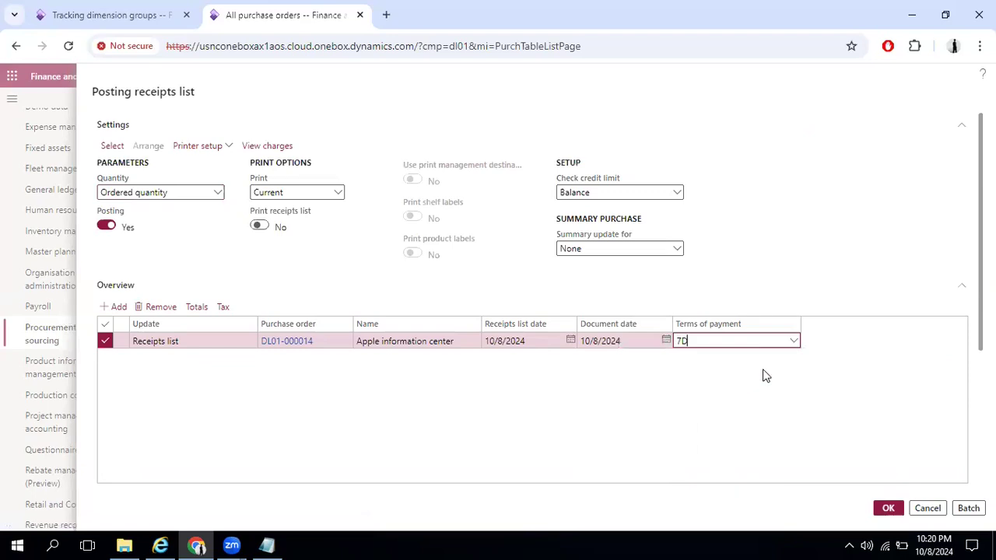
Open the registration of the Mobile Charger line from the receipts list posting
scroll(764, 376, down, 3)
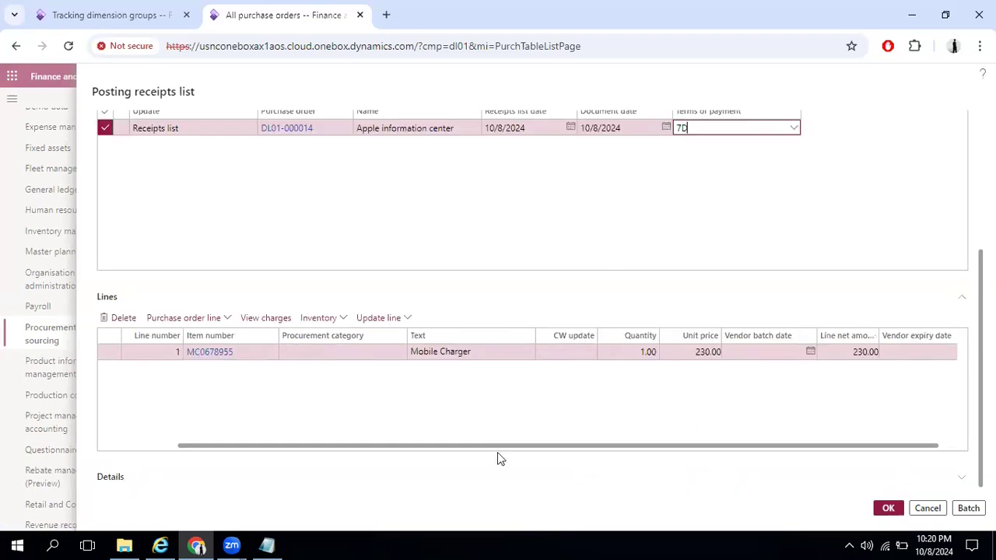
scroll(467, 457, up, 1)
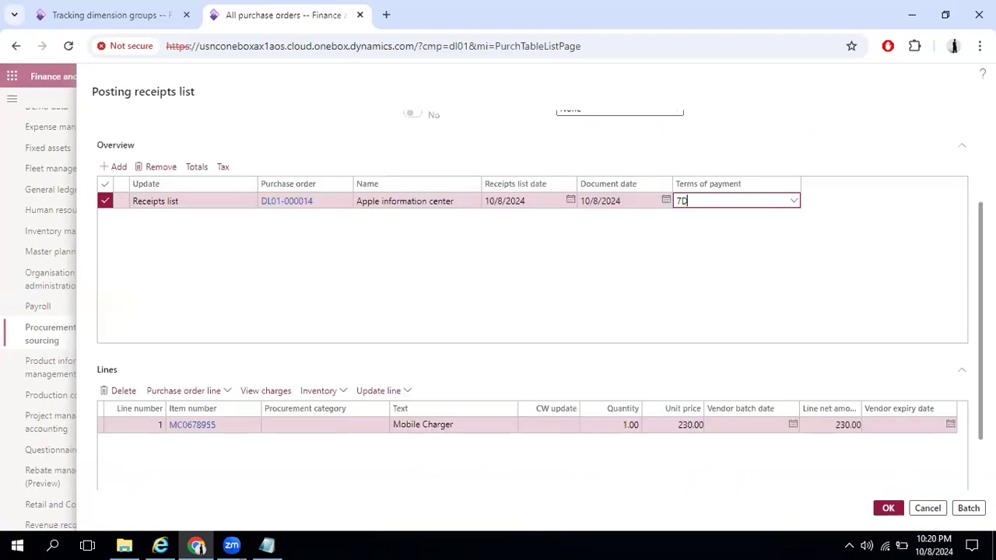
scroll(493, 478, down, 1)
click(718, 476)
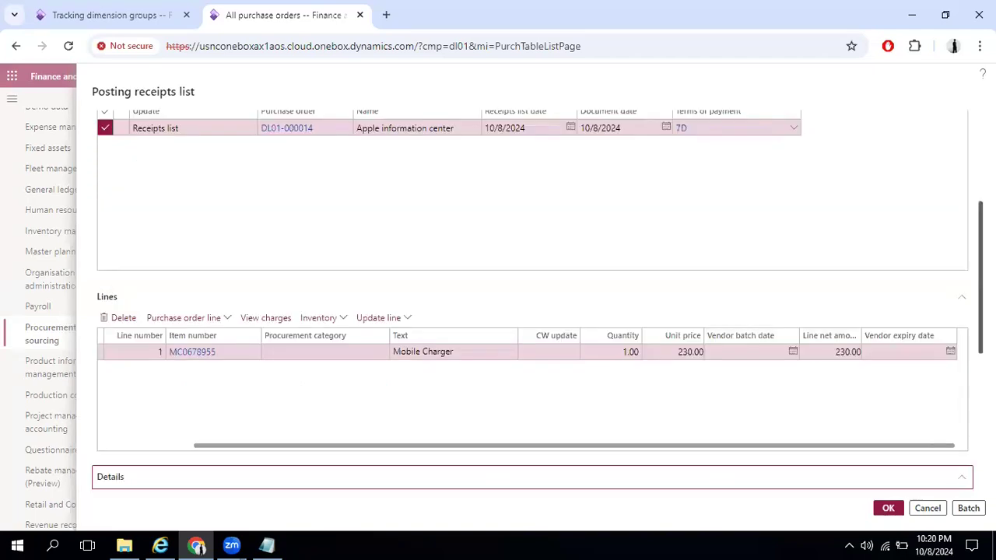
scroll(718, 476, down, 4)
scroll(395, 354, up, 4)
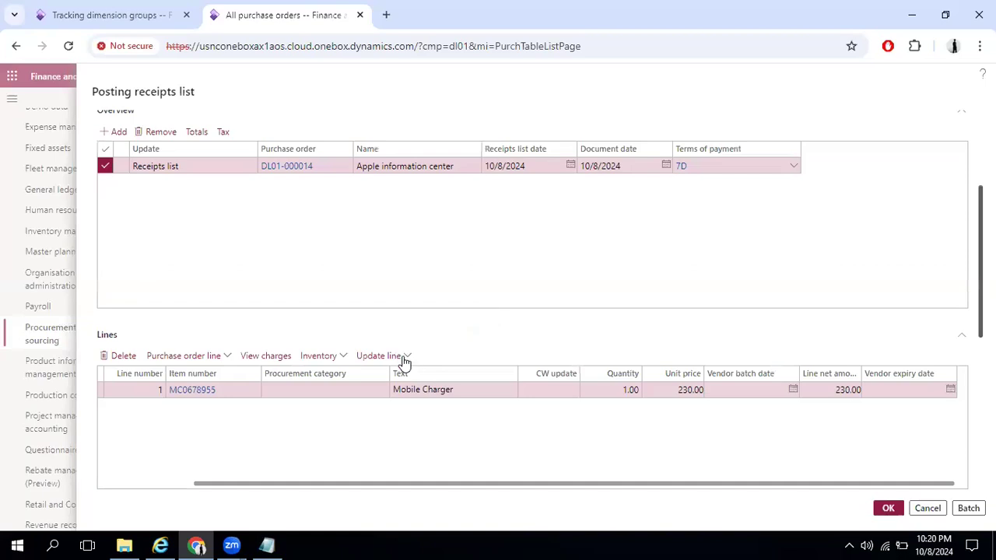
click(404, 360)
click(387, 398)
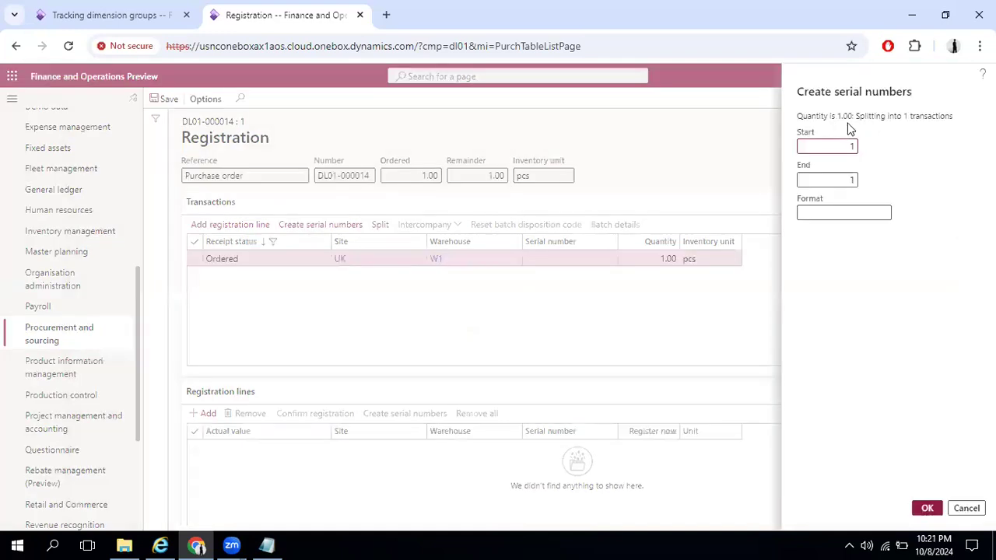
Try to create serial numbers for the Mobile Charger transaction with start 1, end 1 and the format SR
click(837, 210)
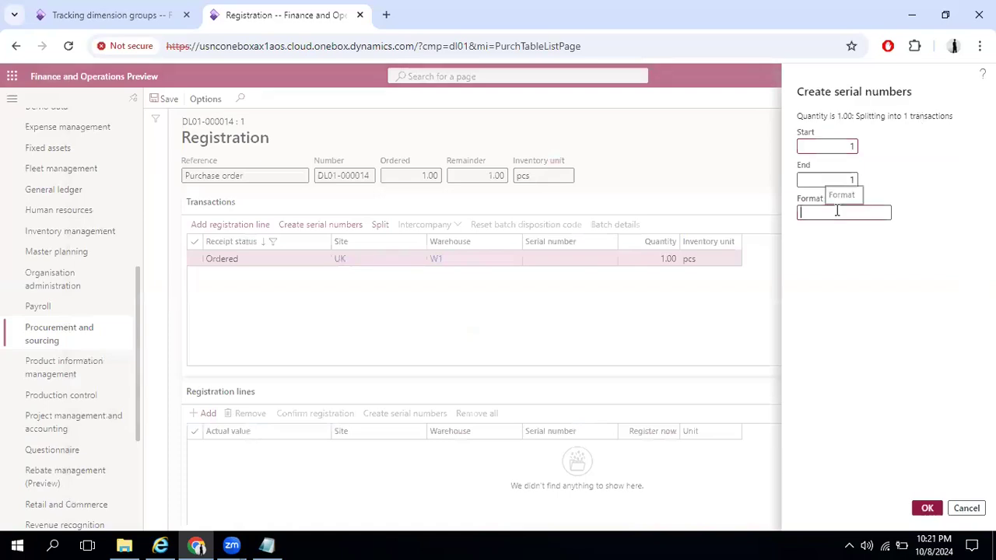
text(SR)
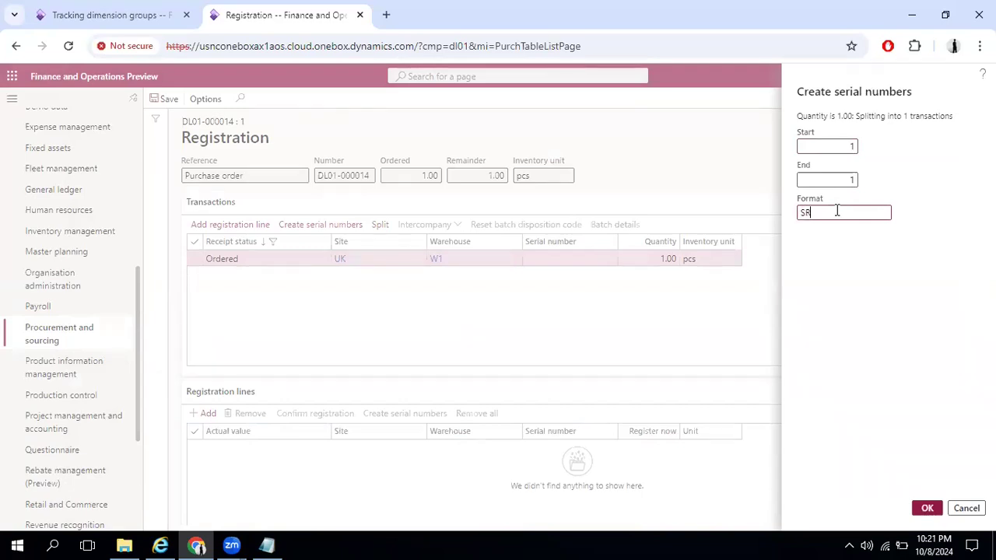
double_click(837, 212)
text(@)
key(BackSpace)
text($R)
click(927, 510)
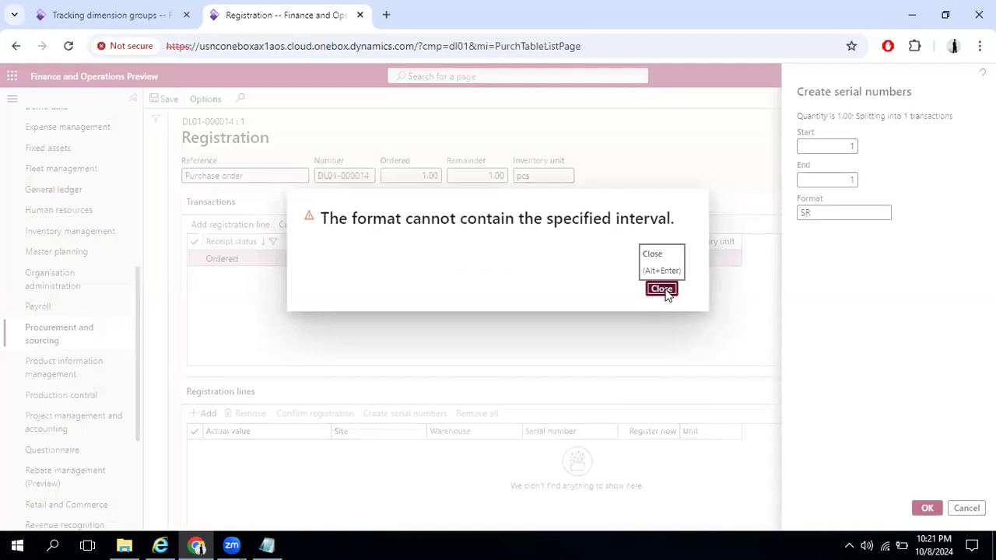
click(667, 292)
Change the serial number format to SR### and create the serial number for the transaction
click(845, 212)
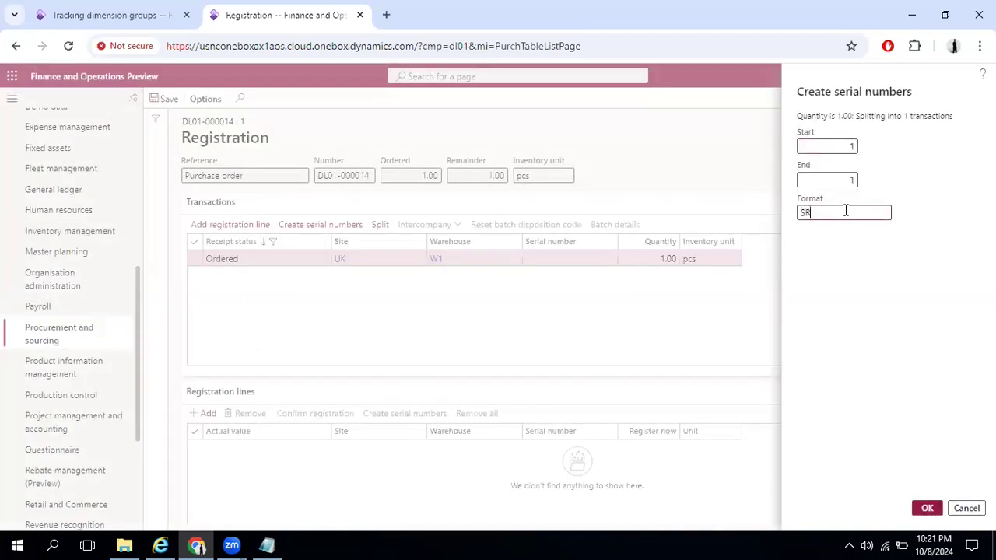
text(###)
click(926, 509)
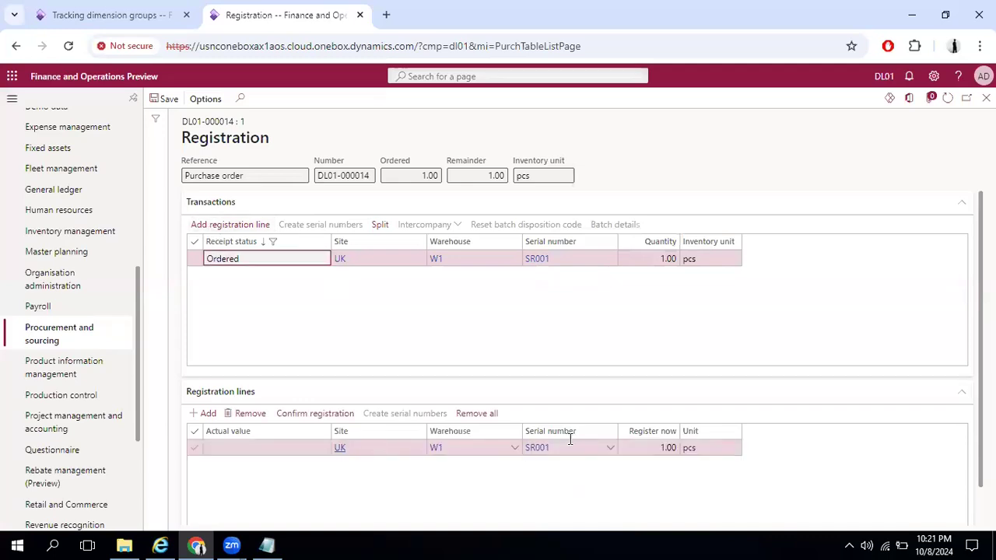
Confirm and save the registration of serial number SR001, and post the receipts list
click(319, 418)
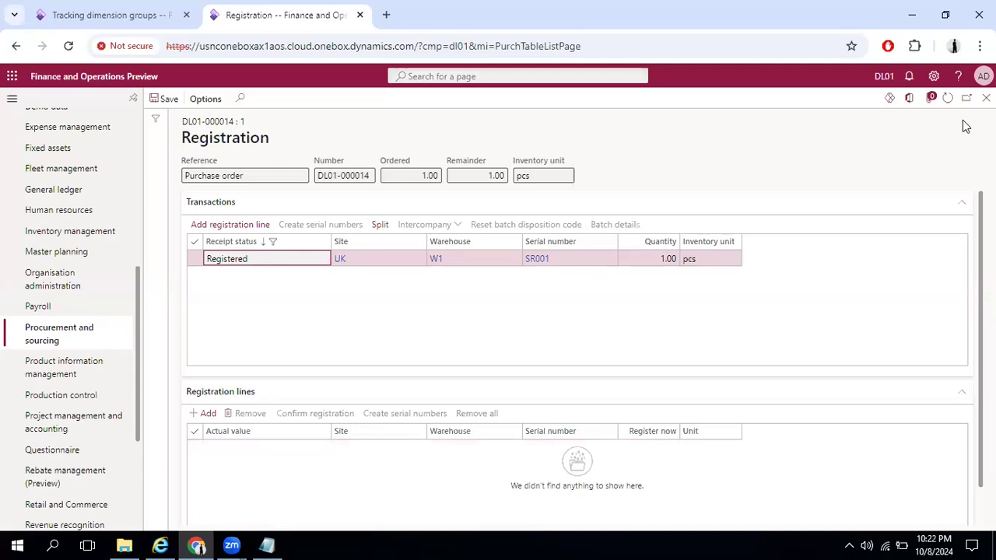
click(162, 101)
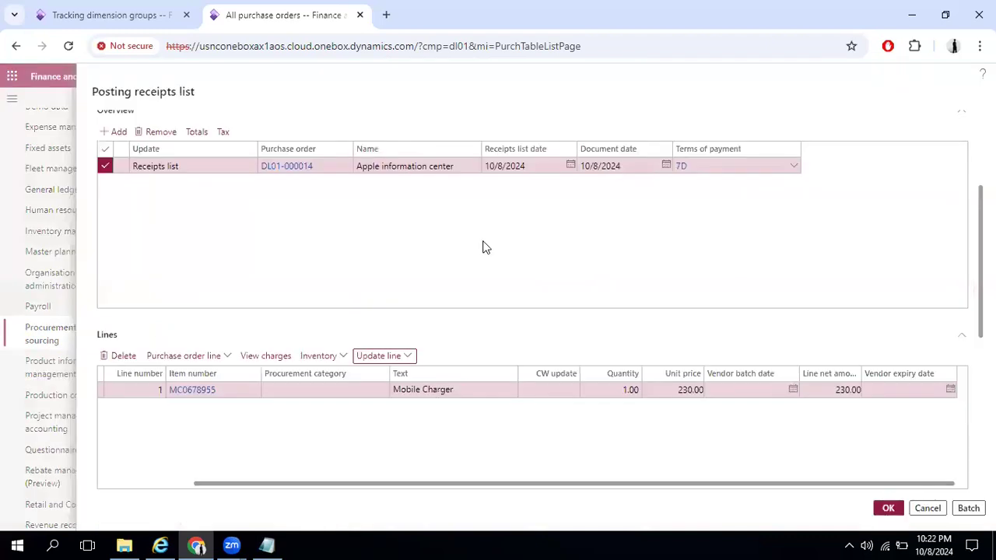
scroll(482, 247, up, 3)
click(888, 508)
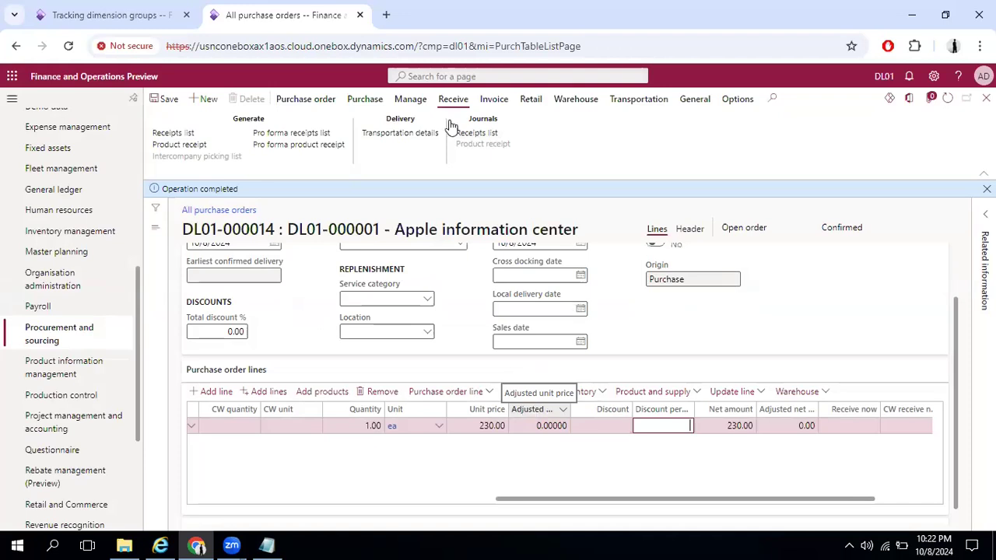
Try to post a product receipt numbered PR0091 for the purchase order, and expand the posting error details
click(175, 144)
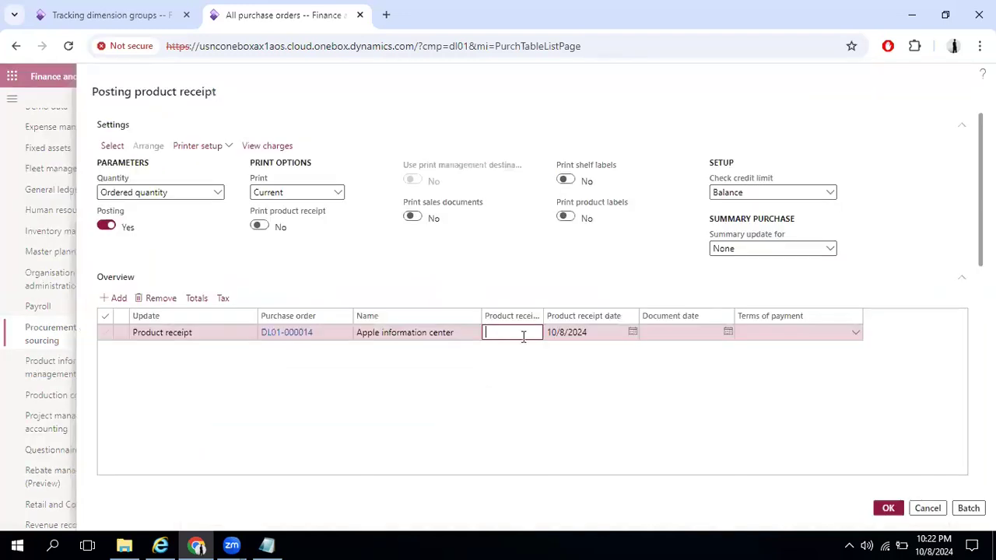
text(PR0091)
key(Tab)
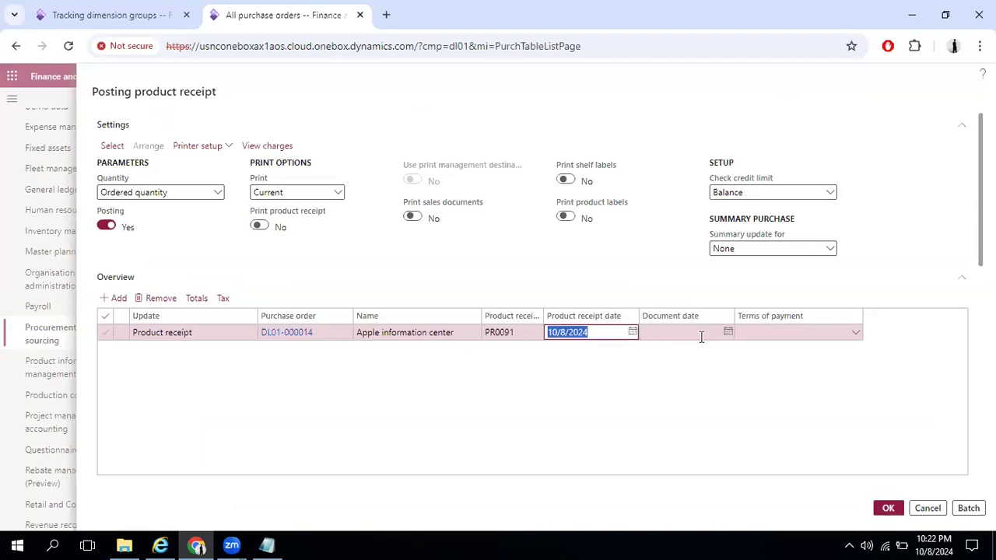
click(888, 509)
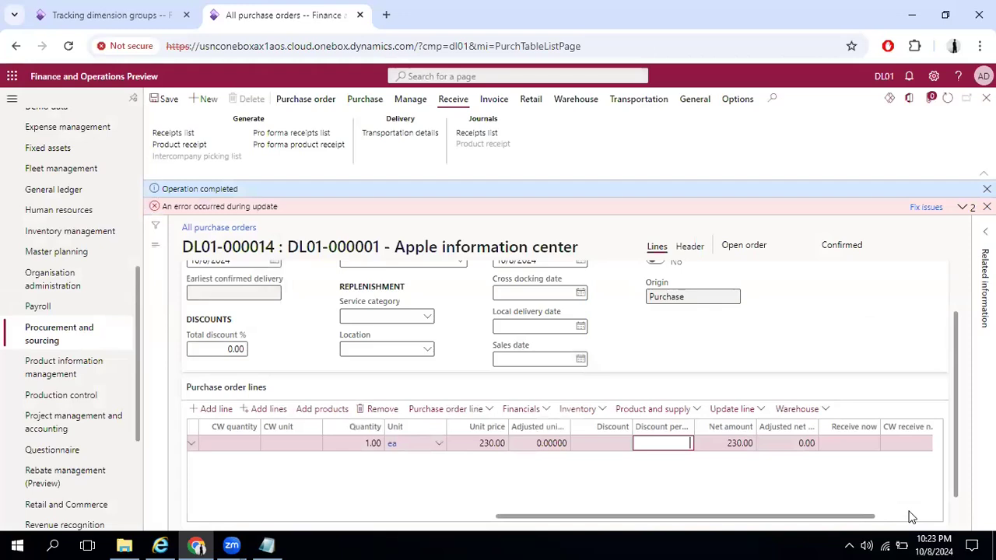
click(964, 208)
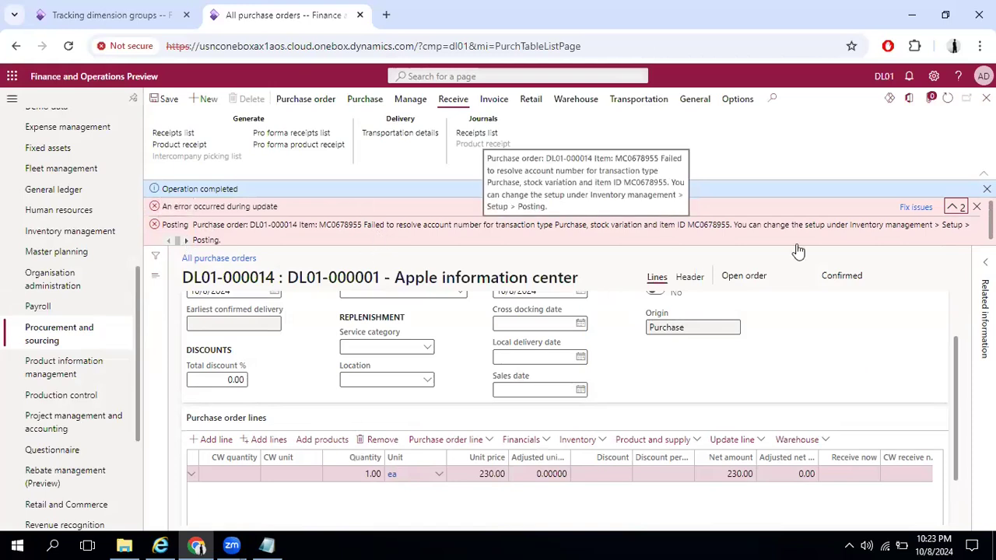
In the other browser tab, open the Inventory management posting setup and select Stock variation among the purchase order accounts
click(132, 18)
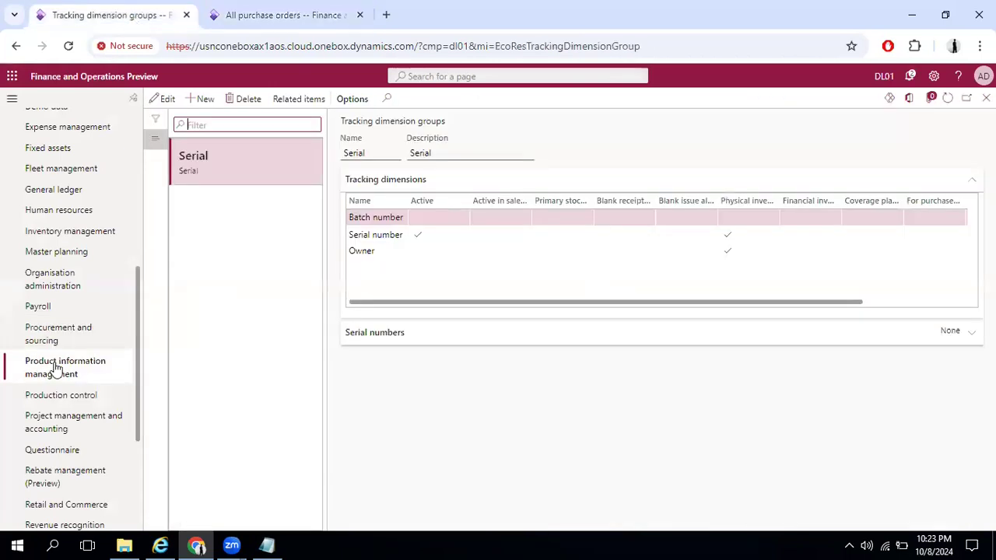
click(72, 236)
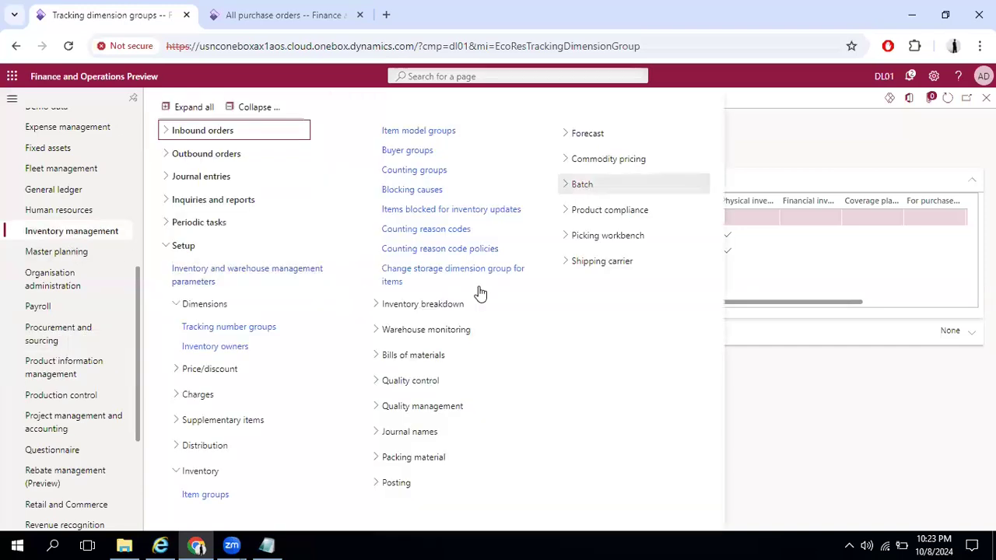
click(396, 483)
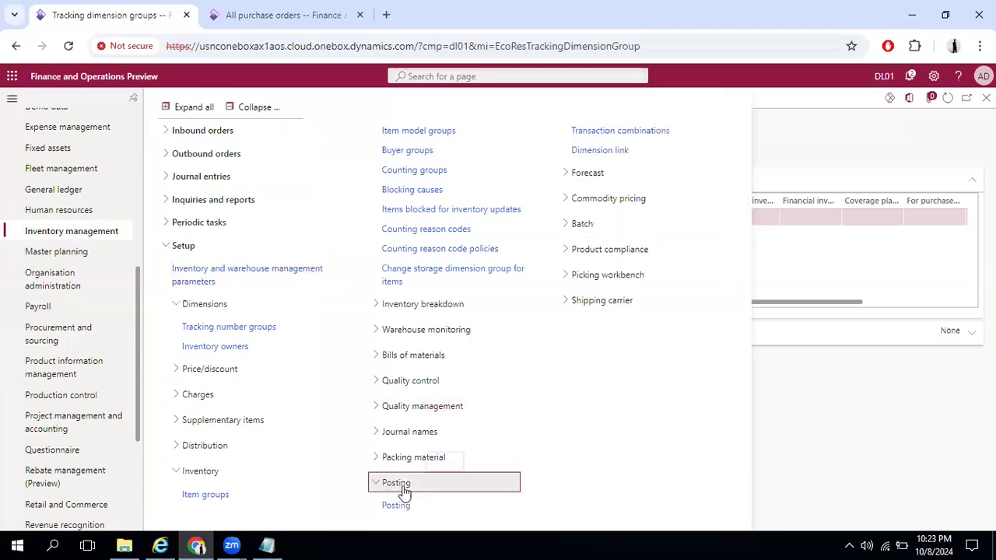
click(396, 505)
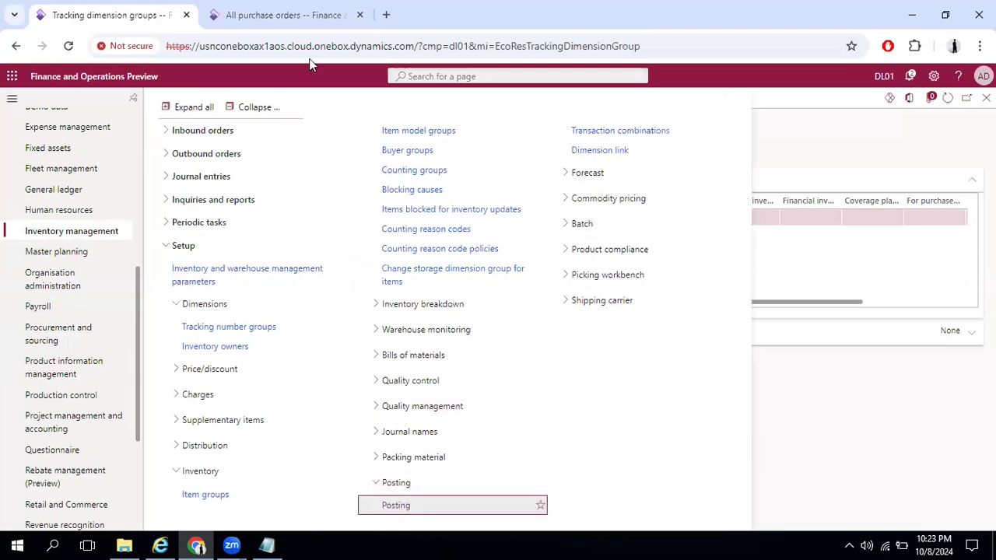
key(ctrl+Tab)
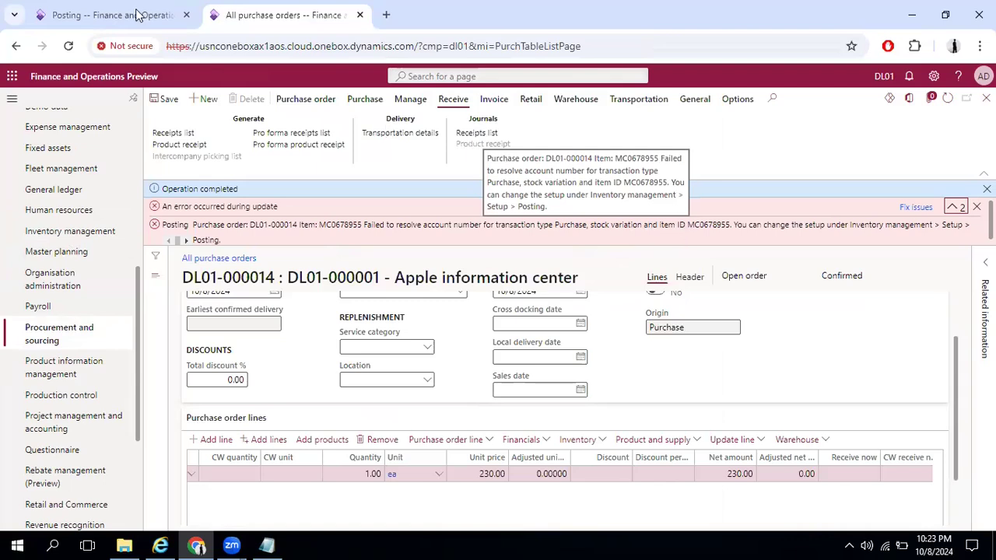
key(ctrl+shift+Tab)
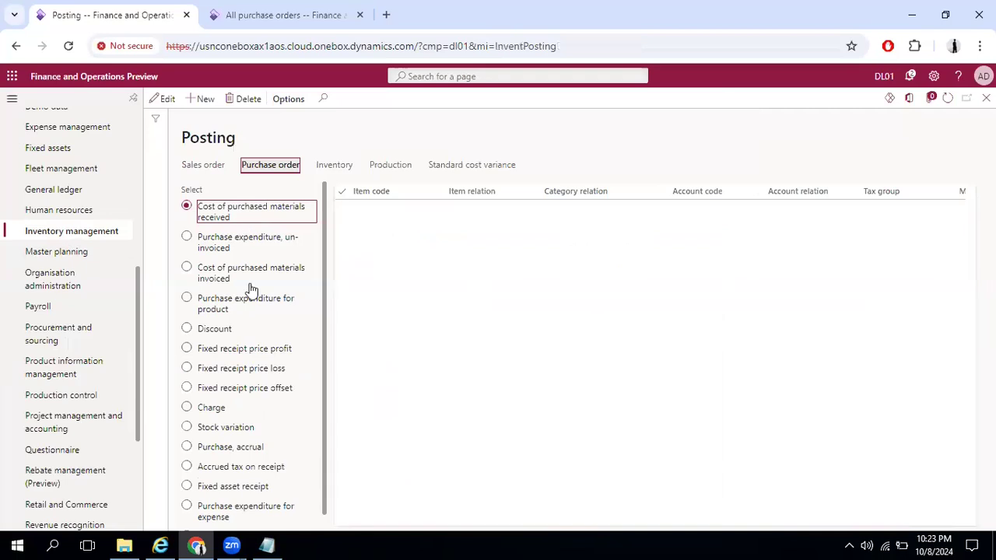
click(233, 432)
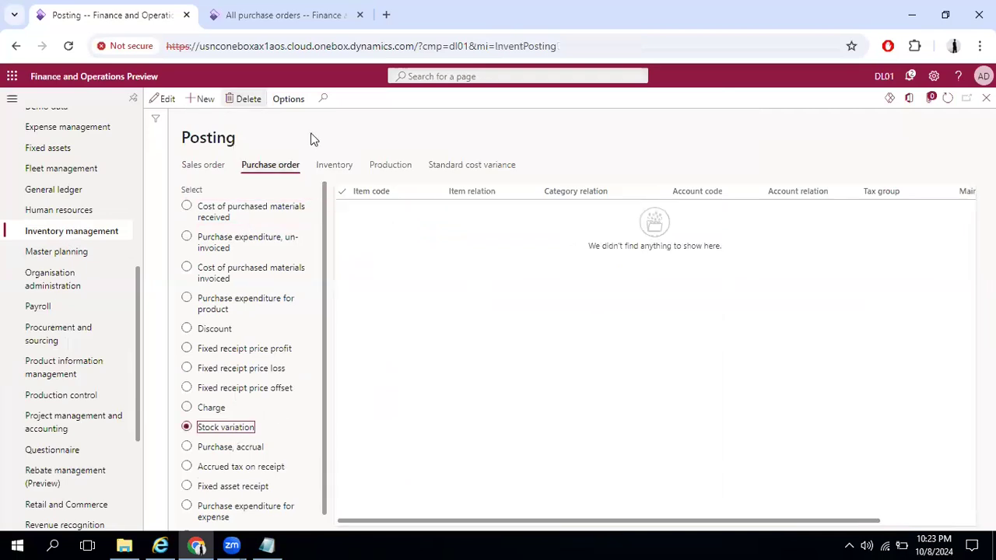
Add a stock variation posting line for all items and all accounts with main account 140100, and save it
click(445, 213)
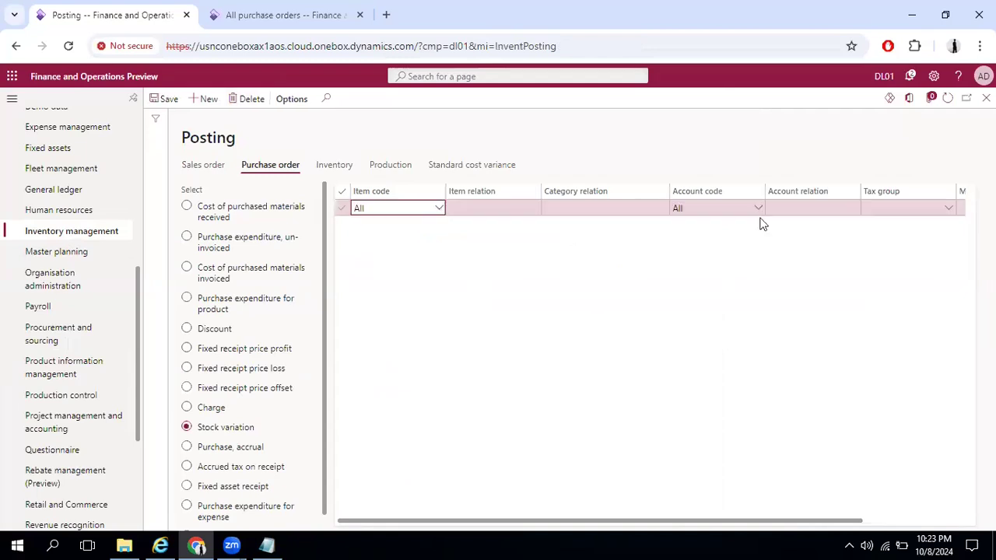
drag(639, 521, 748, 521)
click(959, 215)
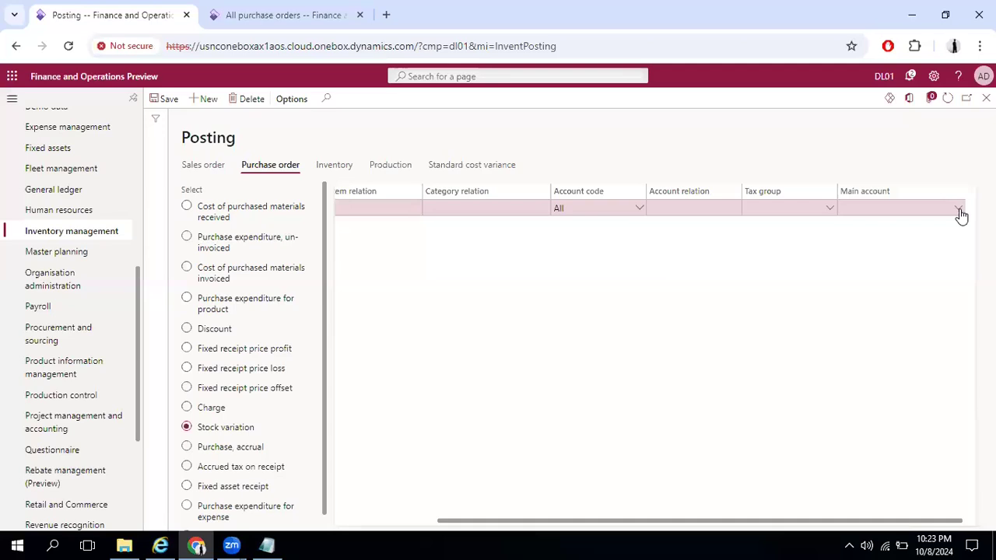
click(959, 210)
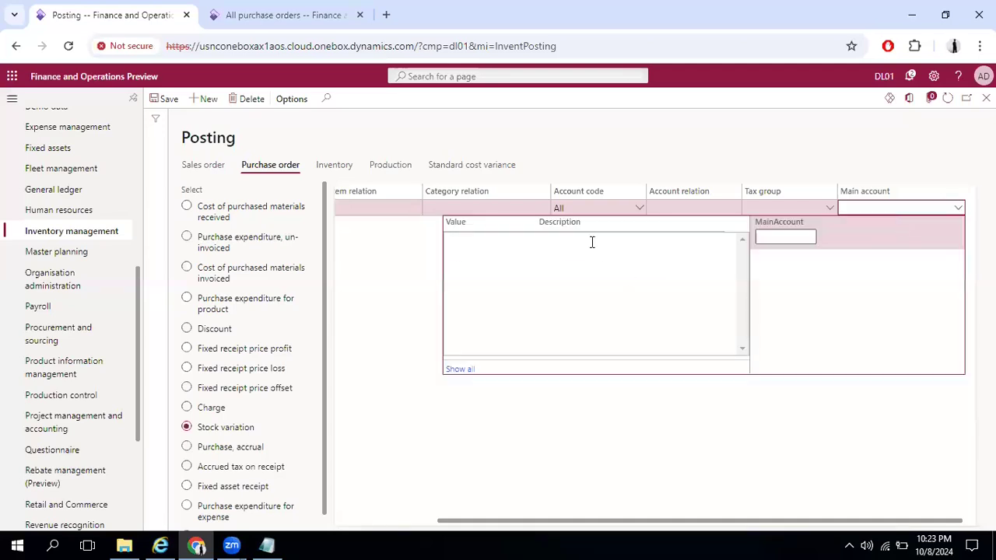
click(591, 242)
click(169, 100)
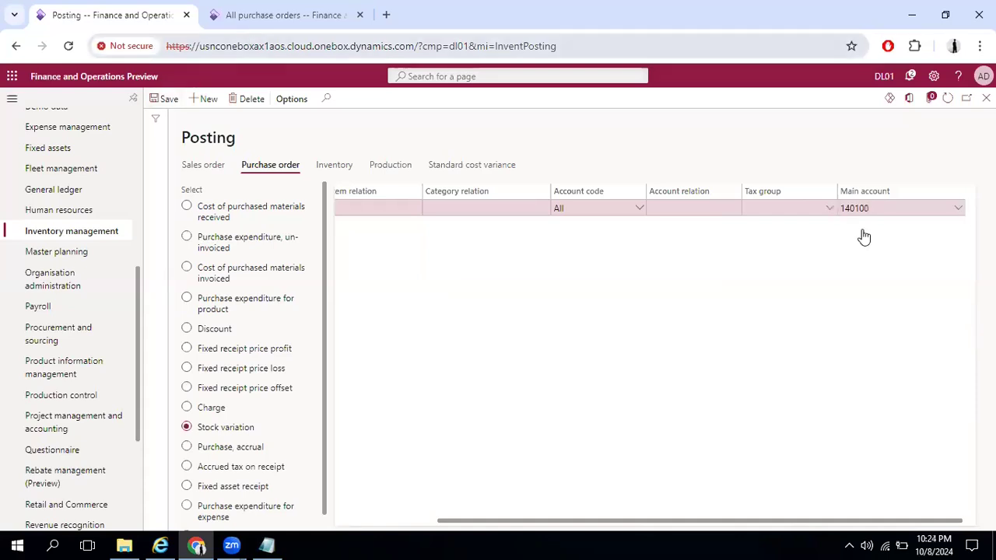
Return to the purchase order's browser tab and try to post a product receipt numbered PR91
key(ctrl+Tab)
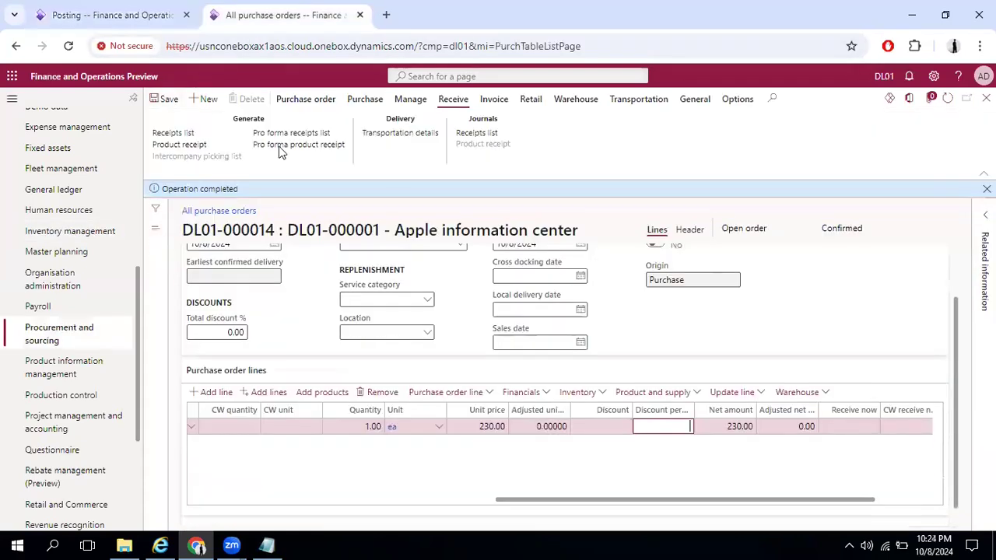
click(195, 146)
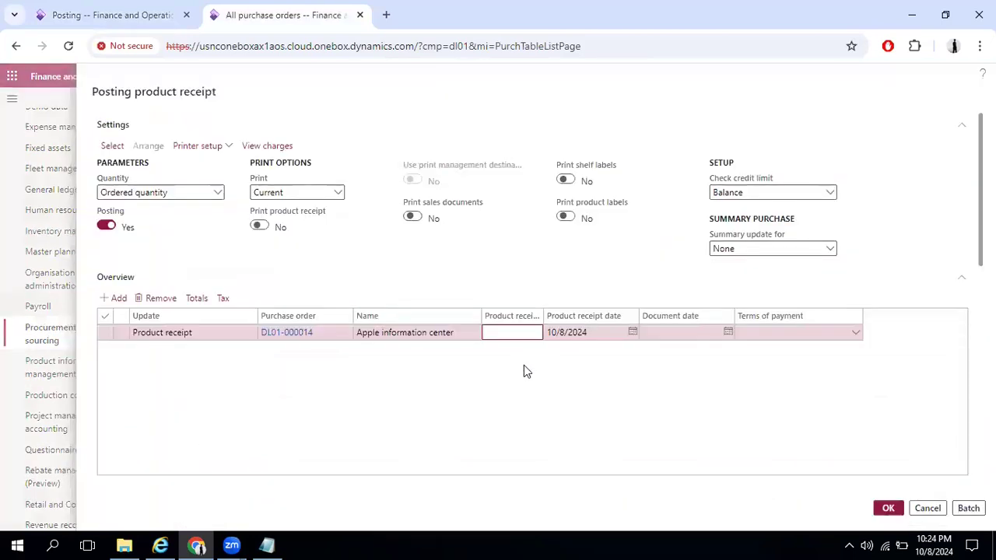
text(PR)
text(91)
key(Tab)
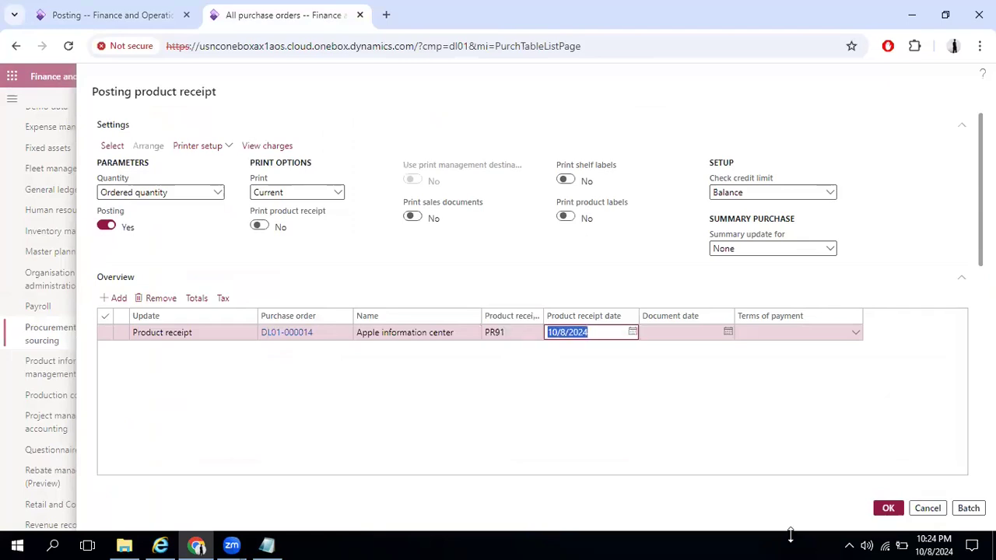
click(891, 509)
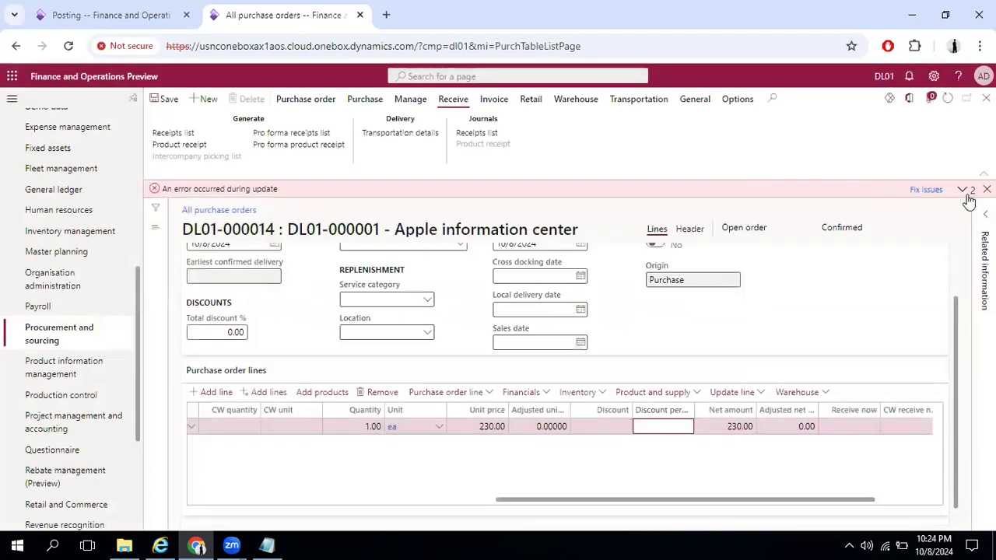
Examine the message details of the product receipt posting error
click(965, 191)
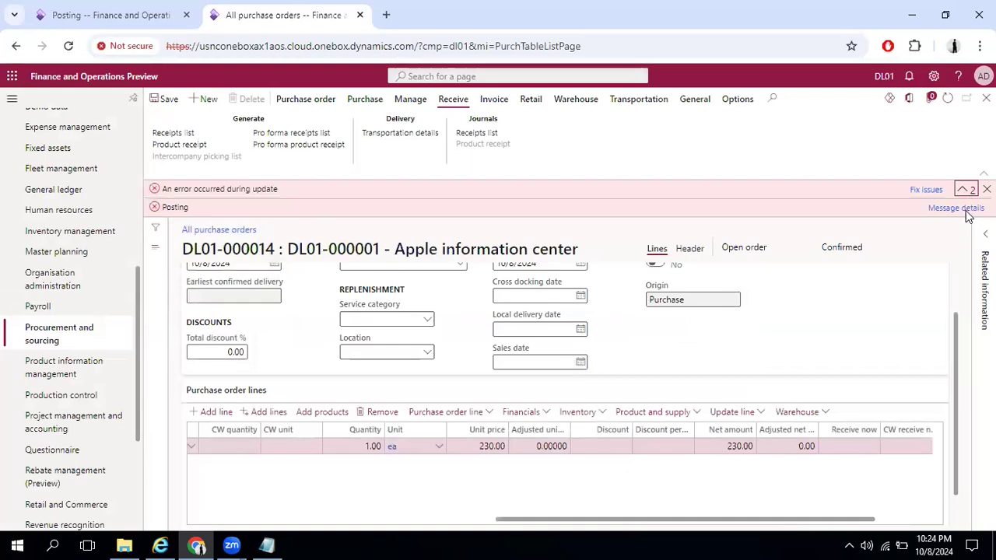
click(960, 208)
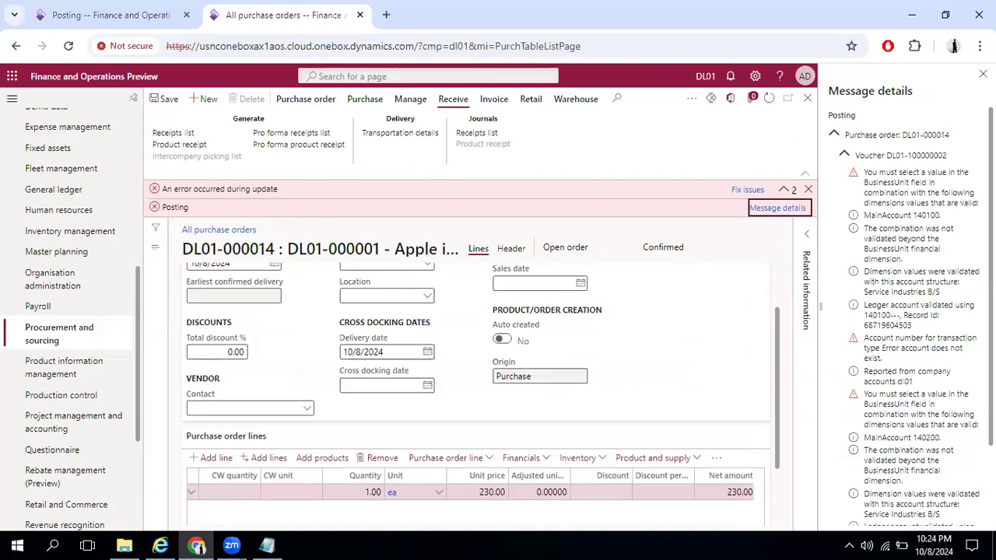
scroll(947, 495, down, 2)
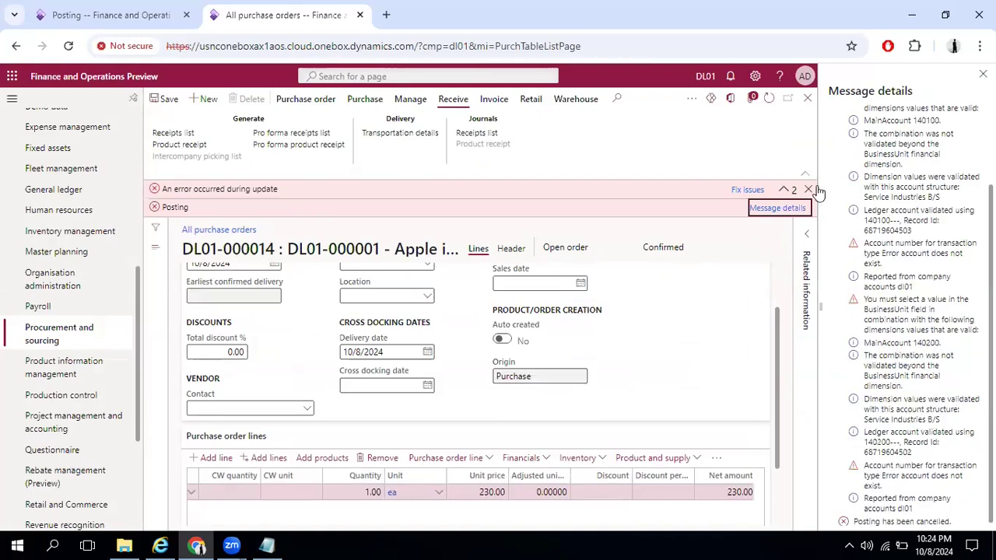
click(813, 189)
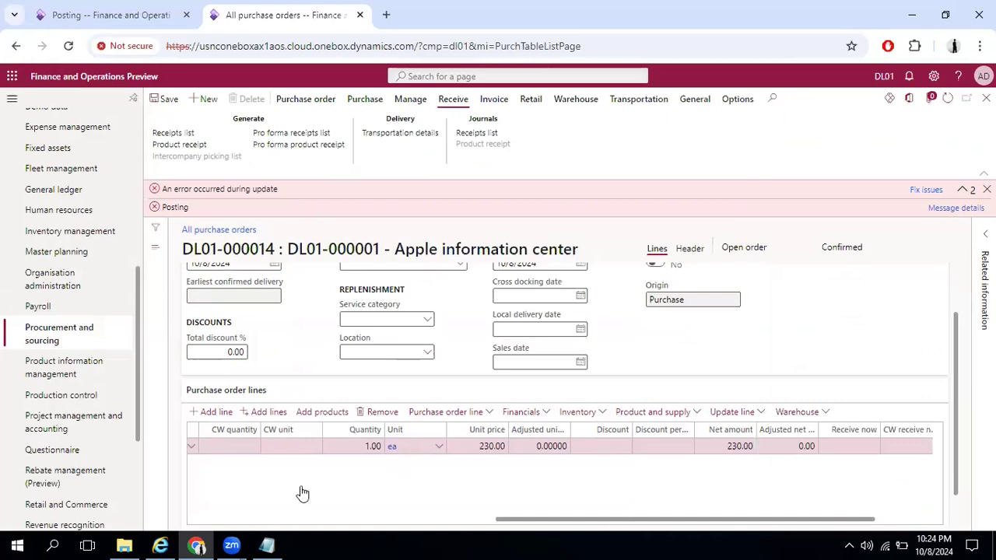
In the purchase order line's financial dimensions, set BusinessUnit to 004 IT Consulting Practice and Department to 024 Finance
click(269, 514)
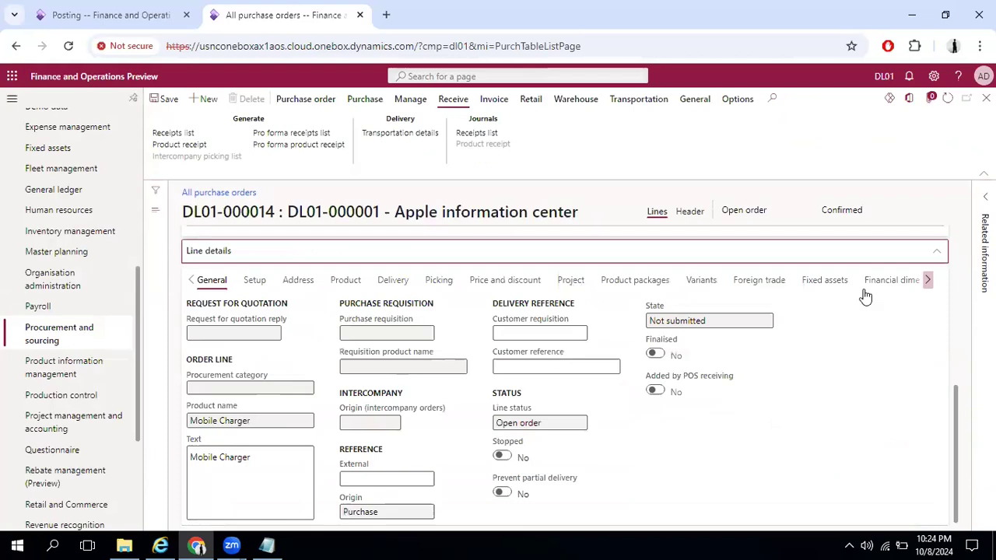
click(891, 280)
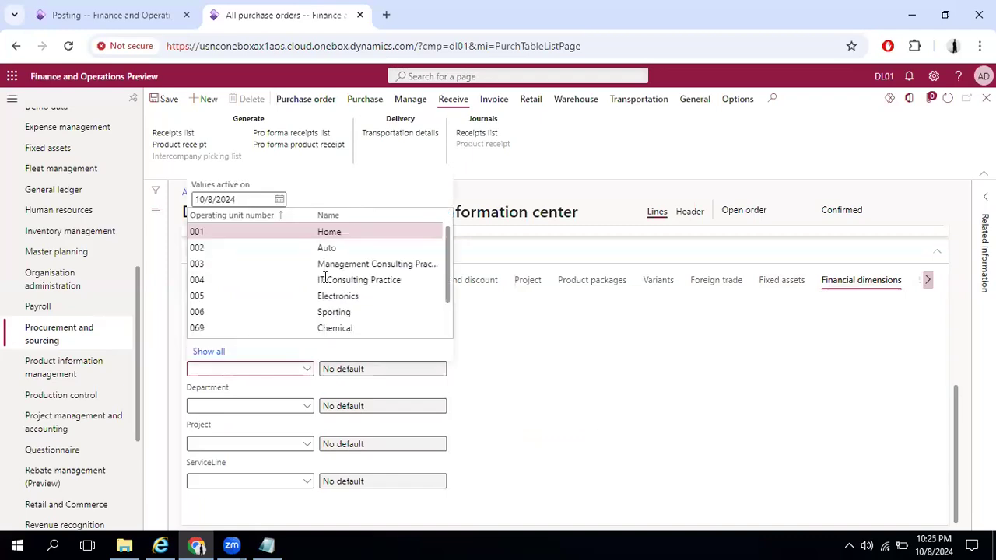
click(325, 283)
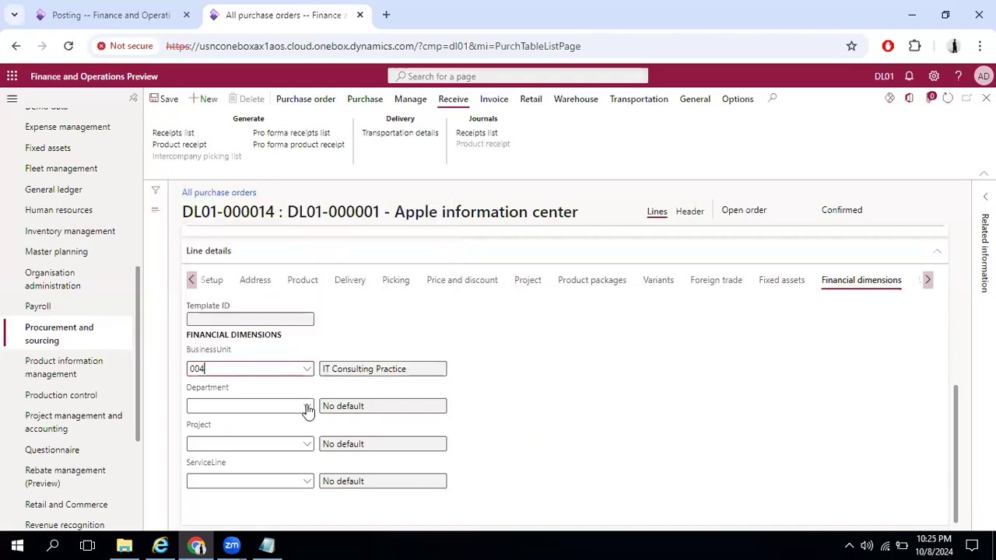
click(307, 405)
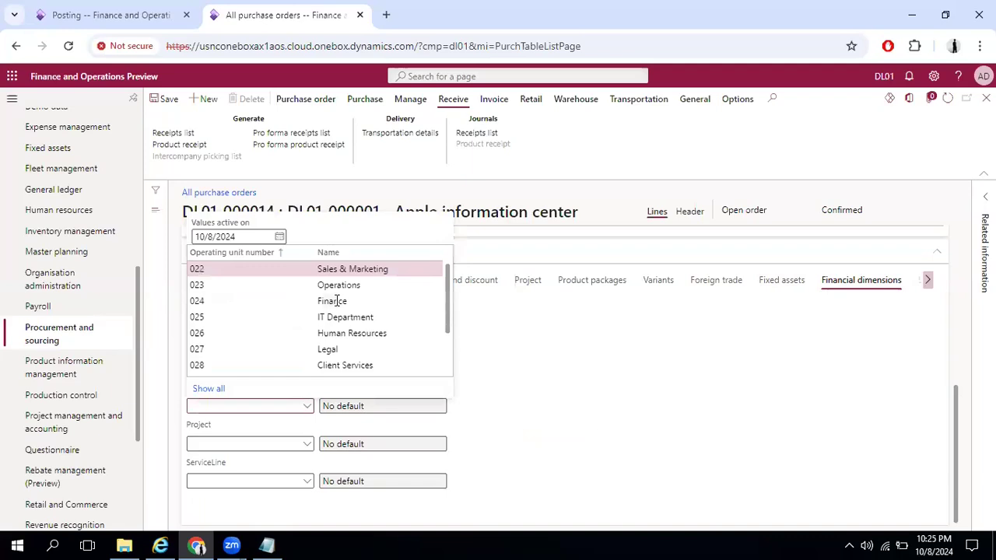
key(Return)
Set the line's ServiceLine dimension to Application Development and leave the Project dimension empty
click(307, 444)
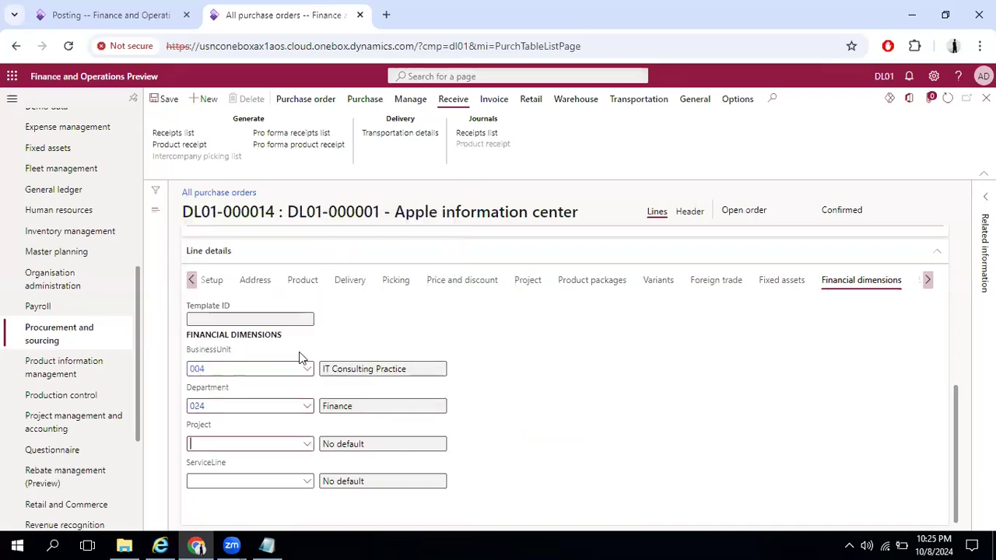
click(448, 316)
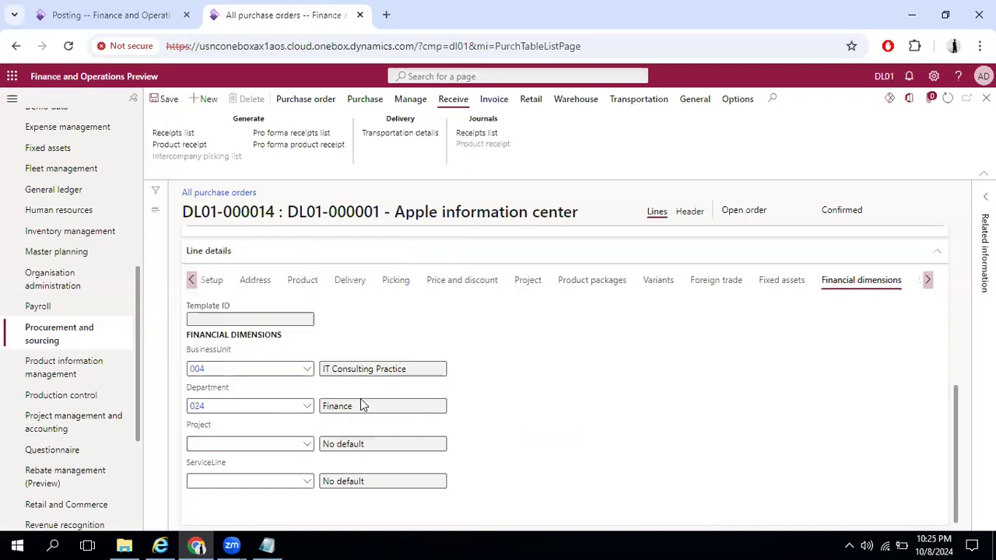
click(307, 481)
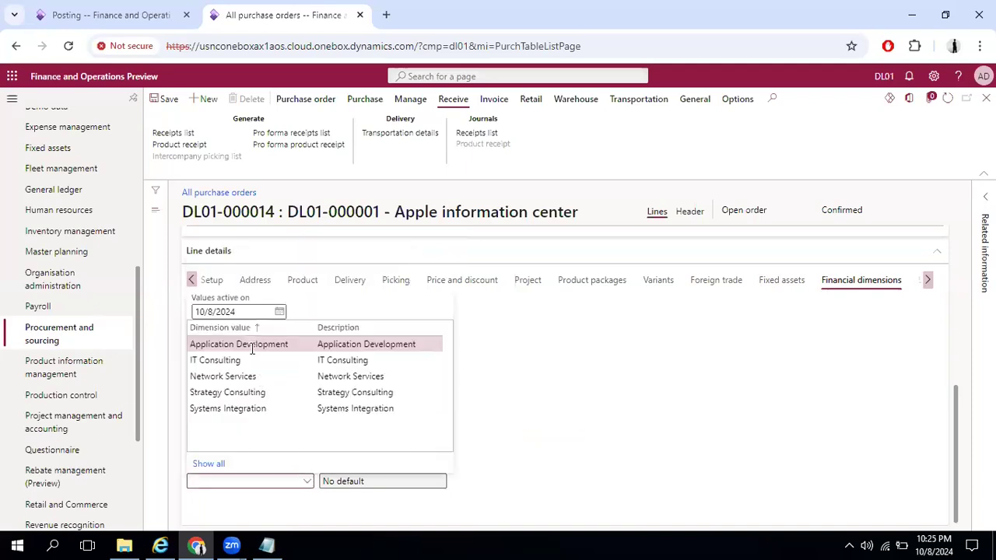
click(252, 344)
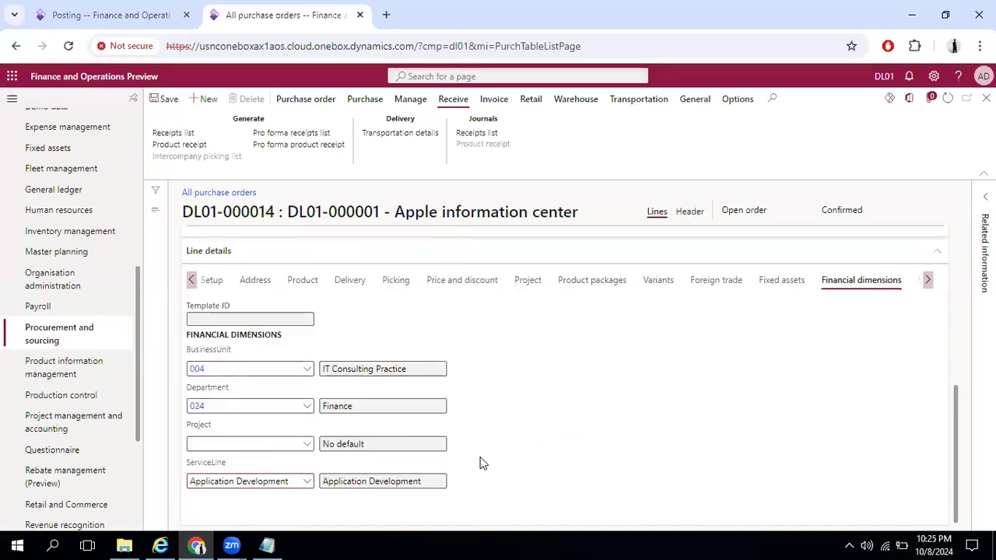
click(305, 446)
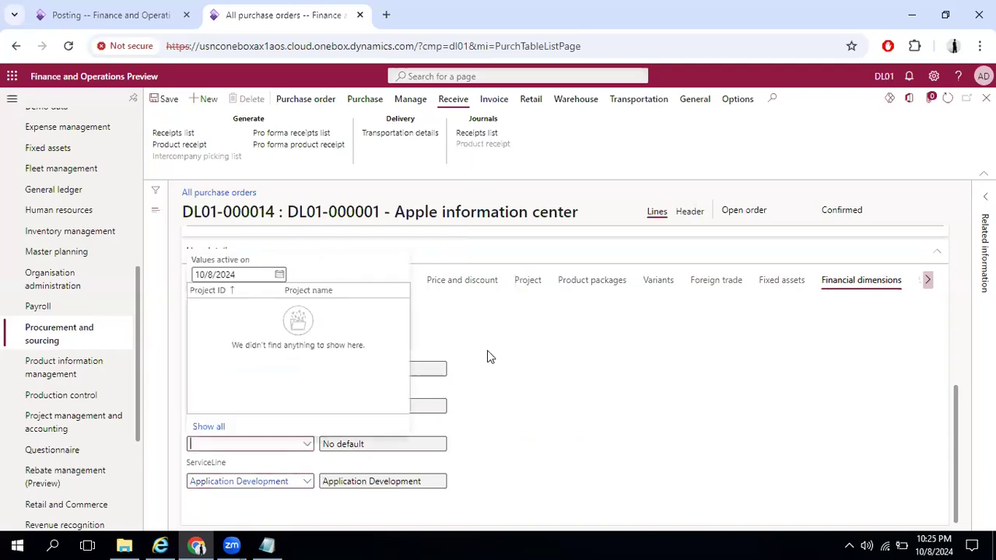
click(298, 465)
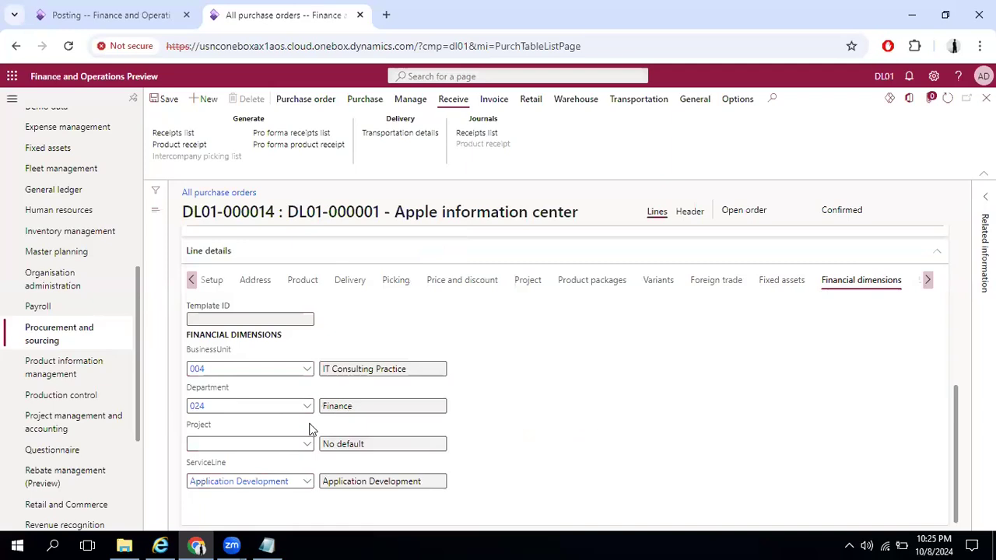
scroll(312, 429, up, 6)
Save the purchase order with the new line dimensions and confirm it again
click(170, 105)
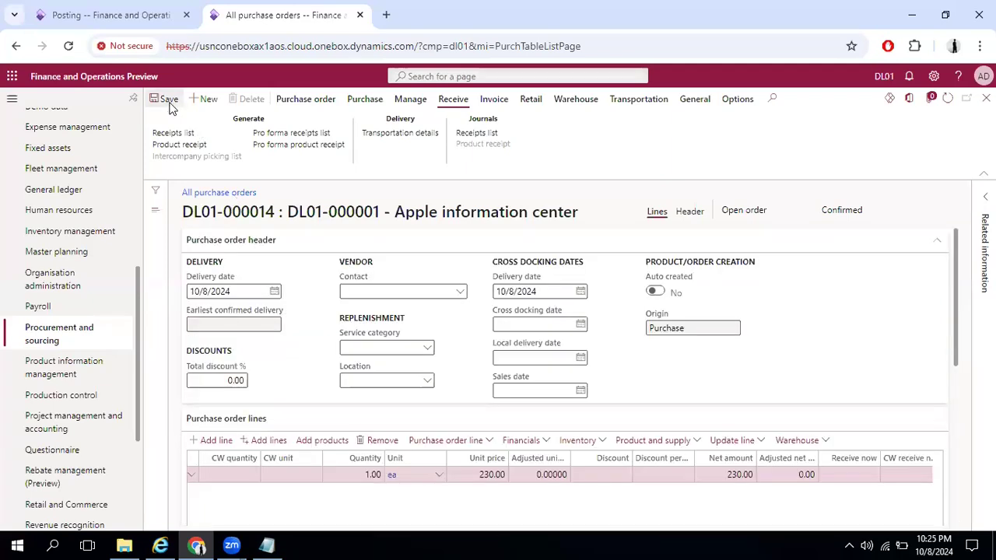
click(487, 136)
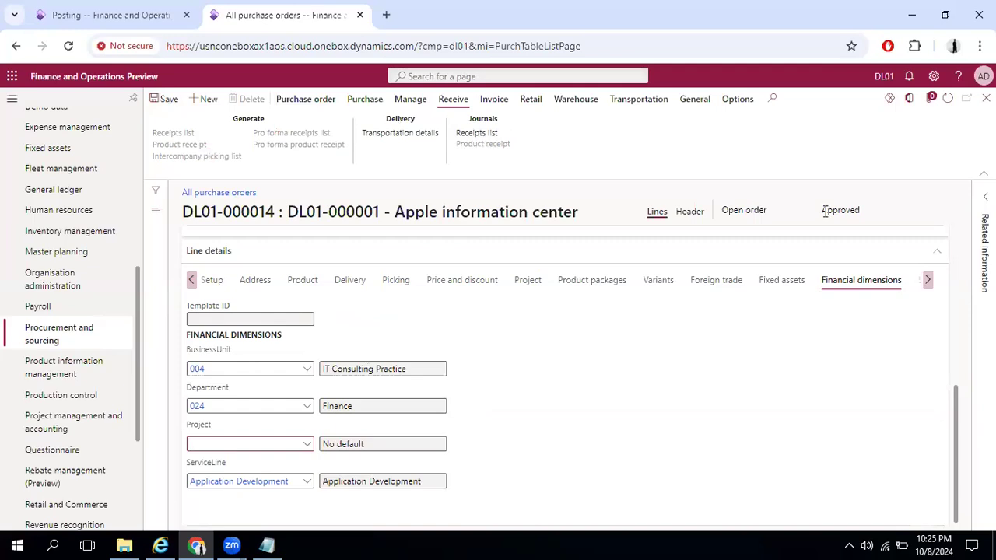
click(367, 99)
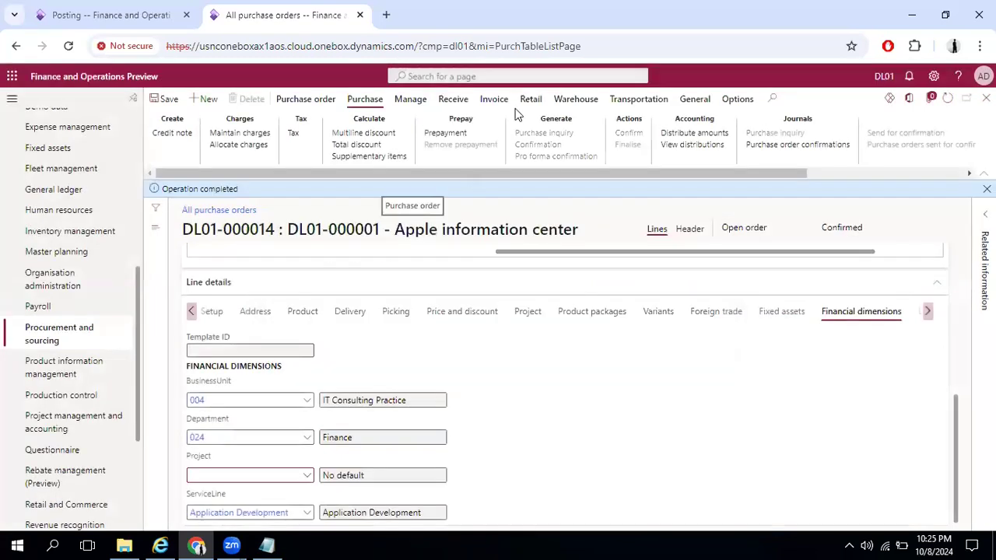
Try to post a product receipt numbered PR009 for the purchase order, and expand the posting error's message details
click(451, 105)
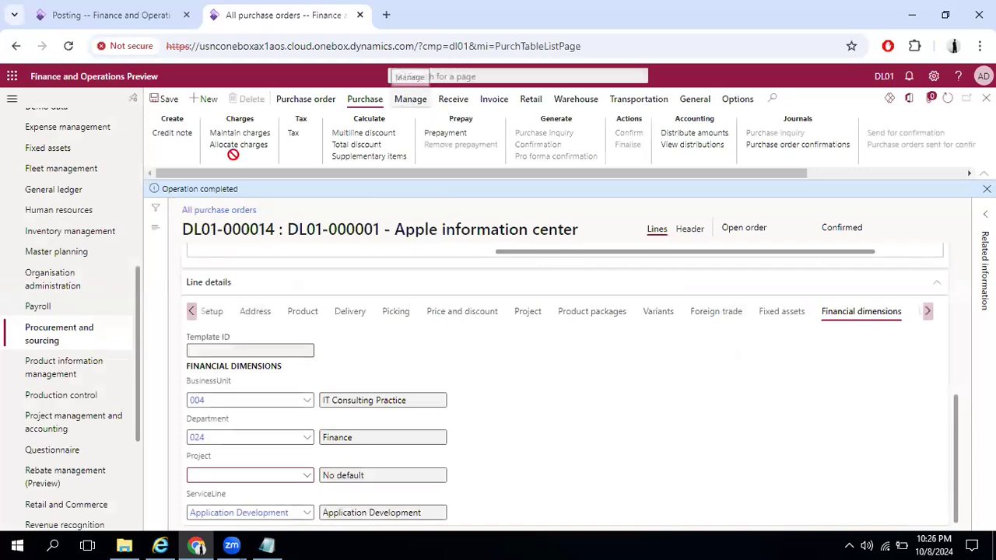
click(185, 145)
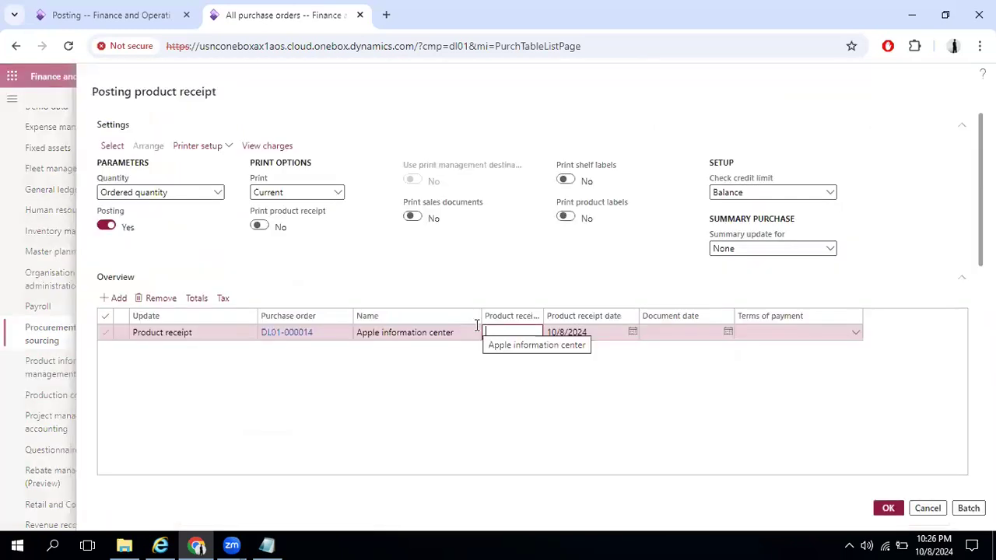
text(PR009)
key(Tab)
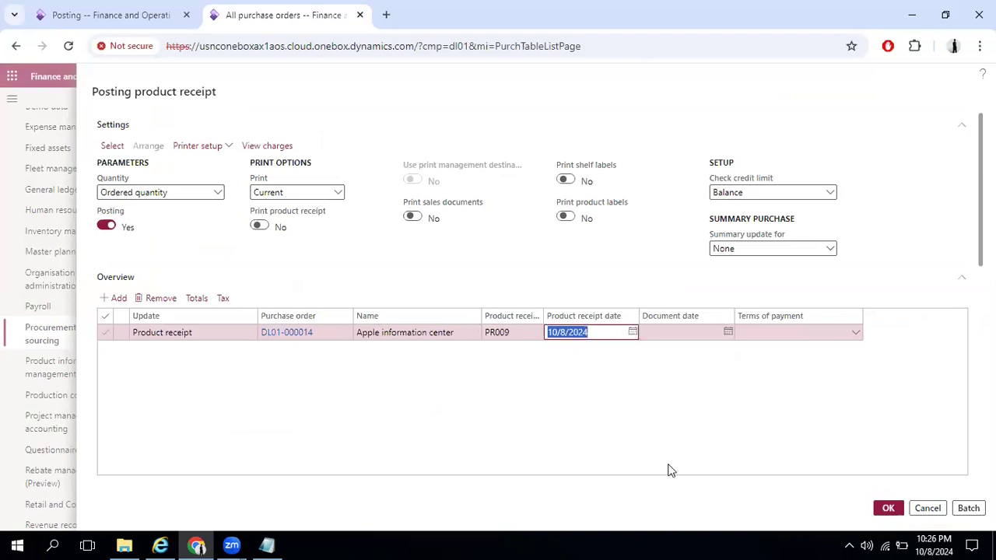
click(888, 508)
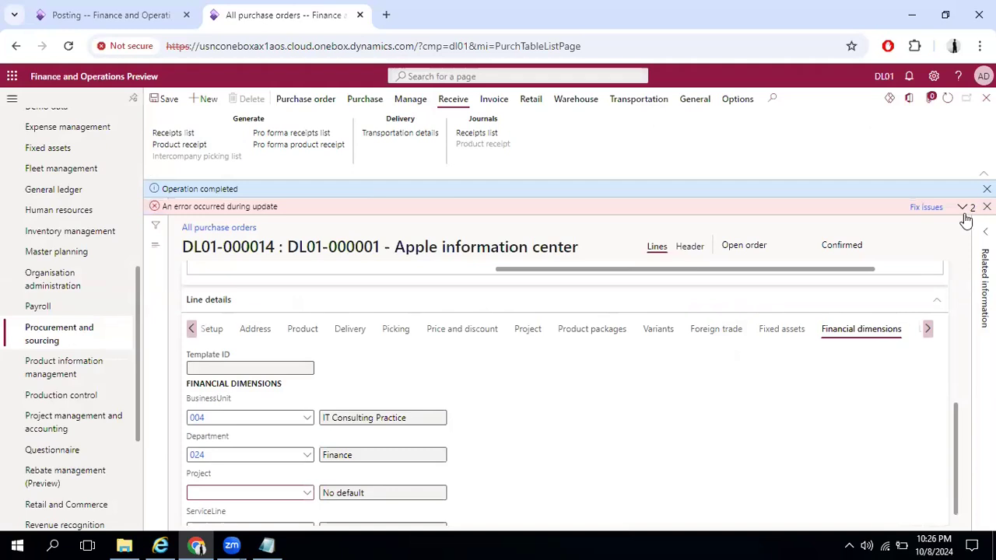
click(962, 208)
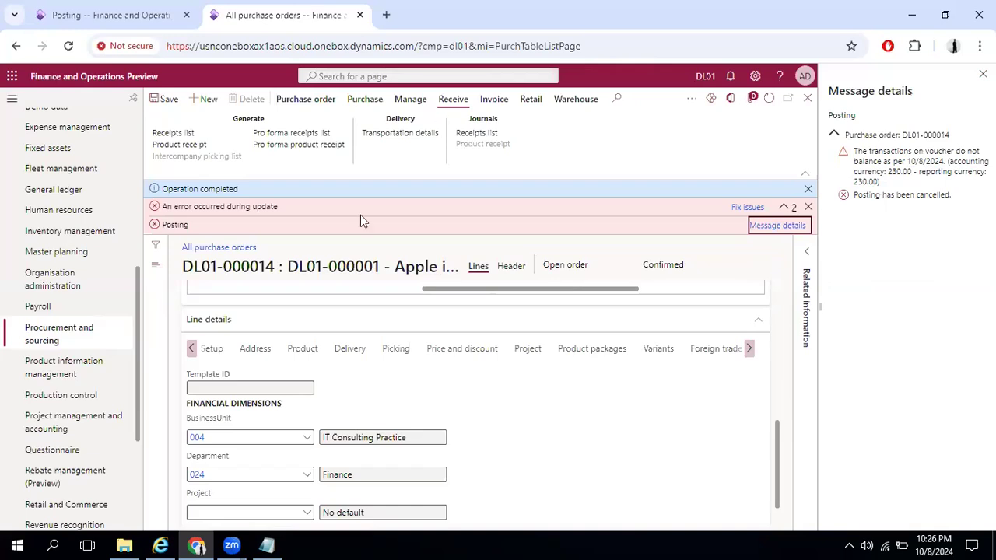
Examine the Accounts payable parameters for general, invoice, invoice validation and ledger and tax settings, and open the STD vendor posting profile
click(147, 16)
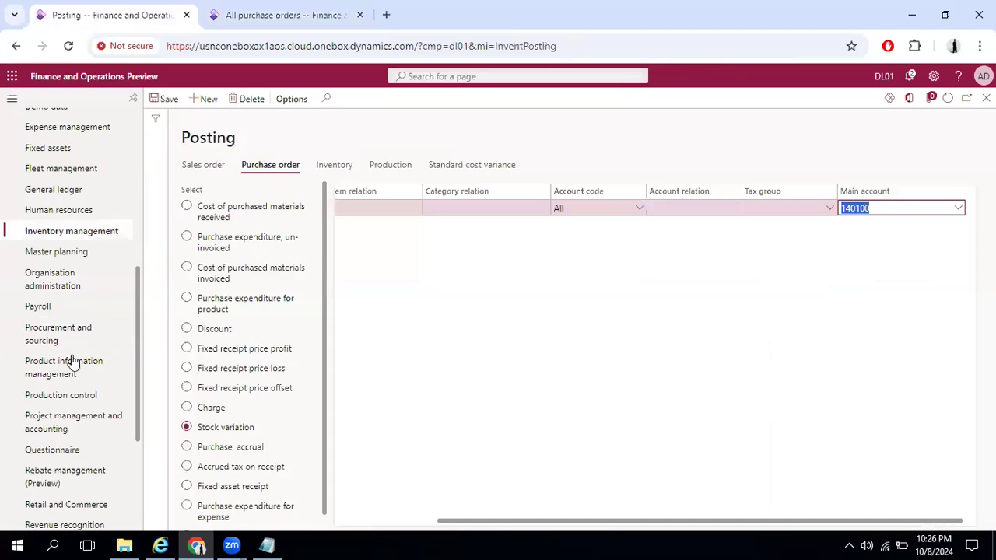
scroll(72, 362, up, 5)
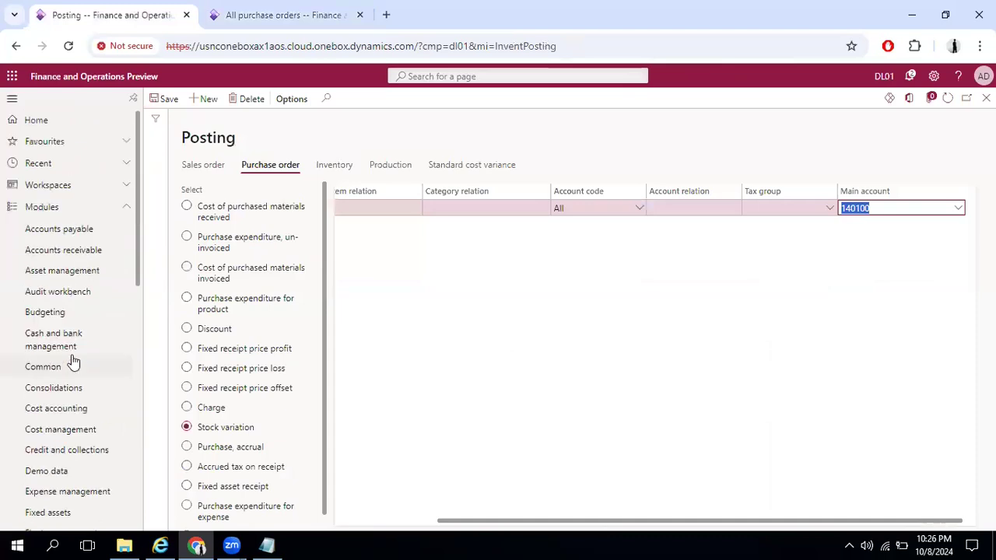
click(61, 232)
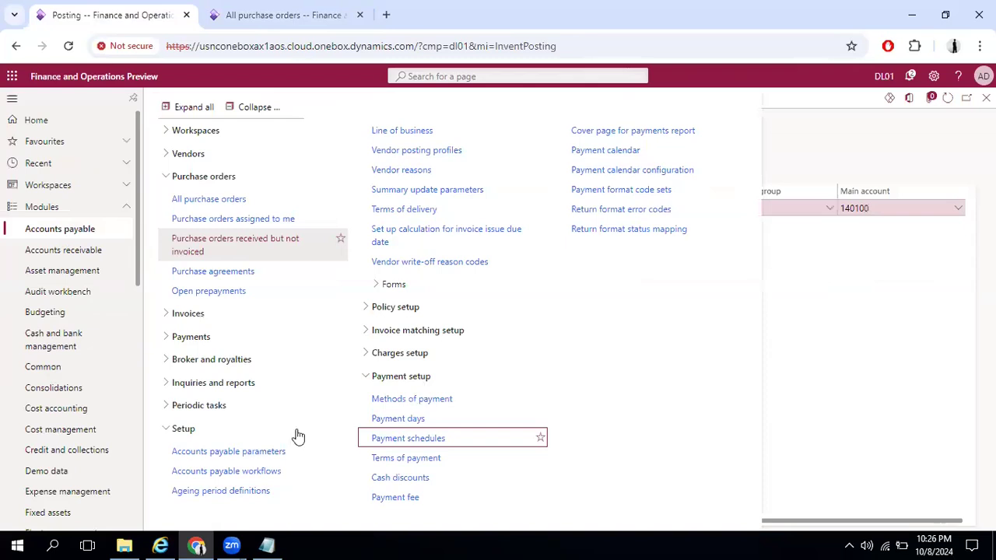
click(224, 452)
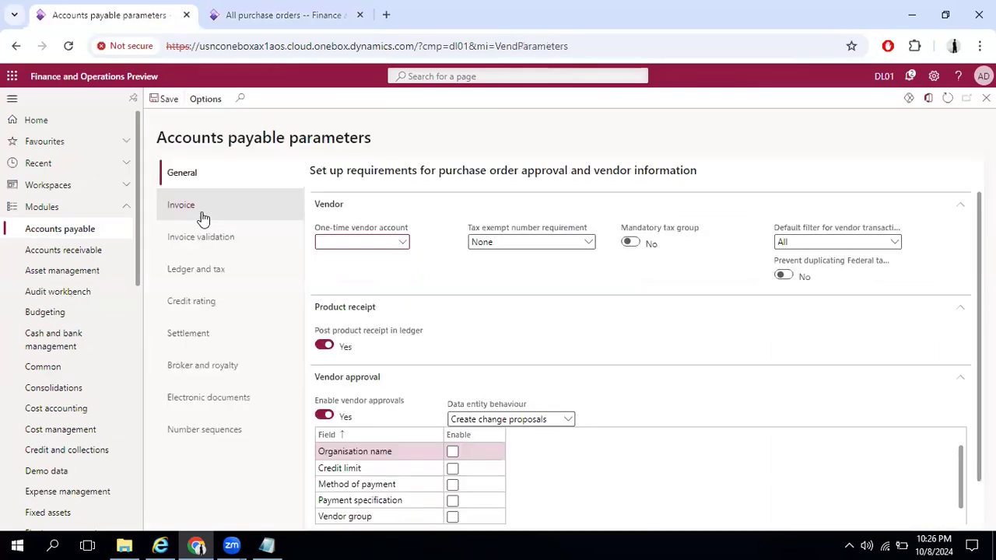
click(202, 217)
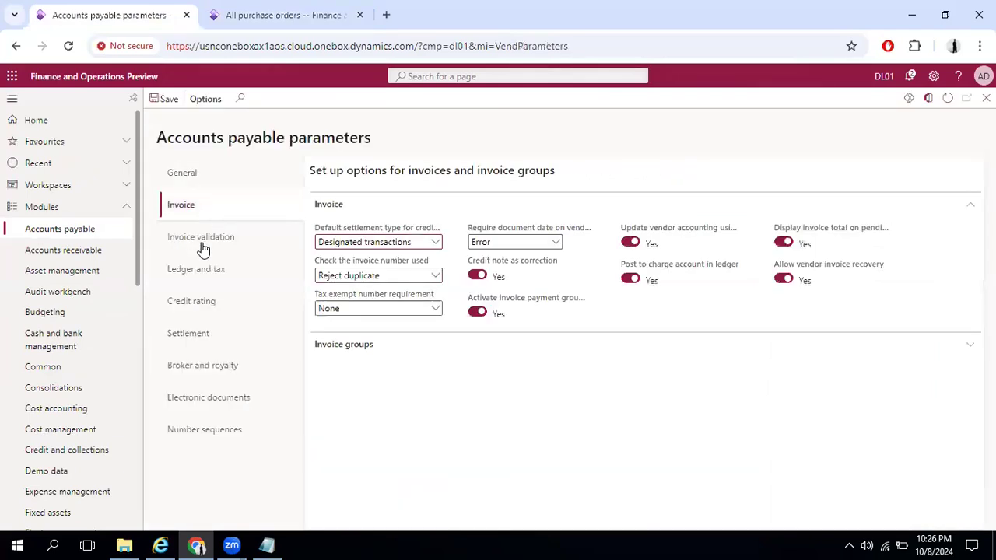
click(202, 247)
click(200, 276)
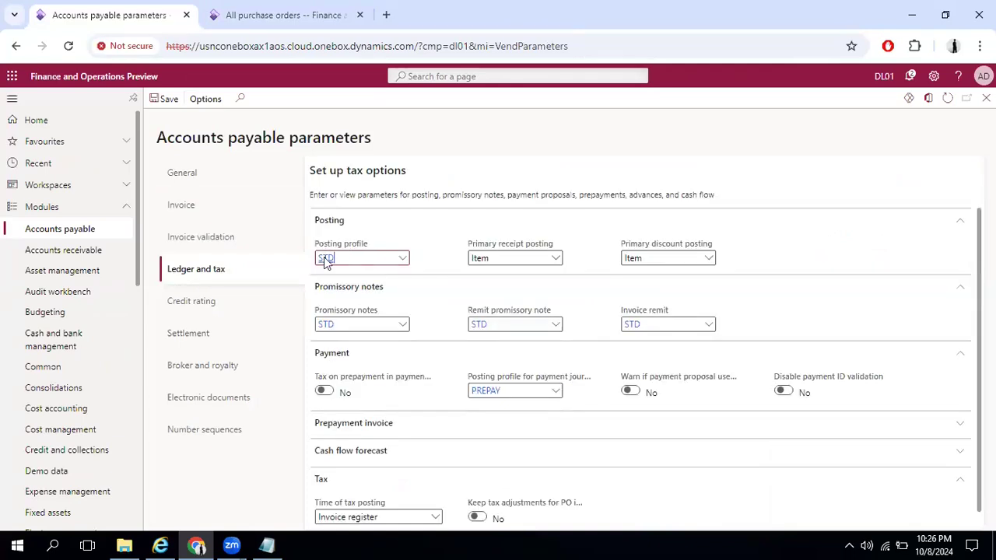
click(324, 258)
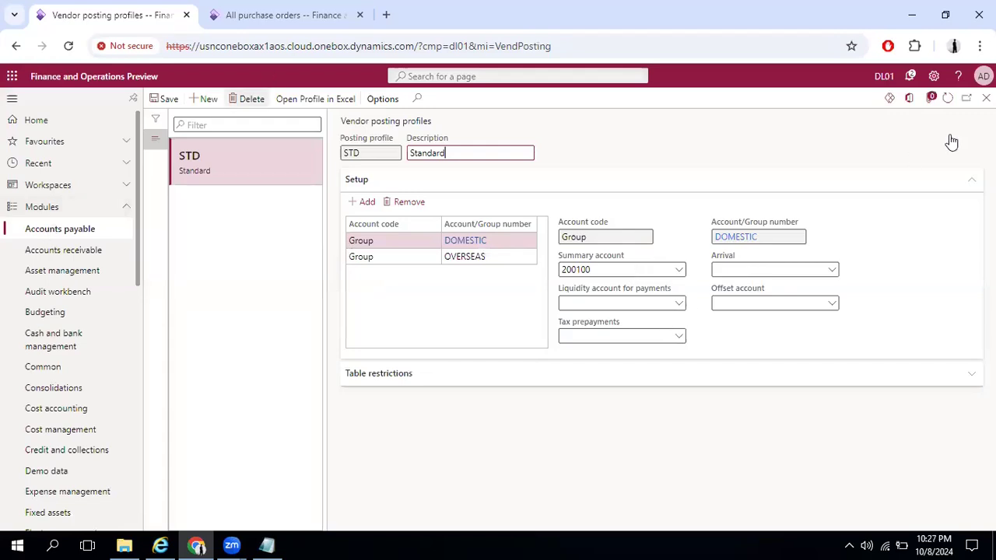
Open the Inventory management posting setup and review the purchase order account types from Cost of purchased materials received to Stock variation
key(ctrl+Tab)
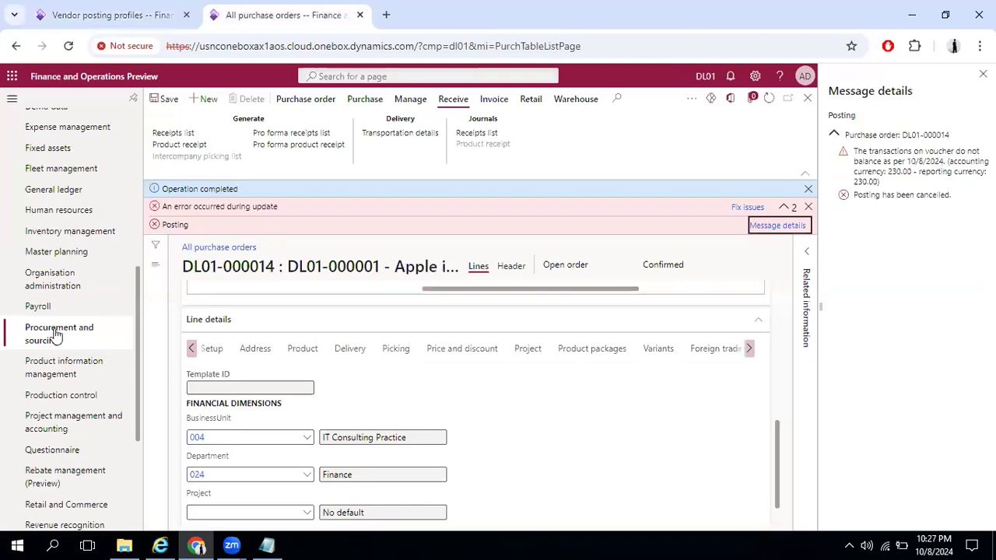
scroll(93, 286, up, 5)
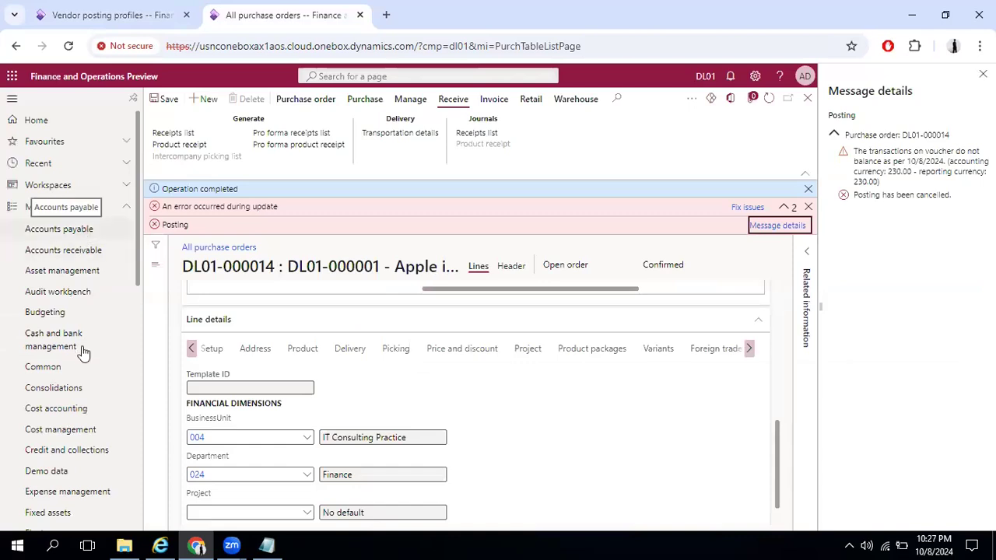
scroll(73, 366, down, 4)
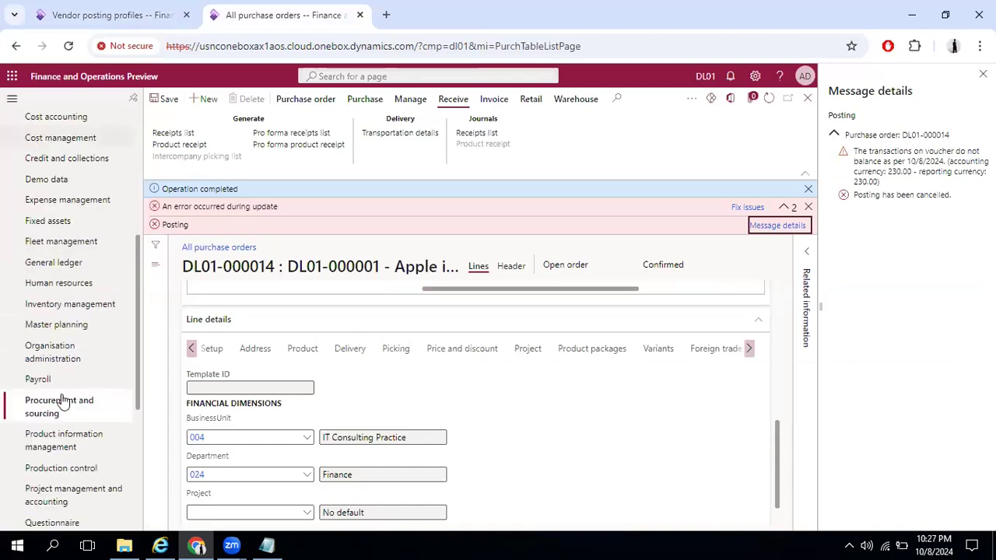
click(70, 305)
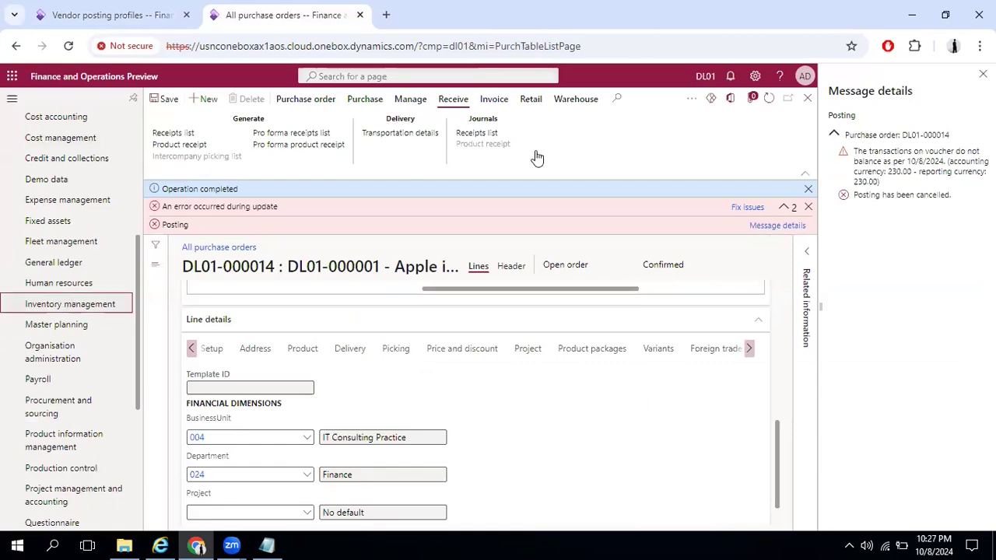
click(397, 482)
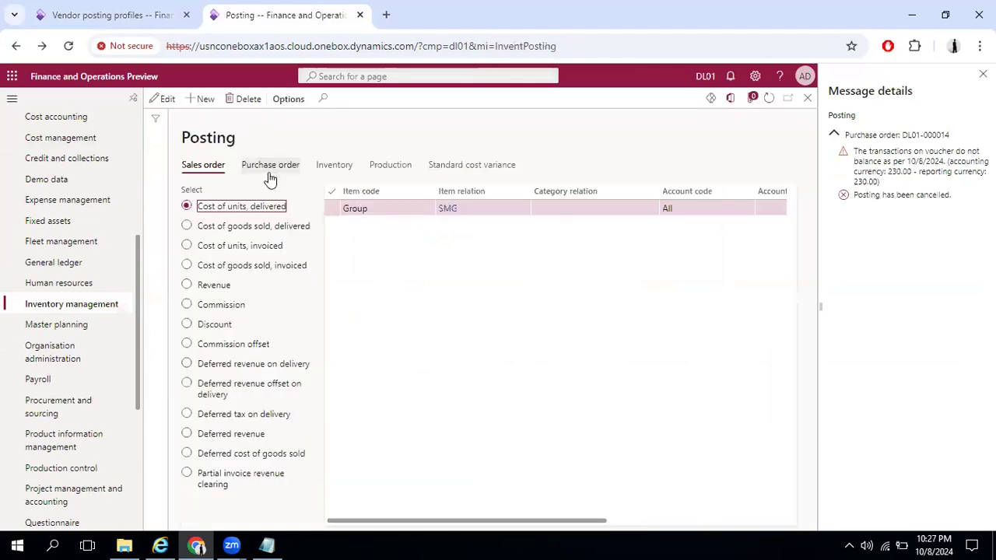
click(270, 166)
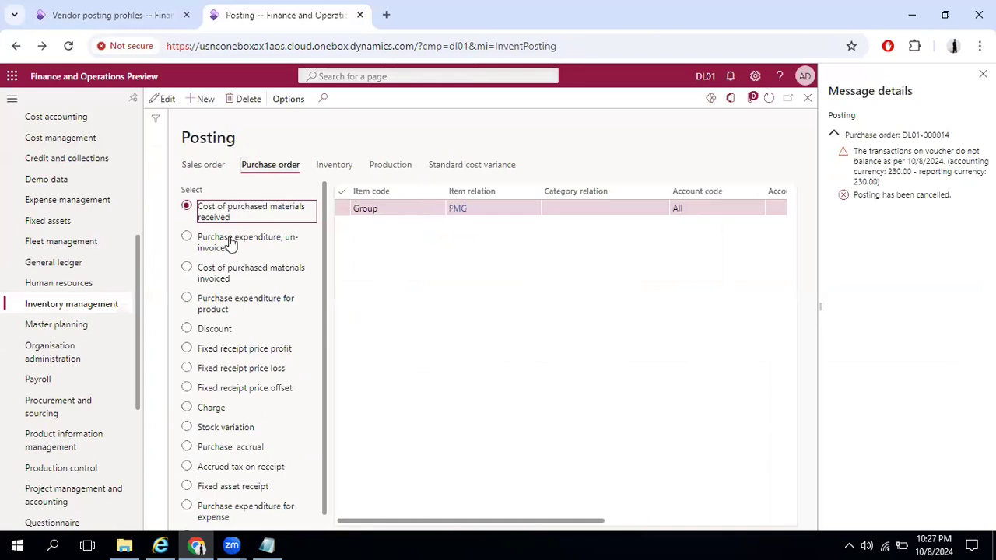
click(230, 243)
click(222, 274)
click(226, 308)
click(226, 333)
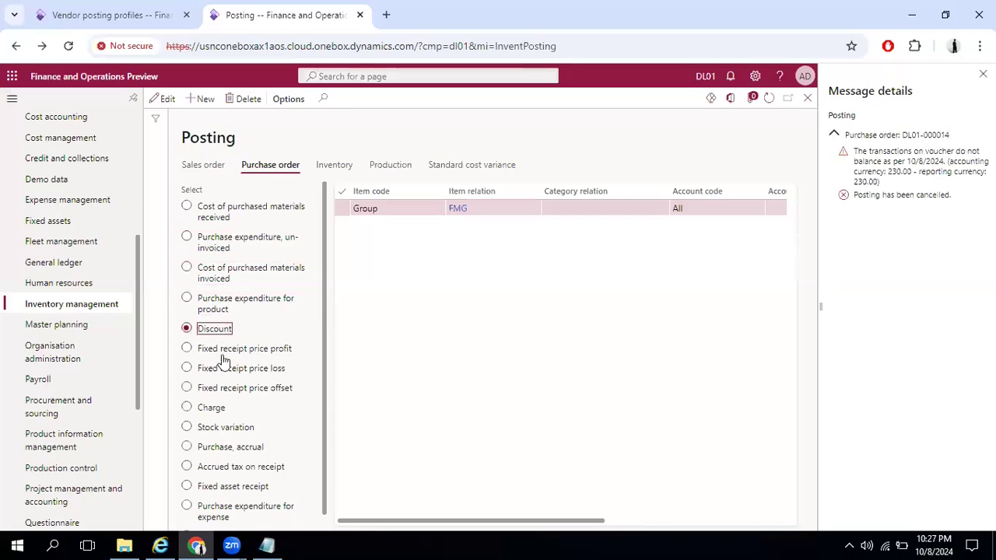
click(234, 428)
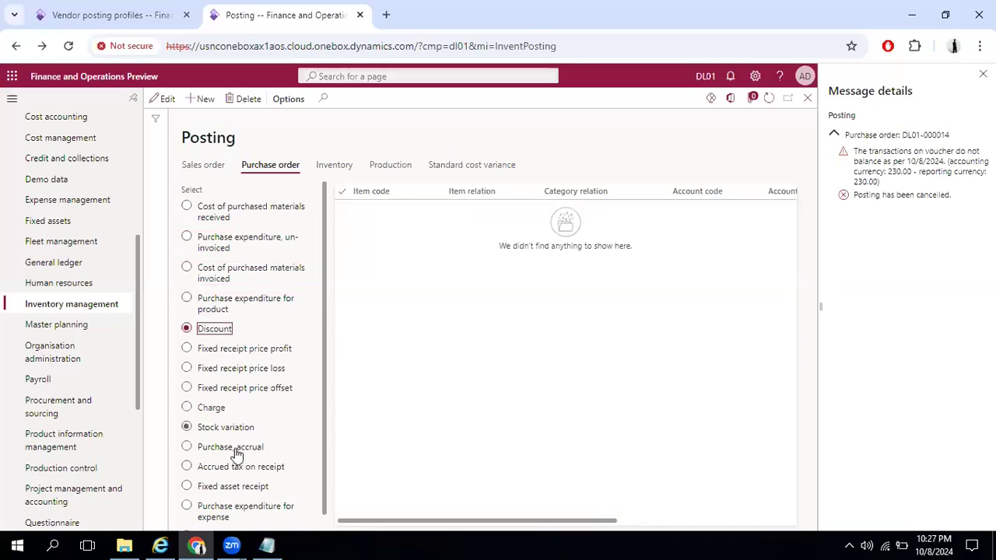
Add a Purchase, accrual posting record for all items and all accounts with main account 140100 Raw Materials Inventory
click(237, 455)
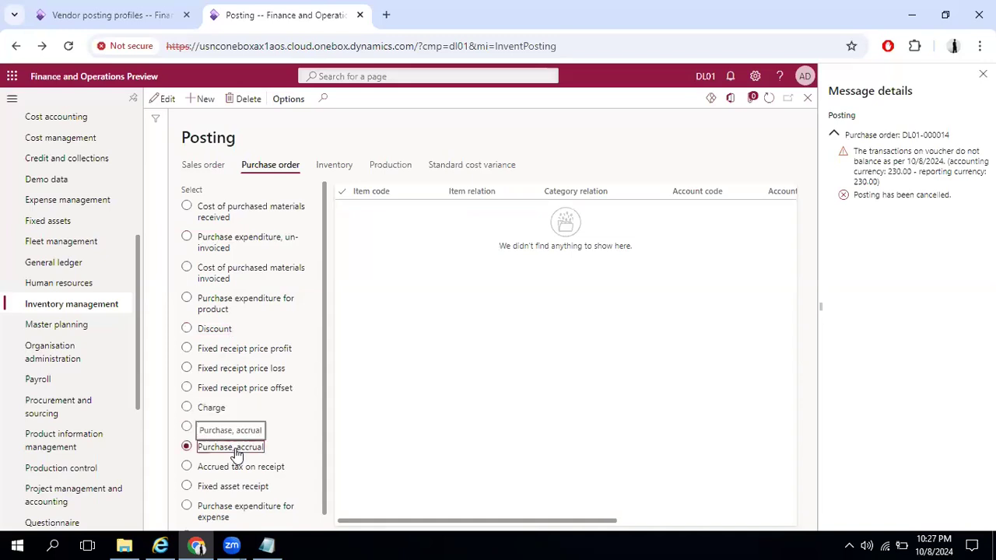
click(201, 100)
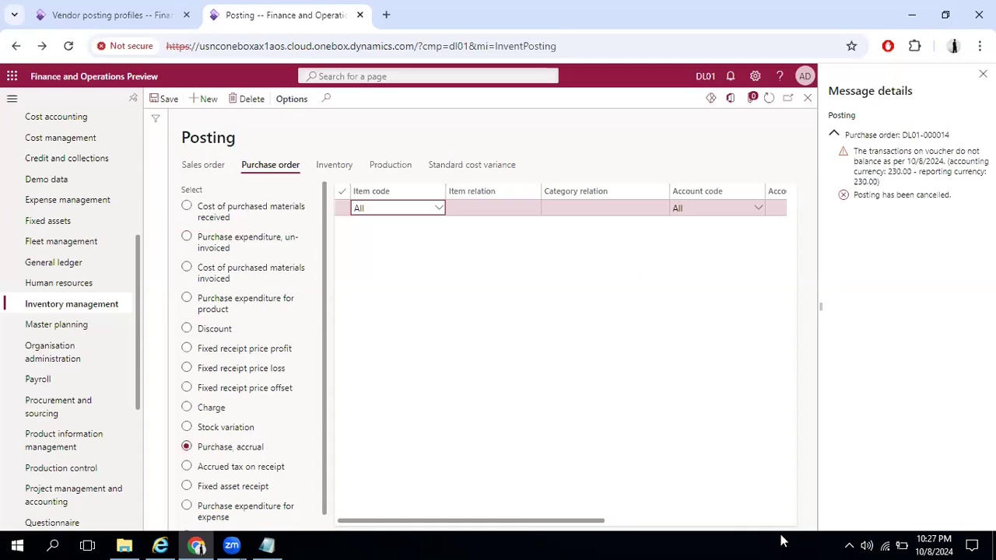
click(770, 210)
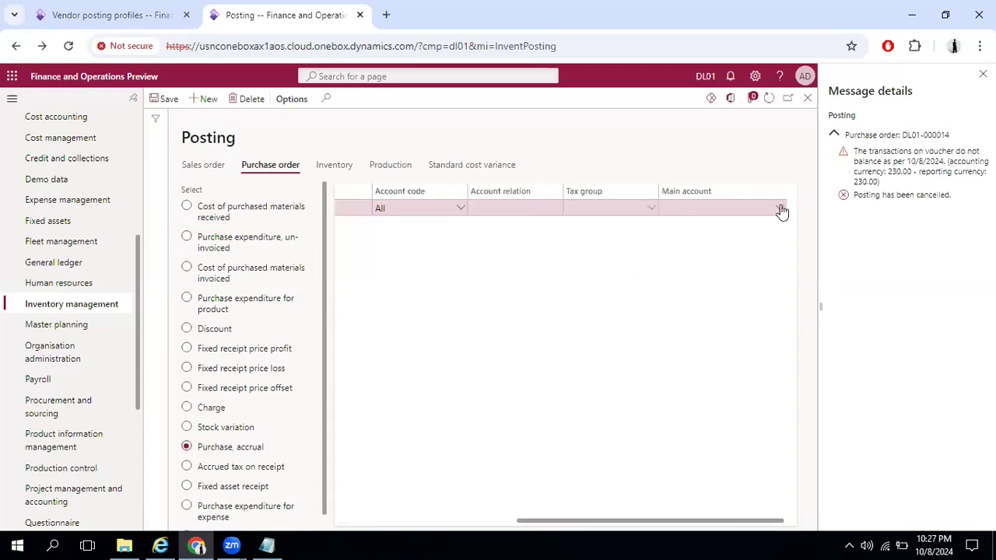
click(781, 210)
click(781, 210)
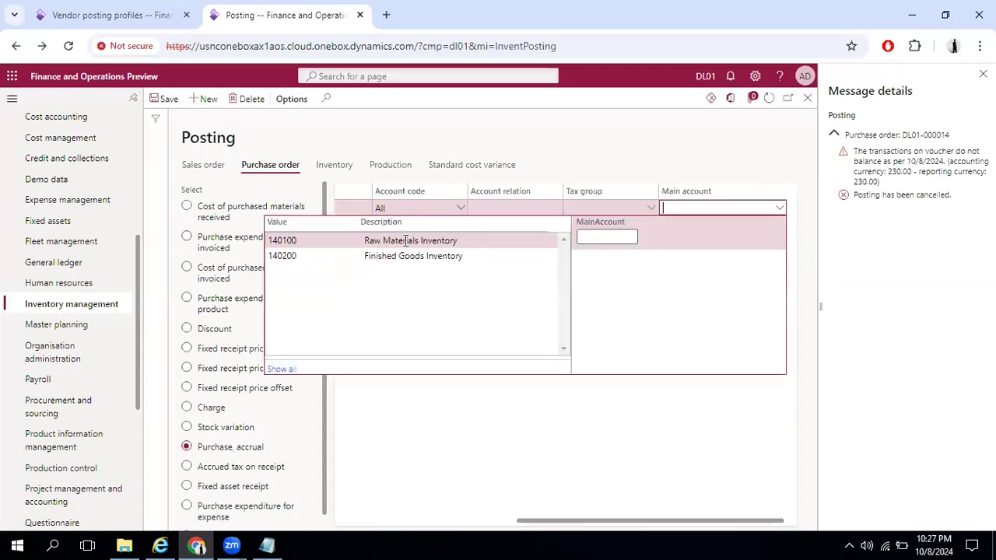
click(442, 383)
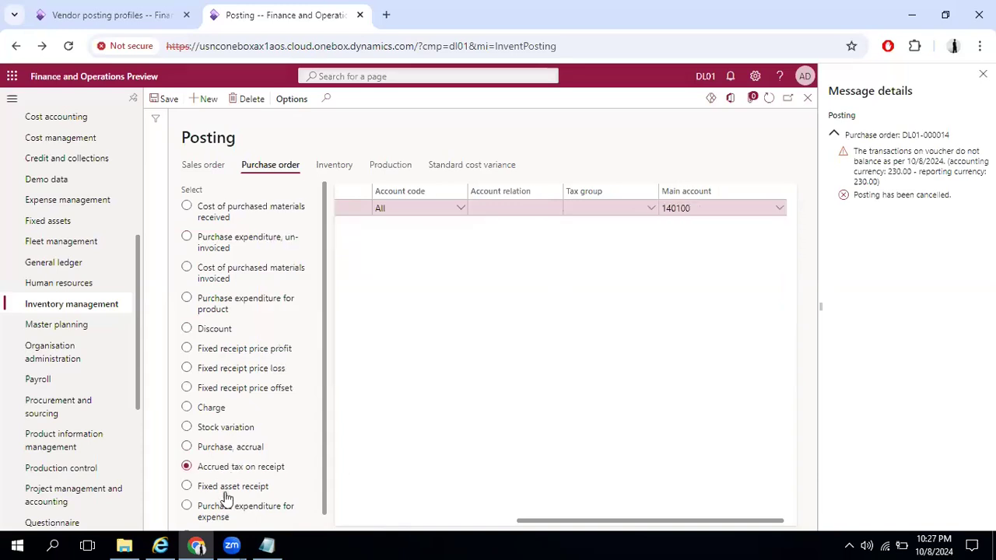
In the inventory posting accounts, add an Inventory expenditure, profit record for all items with main account 510500 Inventory Profit/Loss
key(Down)
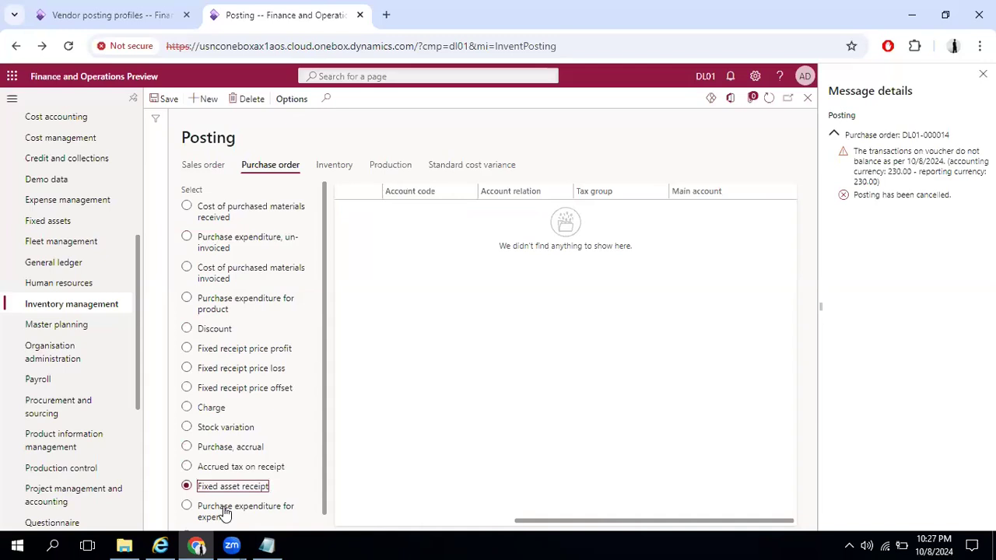
key(Down)
click(333, 166)
click(232, 288)
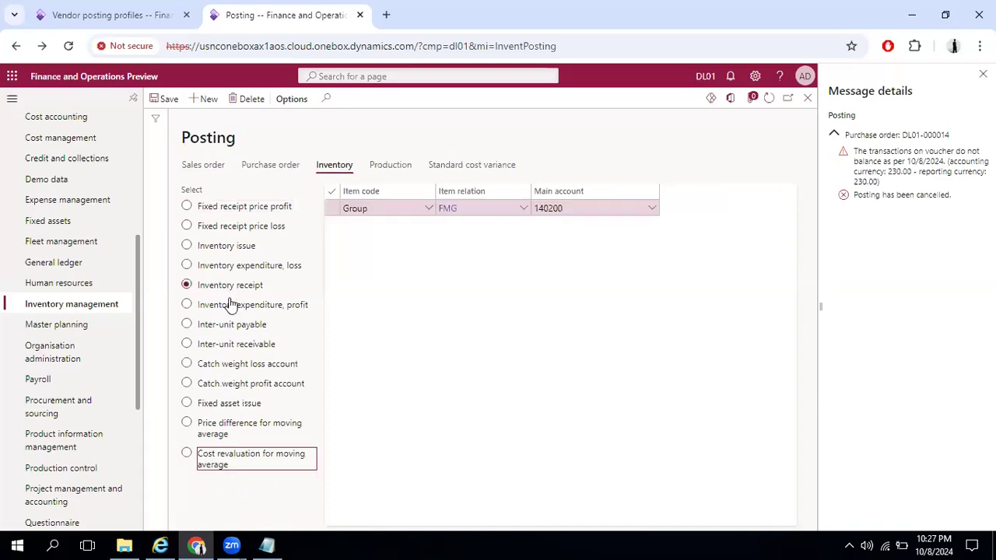
click(287, 311)
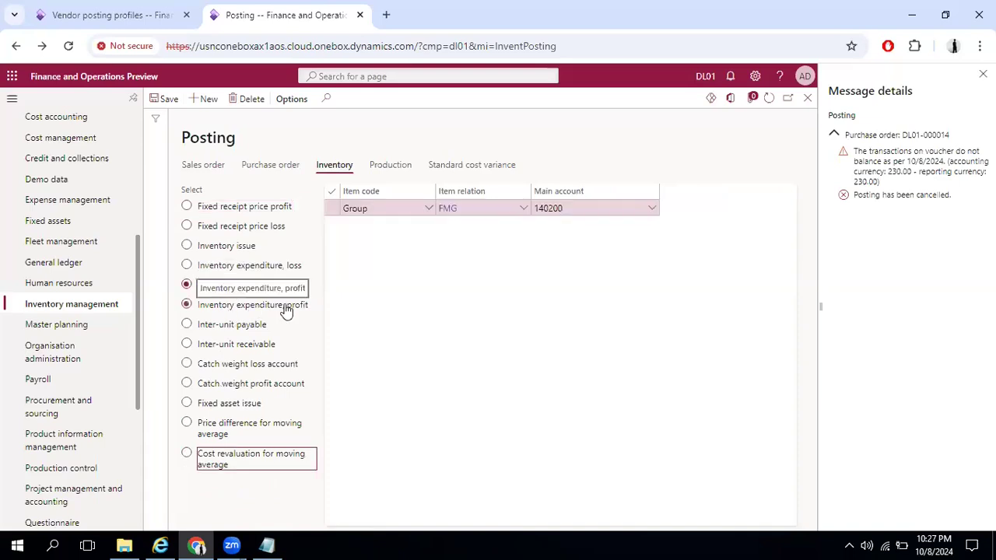
click(209, 99)
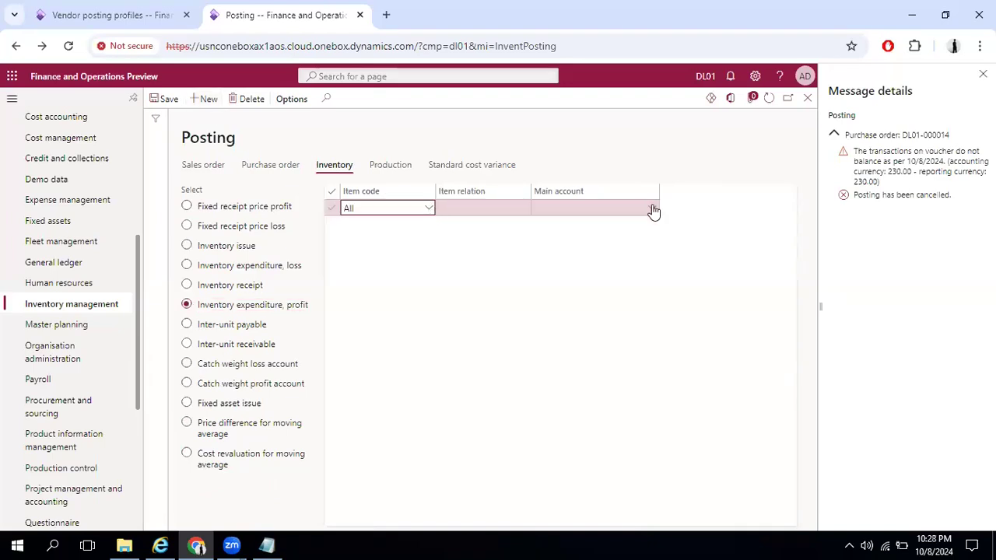
click(653, 210)
click(652, 207)
click(474, 237)
text(inv)
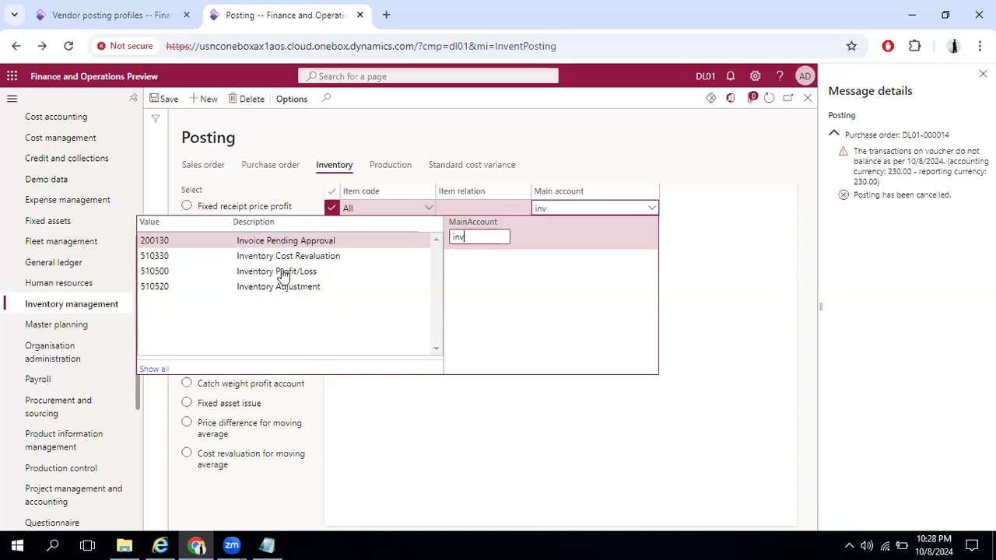
click(284, 276)
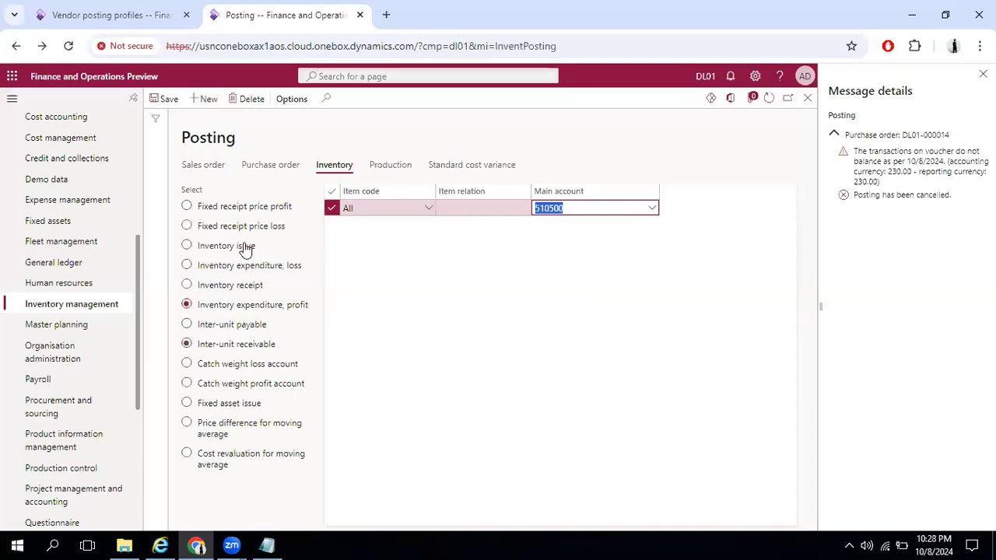
Add an Inventory issue posting record for all items with main account 140100 Raw Materials Inventory
click(244, 246)
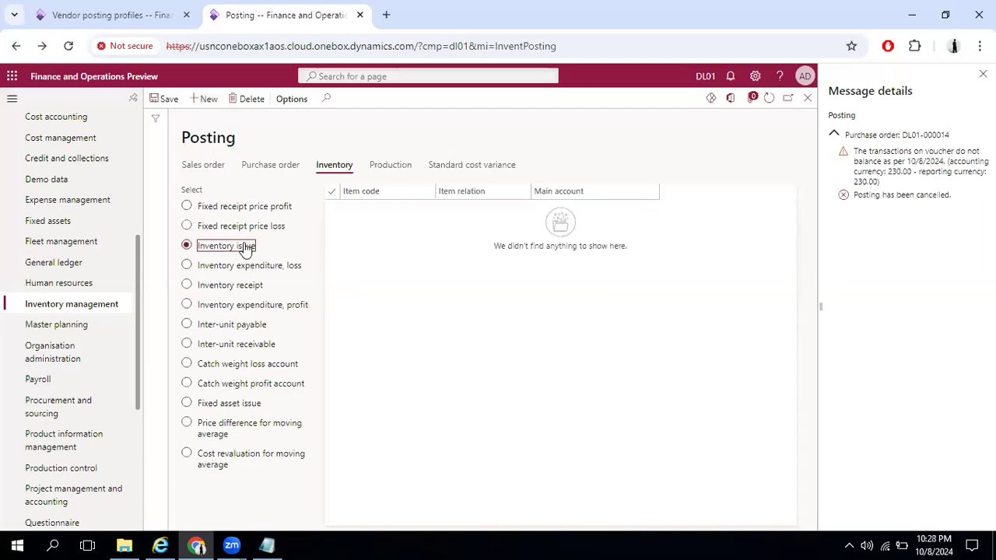
click(207, 99)
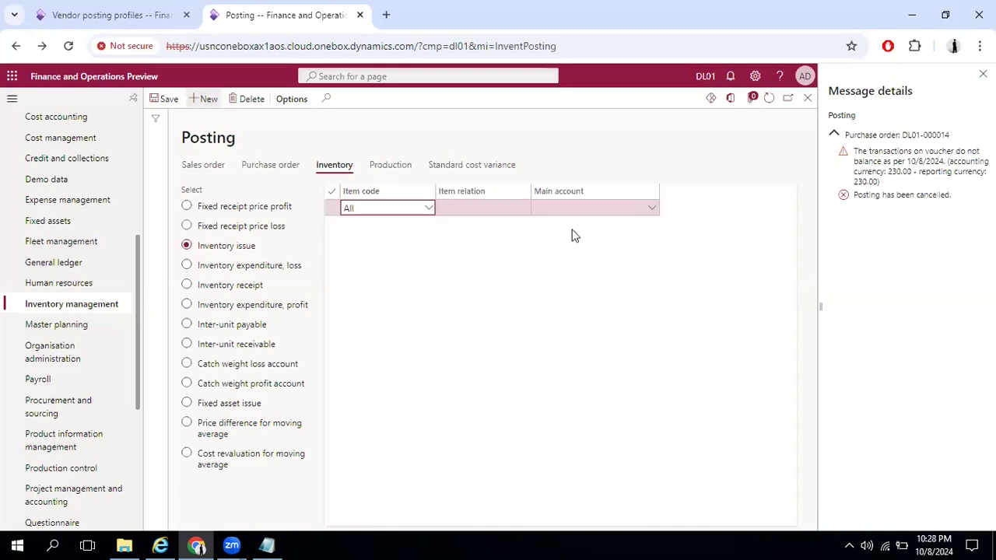
click(651, 211)
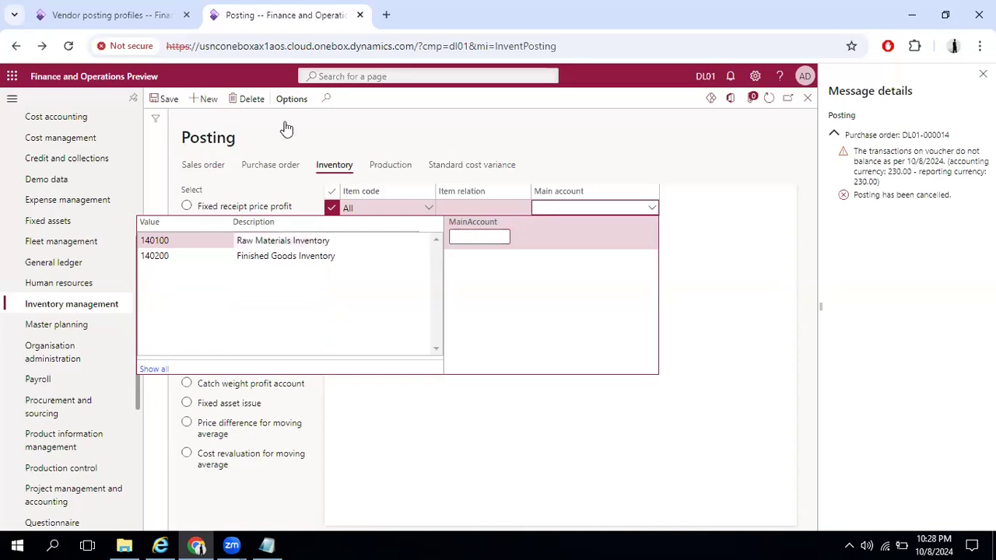
key(Return)
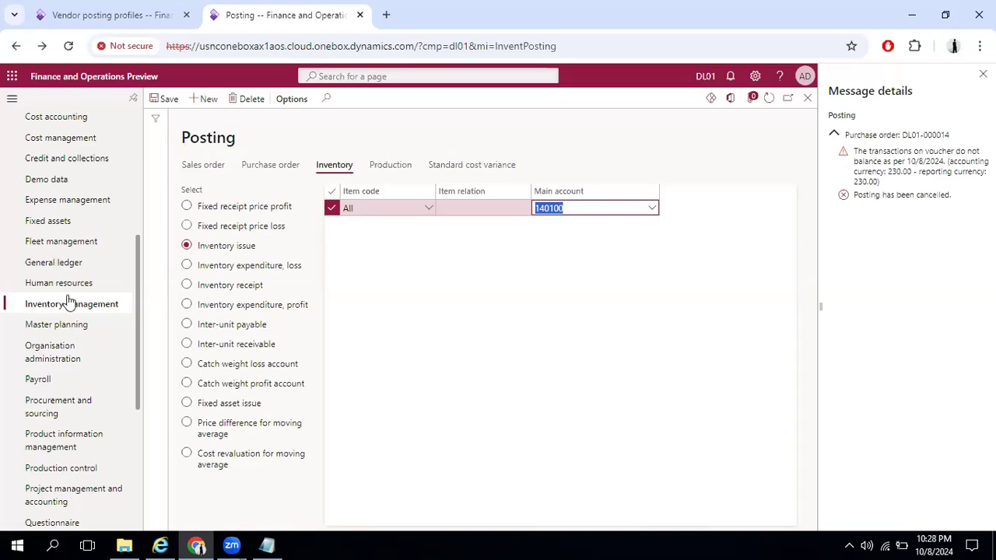
Open the Accounts payable parameters and examine the Post product receipt in ledger option and its description
scroll(80, 249, up, 4)
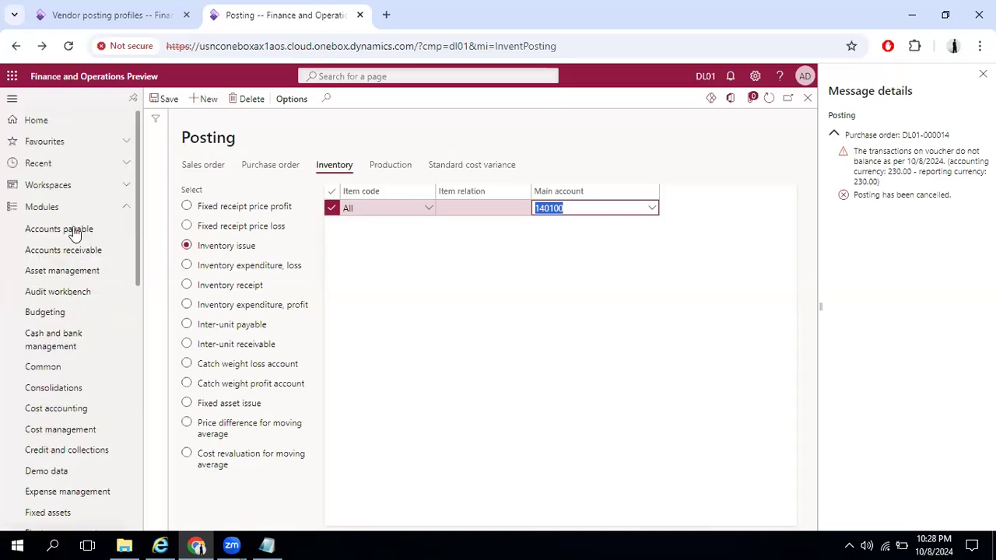
click(74, 231)
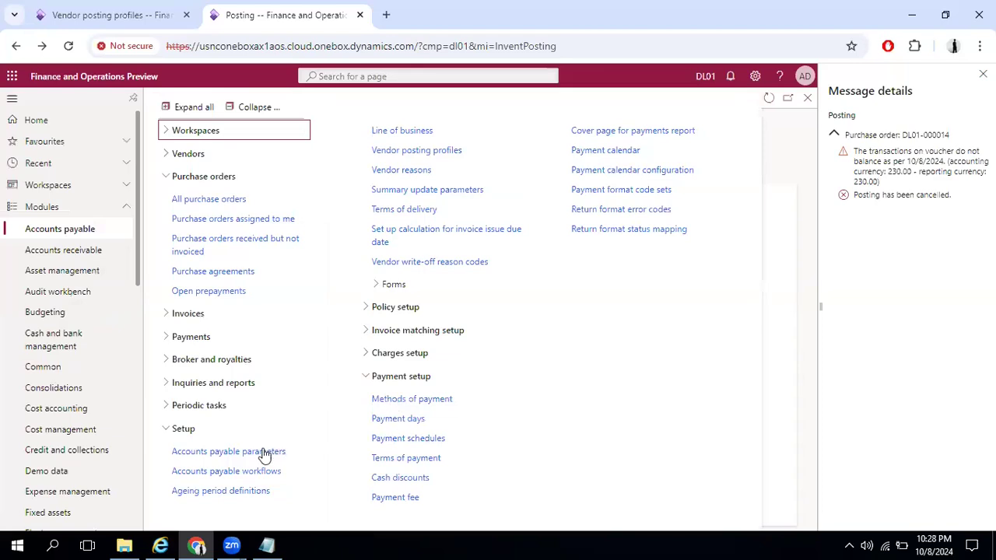
click(264, 453)
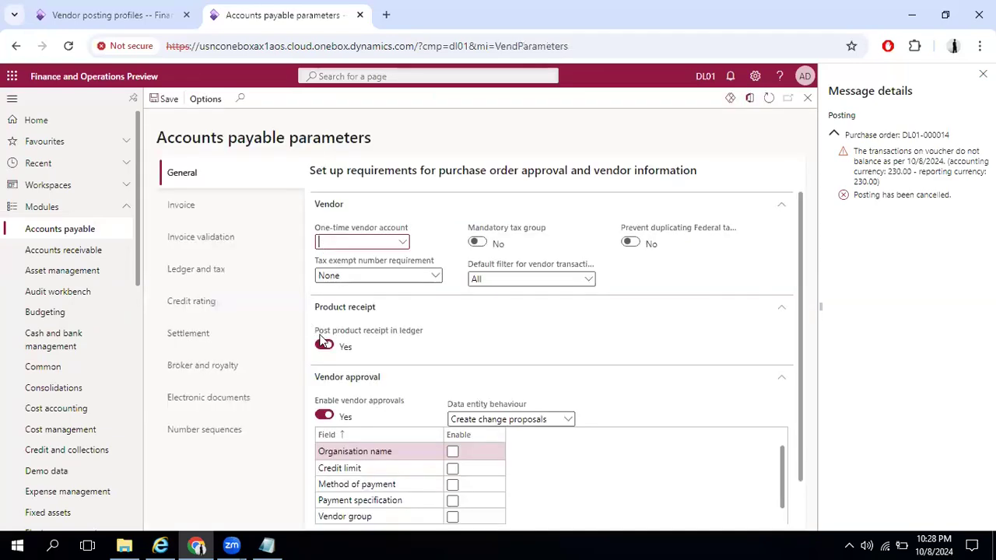
mouse_move(371, 339)
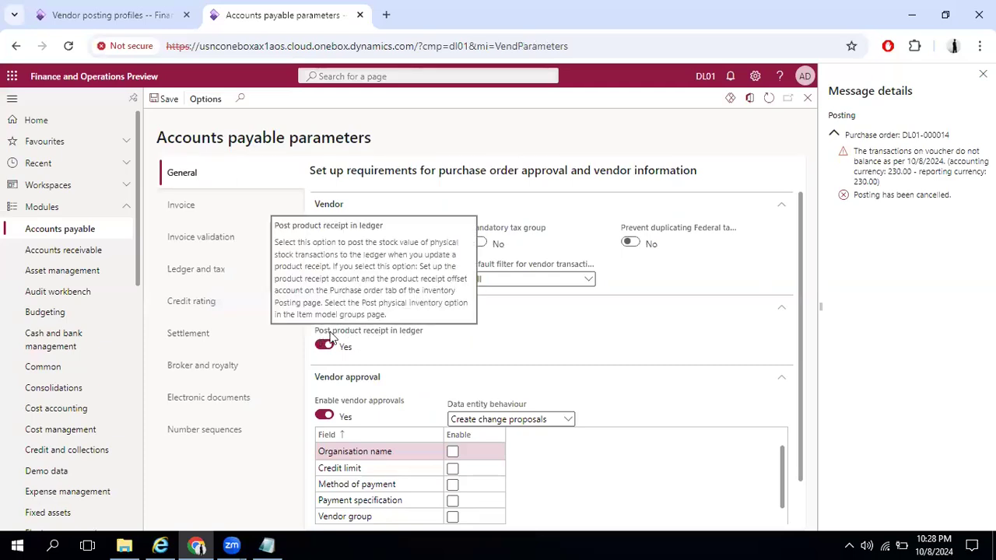
drag(331, 336, 429, 341)
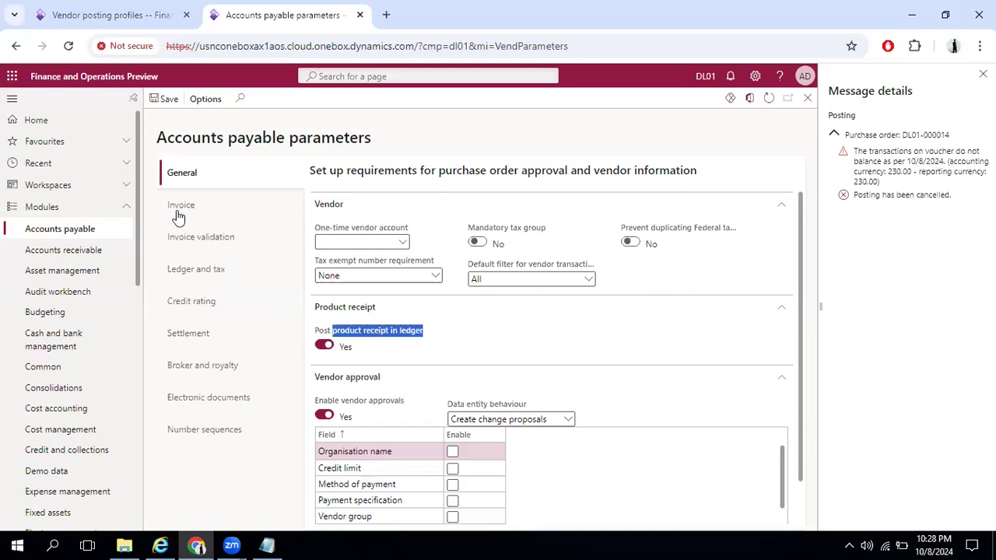
Post the product receipt for the Mobile Charger purchase order with product receipt number per09, and dismiss the old message details
click(65, 230)
click(210, 200)
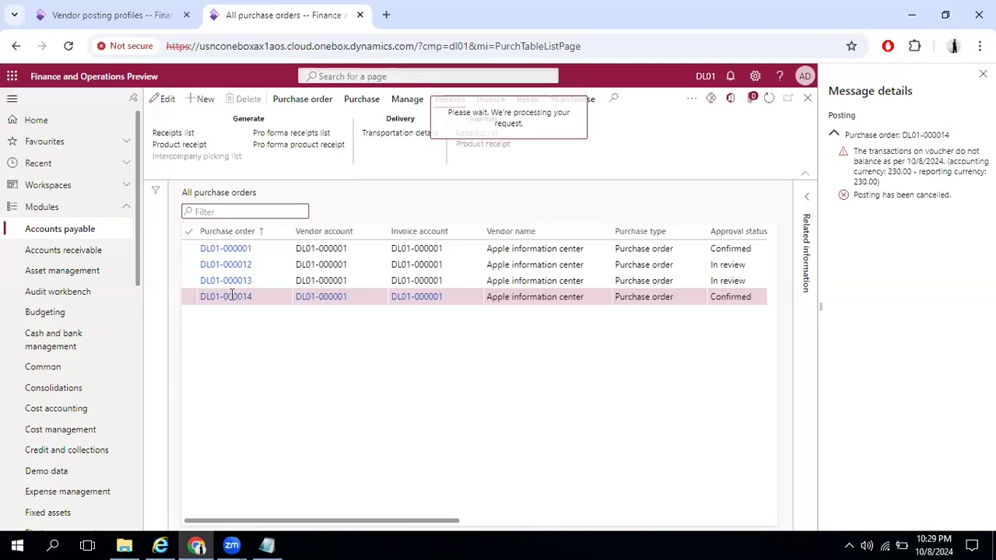
click(178, 144)
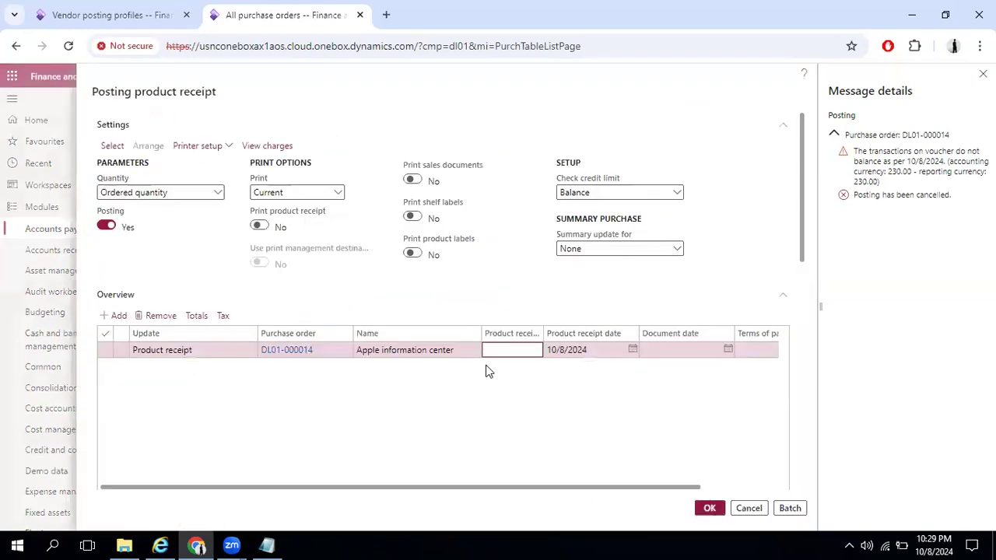
text(per09)
key(Tab)
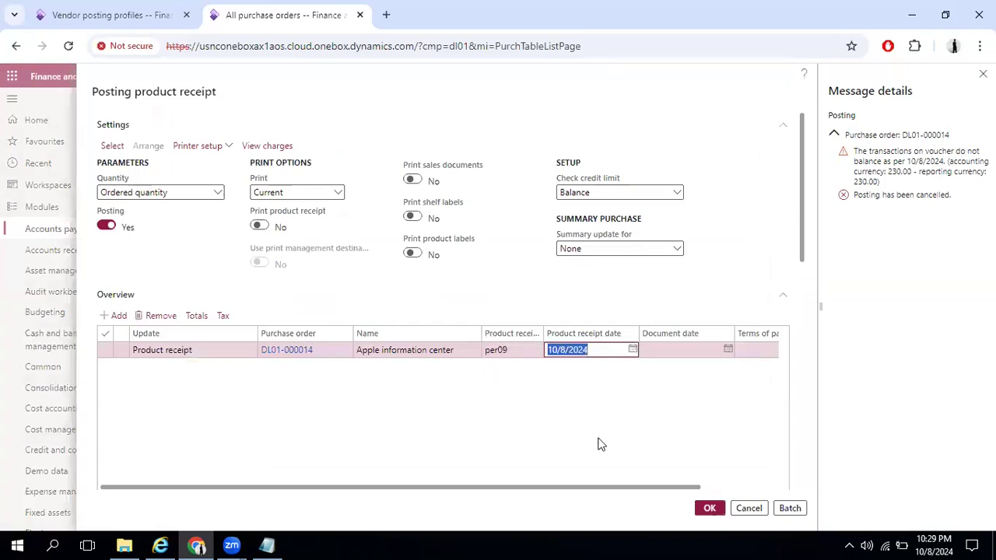
click(709, 509)
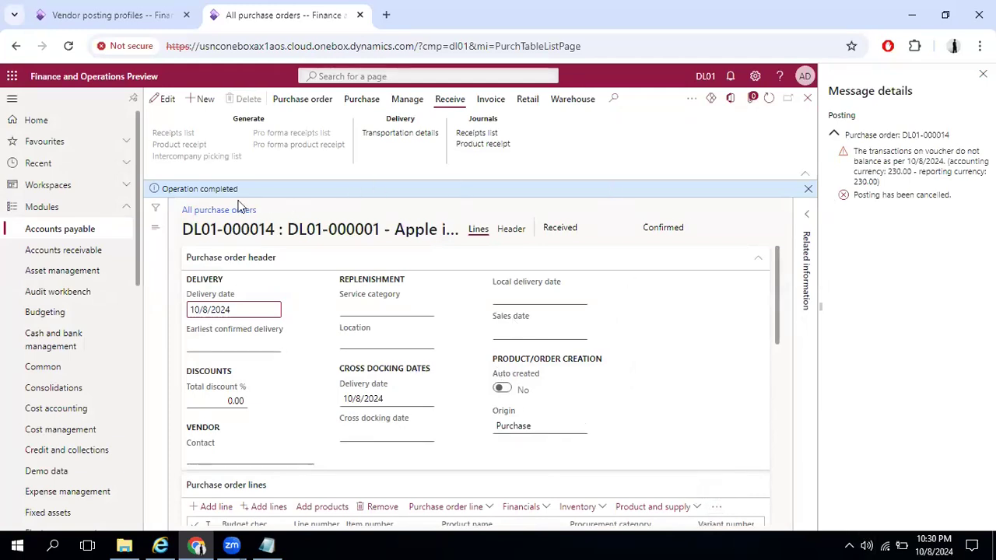
click(982, 74)
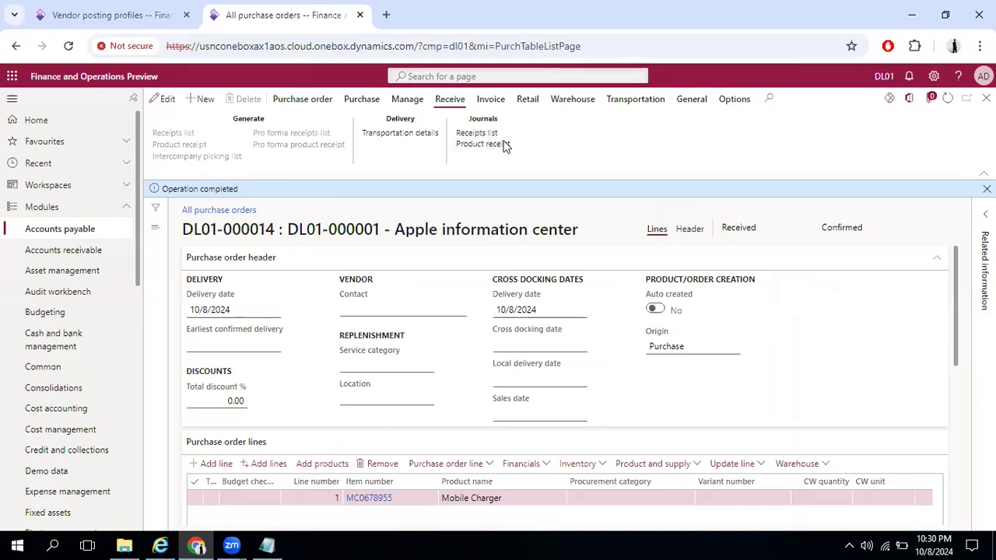
Open the purchase order's product receipt journal and check the voucher transactions of receipt per09
click(502, 144)
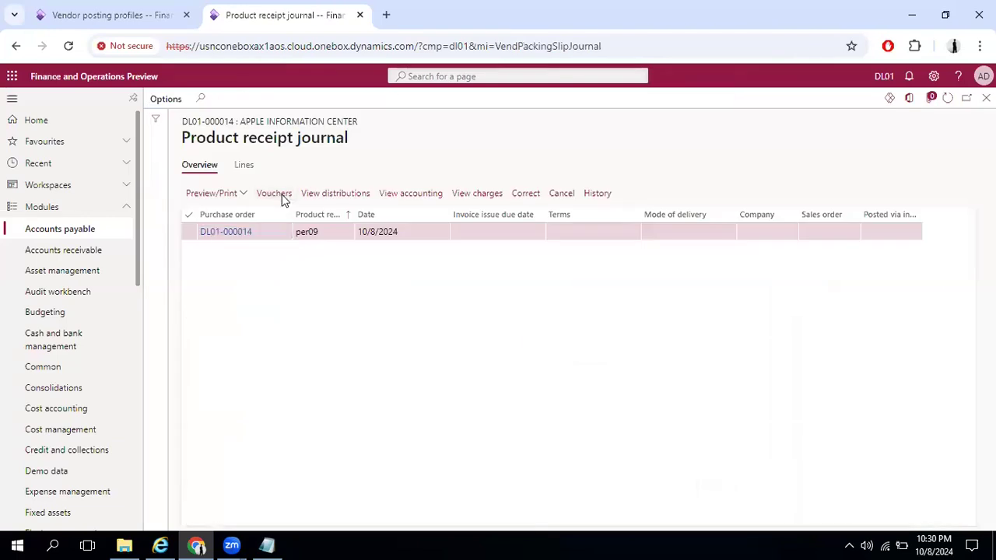
click(283, 196)
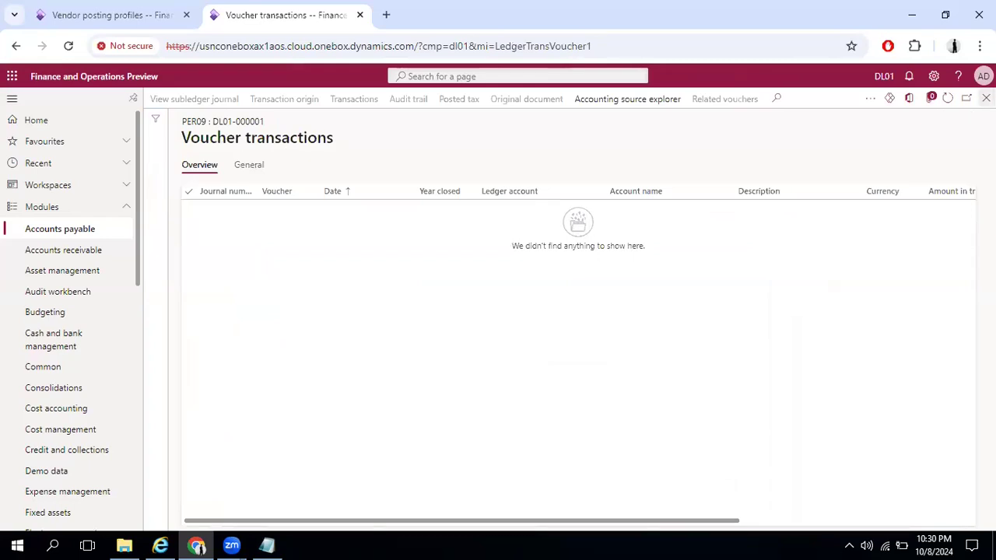
click(986, 98)
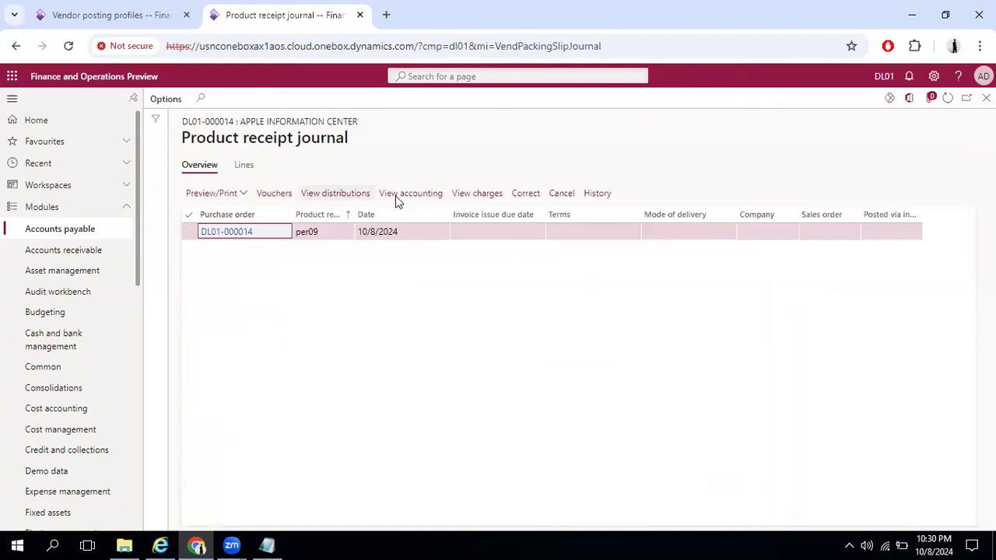
View the accounting of receipt per09 and examine the posting type of each subledger journal line, then return to the purchase order
click(395, 195)
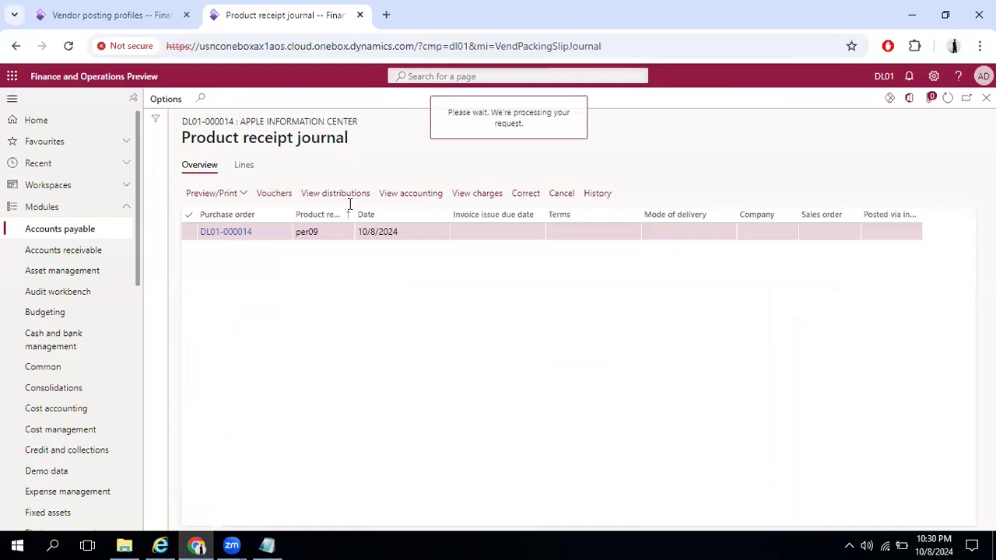
drag(415, 238, 340, 238)
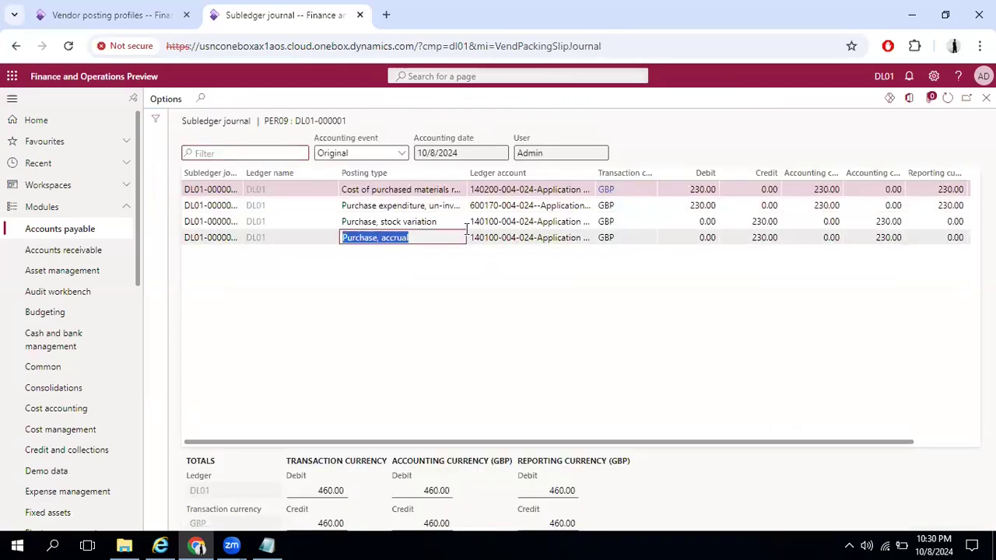
drag(449, 221, 393, 221)
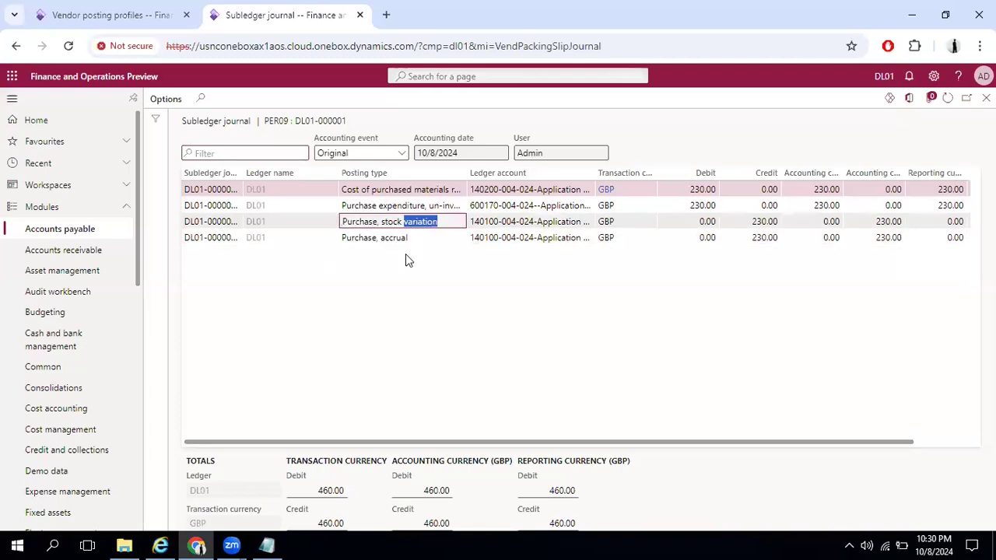
drag(344, 205, 465, 206)
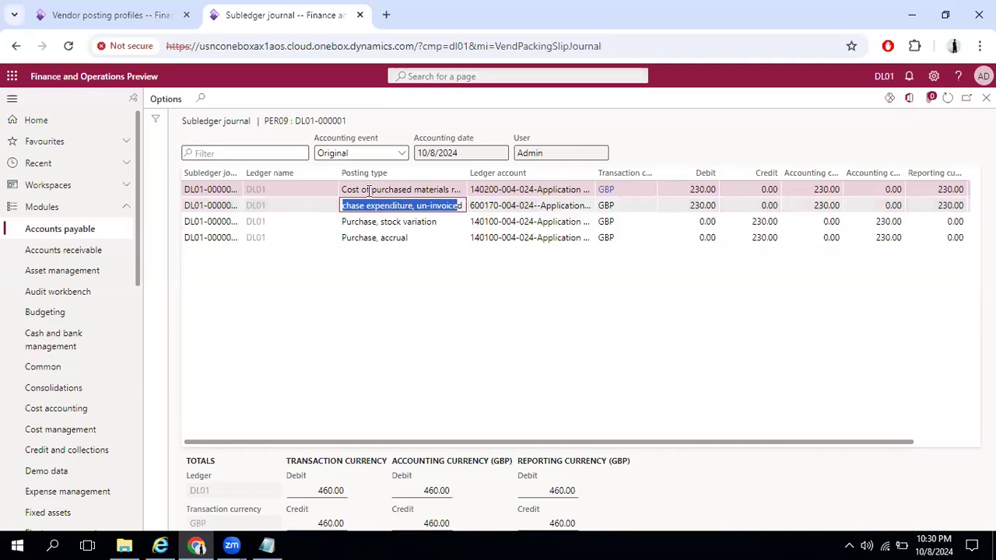
drag(342, 189, 457, 264)
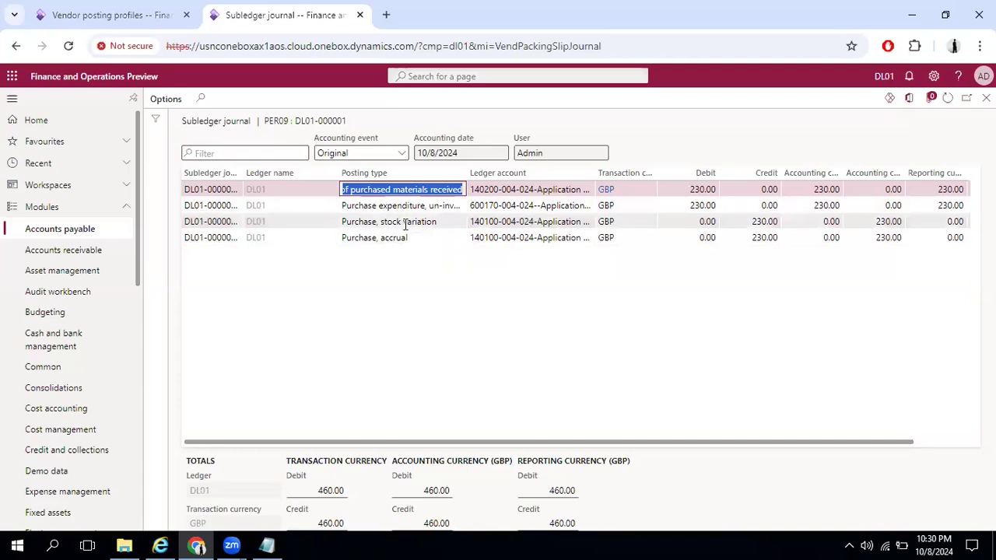
click(348, 226)
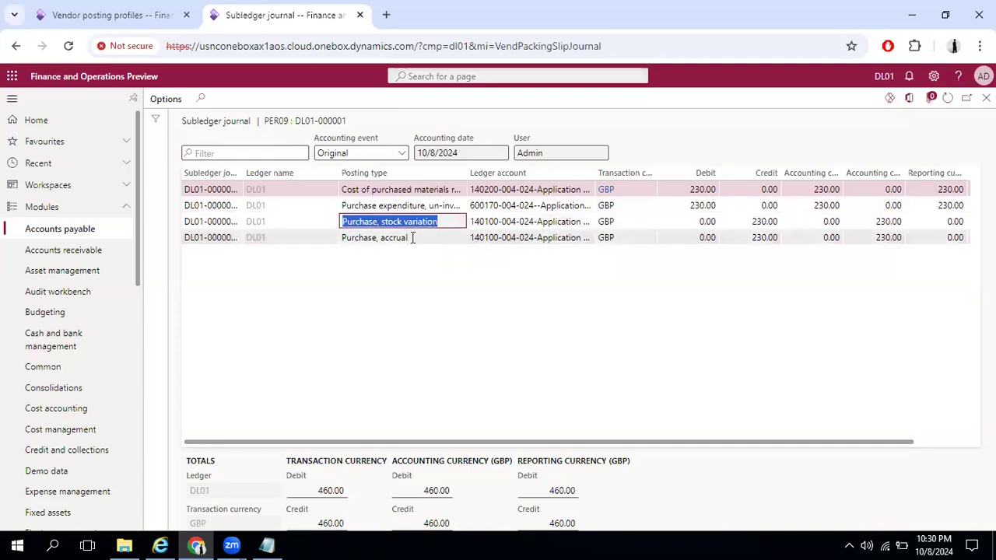
click(346, 239)
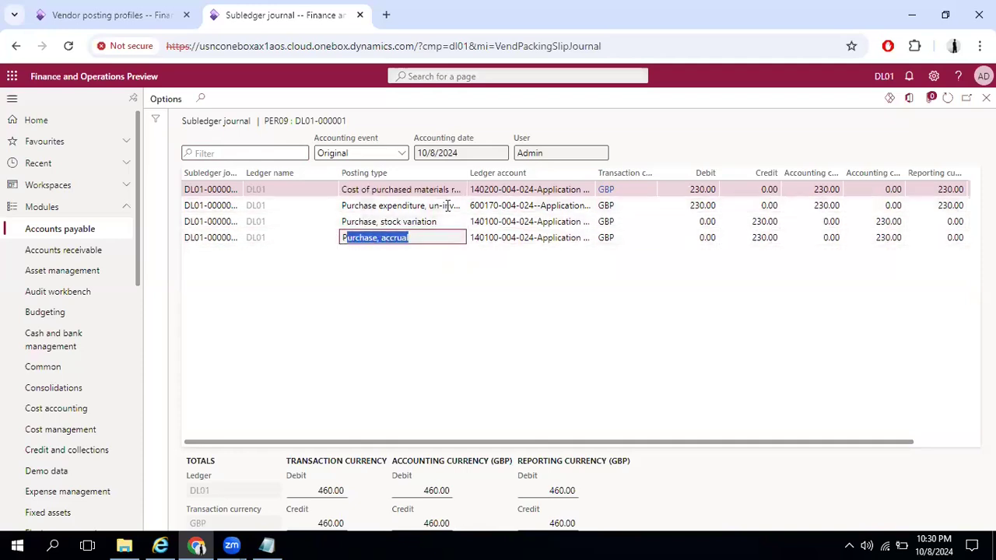
drag(344, 193, 466, 186)
drag(343, 207, 465, 205)
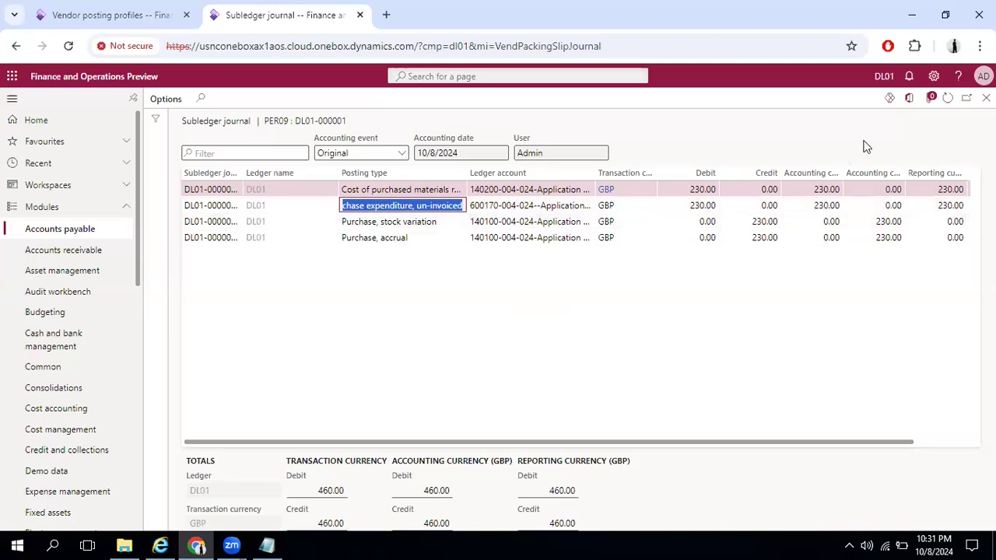
click(986, 98)
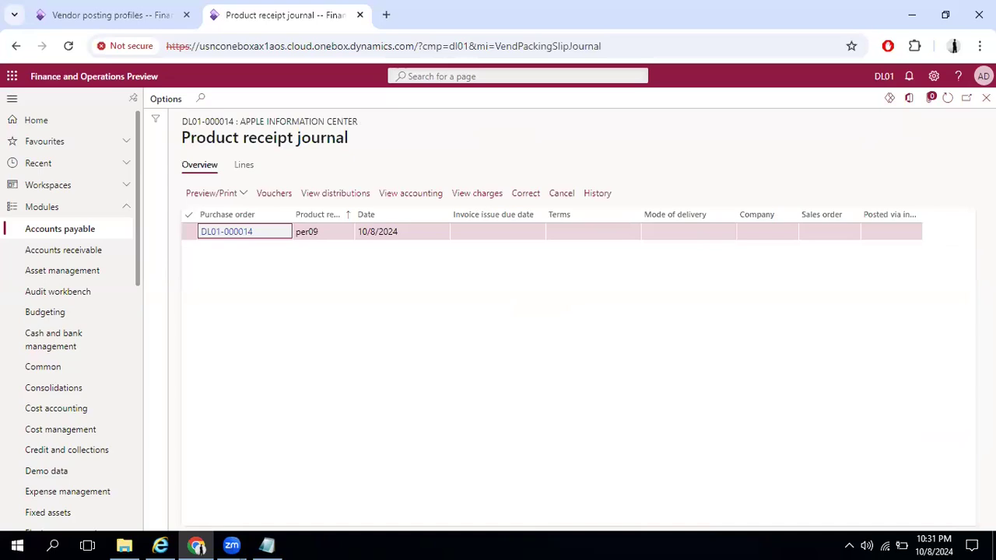
click(985, 98)
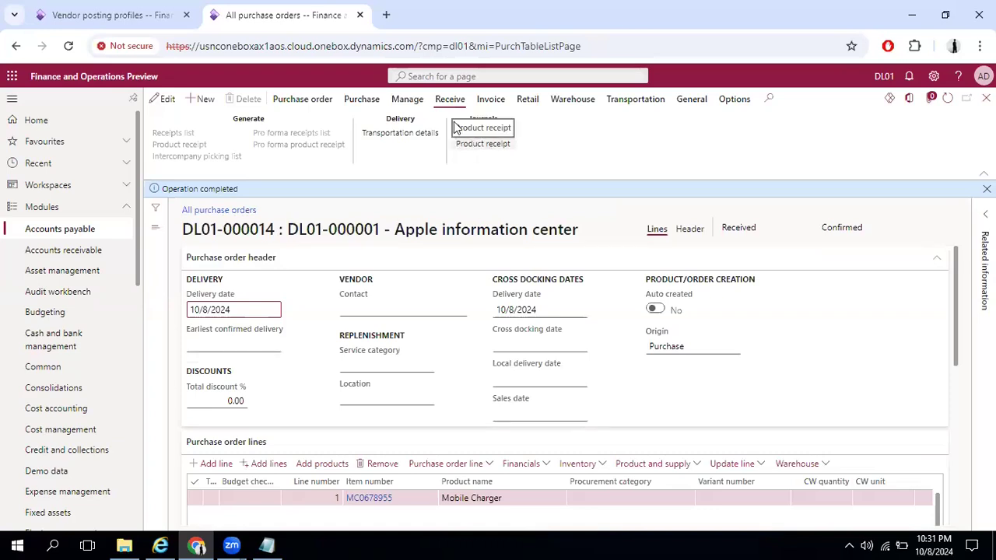
Open the list of all vendors and view the transactions of the vendor Apple information center
click(492, 100)
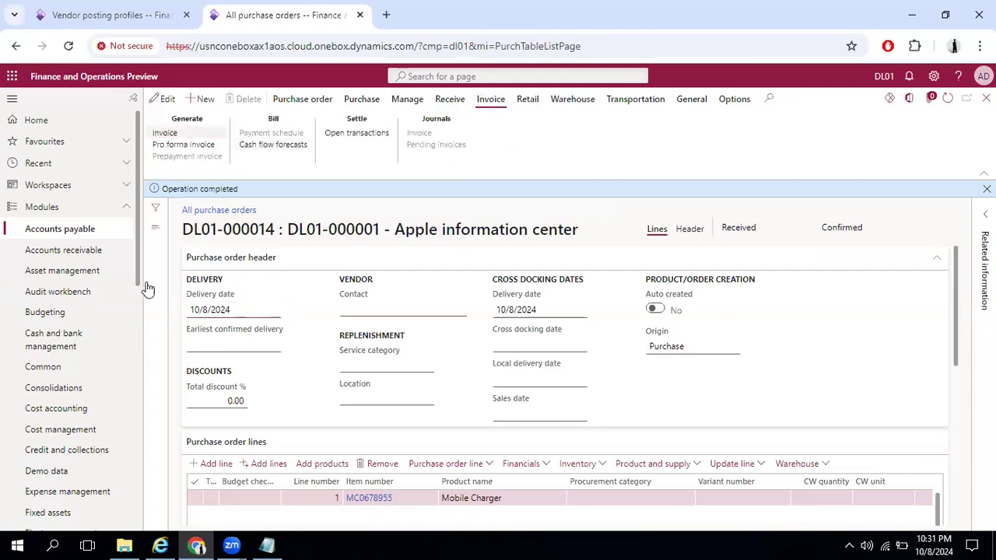
click(96, 230)
click(193, 159)
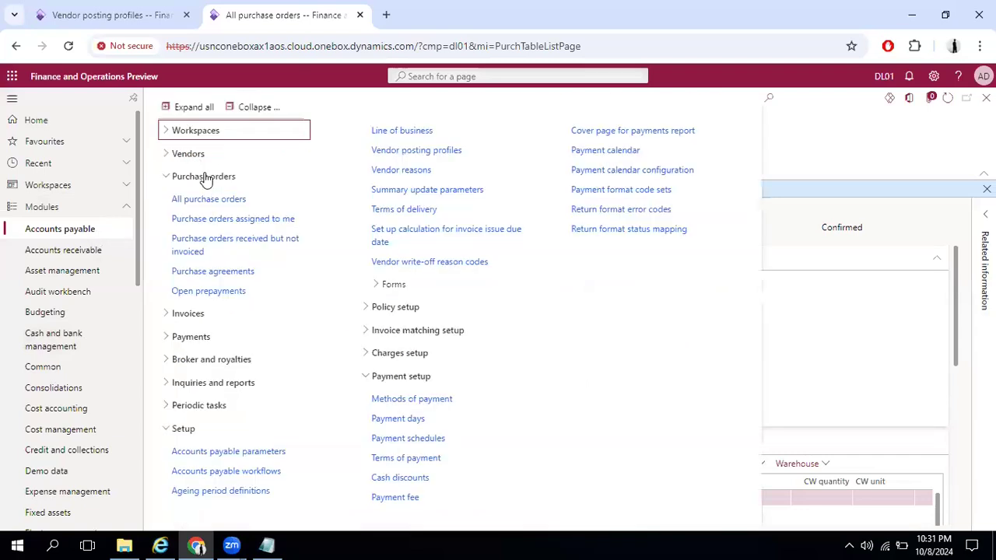
click(194, 176)
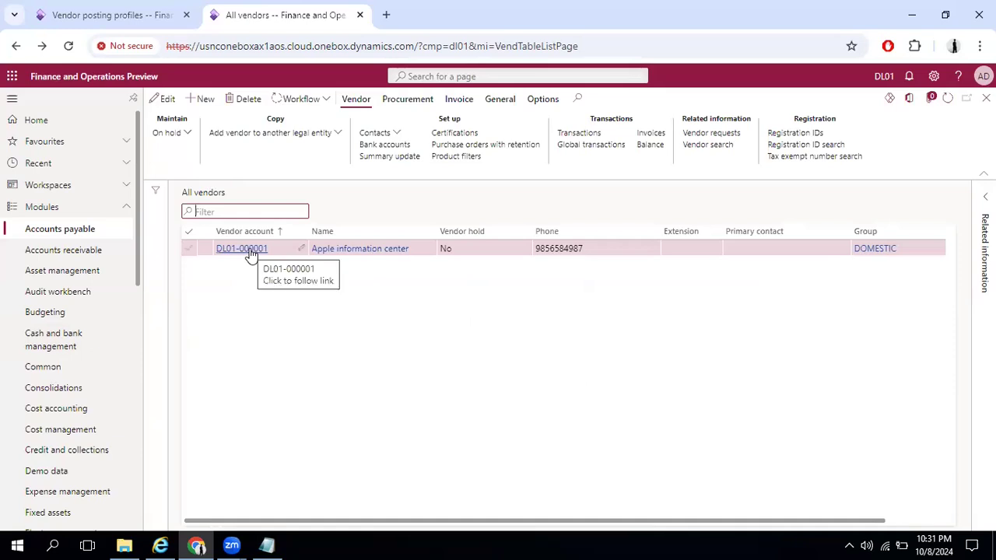
click(578, 133)
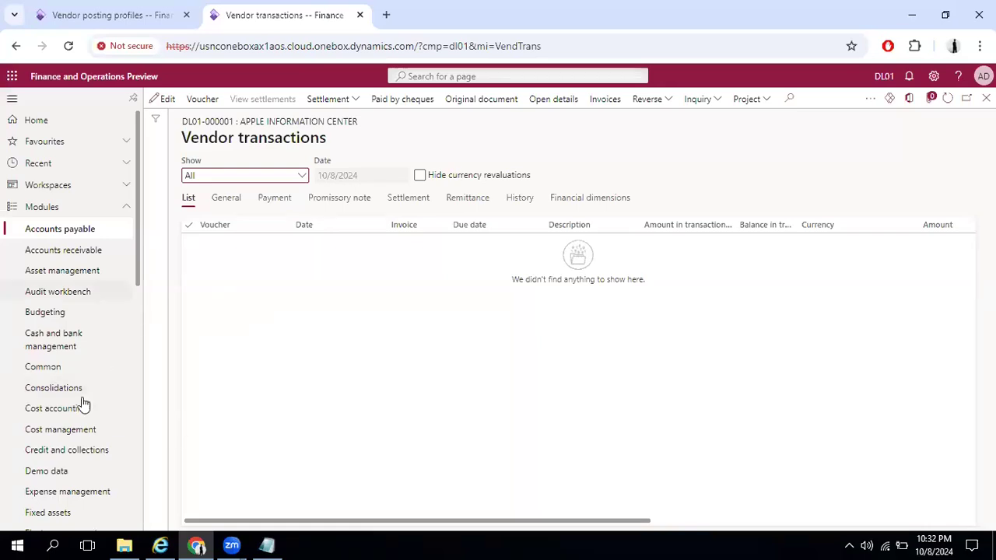
Open the Inventory value report from the Inventory management reports and dismiss the deprecation notice
scroll(86, 452, down, 2)
click(86, 453)
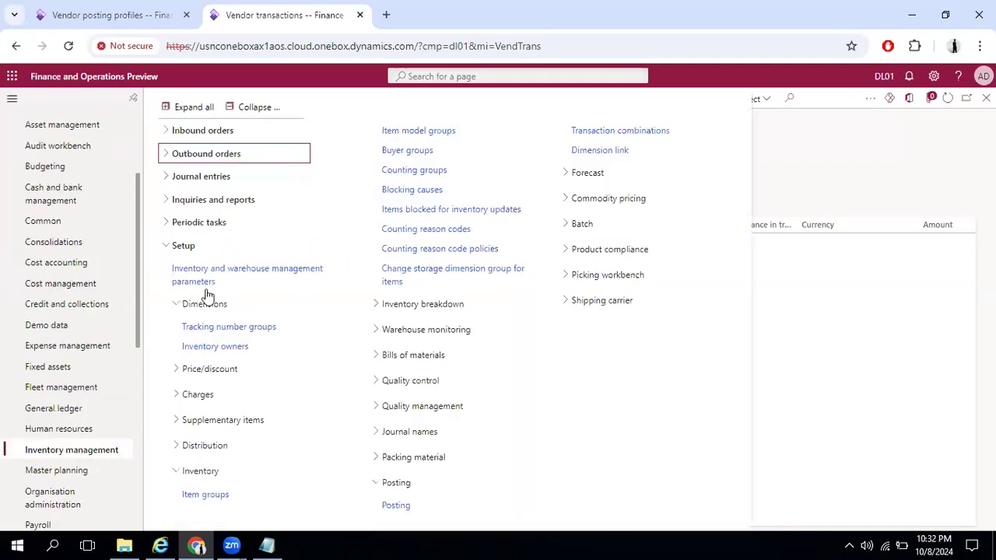
click(209, 201)
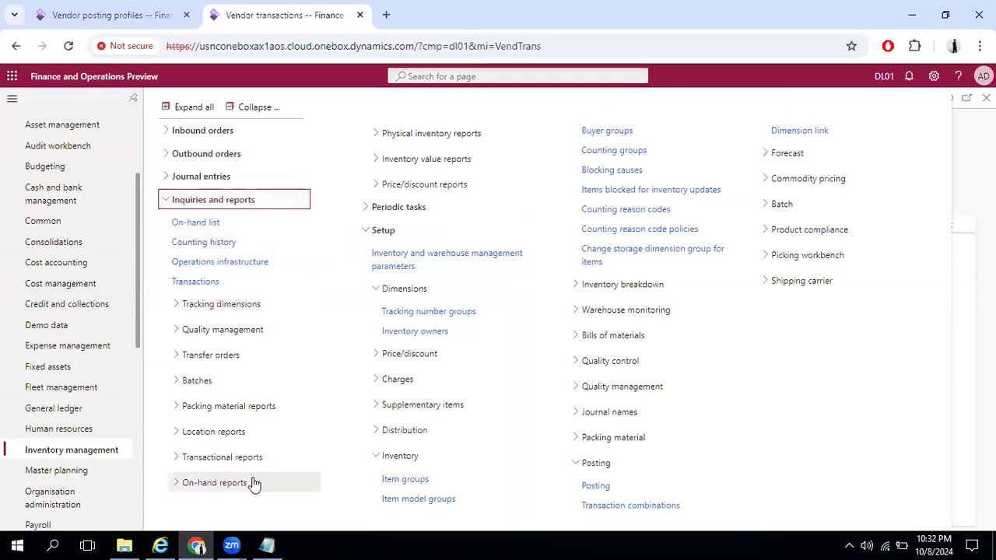
click(440, 135)
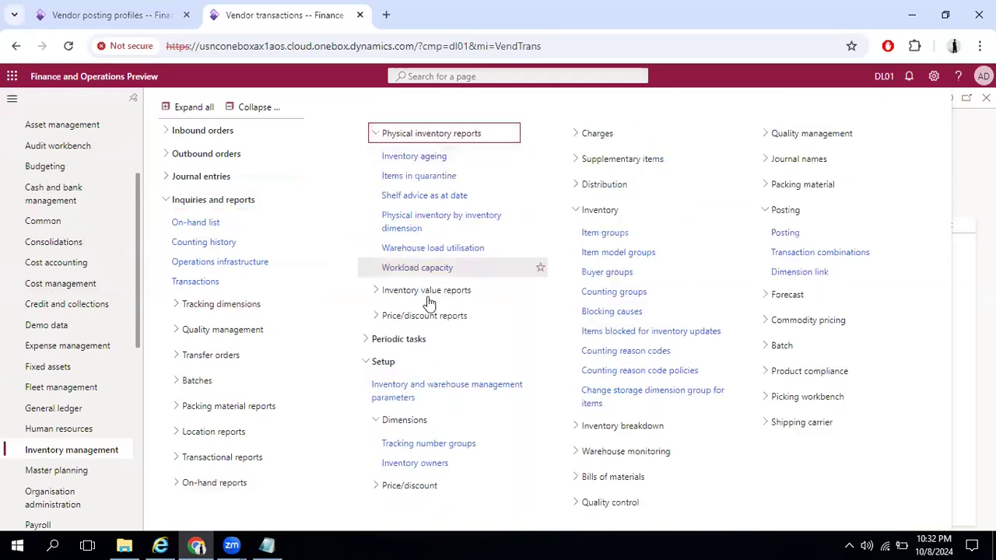
click(461, 292)
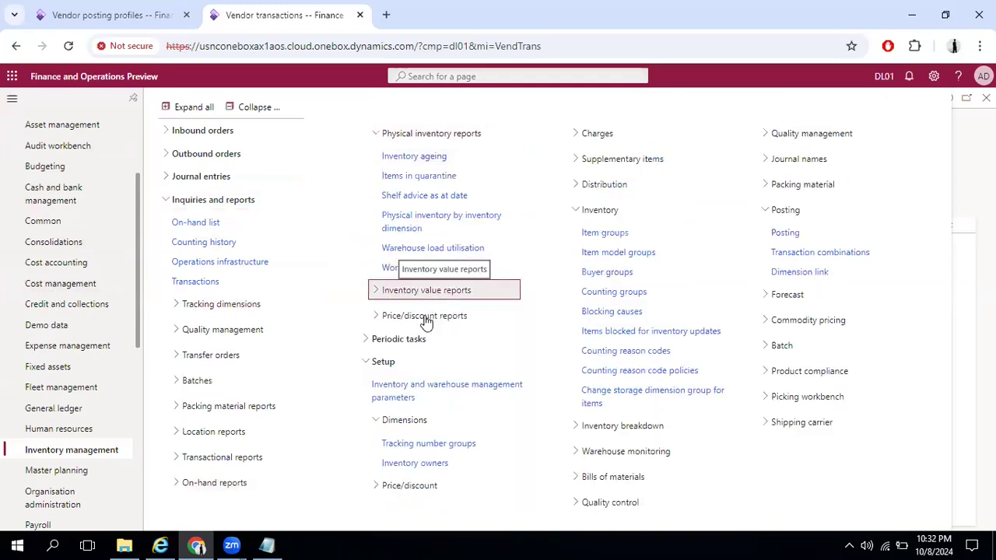
click(426, 316)
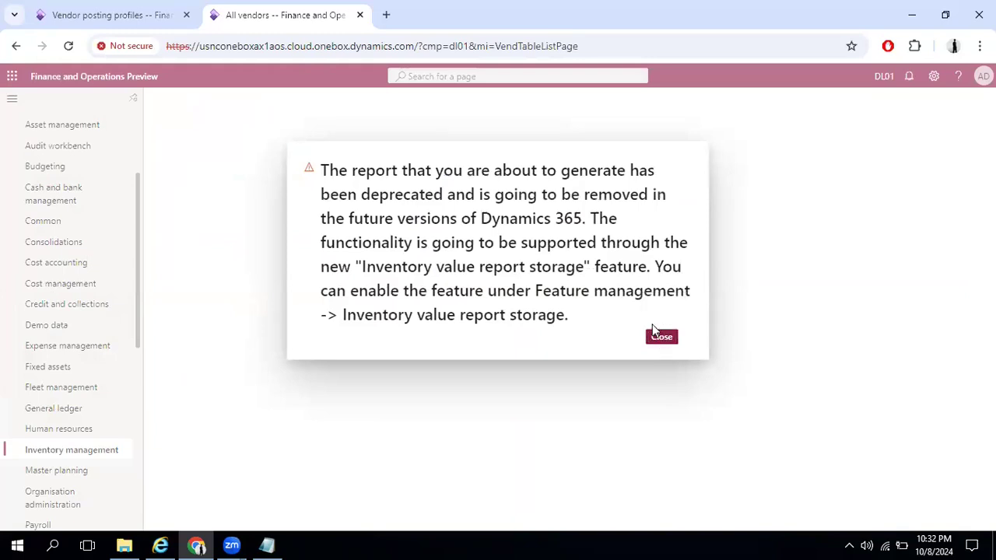
click(659, 342)
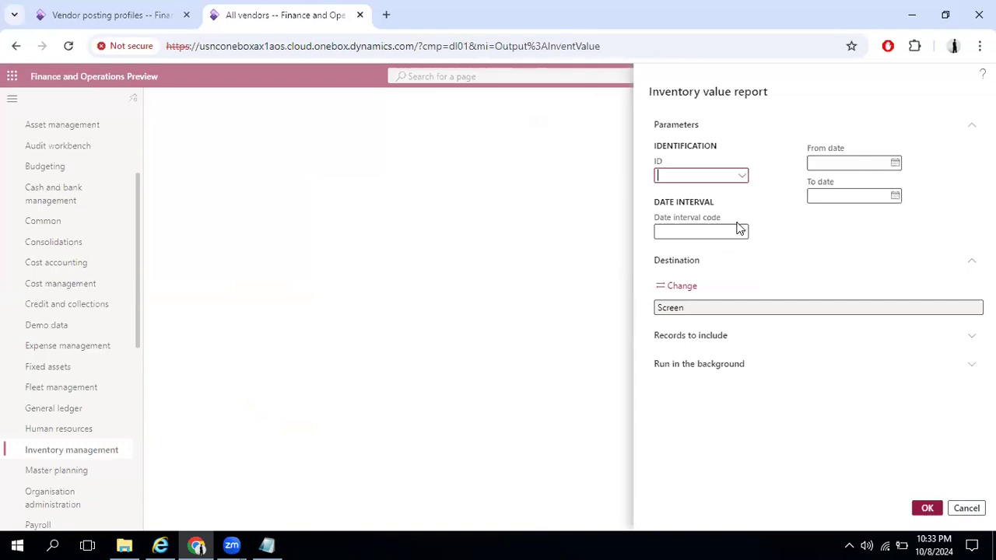
Try to run the Inventory value report from 10/1/2024 to 10/8/2024, look up the available report IDs, and cancel
click(927, 508)
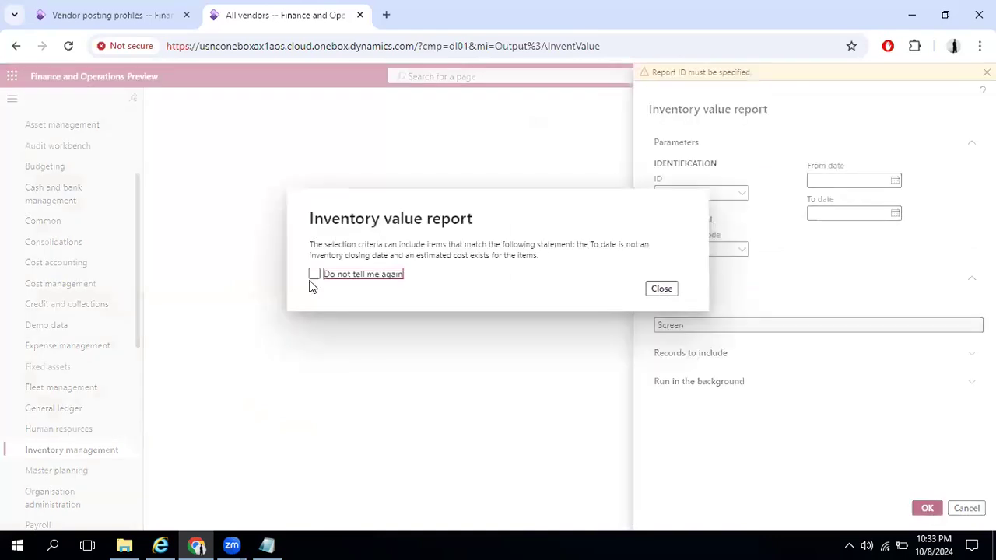
click(314, 275)
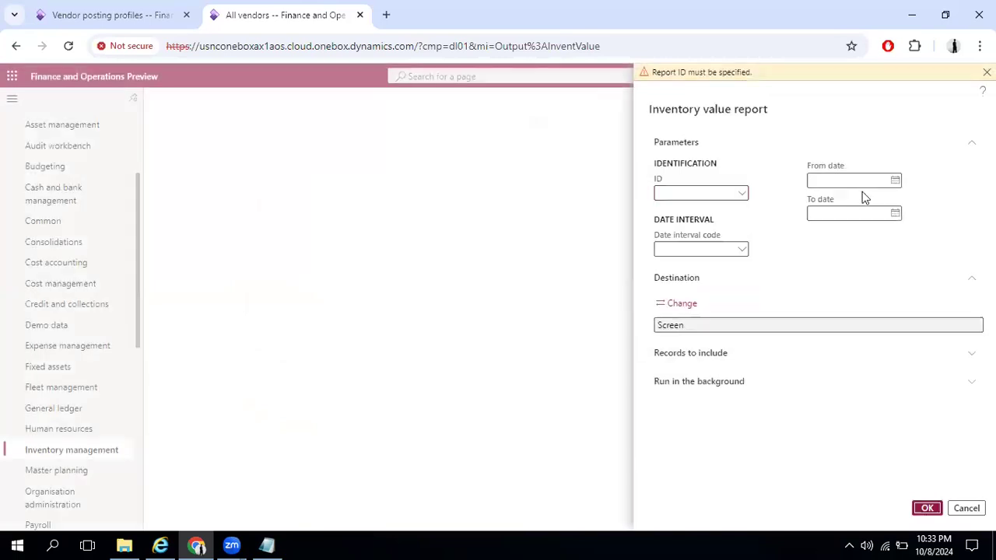
click(896, 183)
click(862, 244)
click(894, 215)
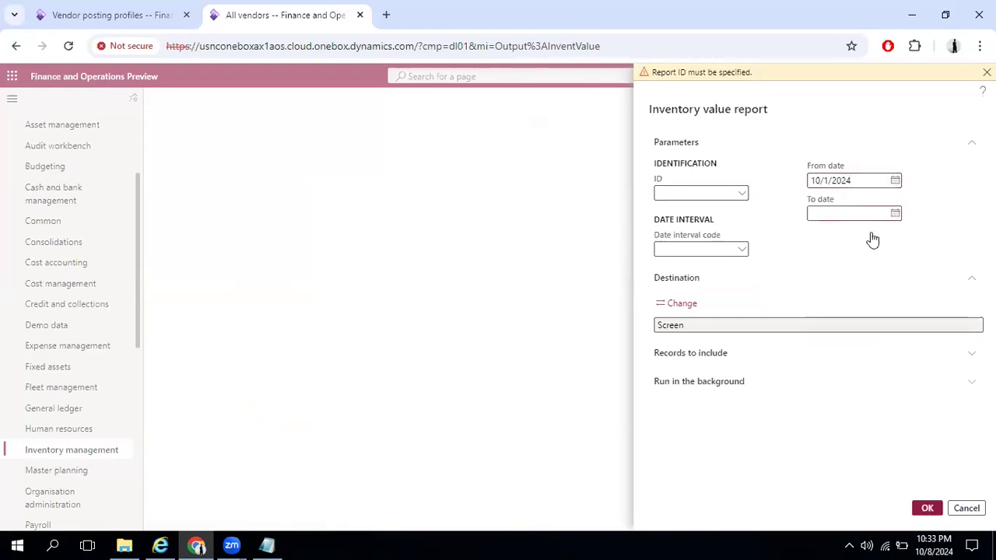
click(862, 295)
click(925, 507)
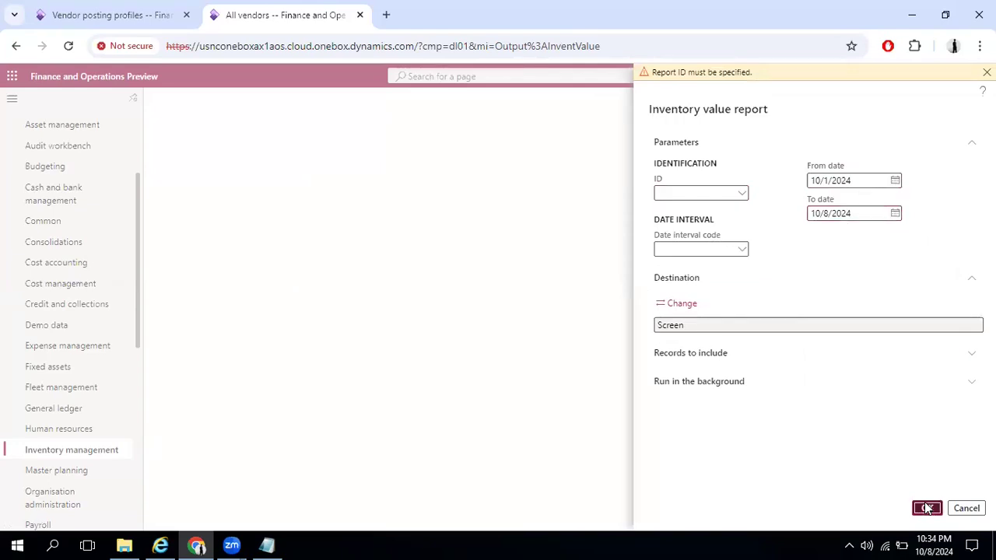
click(741, 195)
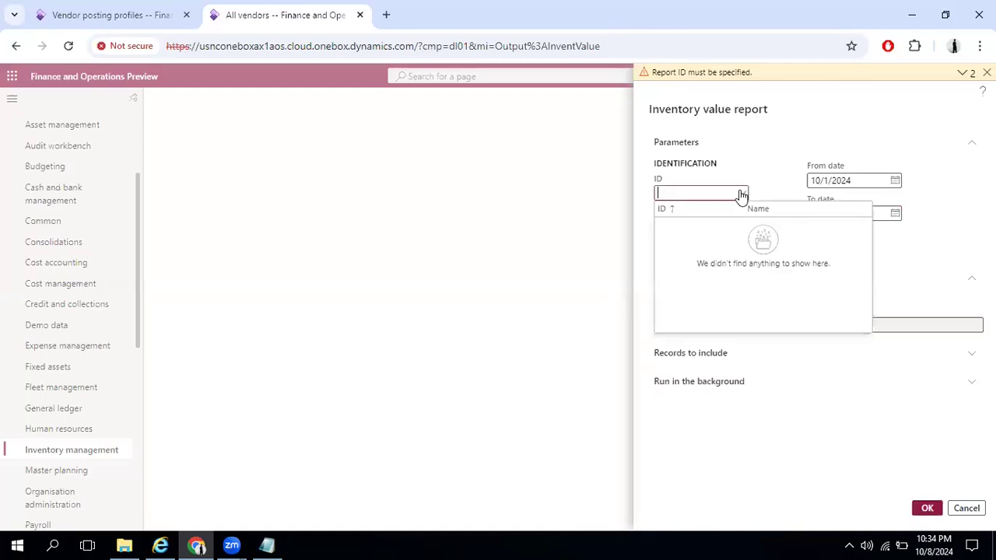
click(968, 512)
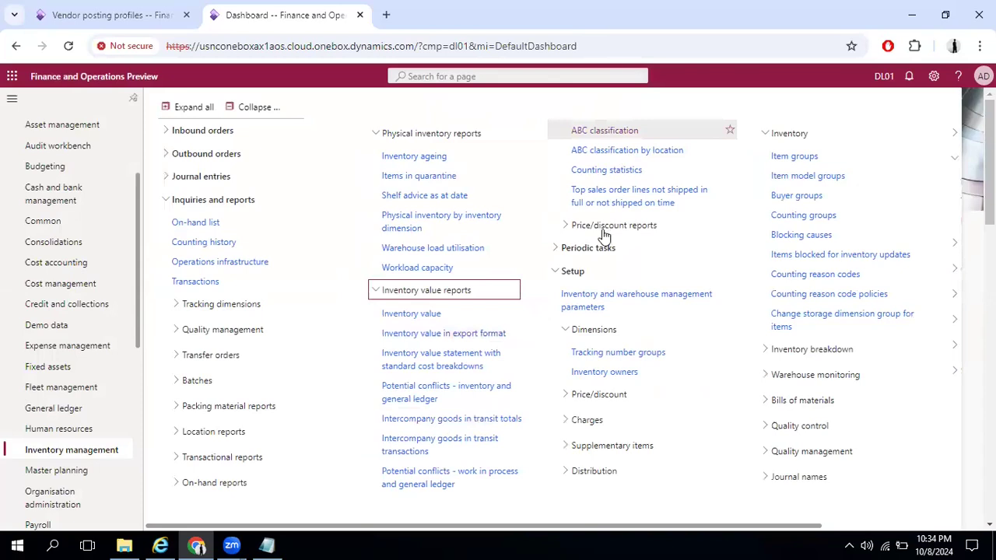
Open the list of released products from the Product information management module
click(210, 461)
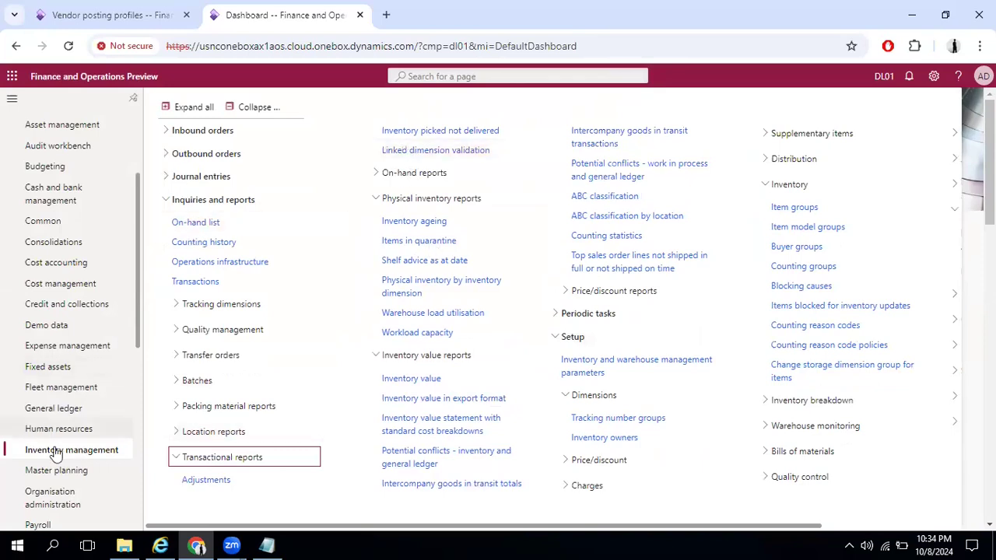
scroll(85, 407, down, 2)
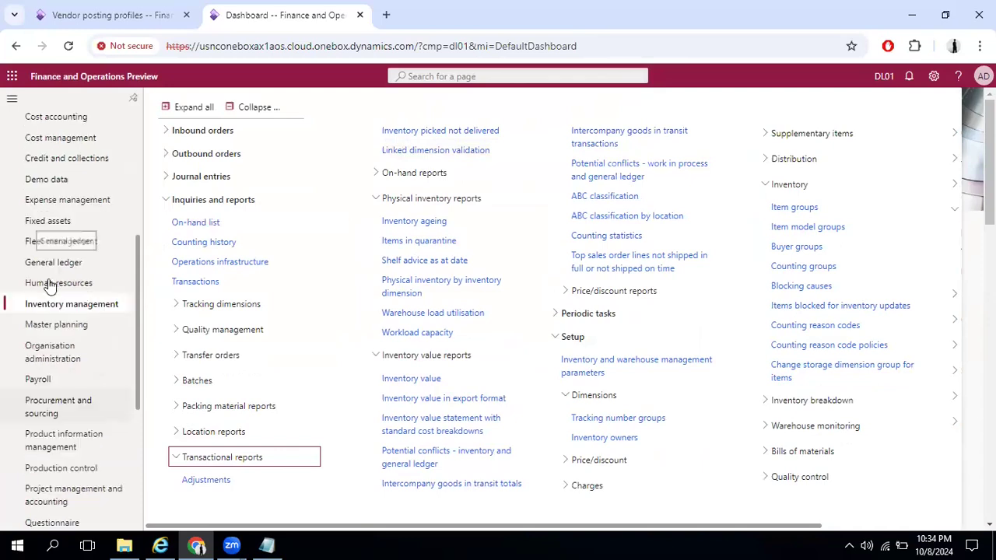
click(55, 455)
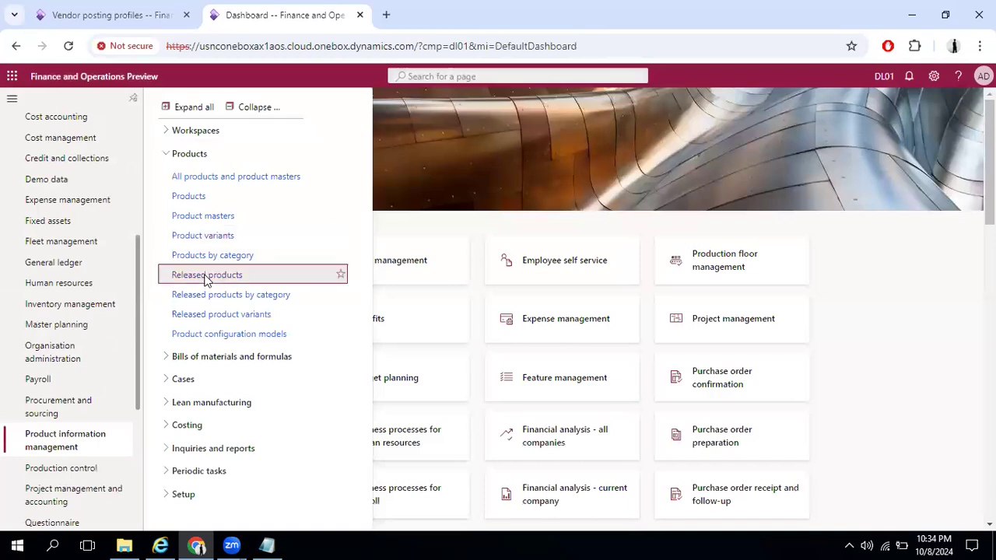
click(206, 276)
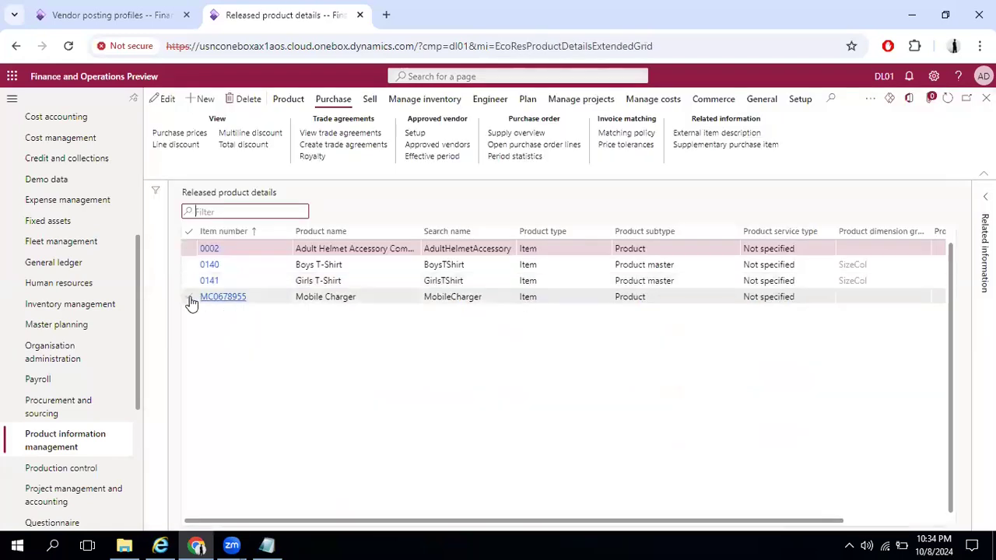
Select the Mobile Charger product and view its inventory transactions, examining the receipt status, quantity and cost columns
click(190, 299)
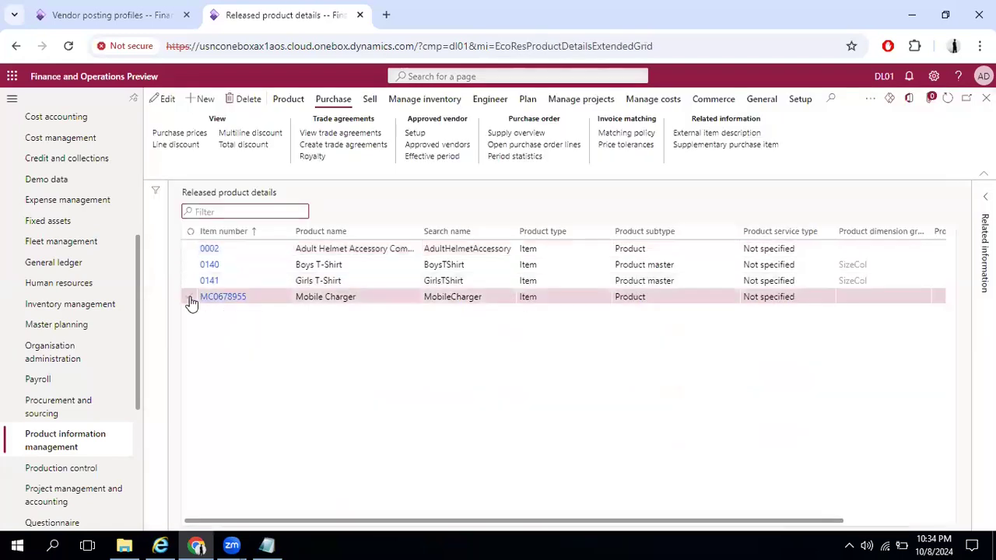
click(294, 103)
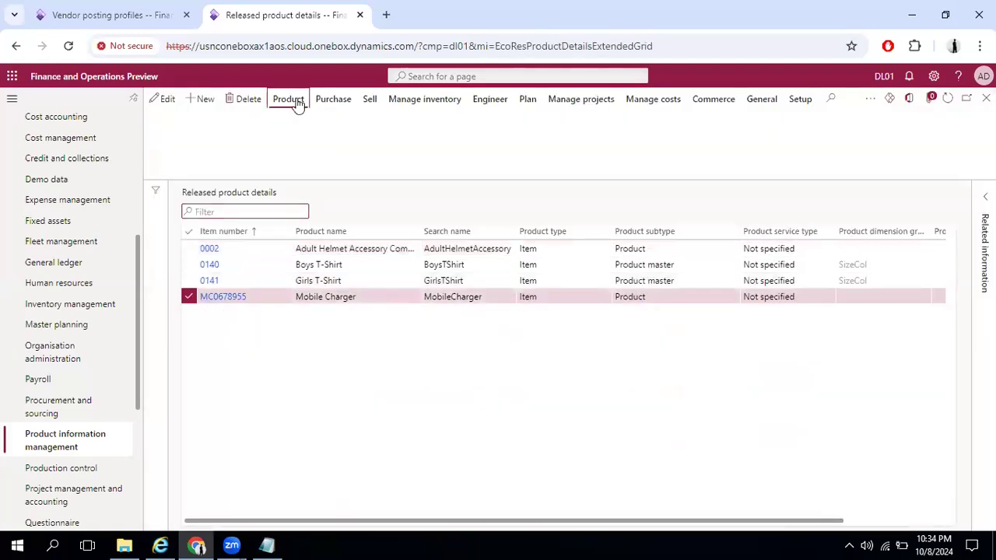
click(199, 148)
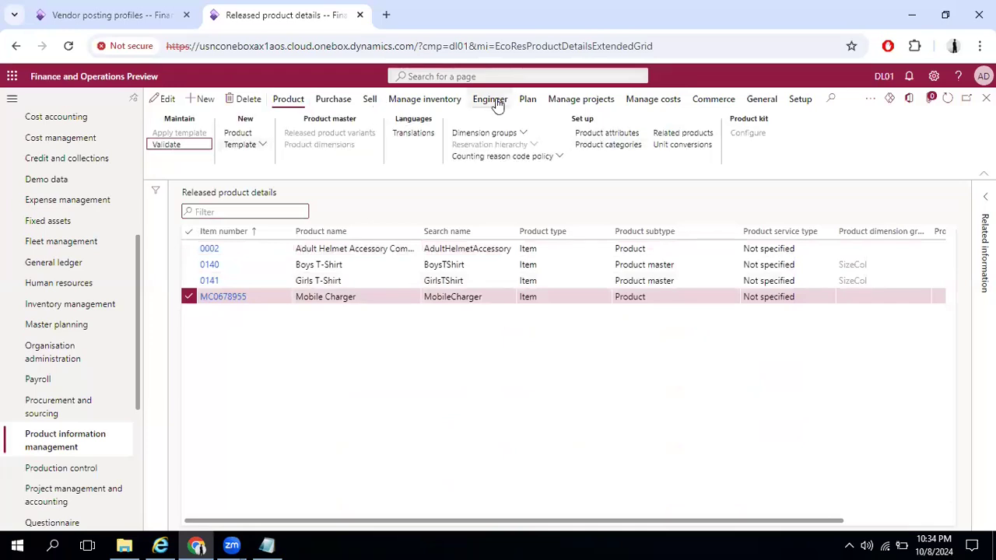
click(434, 98)
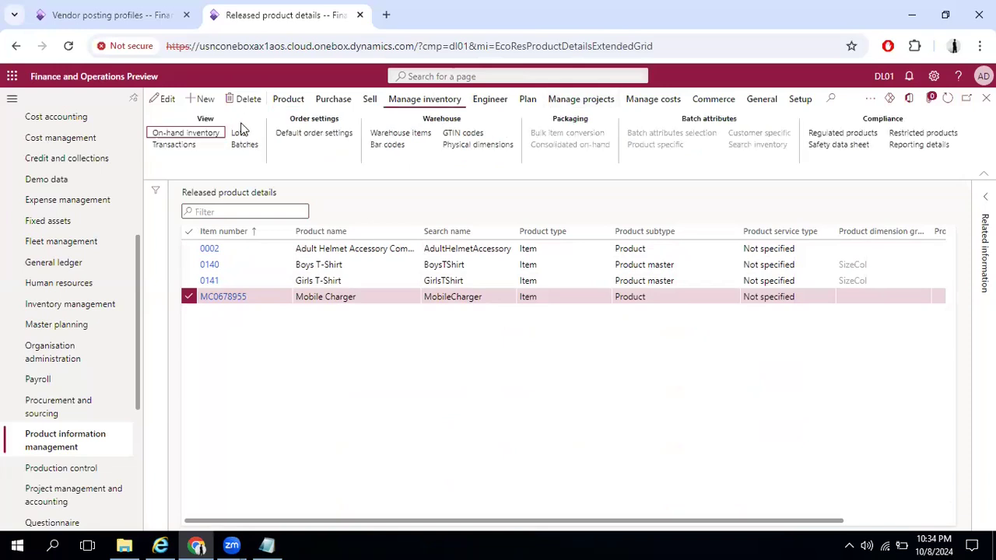
click(174, 146)
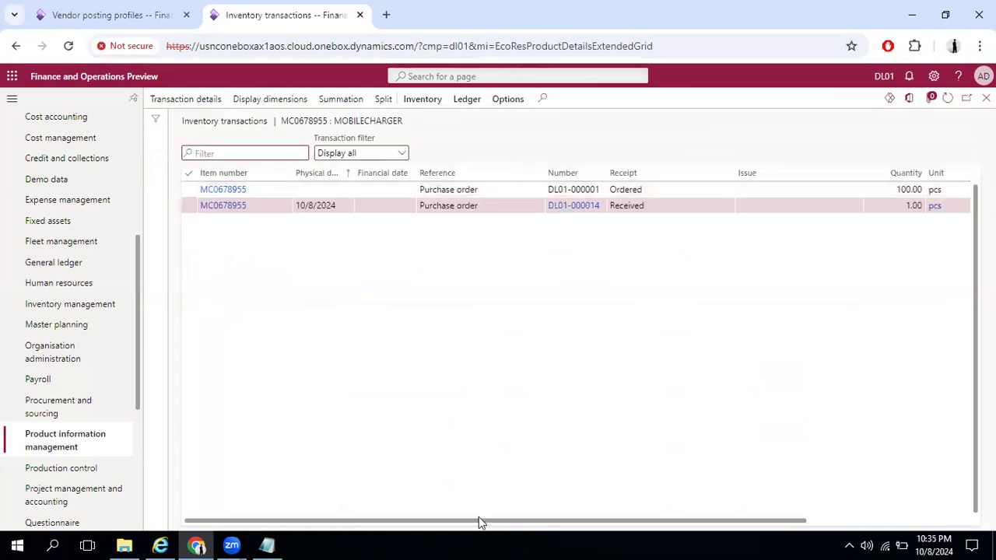
drag(478, 522, 645, 506)
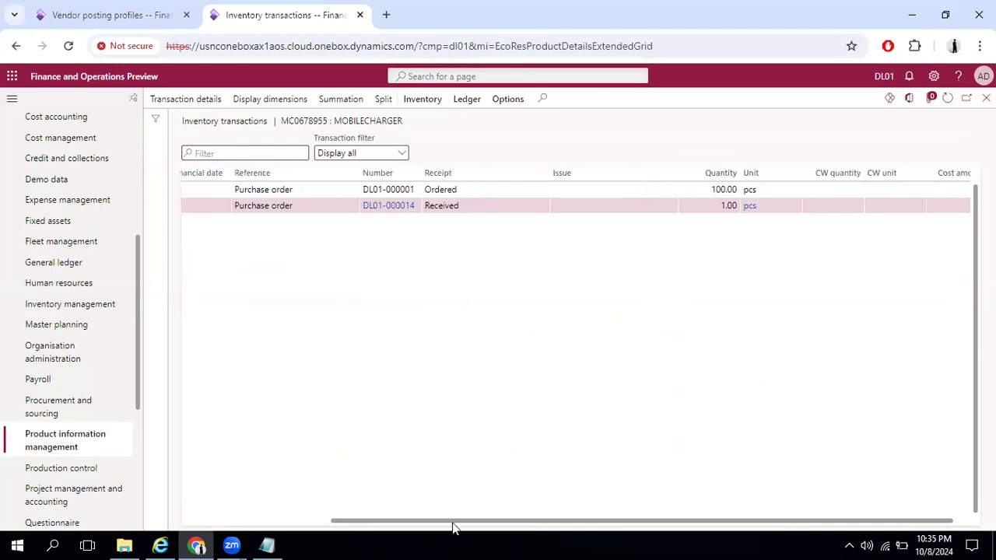
click(336, 522)
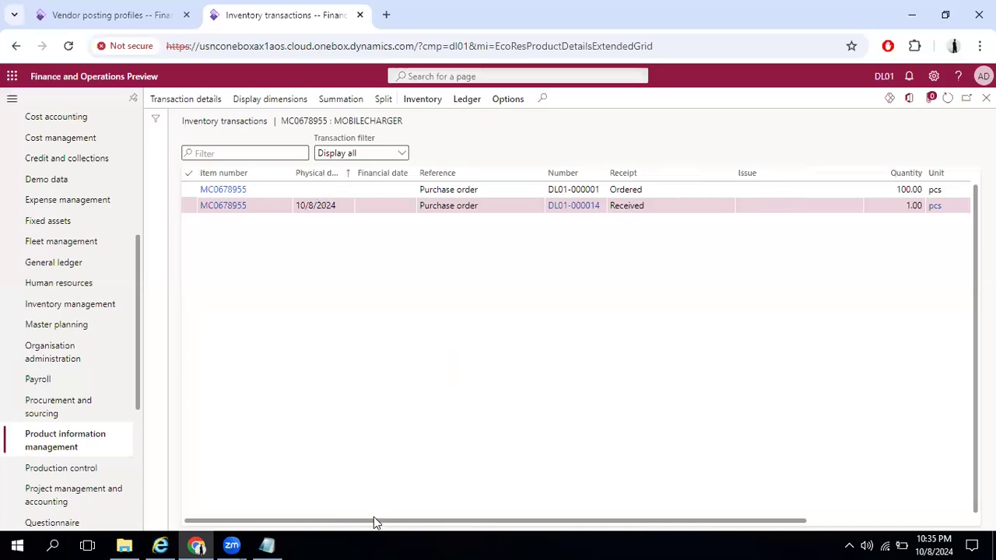
drag(400, 522, 288, 537)
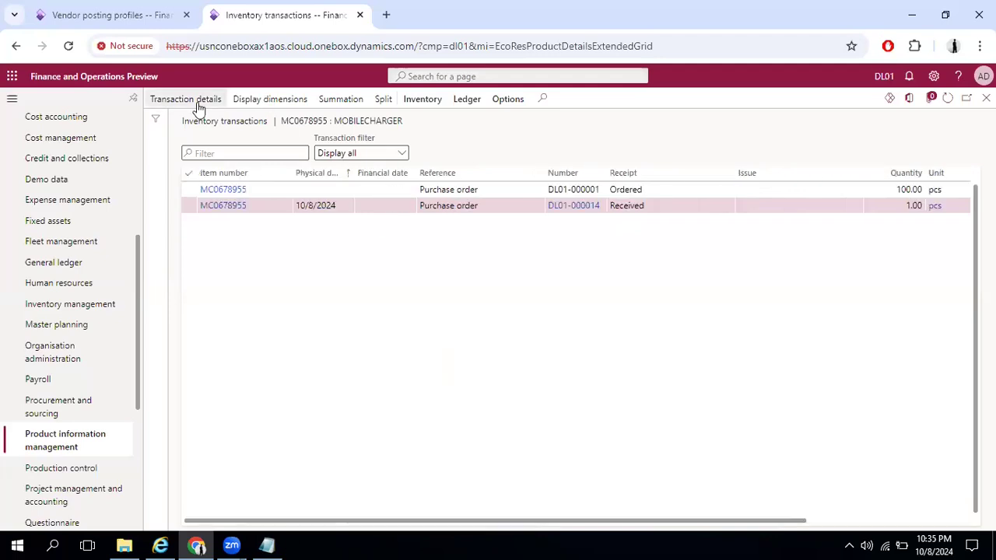
Try to view the financial voucher of the received Mobile Charger transaction, and return to the inventory transactions list
click(420, 99)
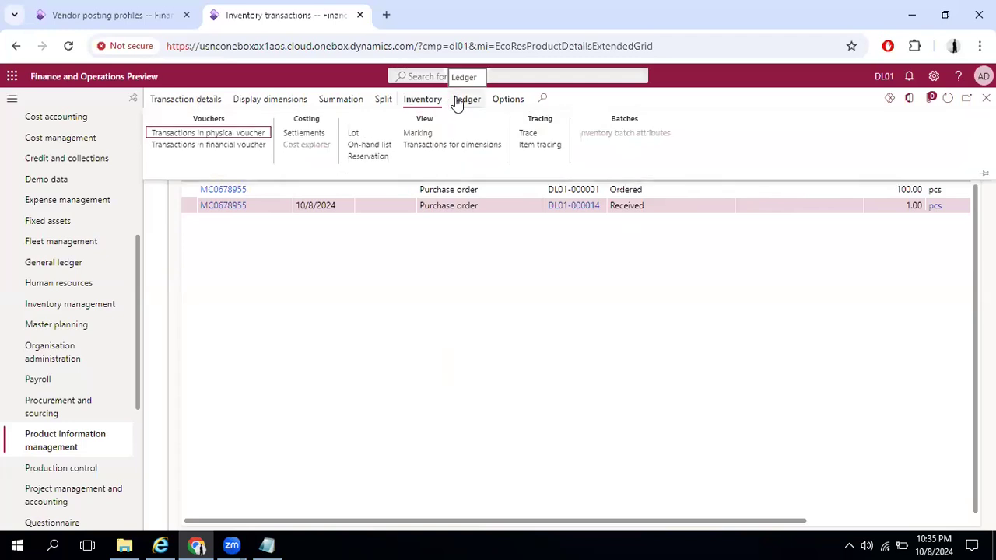
click(466, 100)
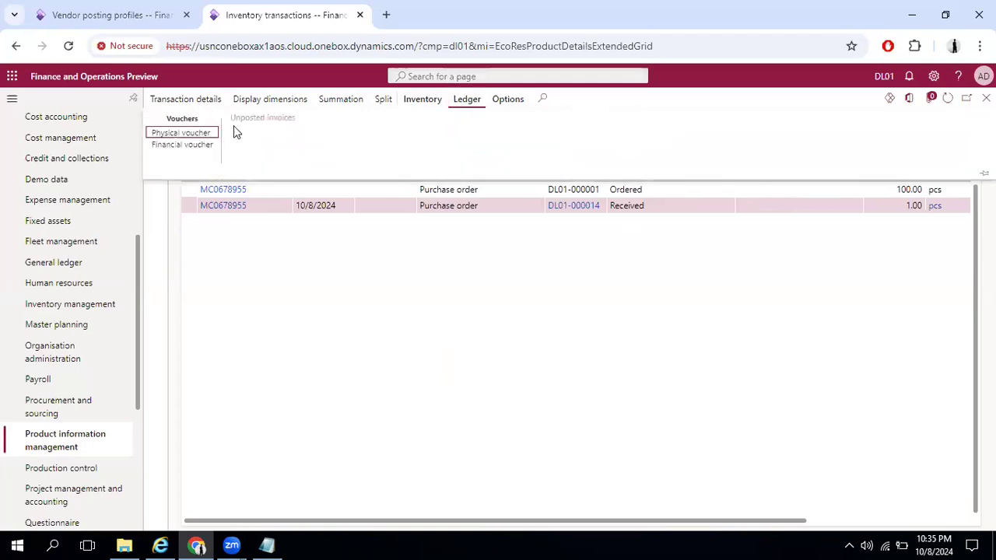
click(183, 145)
key(Escape)
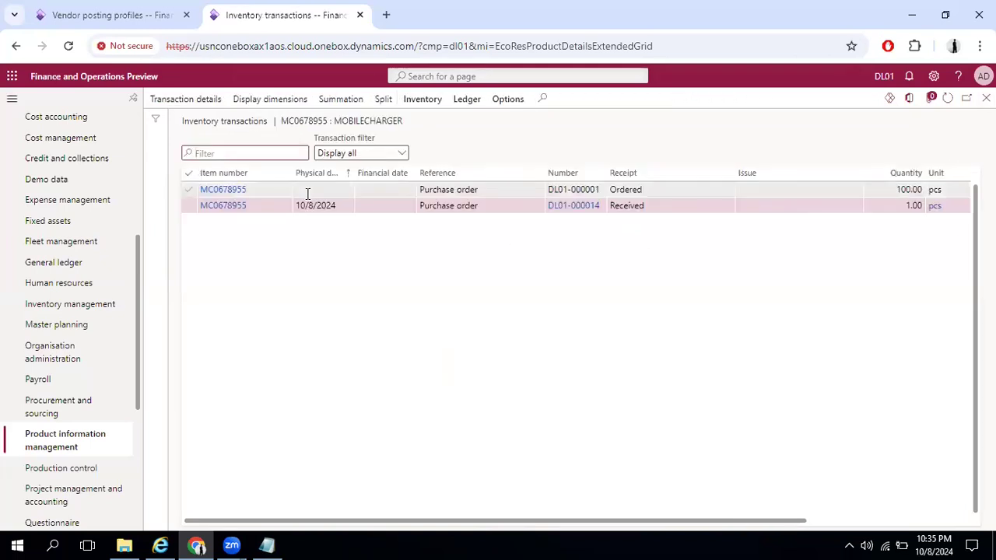